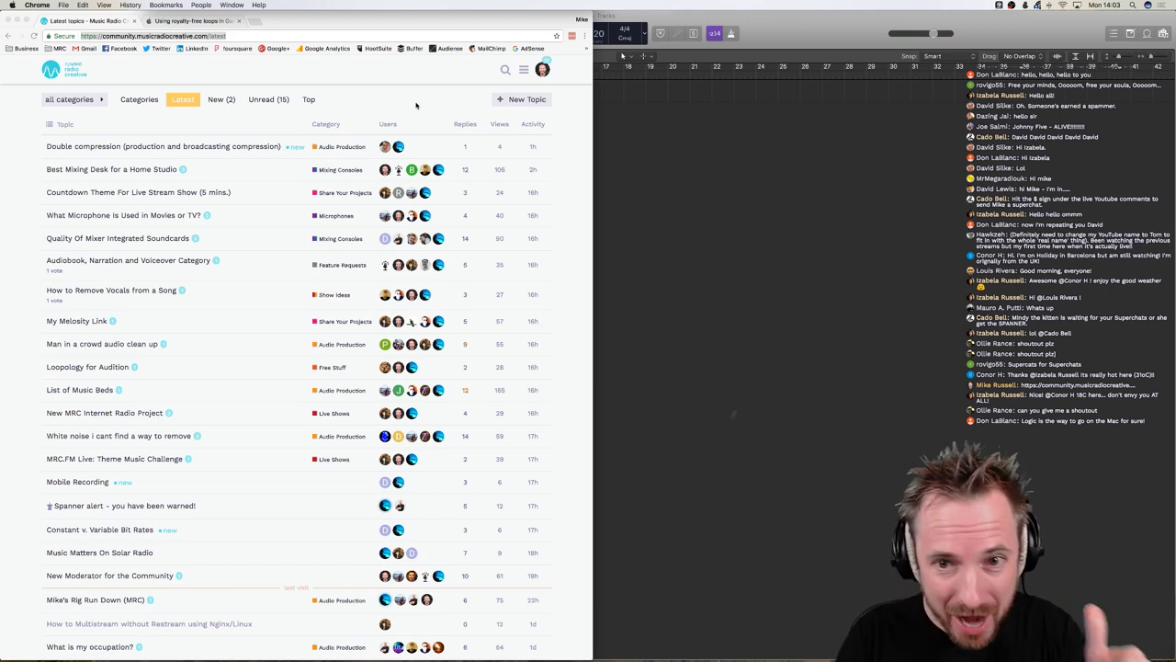
- Switch to Logic Pro X and start a new project with one Alchemy software instrument track, closing the untitled project without saving
left_click(694, 213)
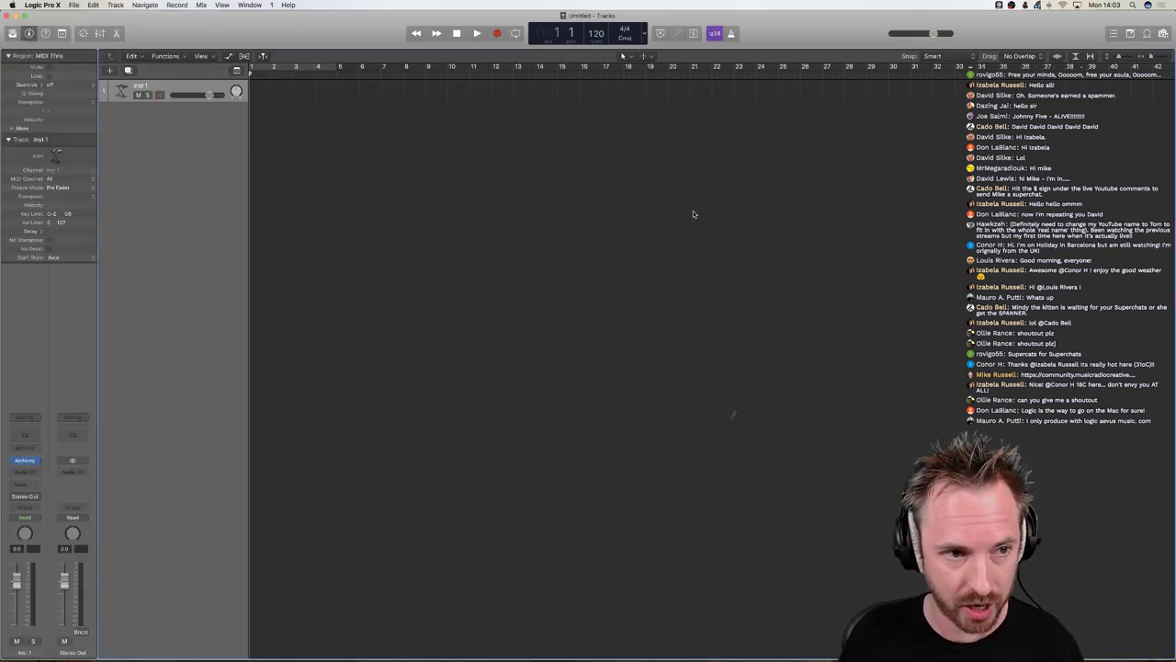
left_click(71, 5)
left_click(90, 20)
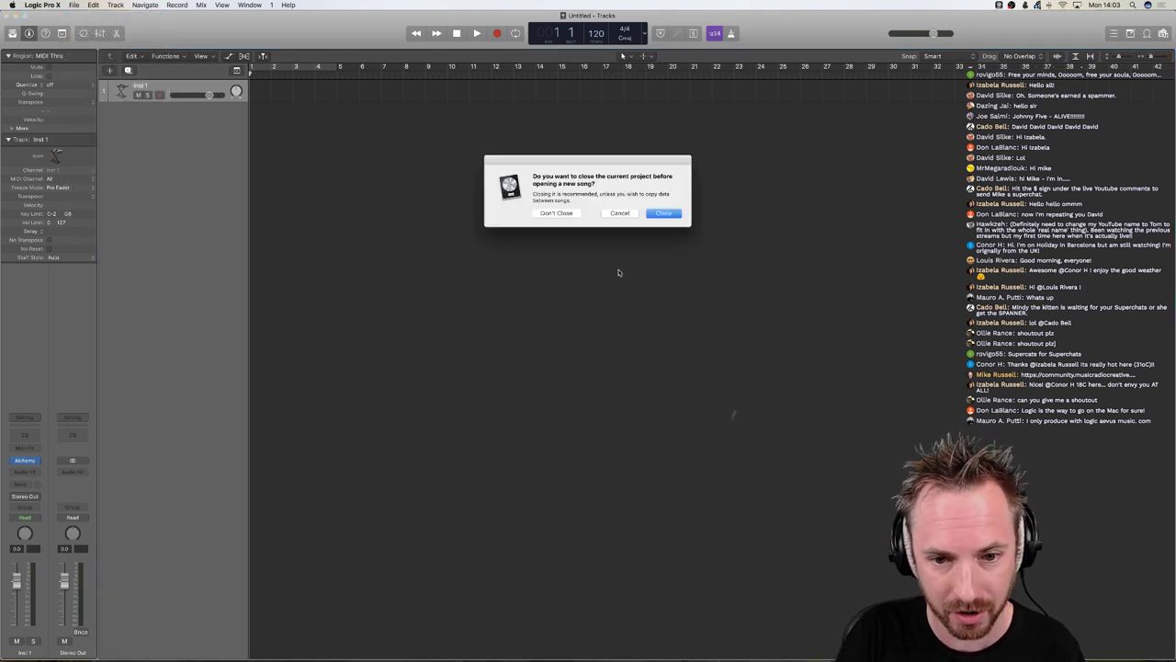
left_click(663, 213)
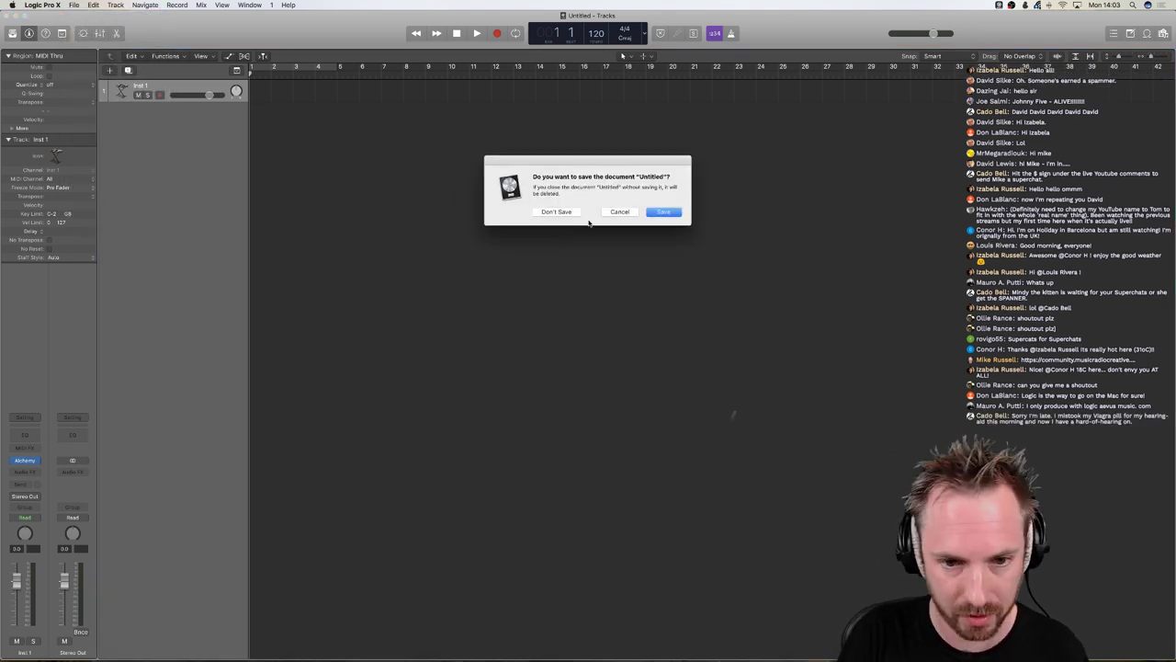
key("super+d")
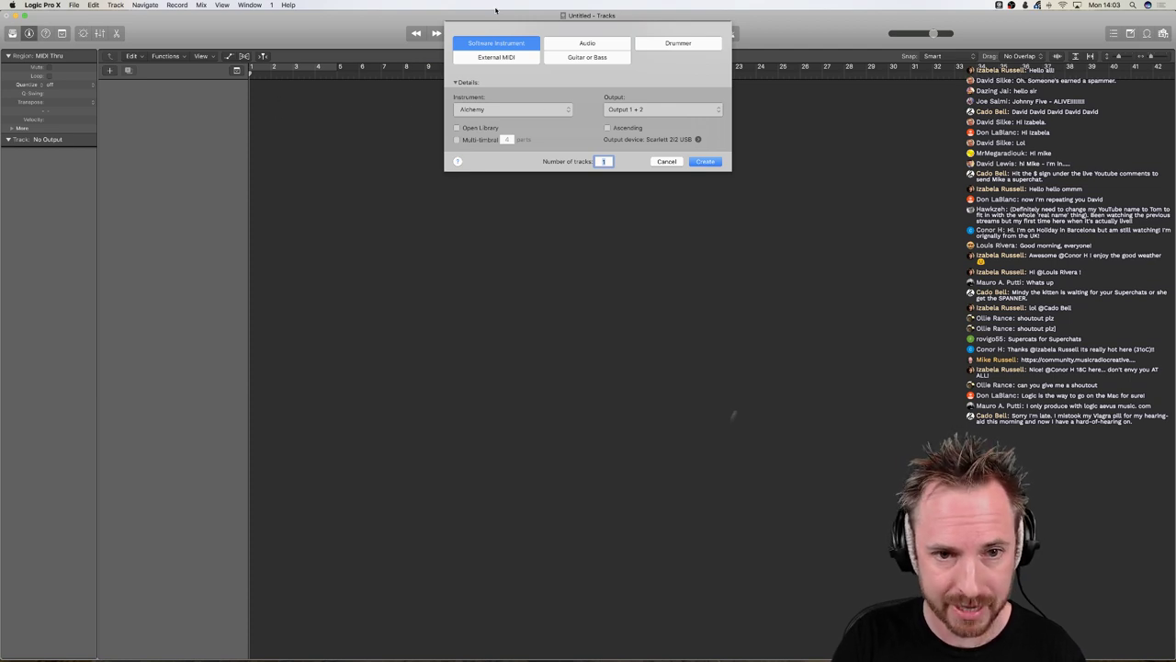
left_click(706, 163)
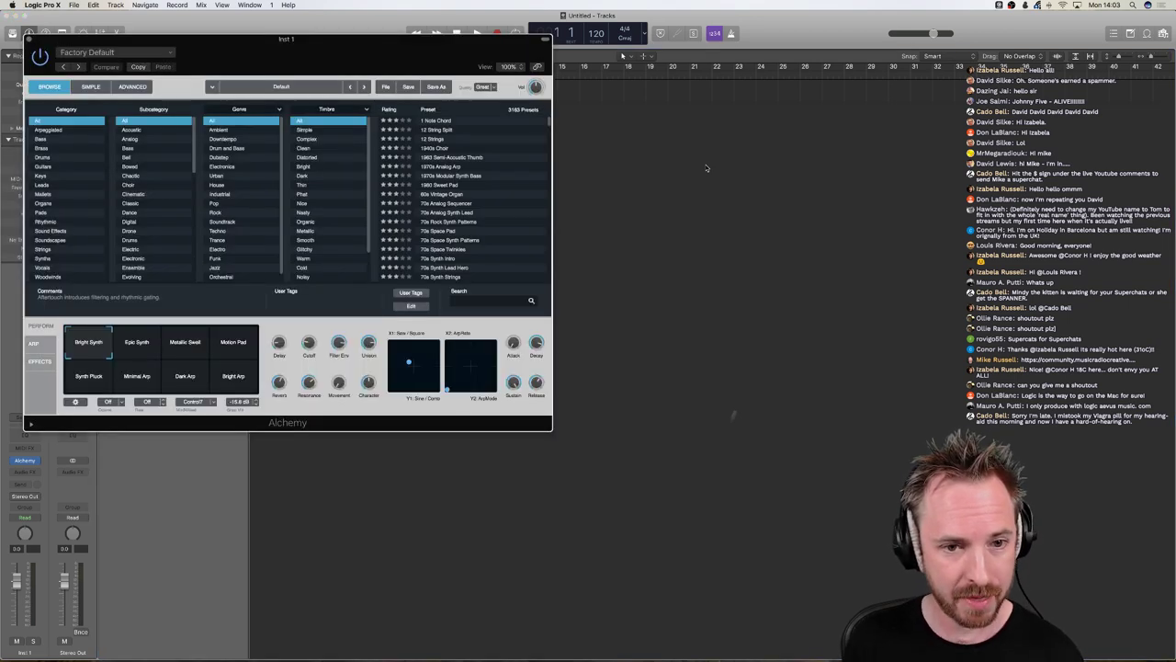
left_click(29, 41)
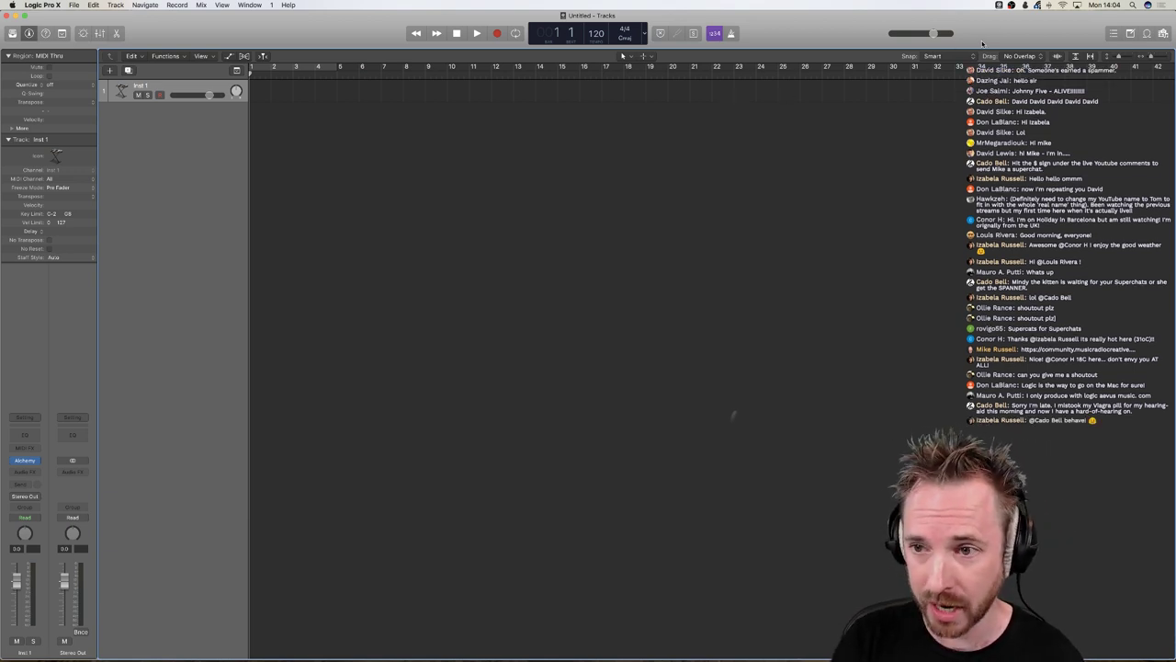
- Show the Apple Loops browser filtered to the Electro House pack and narrow the project window to uncover the live chat
left_click(1147, 34)
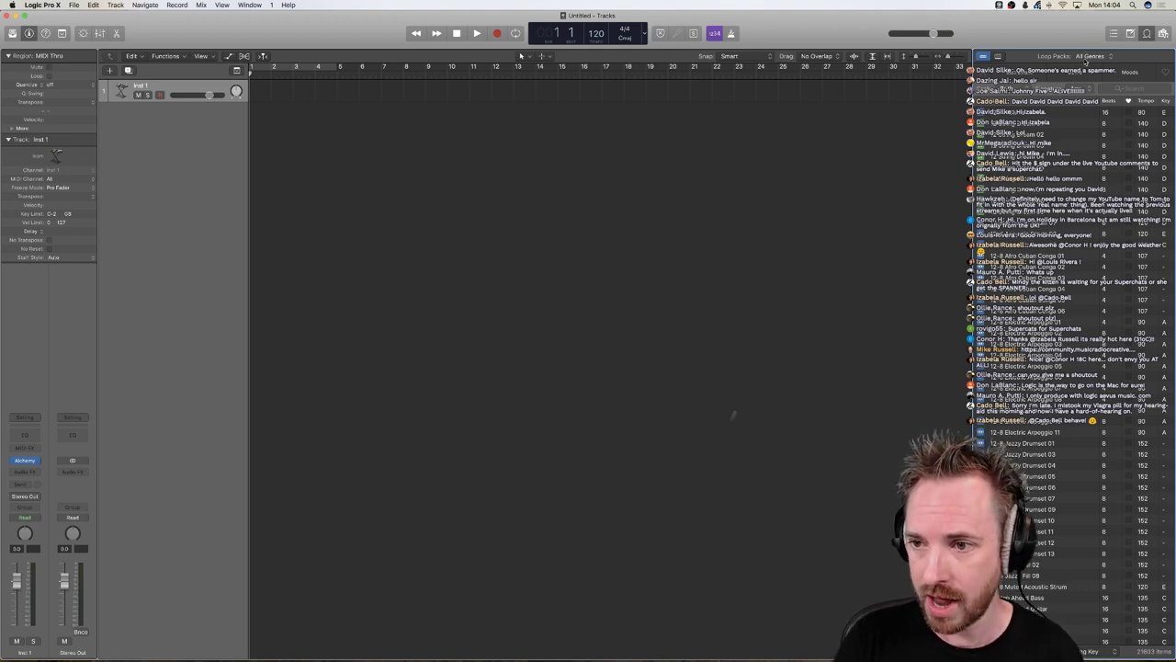
left_click(1089, 57)
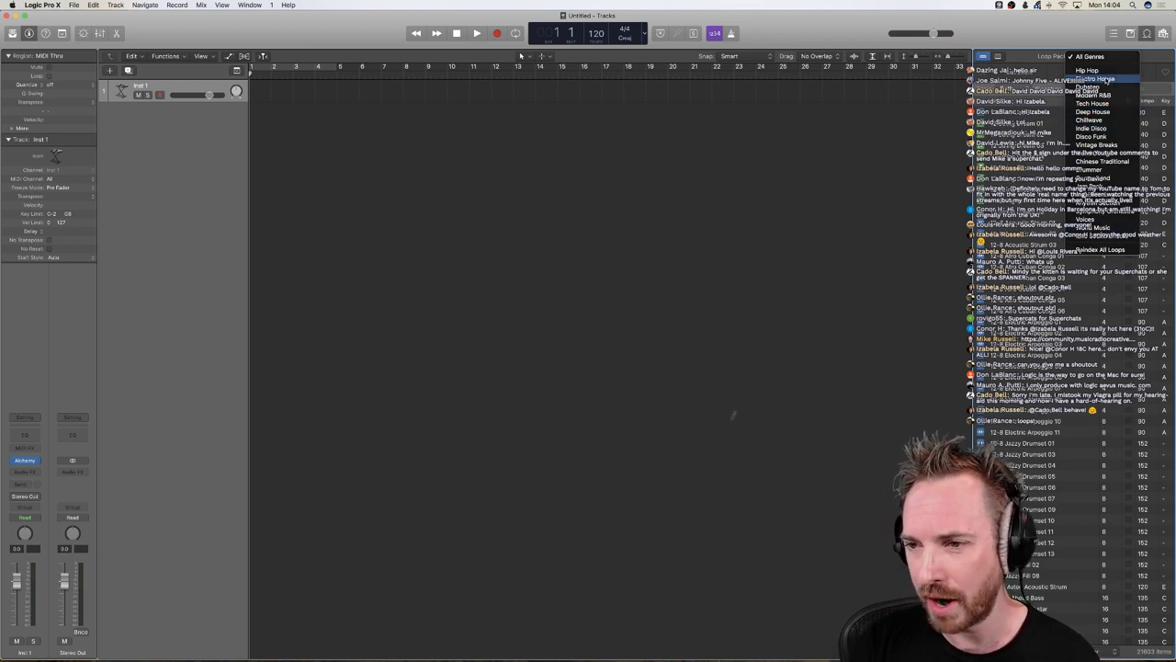
left_click(1107, 81)
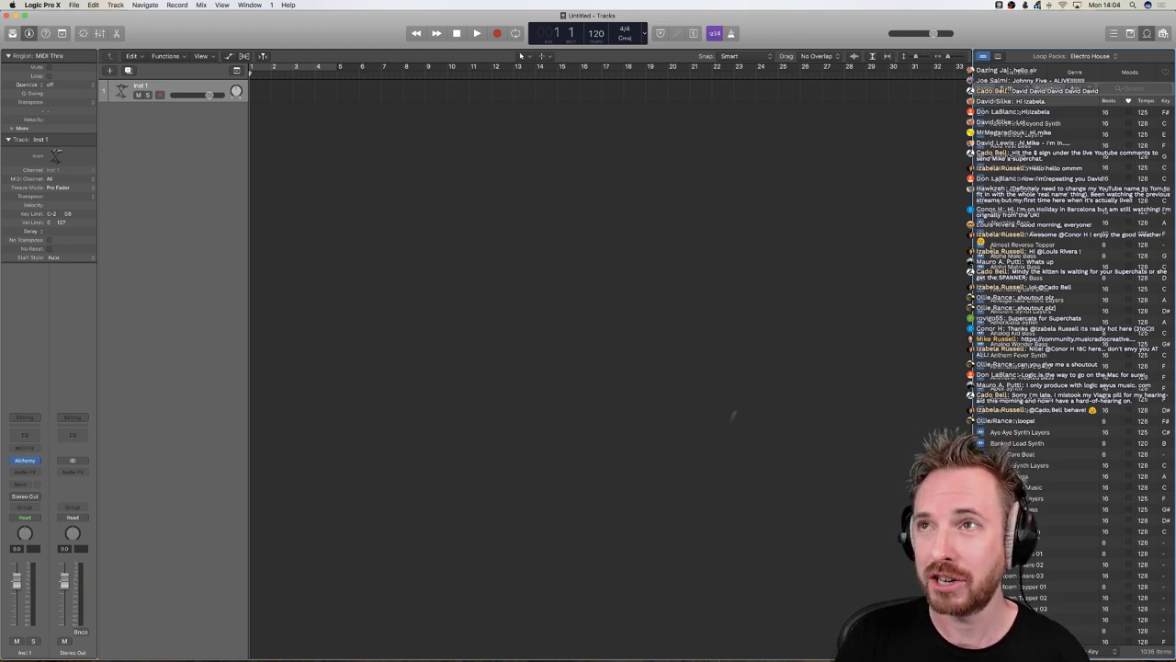
left_click_drag(1175, 182, 956, 177)
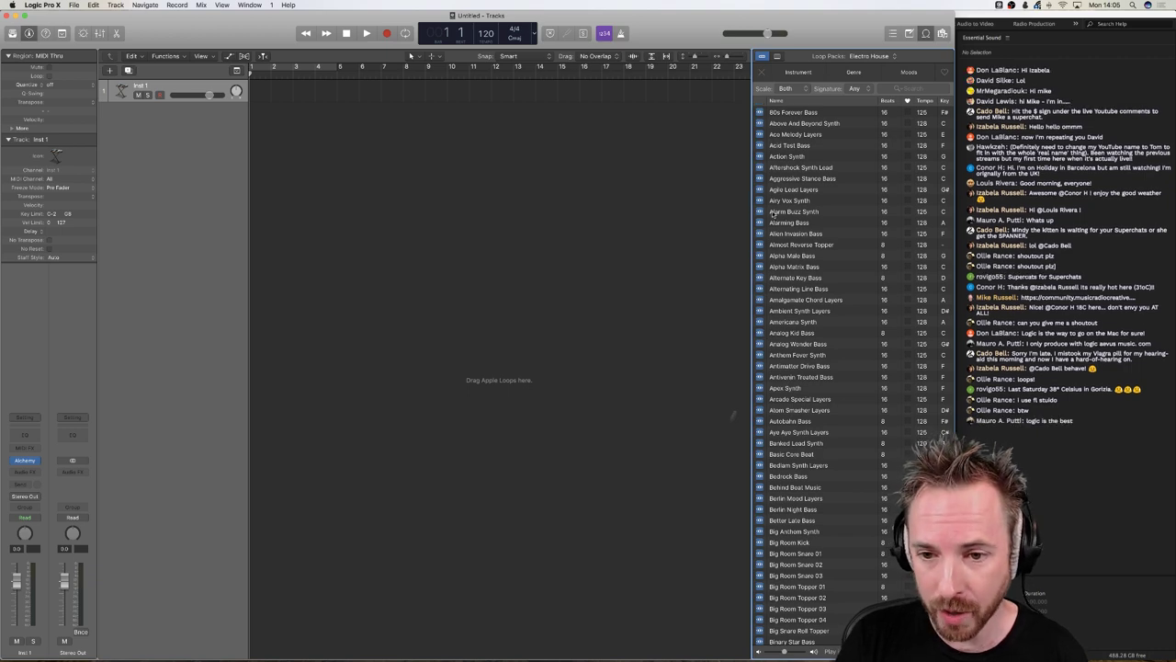
- Look through the loops in the Electro House and Tech House packs and return the browser to All Genres
scroll(785, 243, "down", 20)
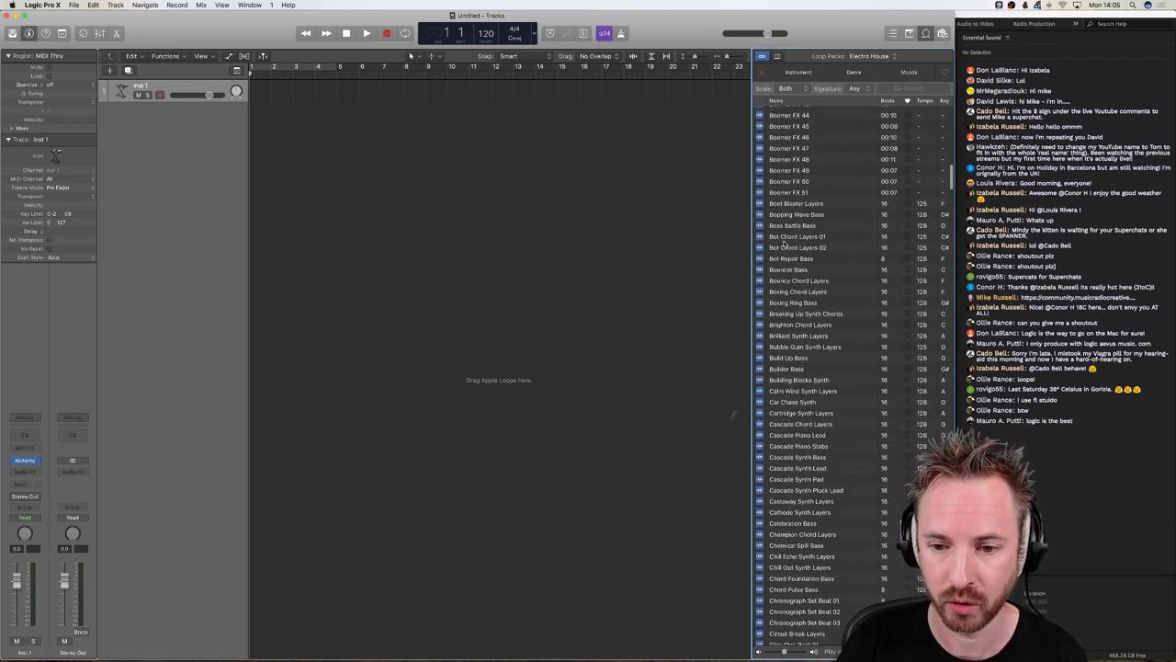
scroll(786, 242, "down", 20)
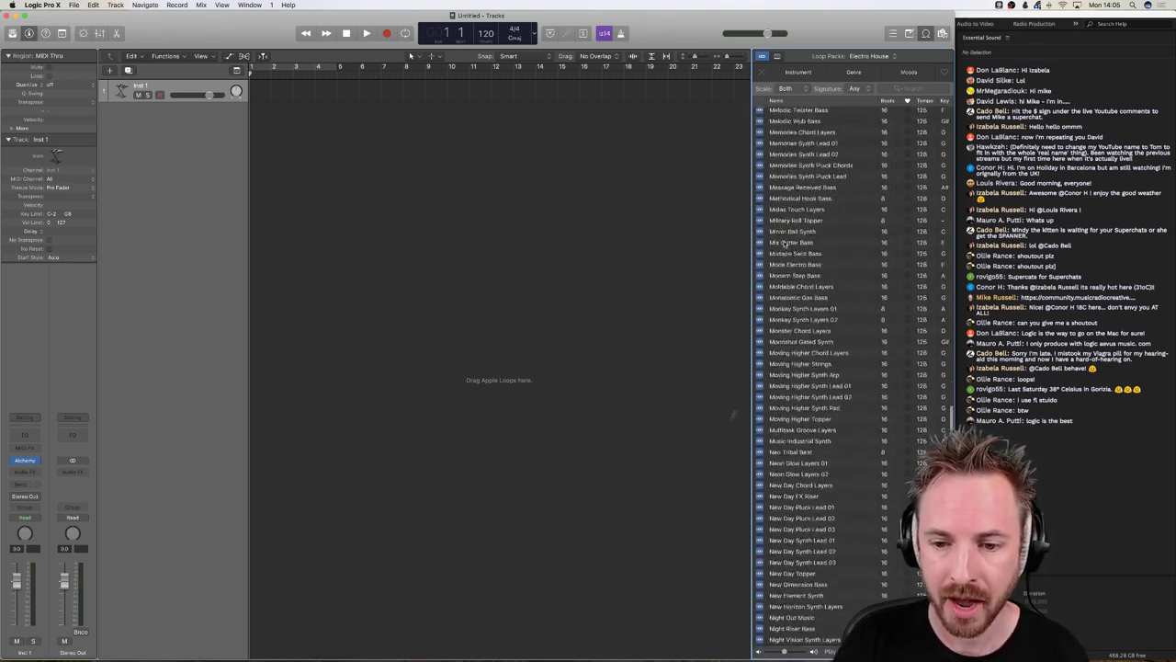
scroll(785, 243, "down", 5)
scroll(786, 242, "up", 20)
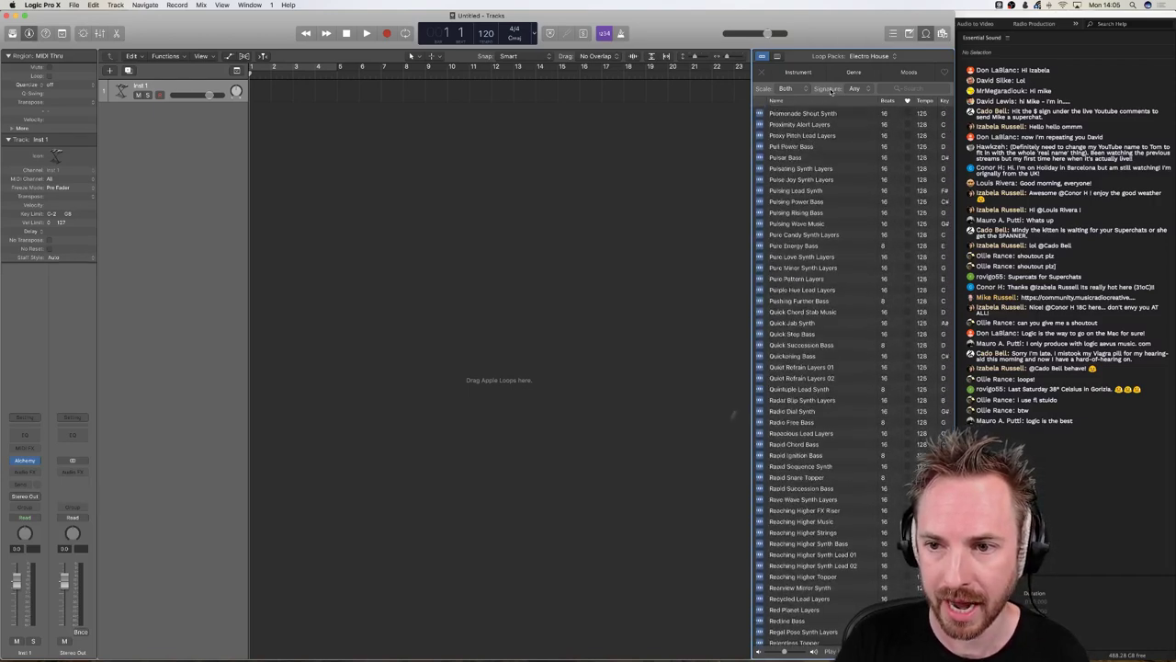
left_click(862, 56)
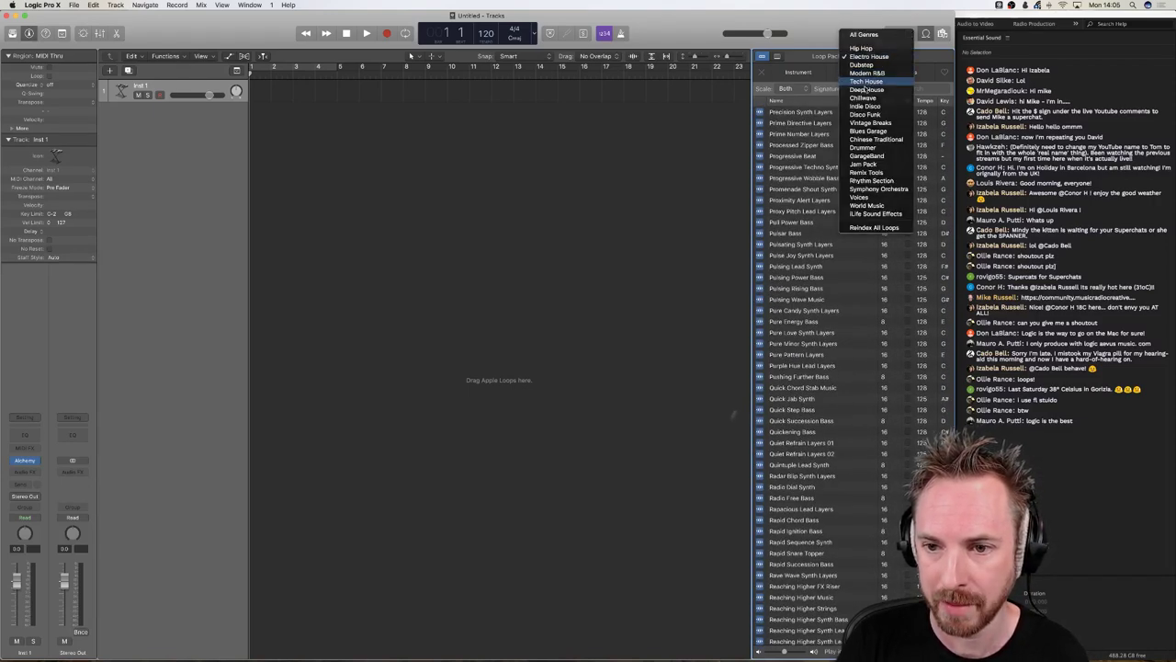
left_click(868, 81)
scroll(846, 145, "up", 20)
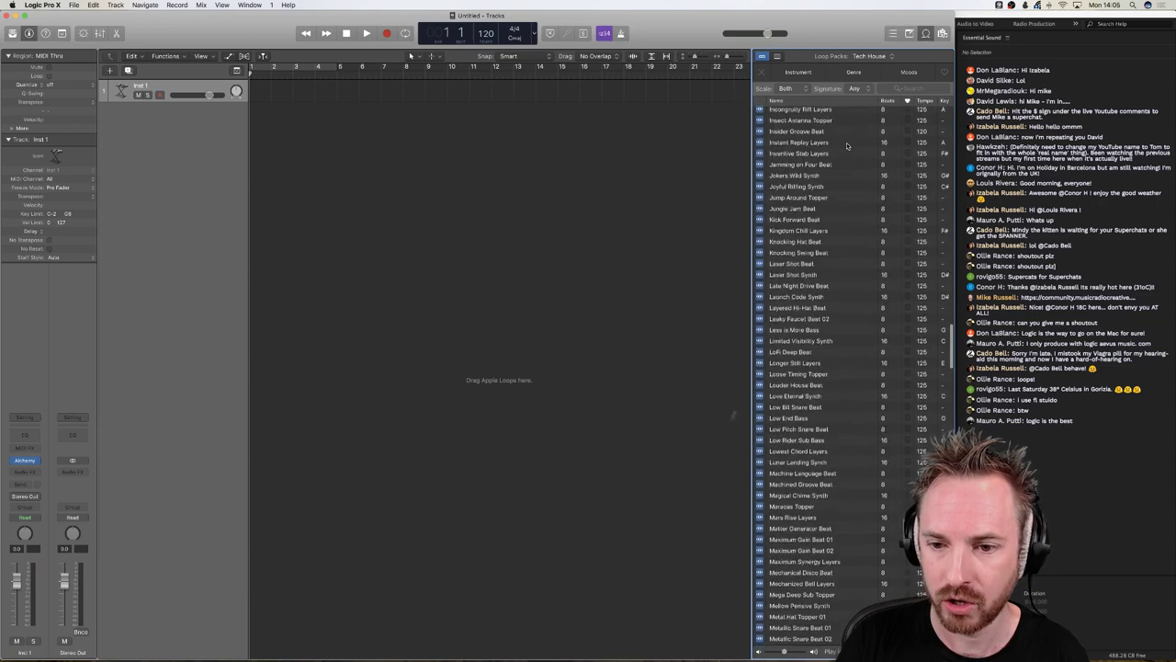
scroll(847, 145, "up", 10)
left_click(862, 56)
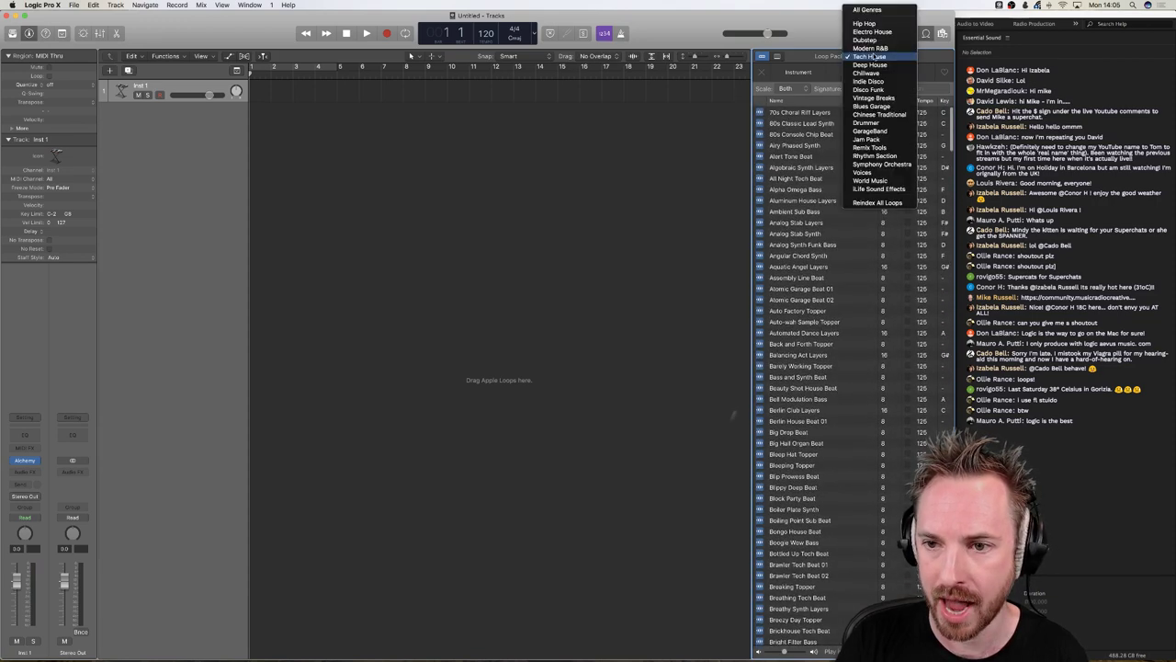
left_click(868, 11)
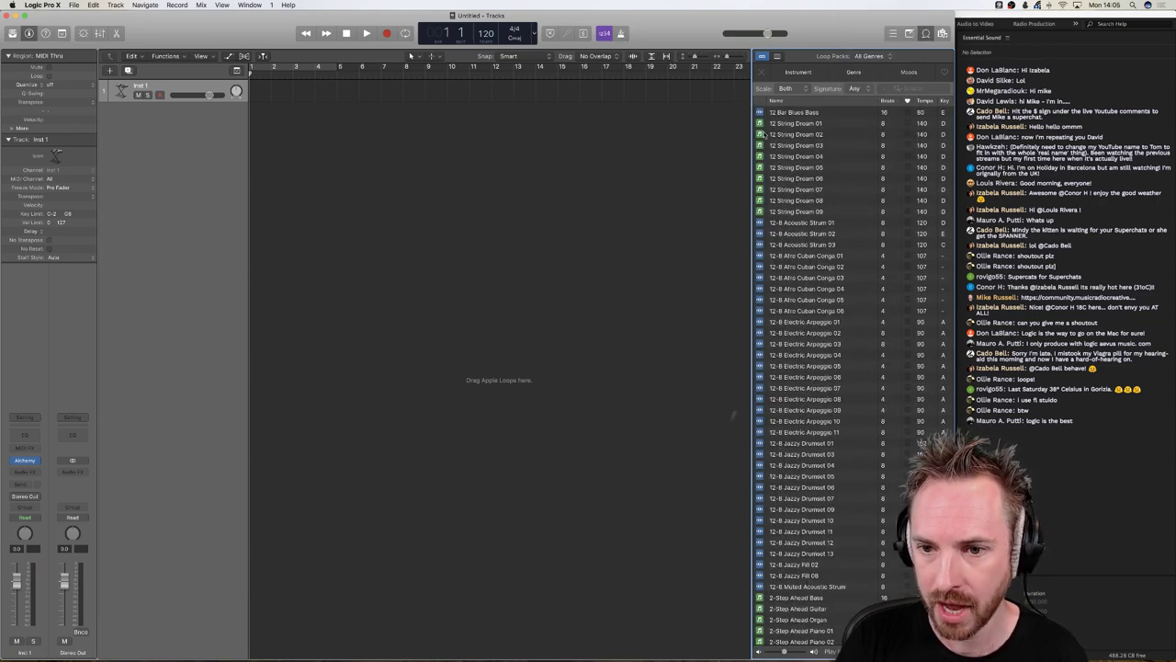
- Audition loops from All Genres, including 2-Step Thump Beat FX 01 and 12 String Dream 05, 03 and 01
scroll(766, 219, "down", 20)
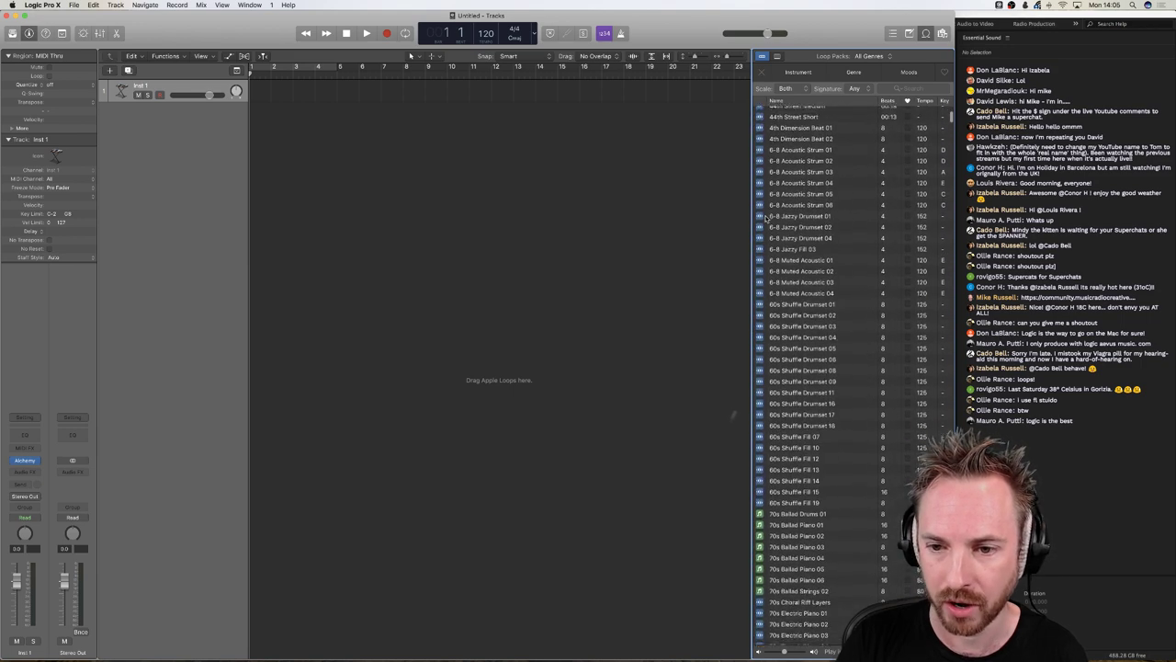
scroll(766, 218, "up", 5)
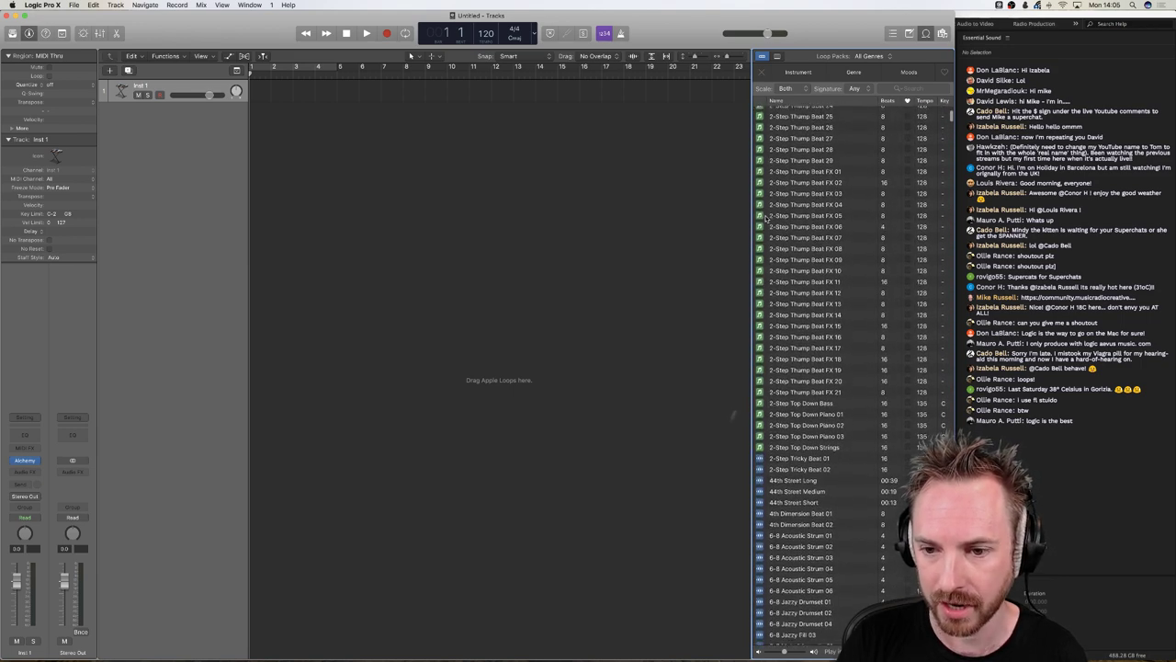
left_click(789, 212)
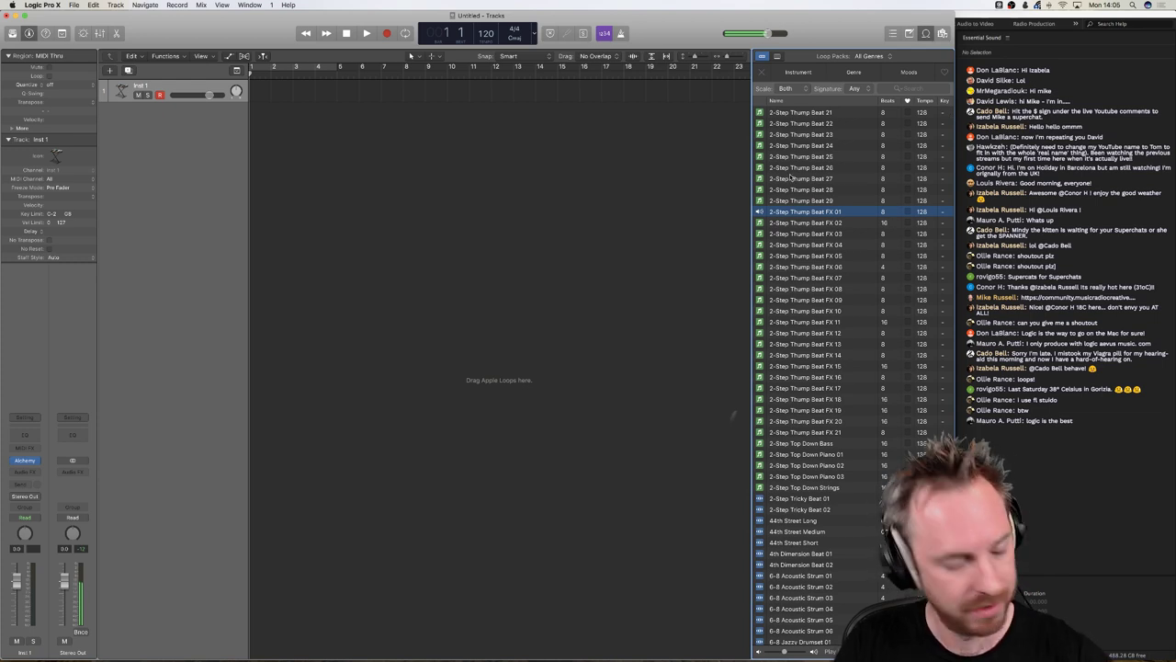
scroll(814, 196, "up", 1)
scroll(815, 196, "up", 1)
left_click(801, 147)
scroll(801, 152, "up", 20)
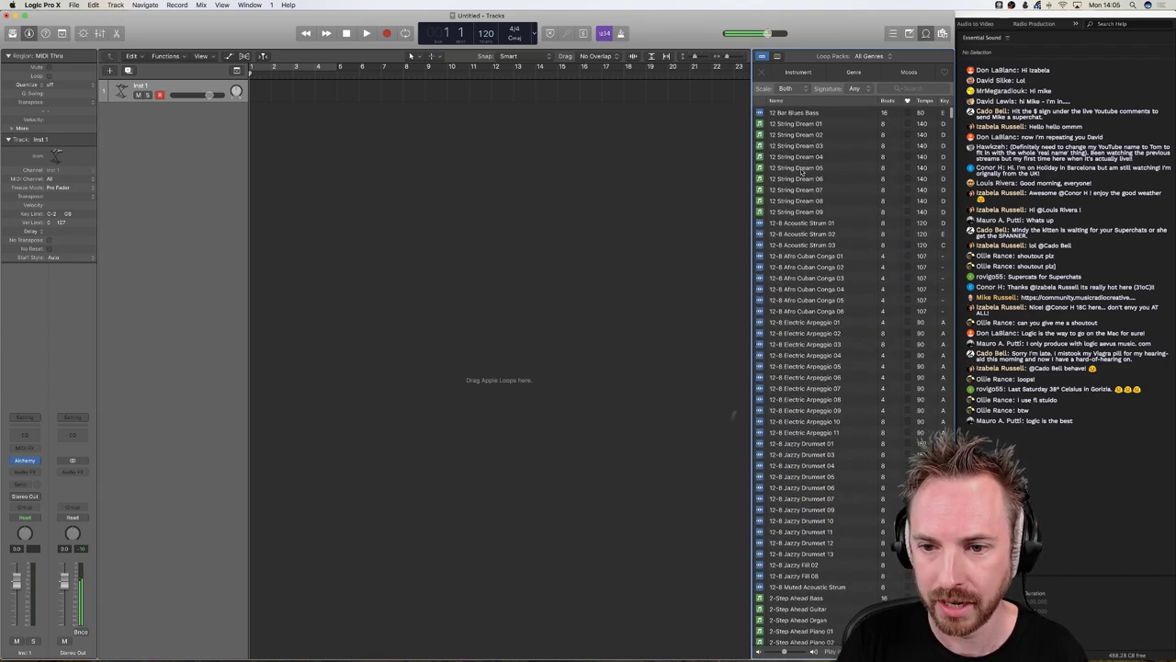
left_click(800, 166)
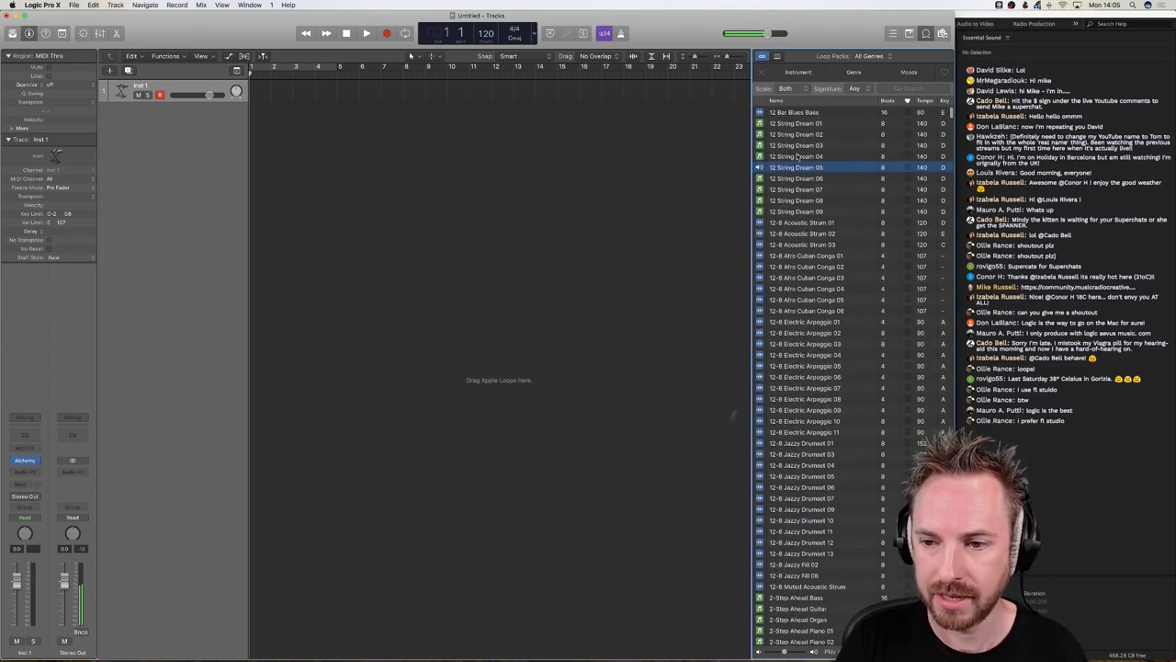
left_click(797, 146)
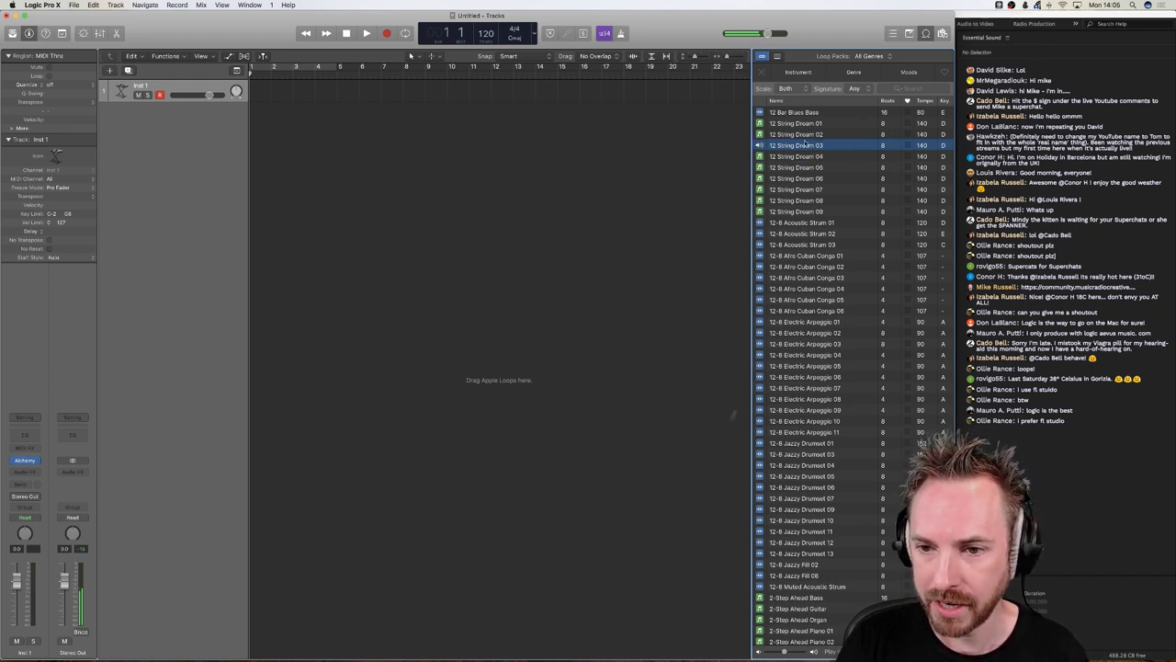
left_click(803, 124)
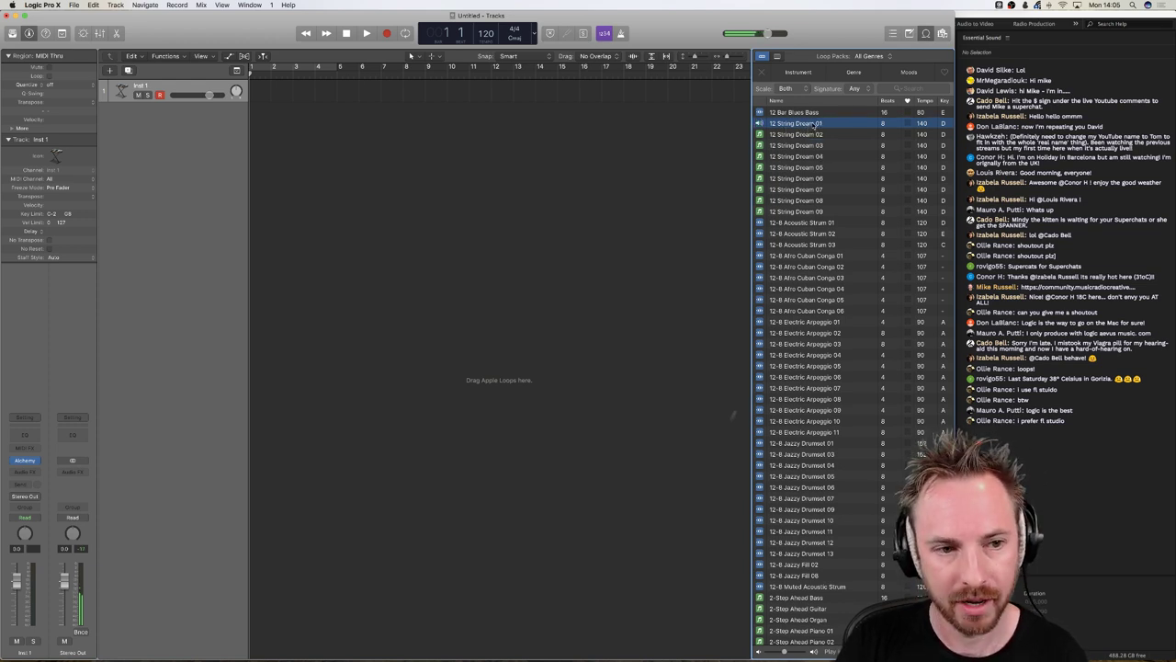
- Place the 12 String Dream 01 loop at bar 1 on a new track below Inst 1 and on the Inst 1 track itself
left_click_drag(812, 123, 253, 117)
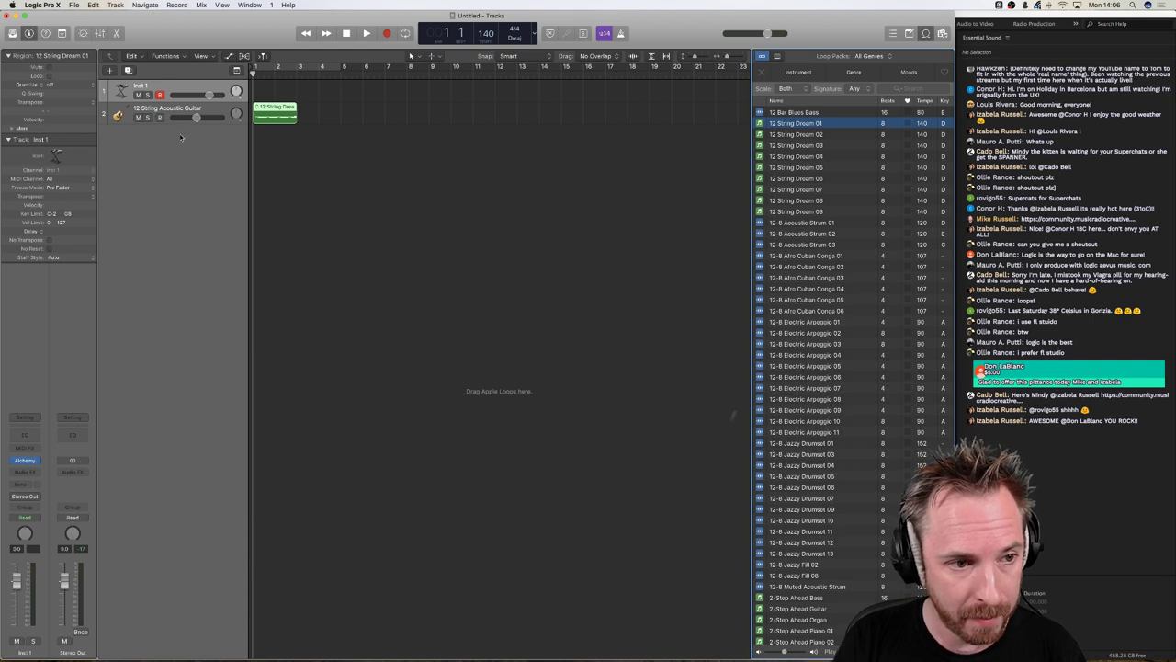
left_click_drag(696, 57, 735, 58)
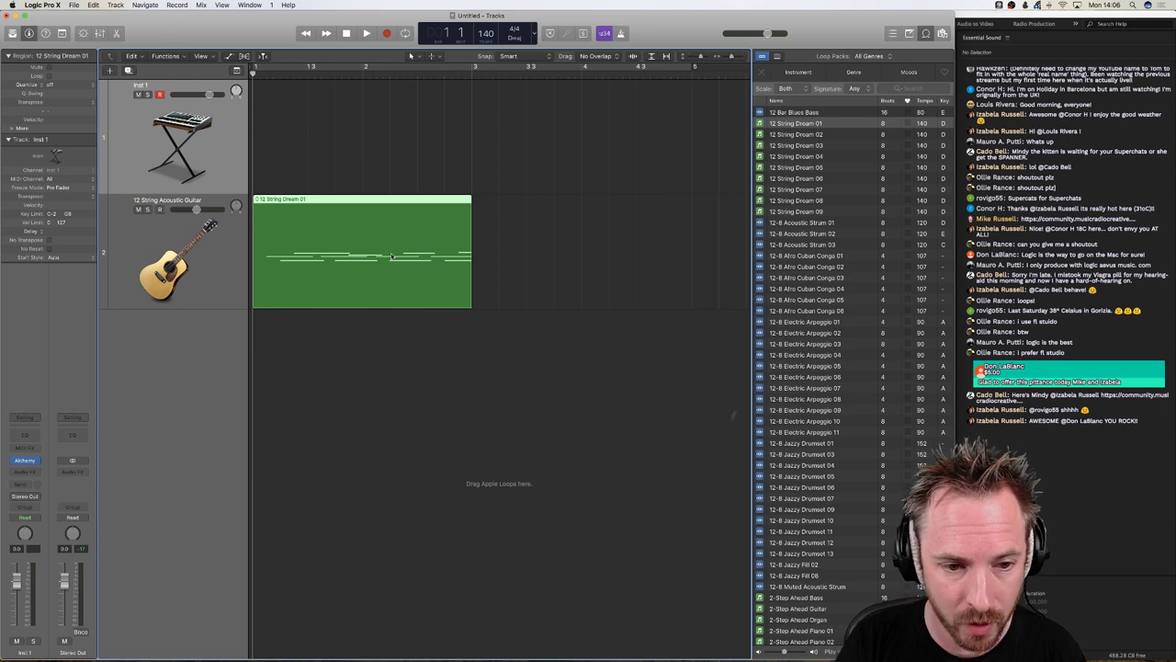
left_click_drag(796, 123, 256, 143)
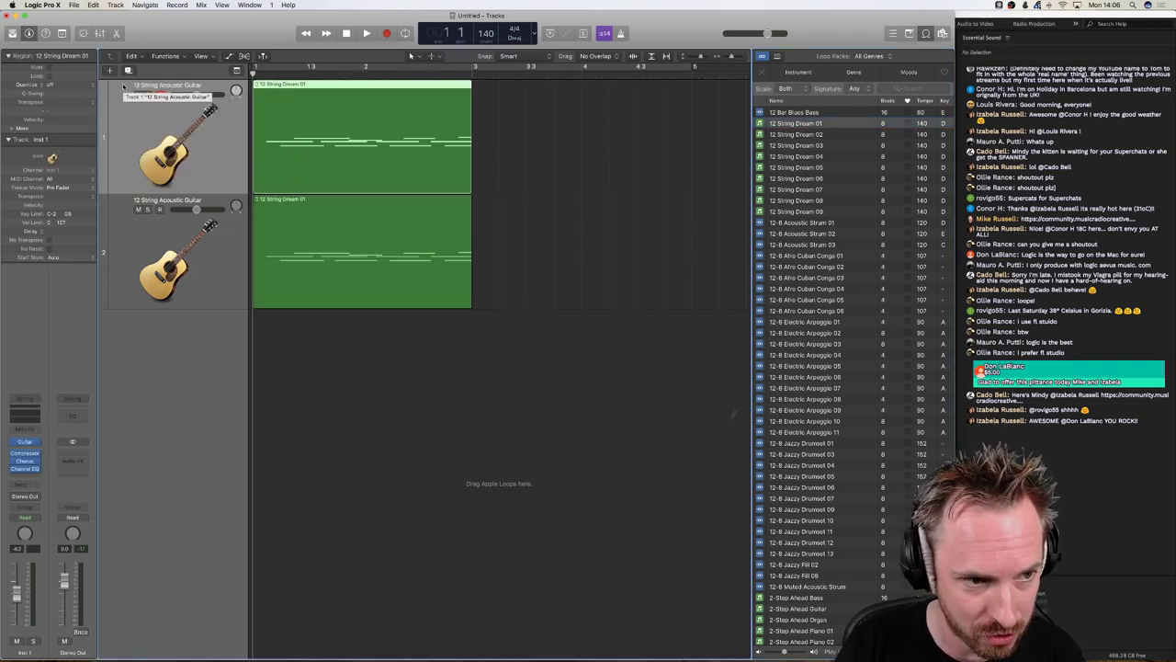
- Add one audio track with Input 13 + 14 and Output 1 + 2 below the first track
left_click(110, 71)
left_click(476, 44)
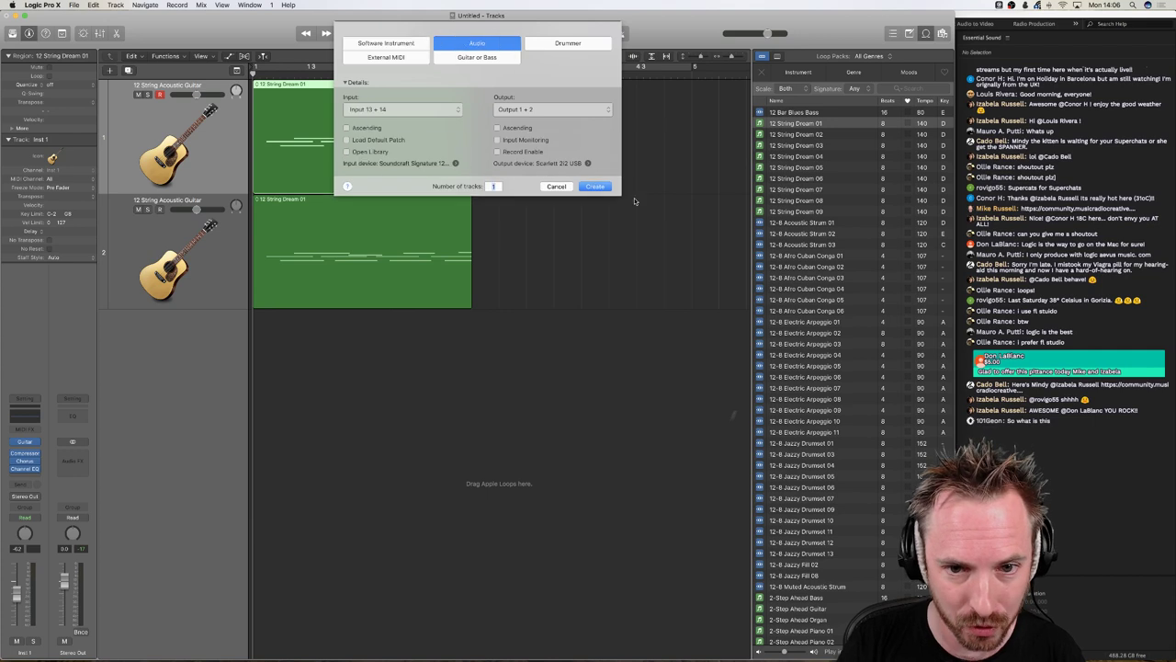
left_click(596, 186)
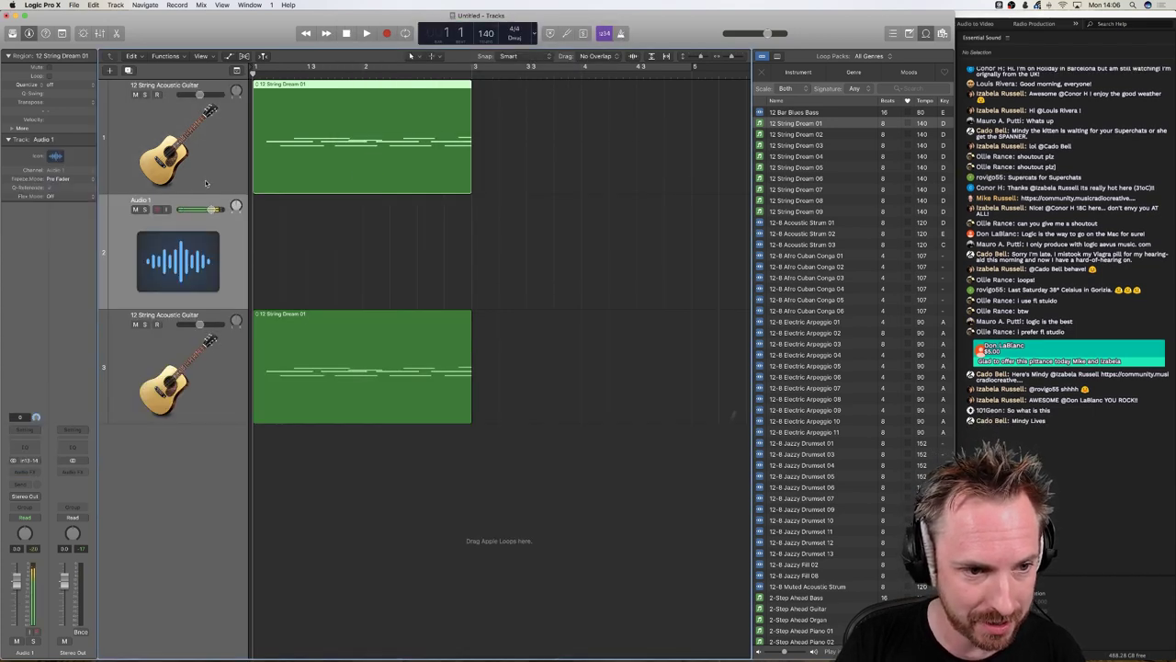
- Delete the MIDI region from the first track and place the 12 String Dream 01 loop at bar 1 on the audio track
left_click(207, 182)
key("Delete")
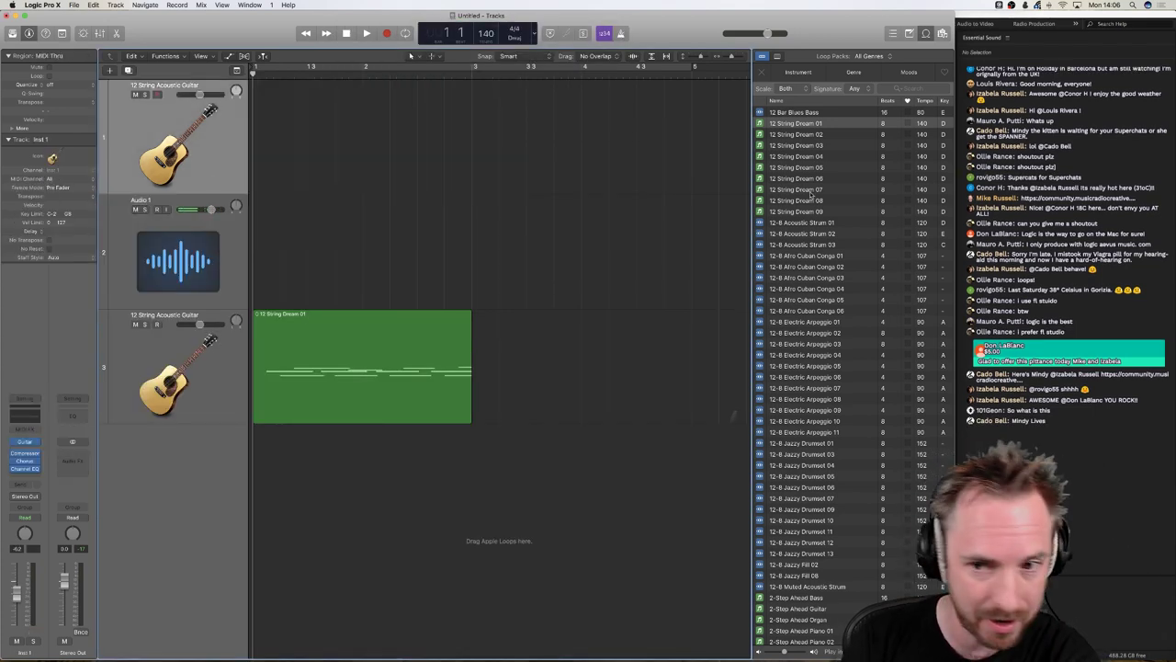
left_click_drag(798, 125, 257, 213)
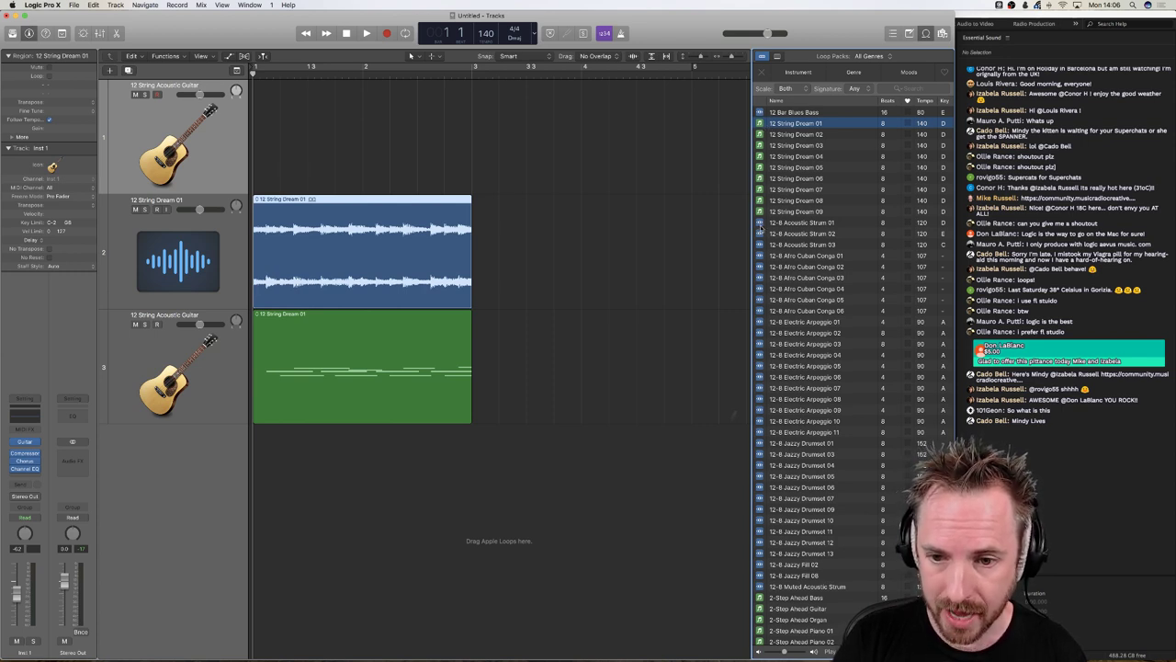
- Try the 12-8 Acoustic Strum 01 loop on the first instrument track and at bar 3 of the audio track, deleting the placed region
left_click_drag(787, 221, 273, 172)
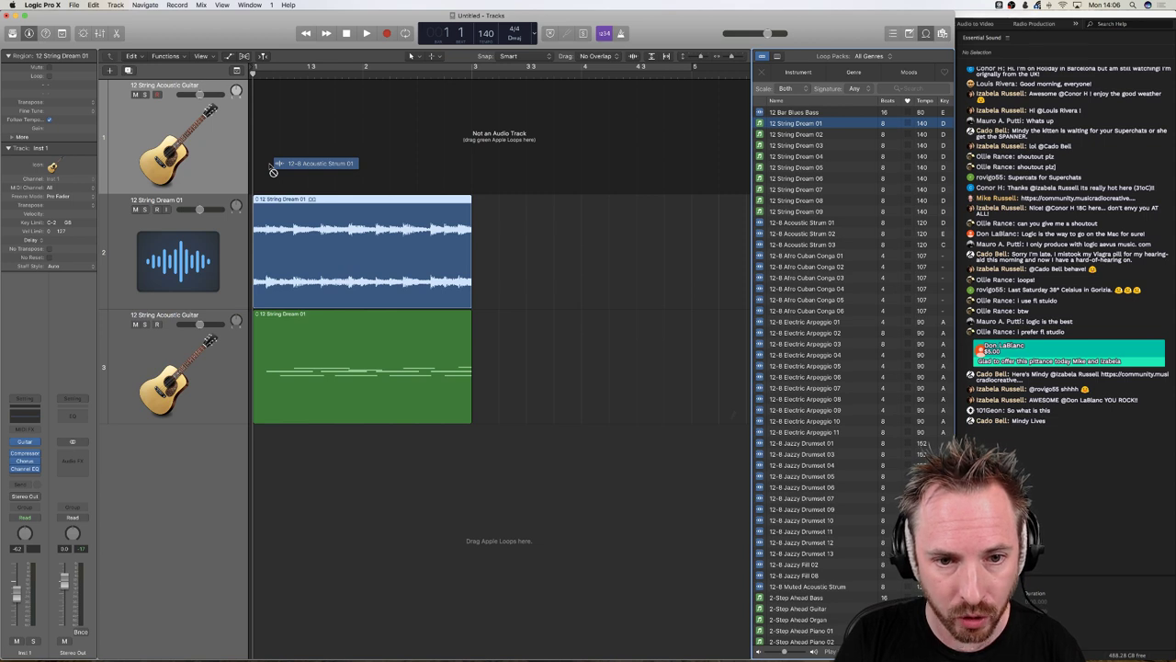
left_click_drag(273, 172, 301, 165)
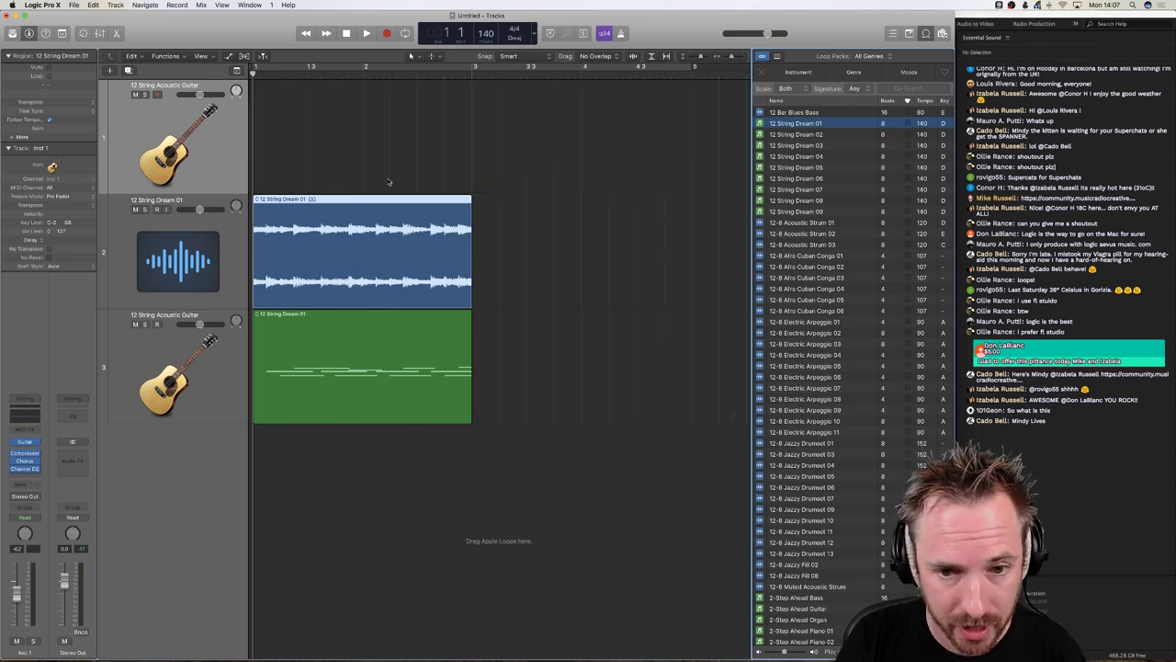
left_click_drag(792, 223, 539, 246)
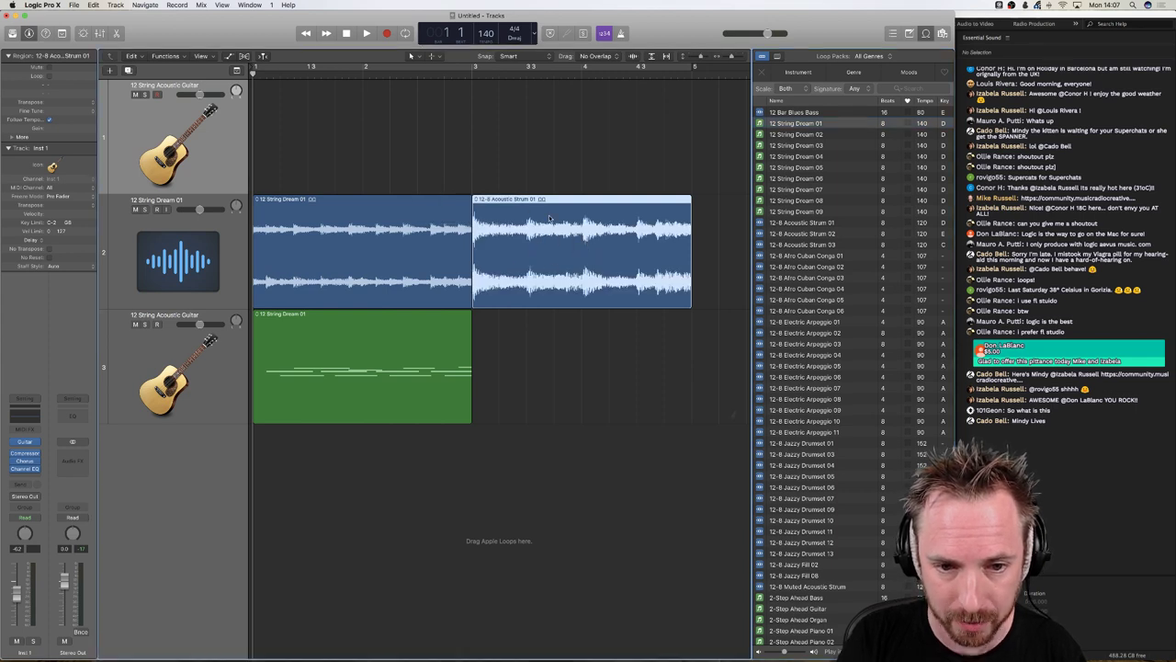
key("Delete")
left_click(374, 243)
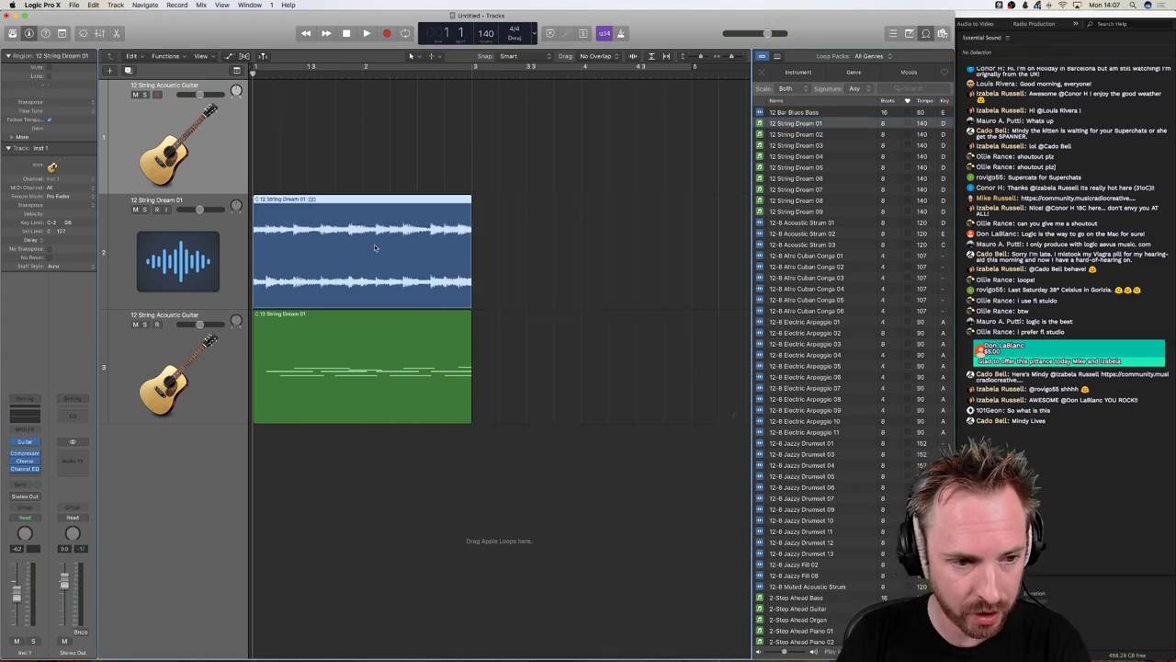
- Delete the 12 String Dream 01 audio region from the second track and play the remaining MIDI region
key("Delete")
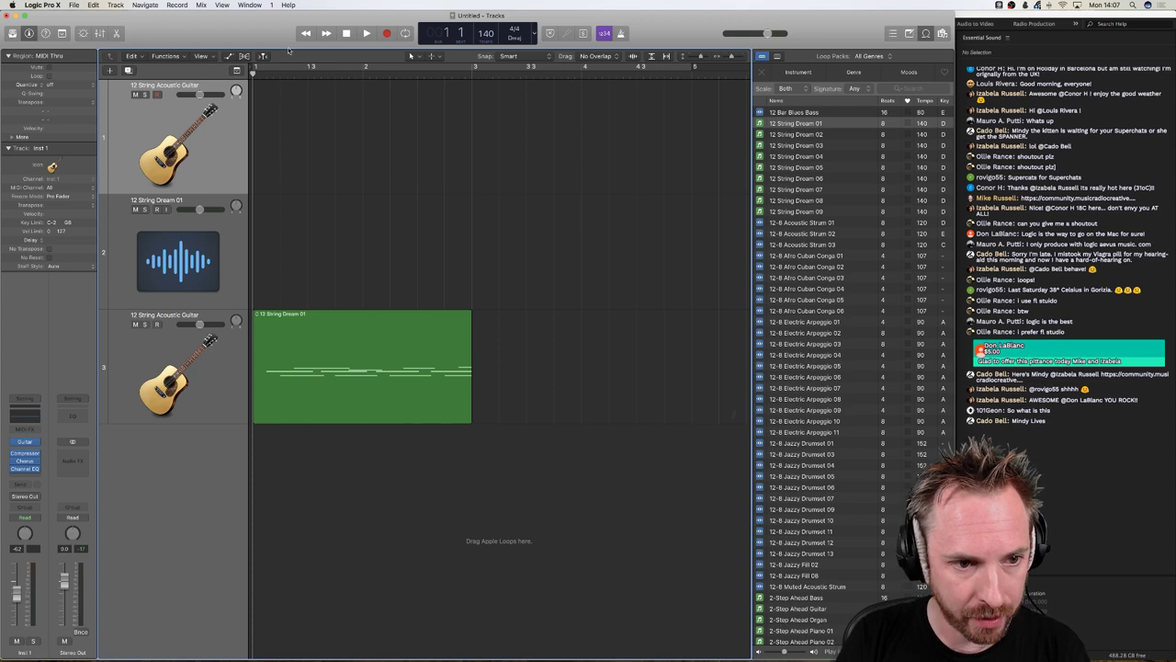
key("space")
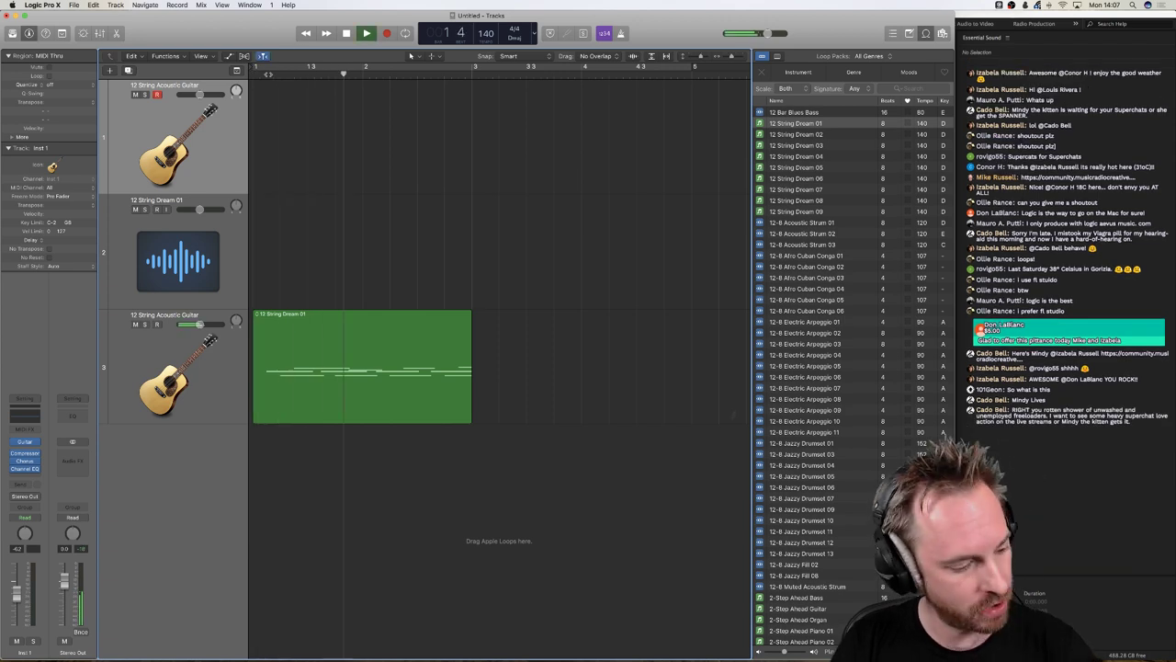
key("space")
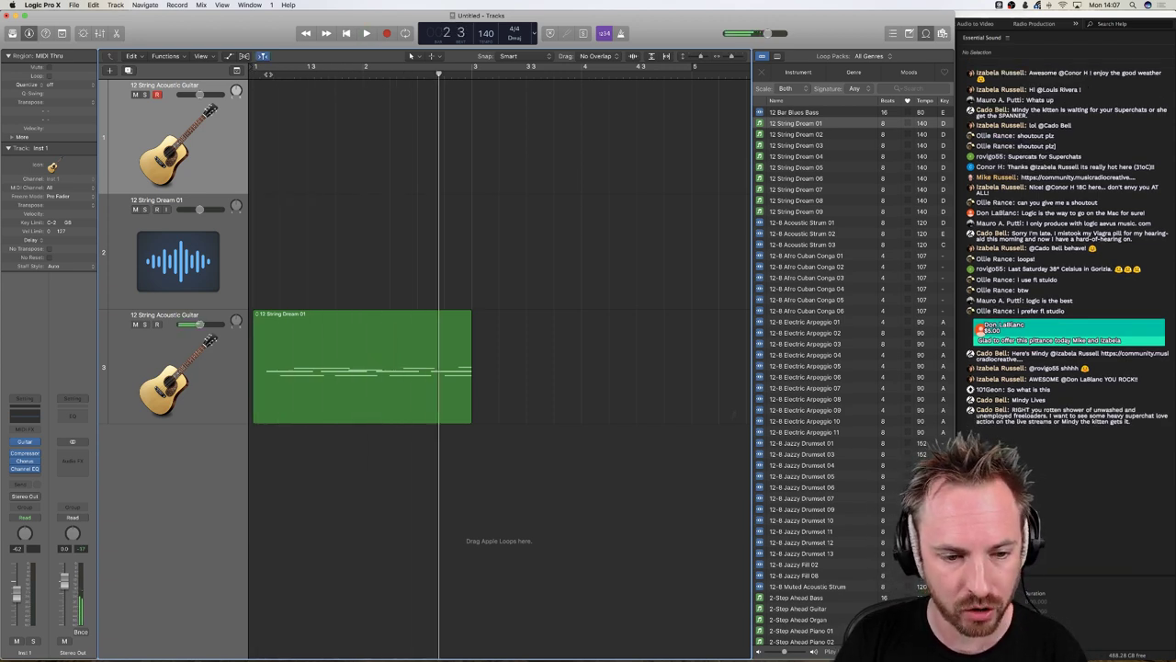
- Loop the 12 String Dream 01 MIDI region on the third track out to bar 5 and play it from the start
left_click(475, 315)
left_click_drag(475, 315, 691, 322)
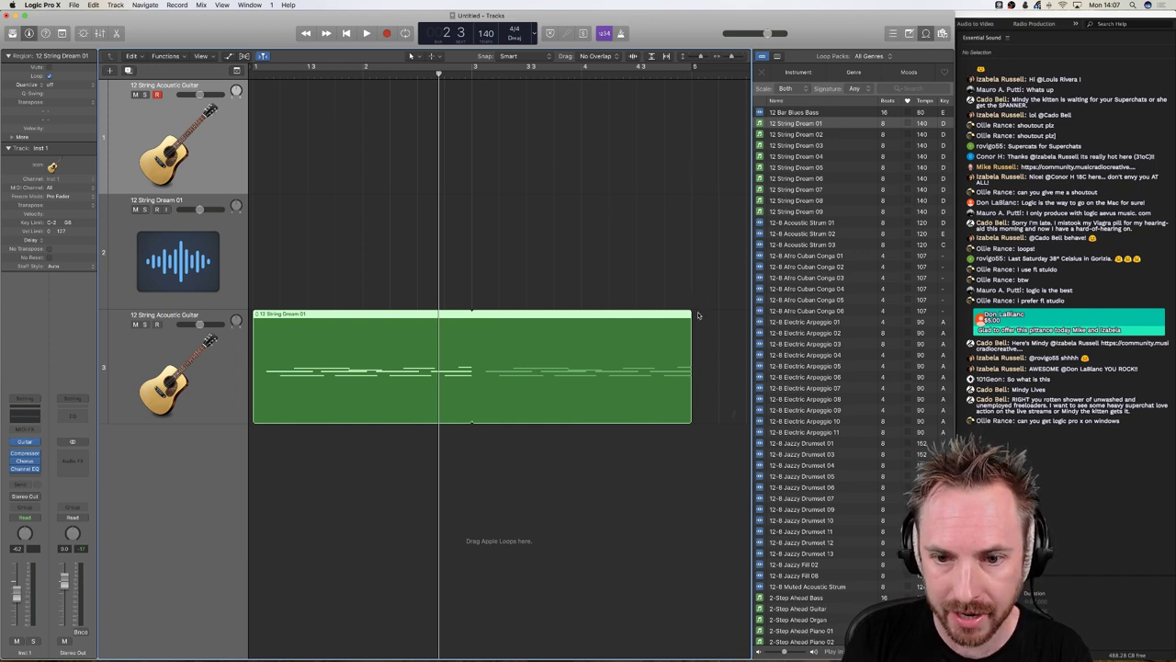
mouse_move(693, 315)
left_mouse_down()
mouse_move(749, 316)
mouse_move(692, 316)
left_mouse_up()
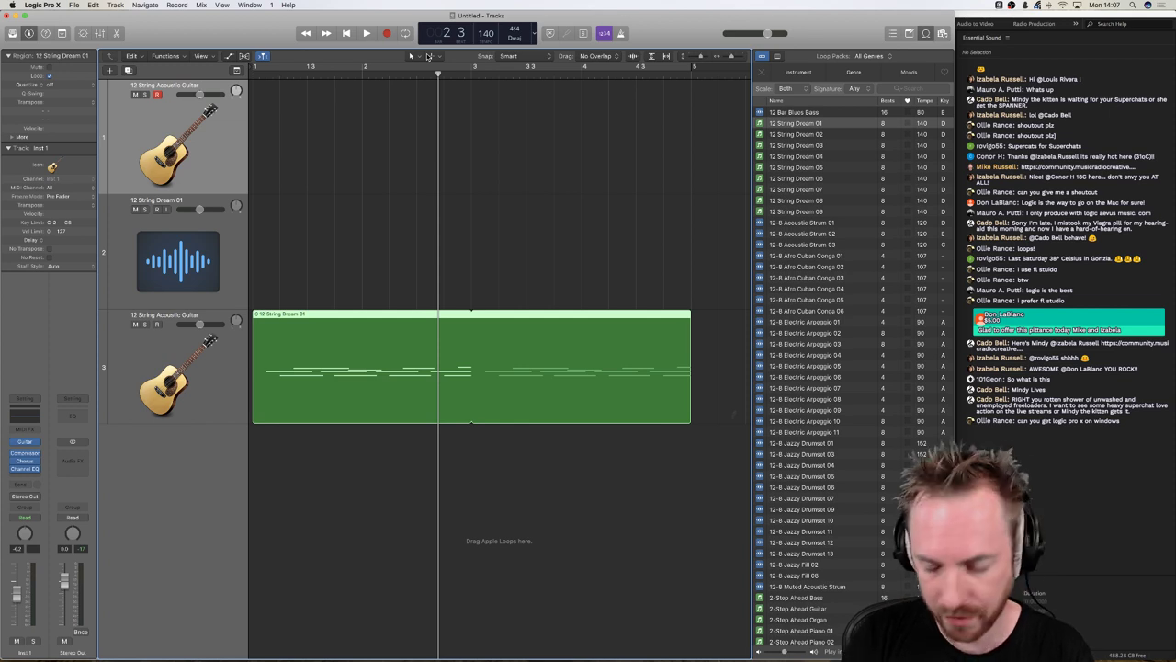
key("Return")
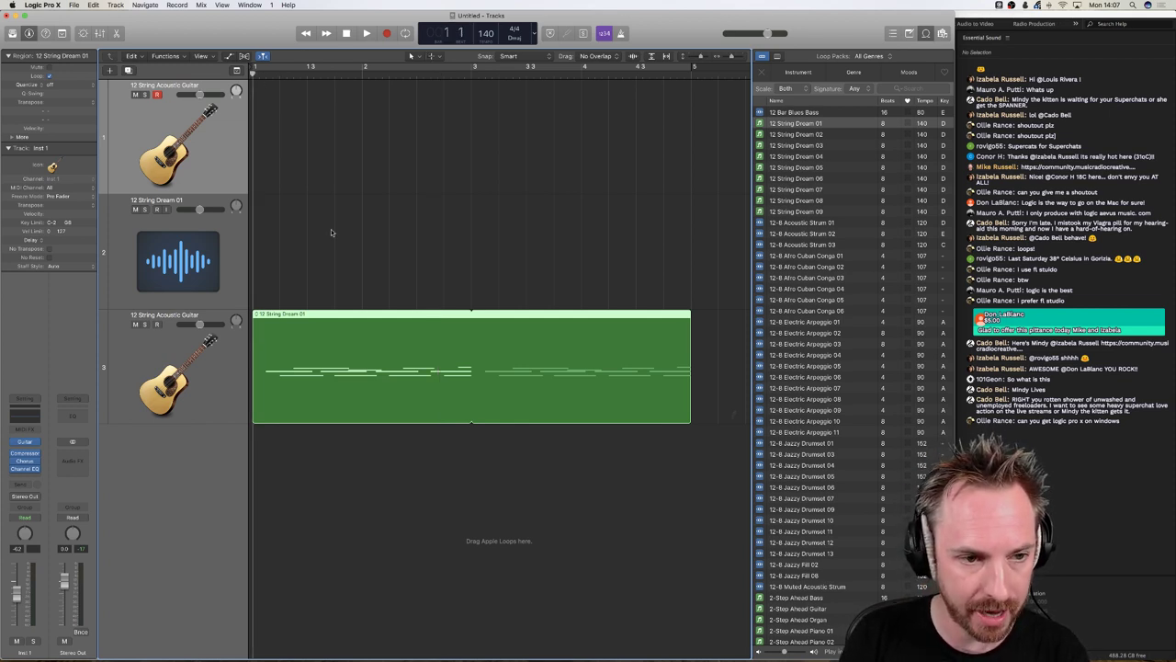
key("space")
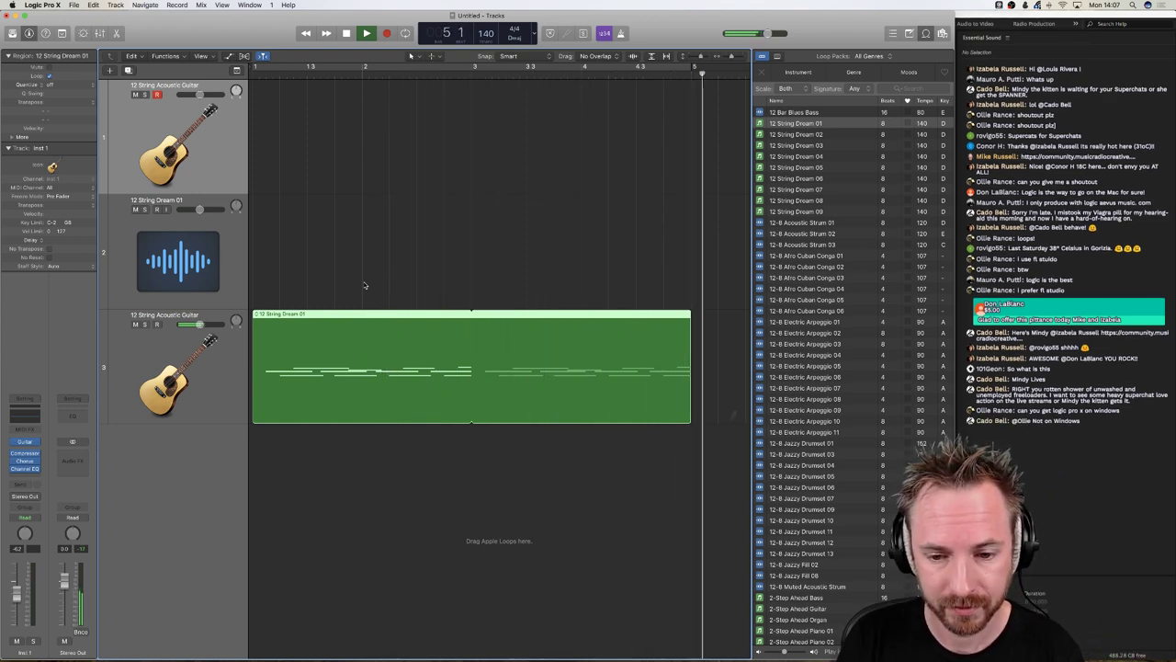
key("space")
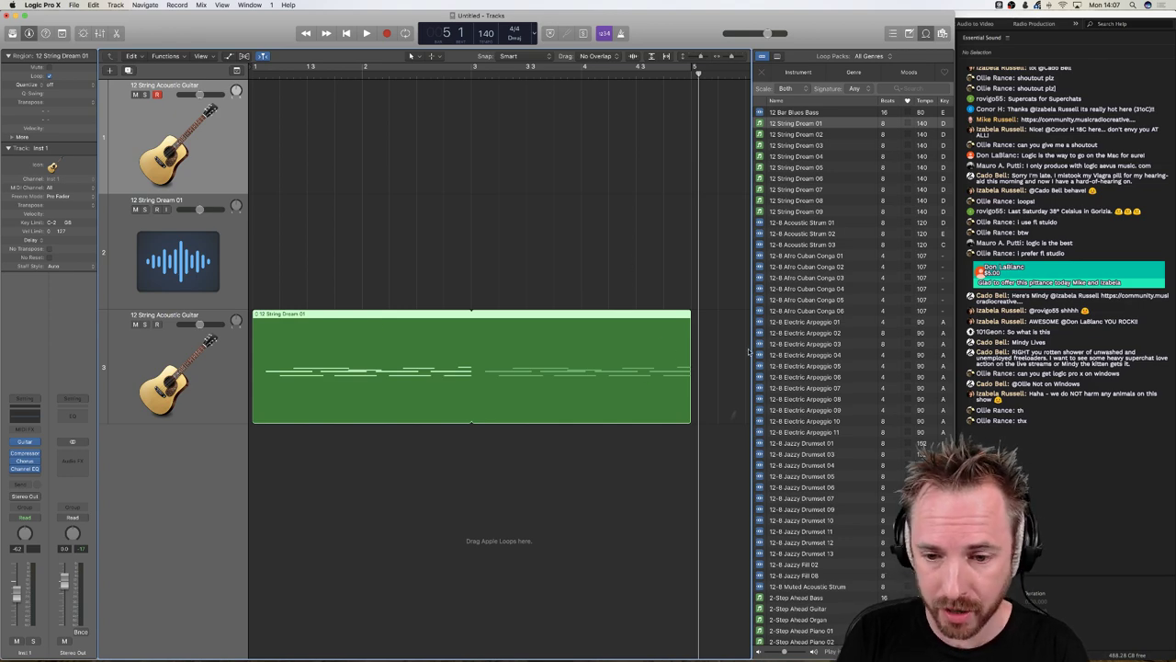
scroll(838, 323, "down", 15)
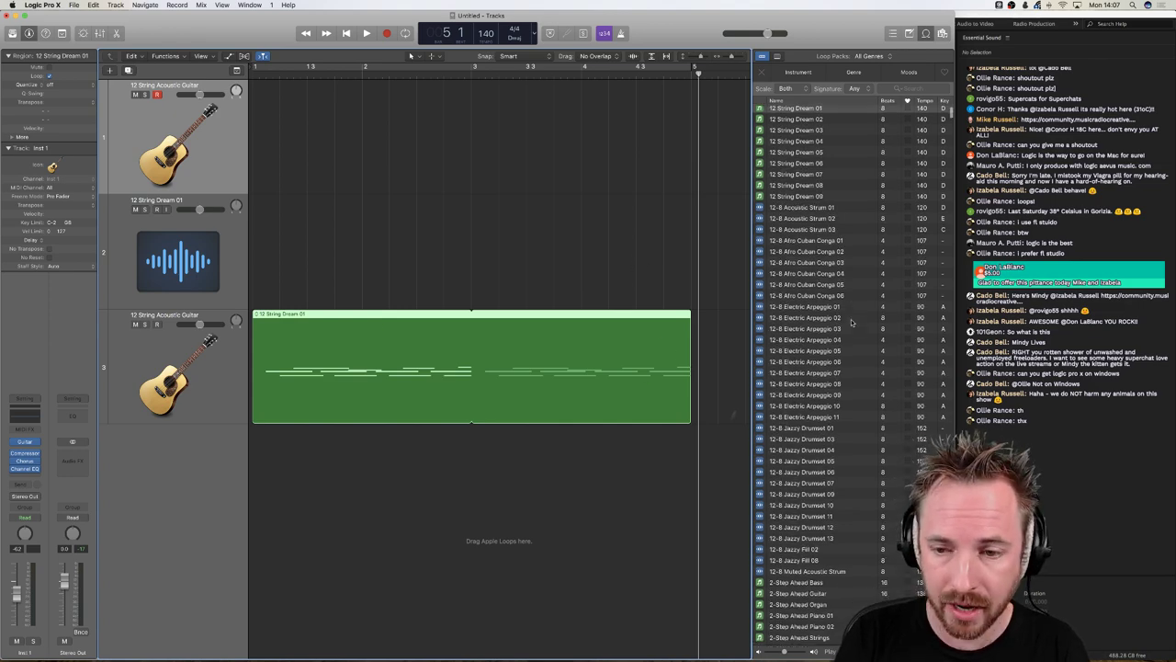
scroll(851, 323, "up", 15)
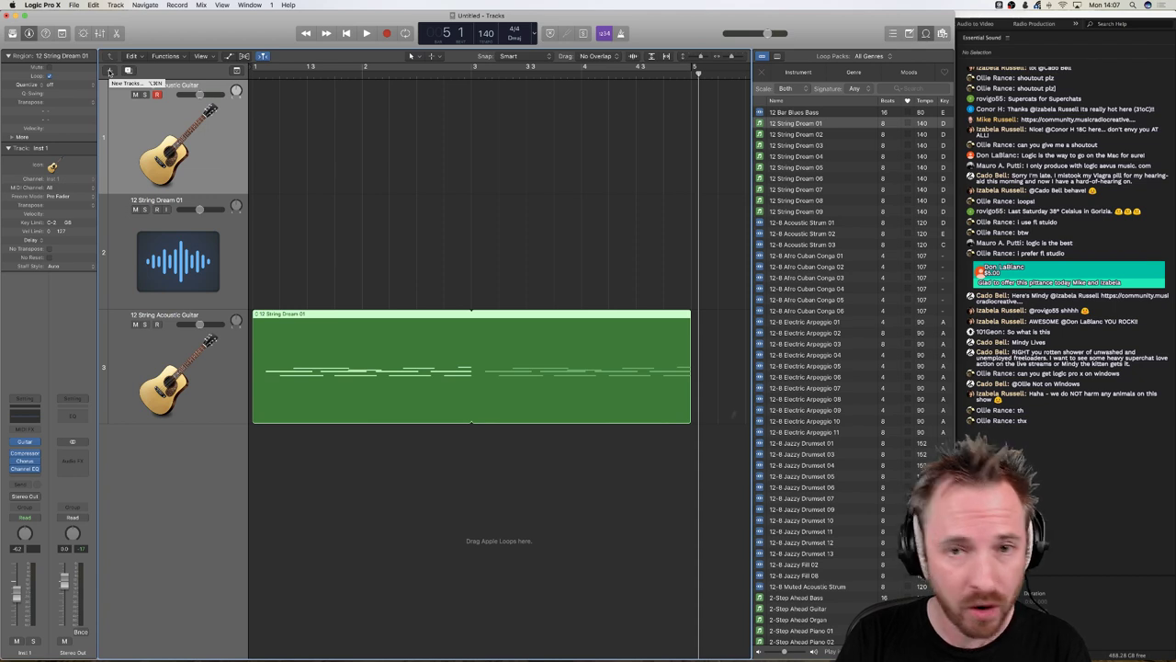
- Create a Drummer track with the Electronic genre and Output 1 + 2, and play the project from the start
left_click(109, 72)
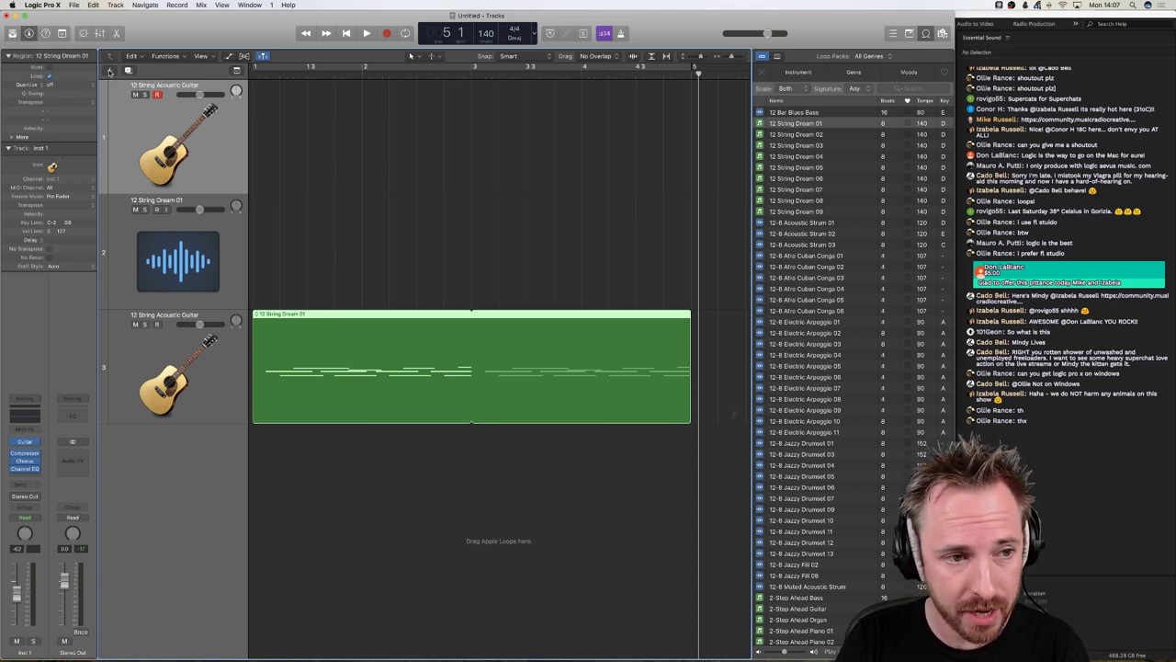
left_click(562, 47)
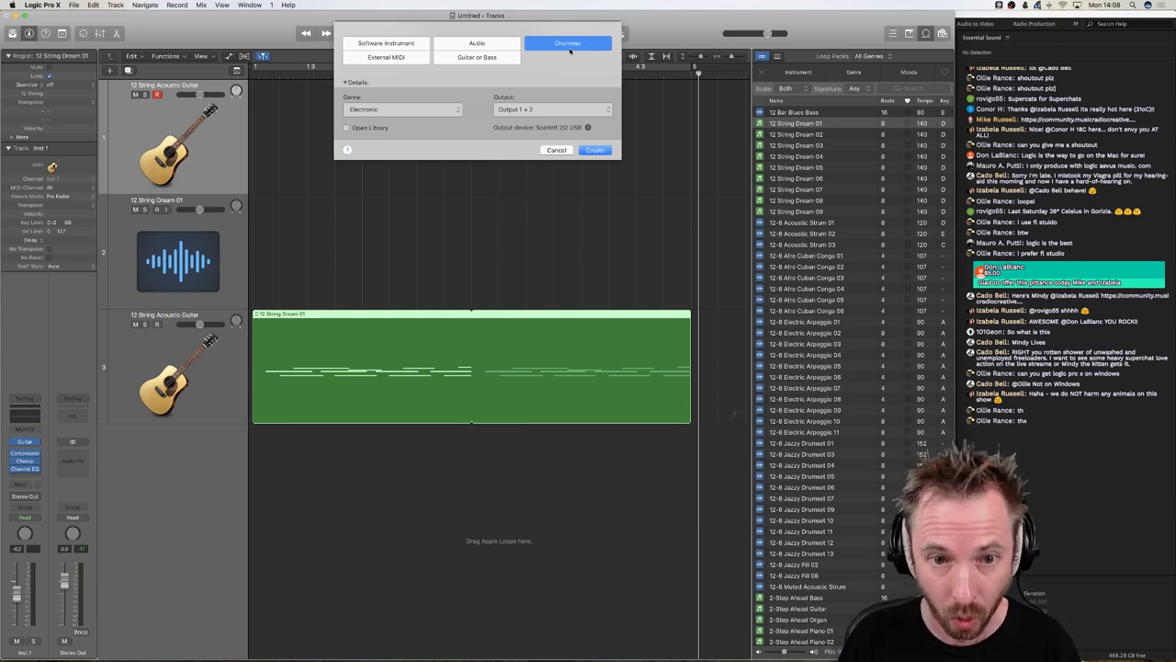
left_click(602, 150)
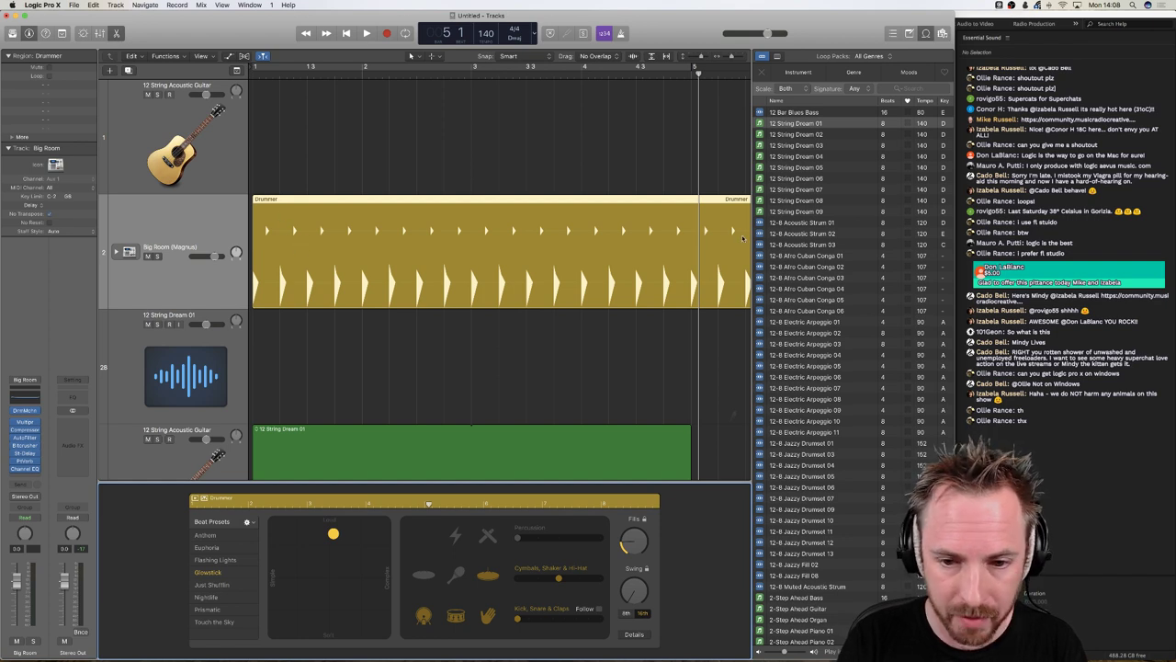
scroll(504, 291, "down", 4)
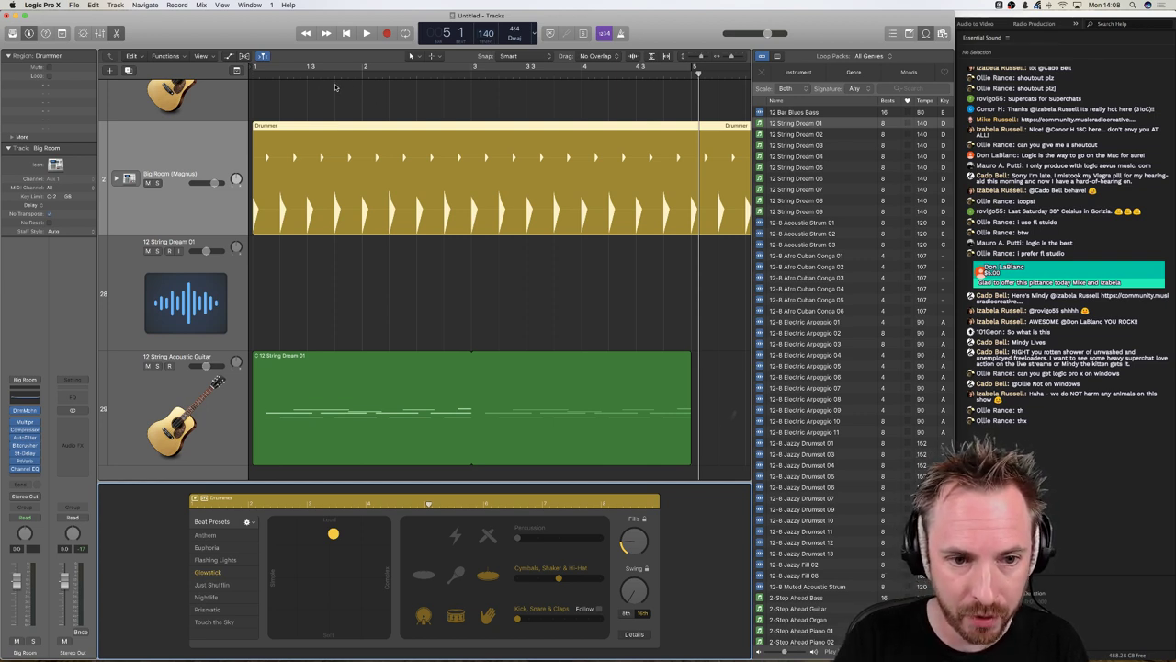
key("Return")
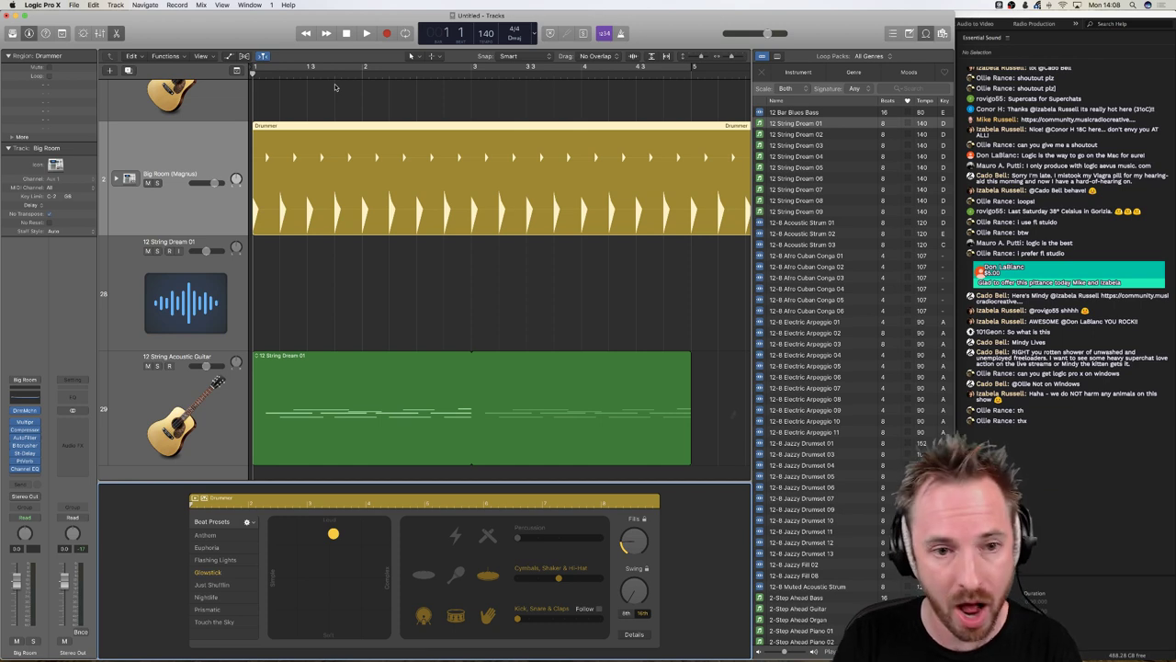
key("space")
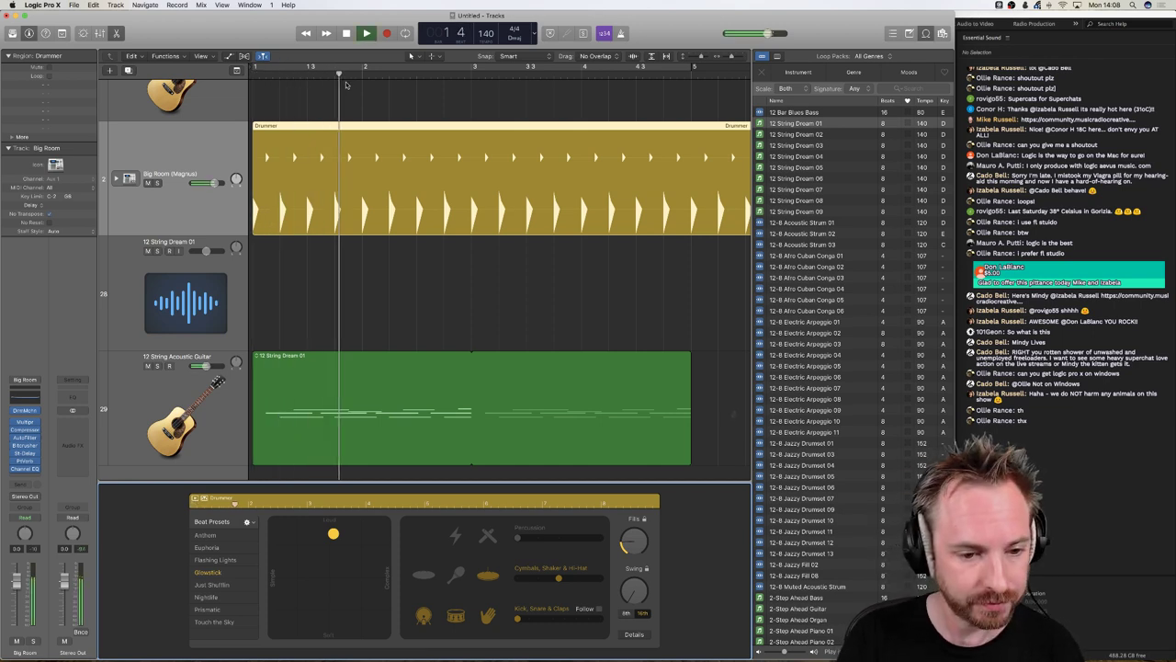
key("space")
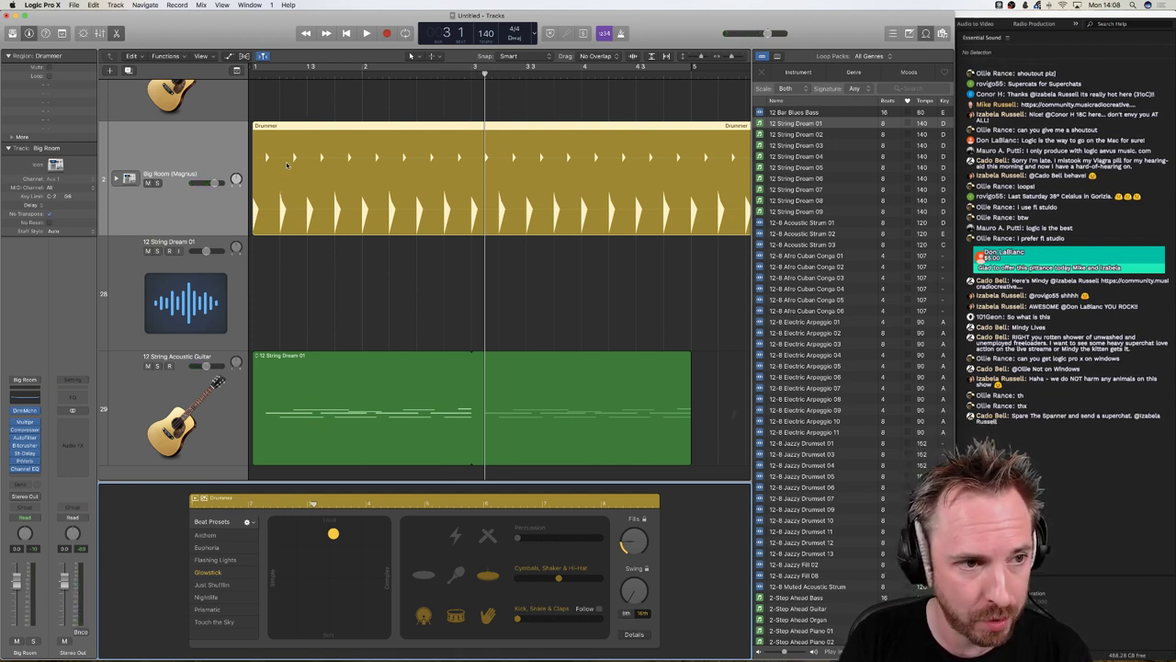
- Change the Drummer track's player to the Latin Percussion drummer from the Percussion category and audition it from bar 1
left_click(15, 37)
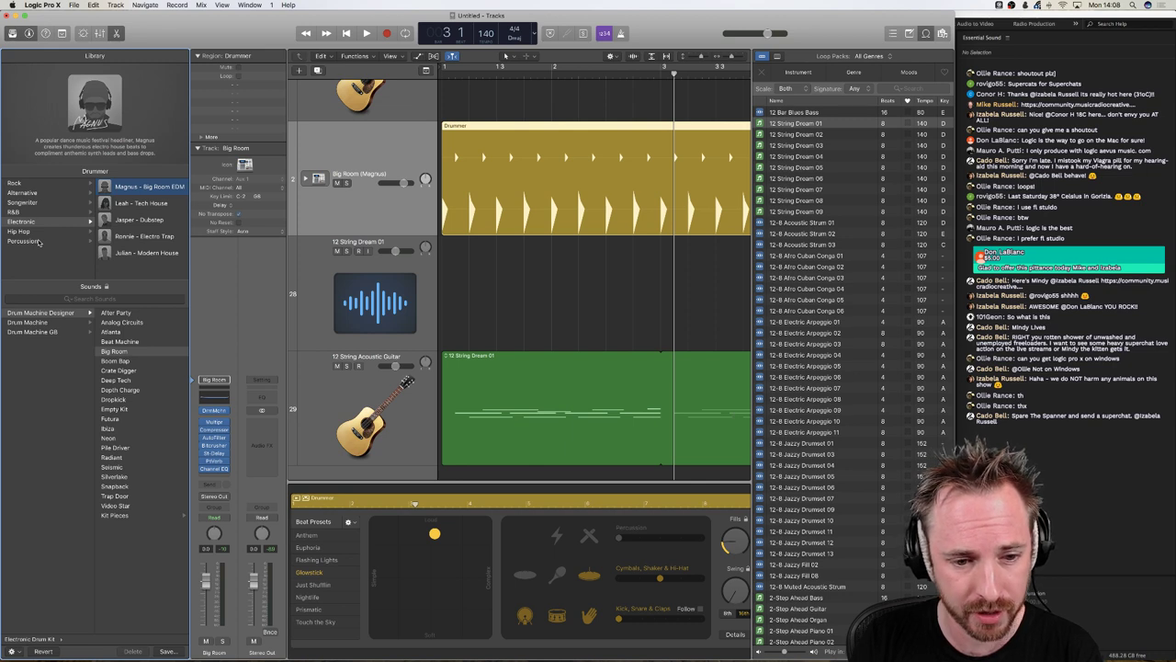
left_click(36, 242)
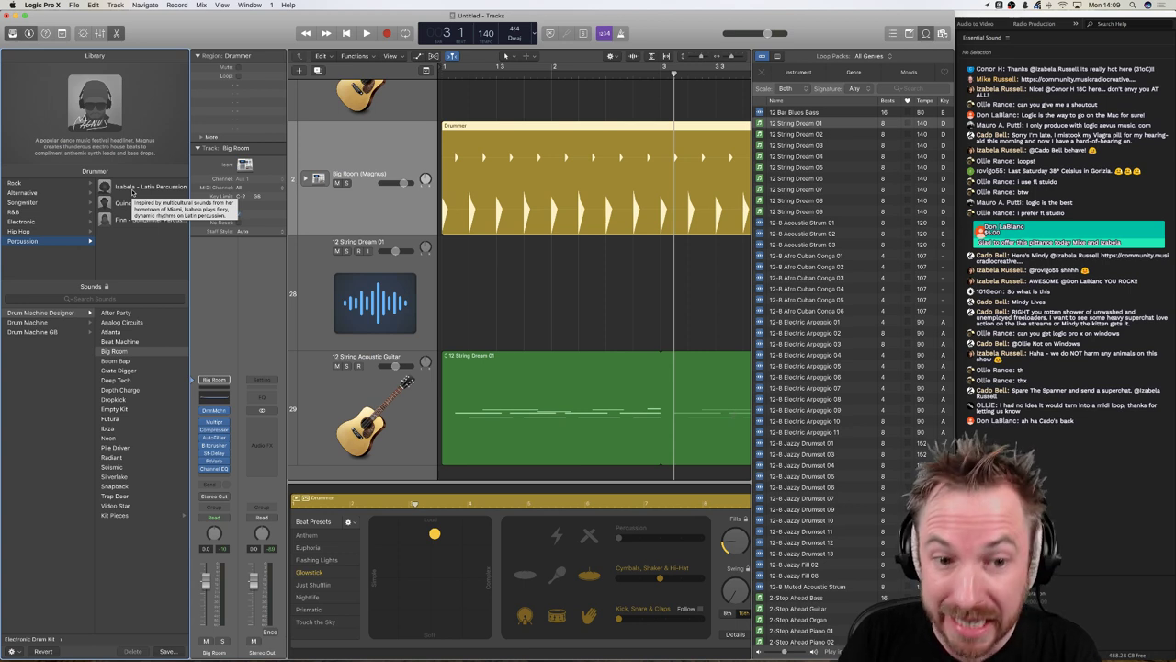
left_click(133, 187)
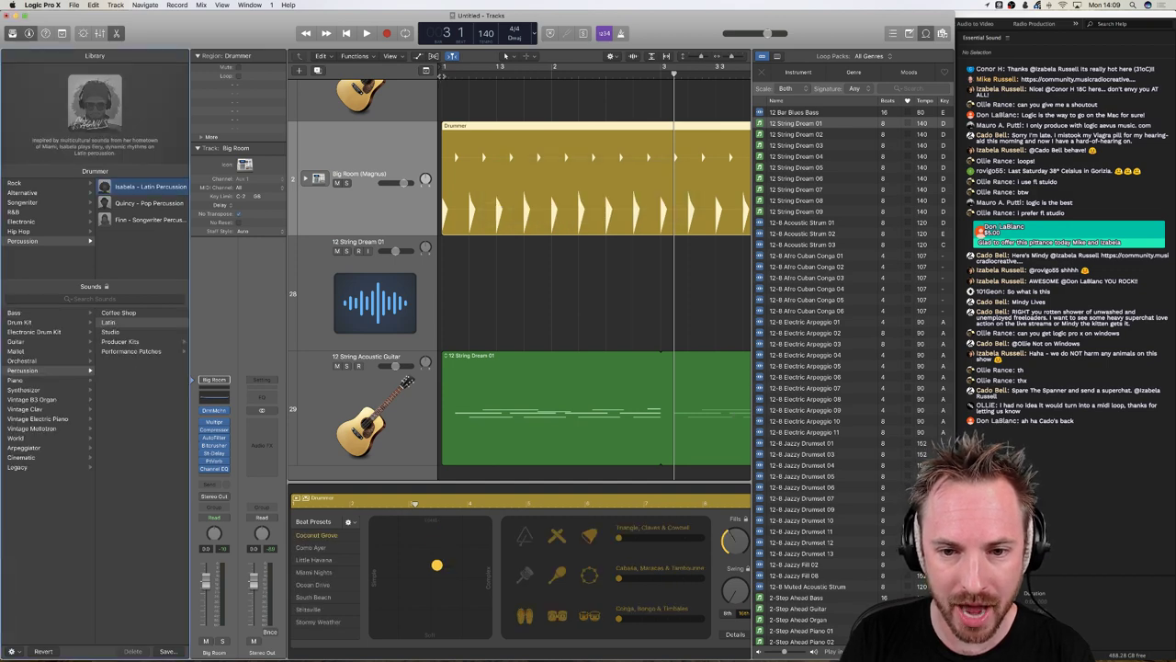
left_click(442, 76)
key("space")
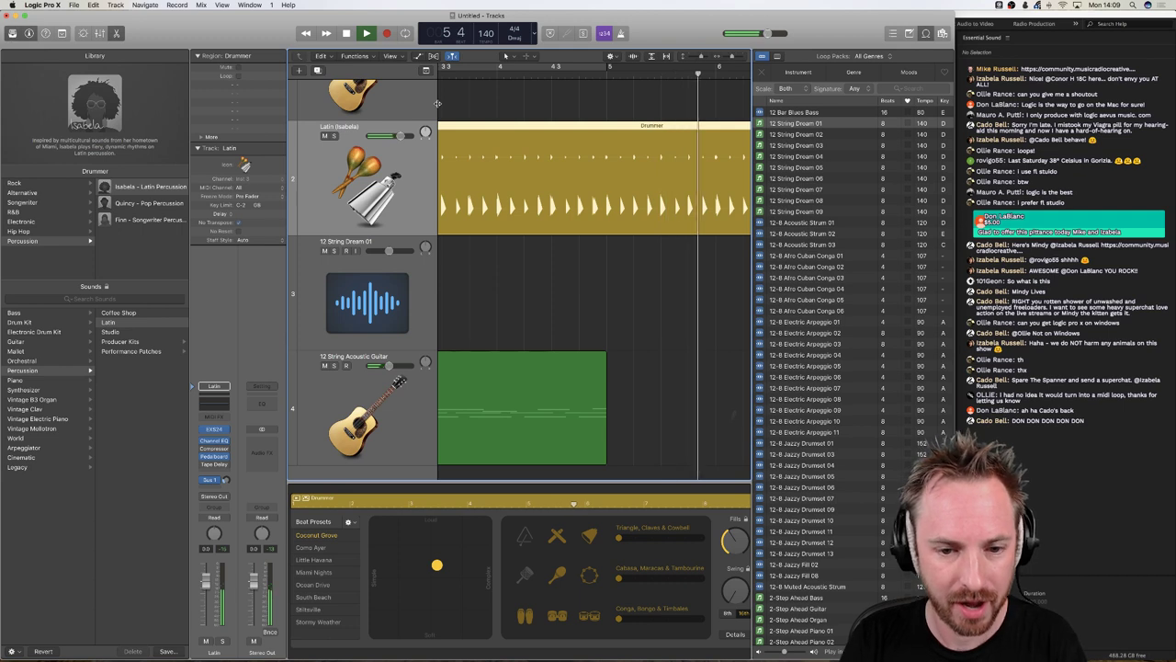
key("space")
scroll(515, 164, "left", 5)
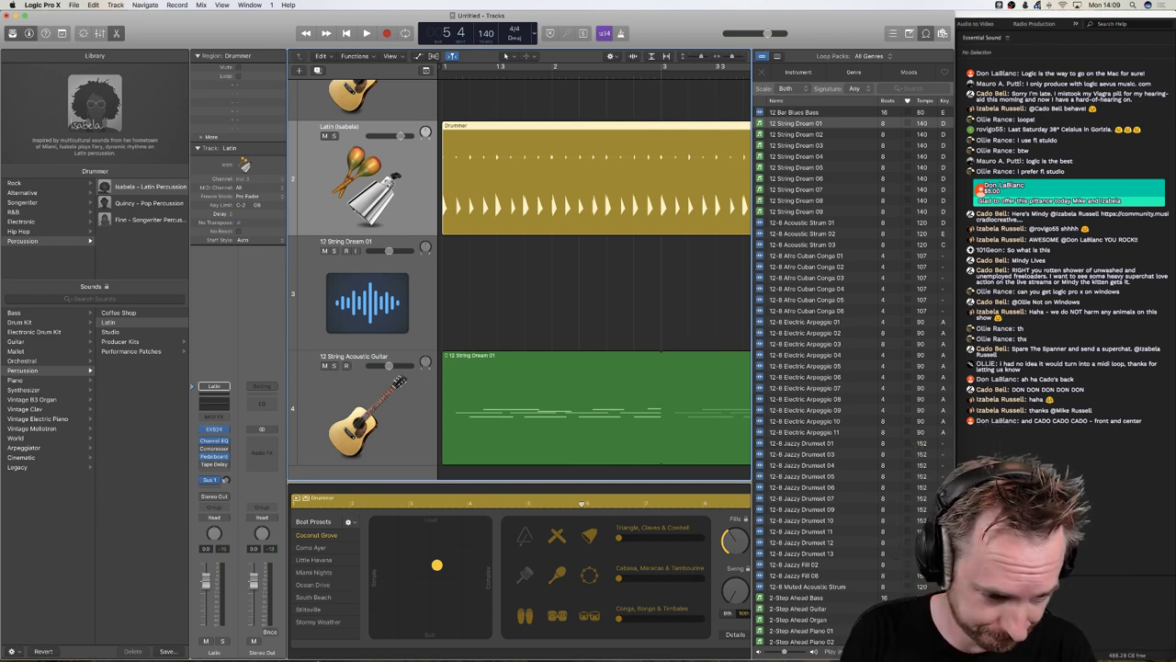
- Switch to Chrome to read Apple's article on using royalty-free loops in commercial work, and return to Logic Pro X
left_click(315, 643)
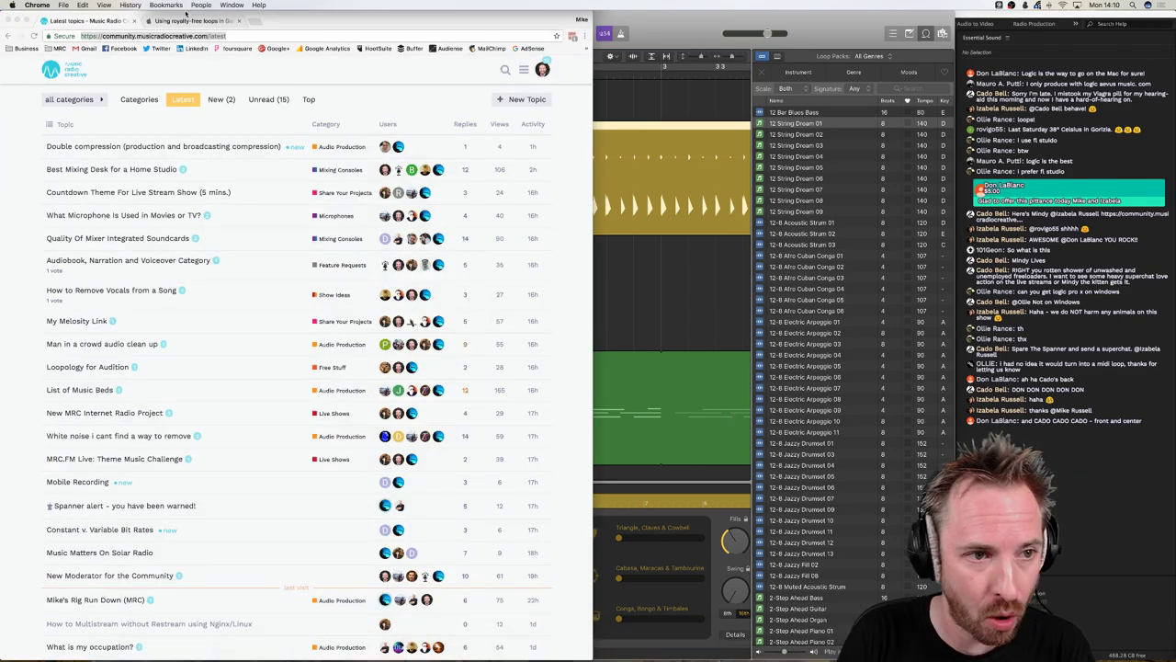
left_click(185, 20)
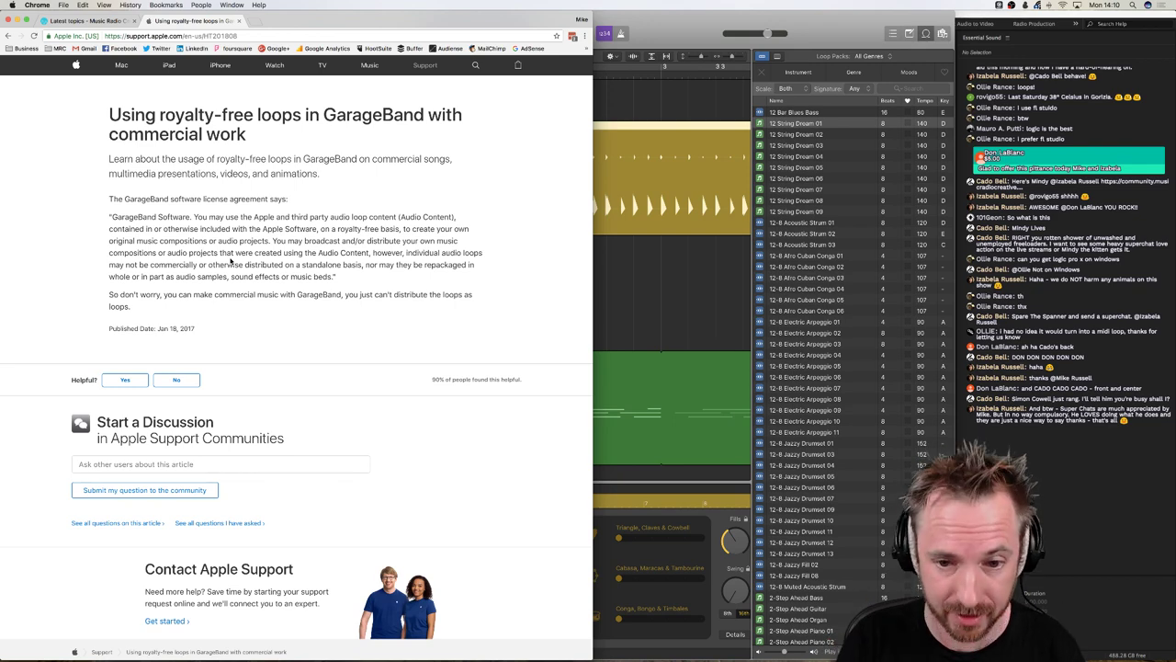
left_click(615, 290)
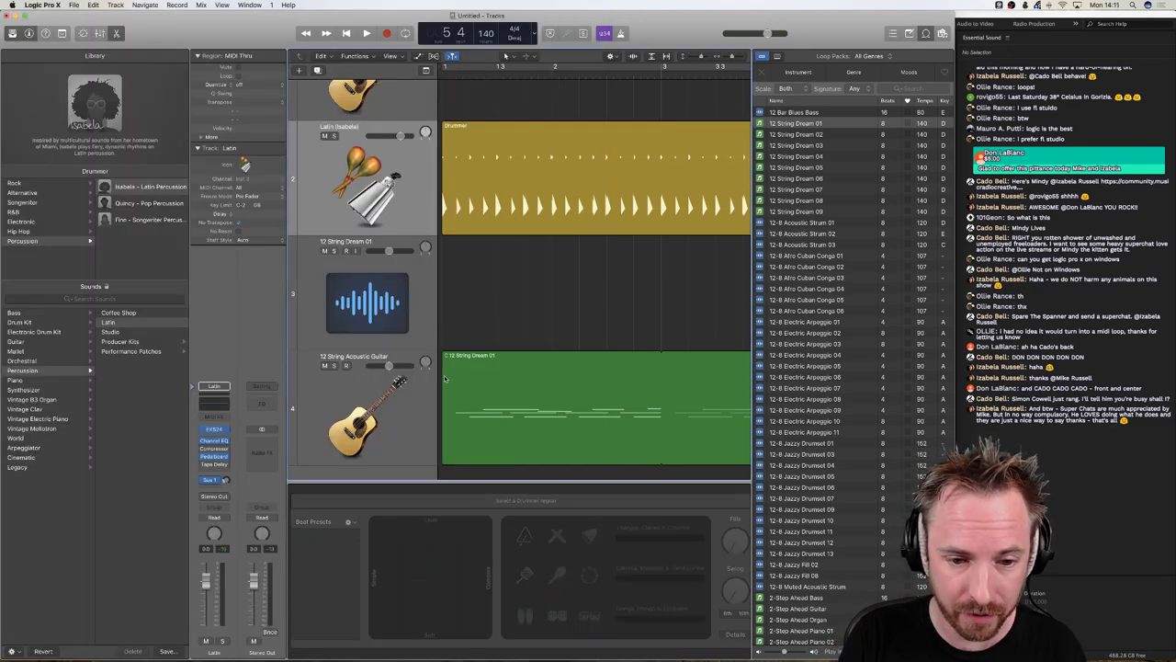
- Solo the 12 String Acoustic Guitar track holding the looped region and listen to it from the start
left_click(334, 365)
key("space")
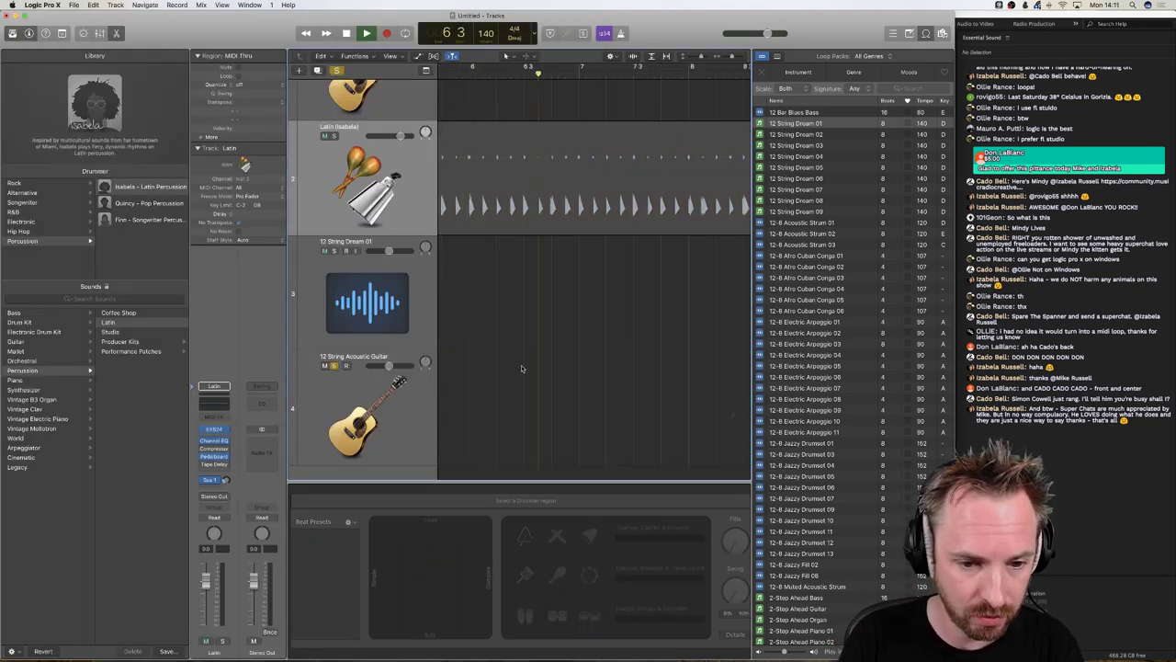
scroll(522, 369, "left", 10)
key("Return")
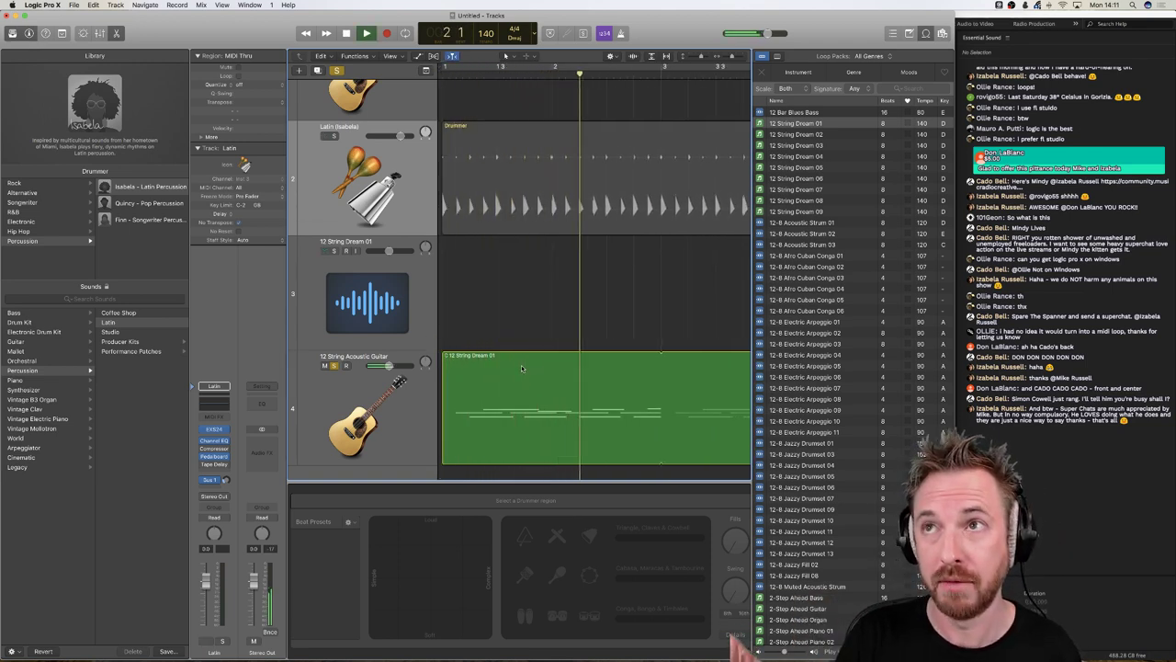
key("space")
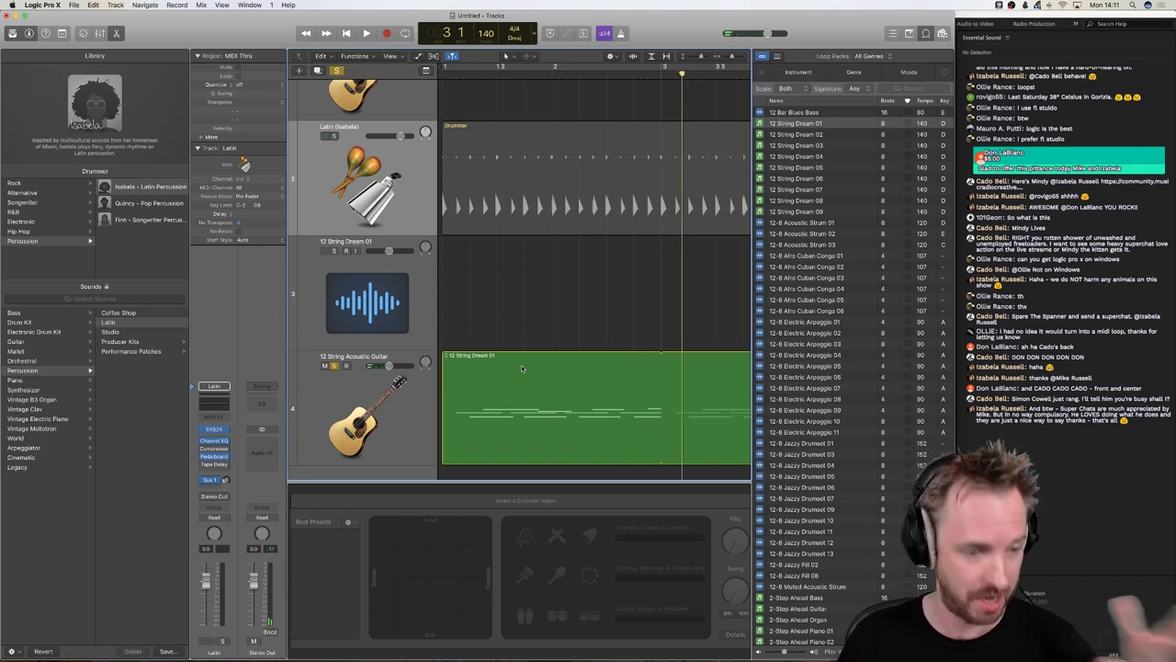
- Bring up the royalty-free loops article in Chrome again and return to Logic Pro X
key("super+Tab")
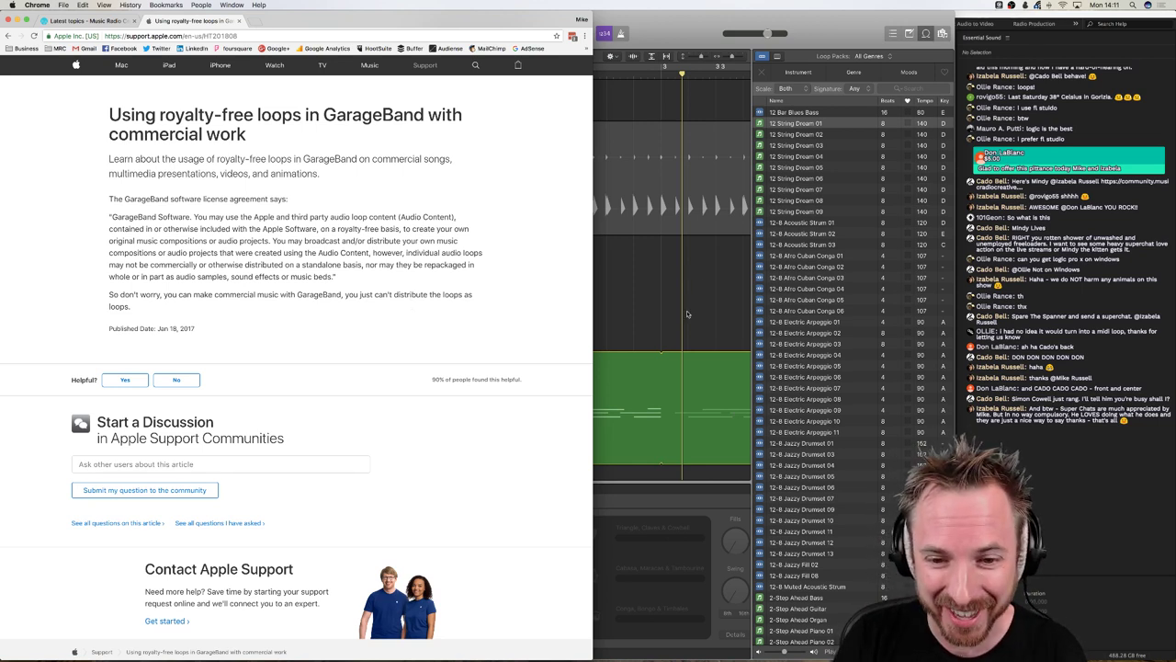
left_click(681, 264)
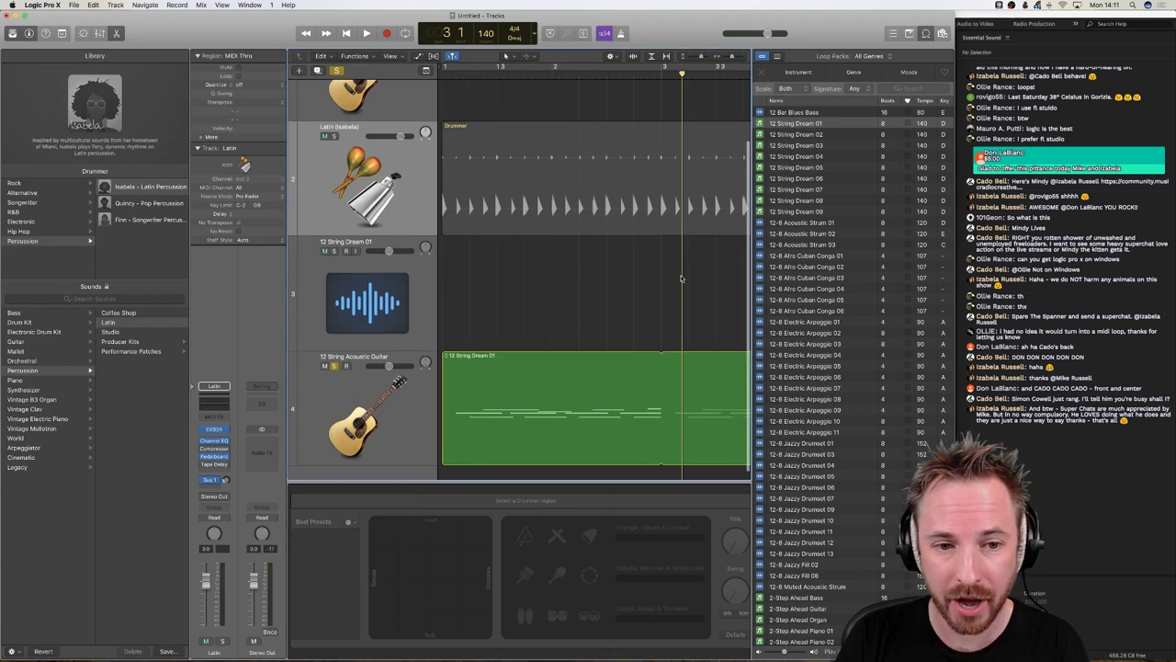
- Play the soloed guitar loop from bar 1 and turn its solo off during playback to hear the percussion with it
key("Return")
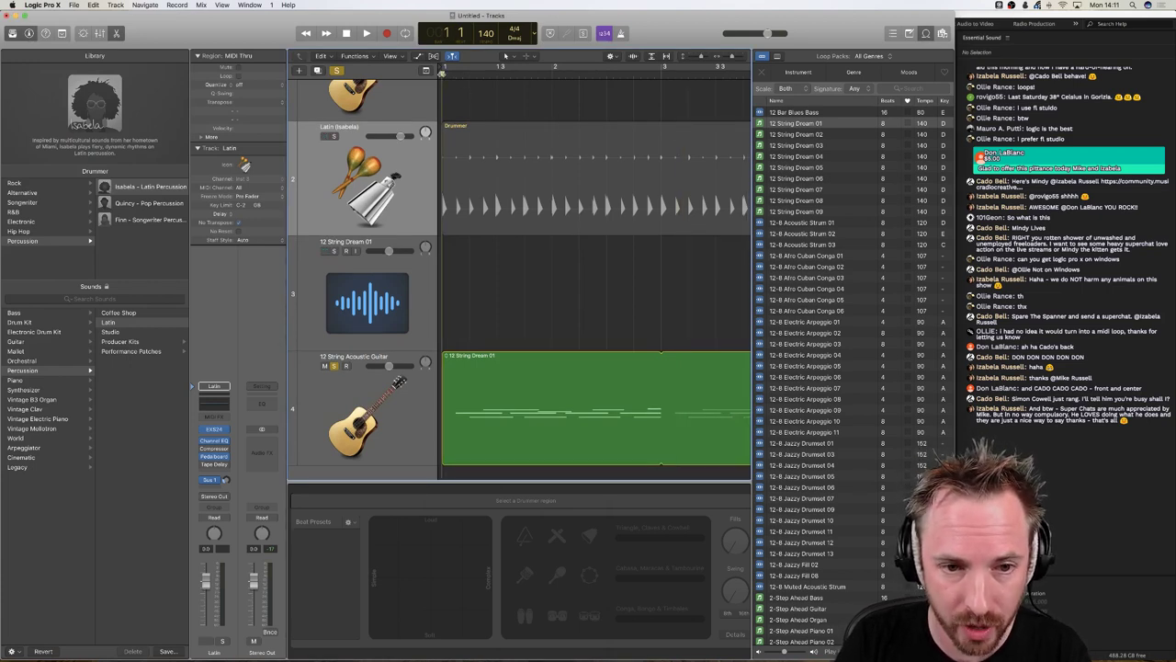
key("space")
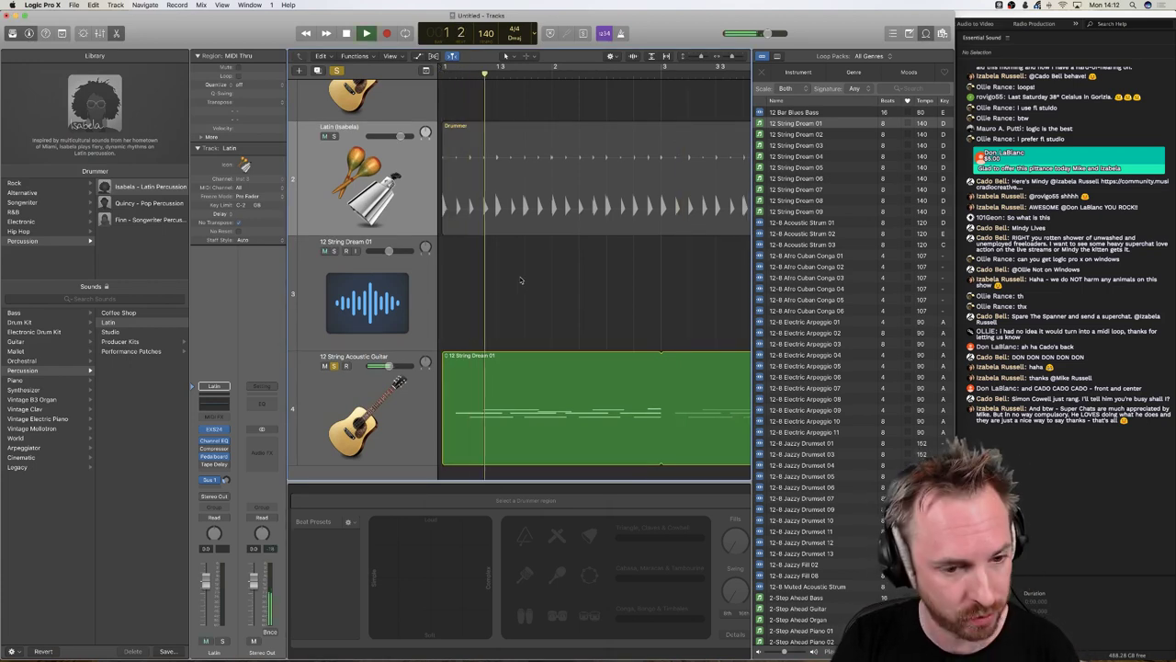
left_click(335, 366)
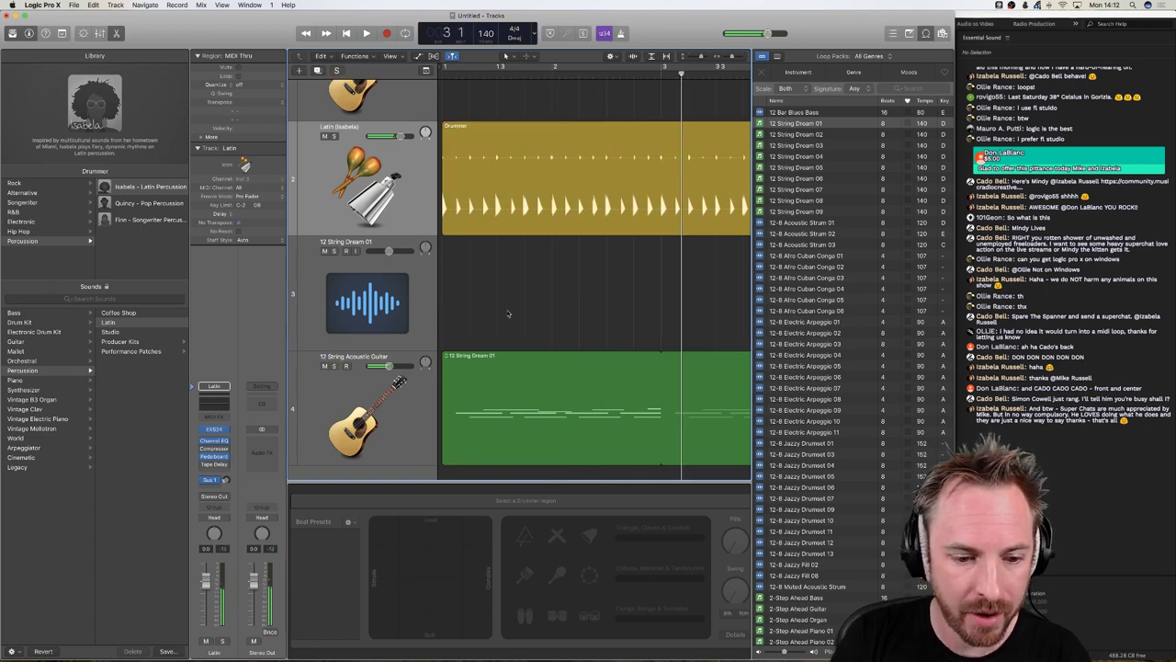
- Apply the Little Havana beat preset to the Drummer region on the Latin track and audition it
left_click(505, 154)
left_click(313, 560)
key("space")
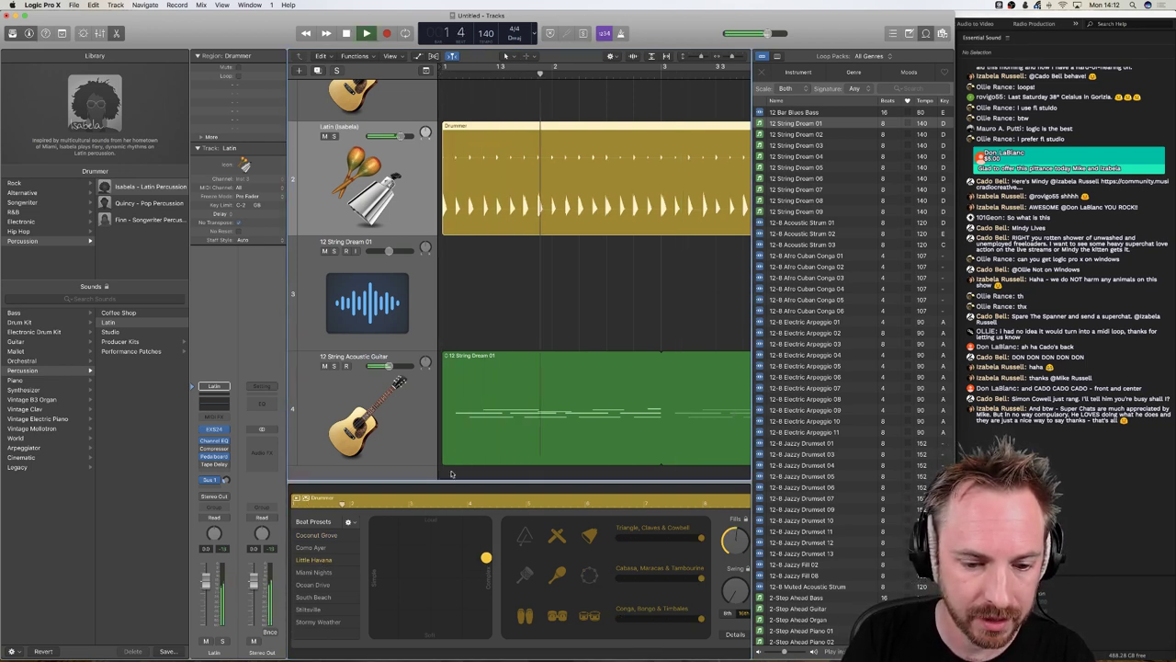
key("space")
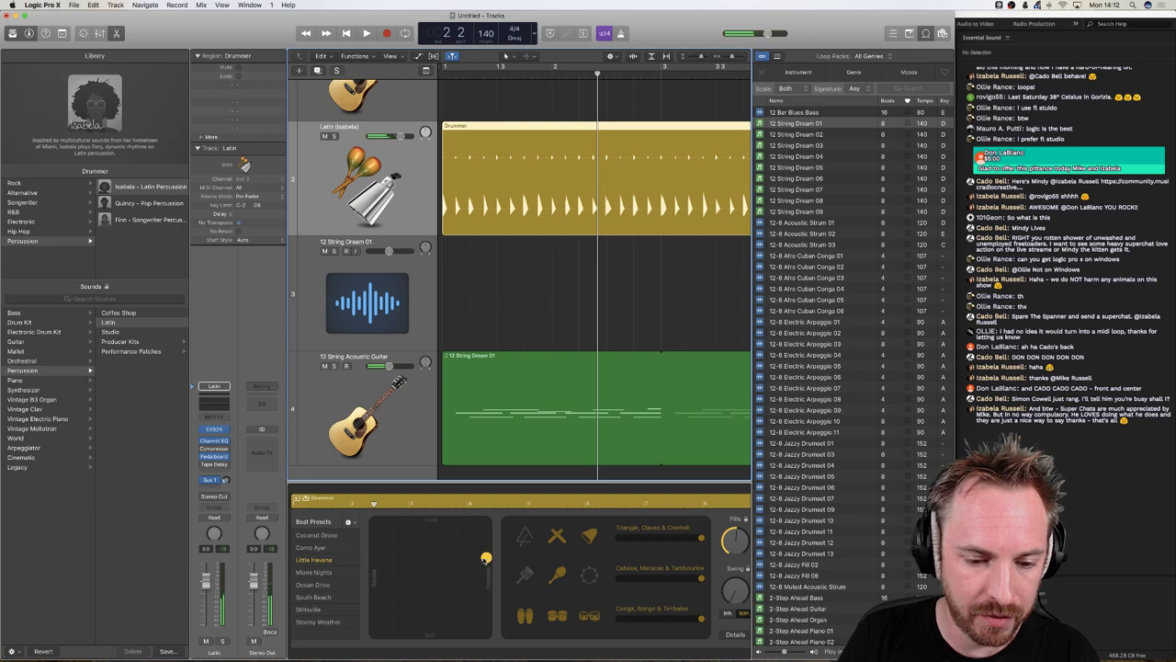
- Audition the Drummer region from the start while trying simple-loud, complex-loud, complex-soft and simple positions on the XY pad
key("Return")
left_click_drag(479, 560, 388, 540)
key("space")
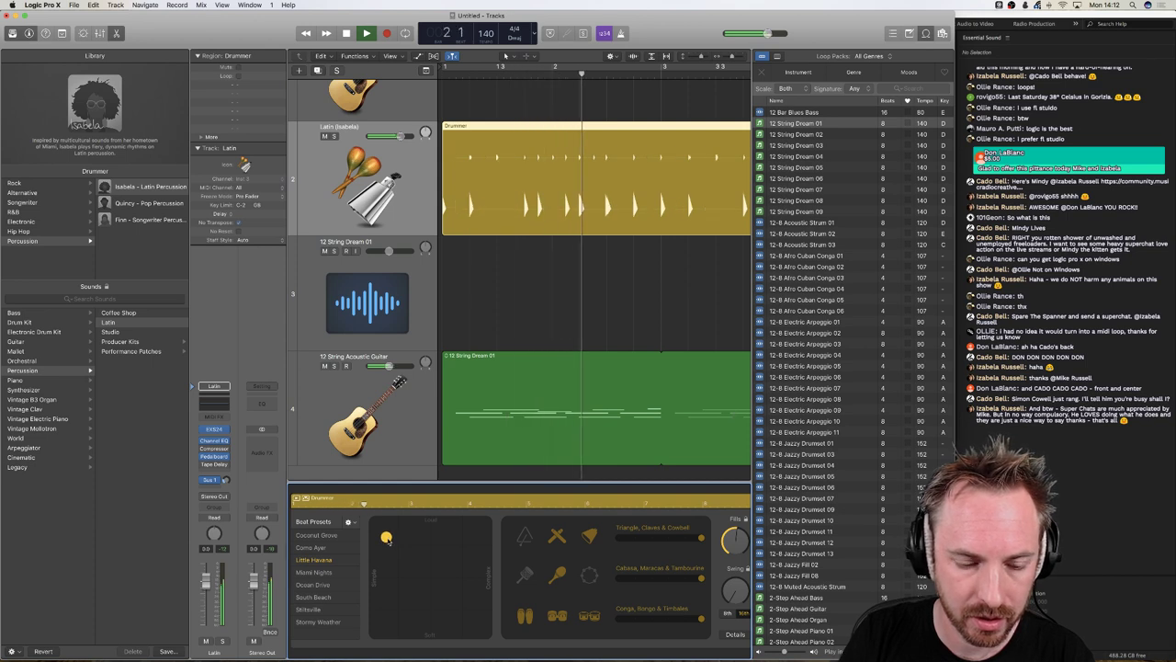
left_click(479, 522)
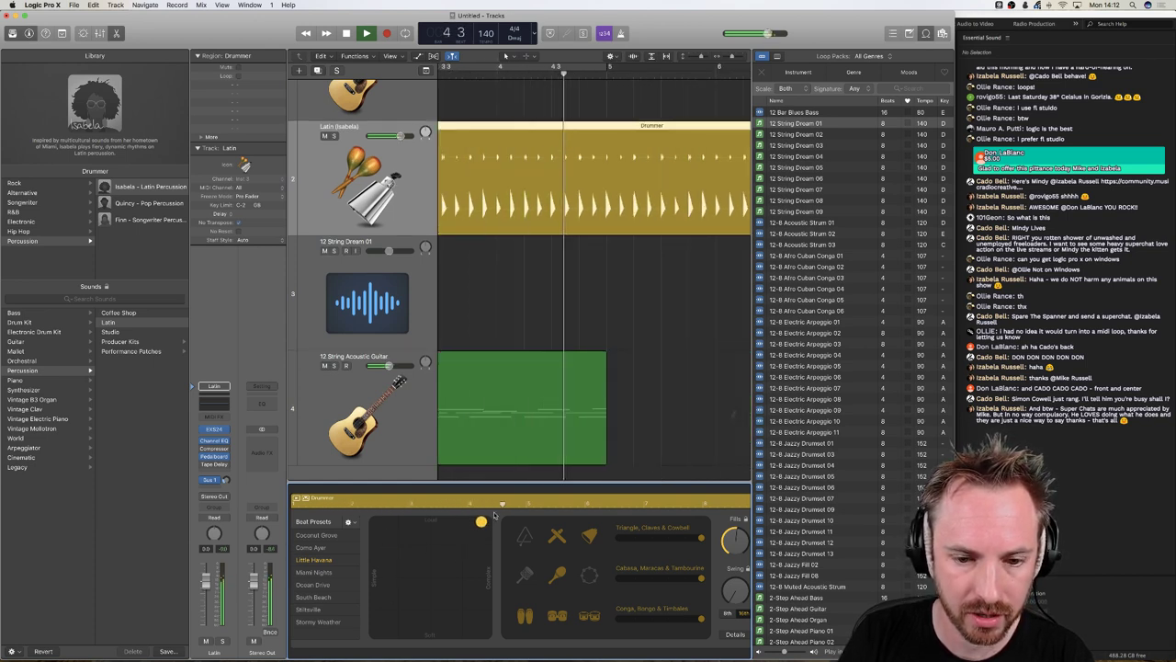
left_click(484, 628)
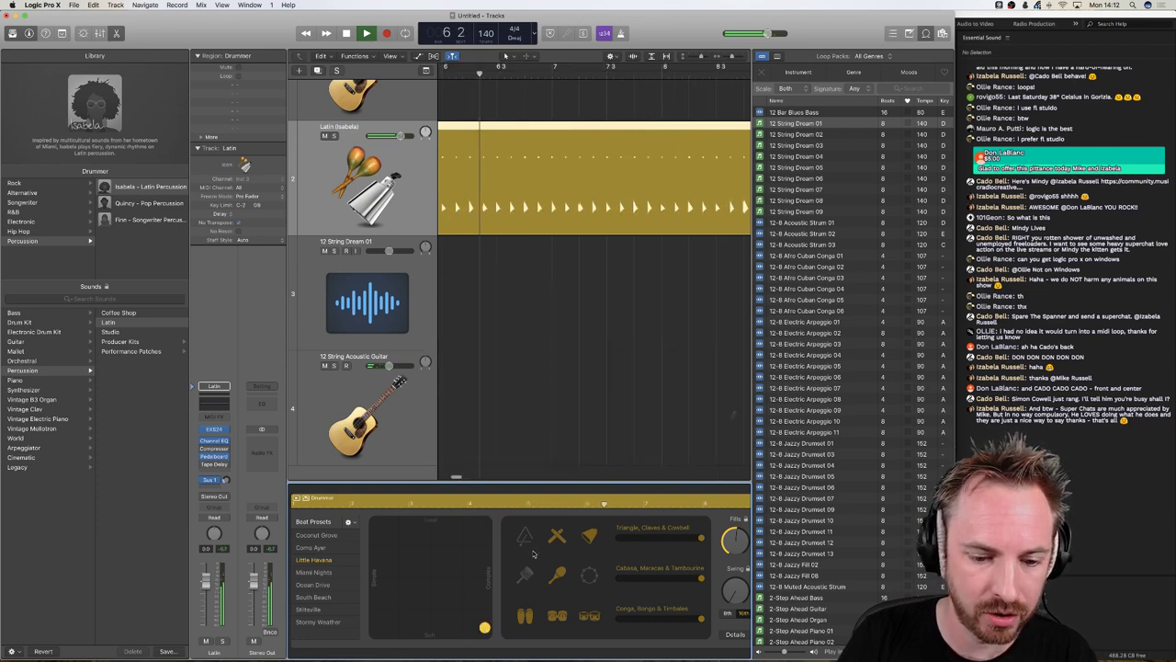
left_click(390, 552)
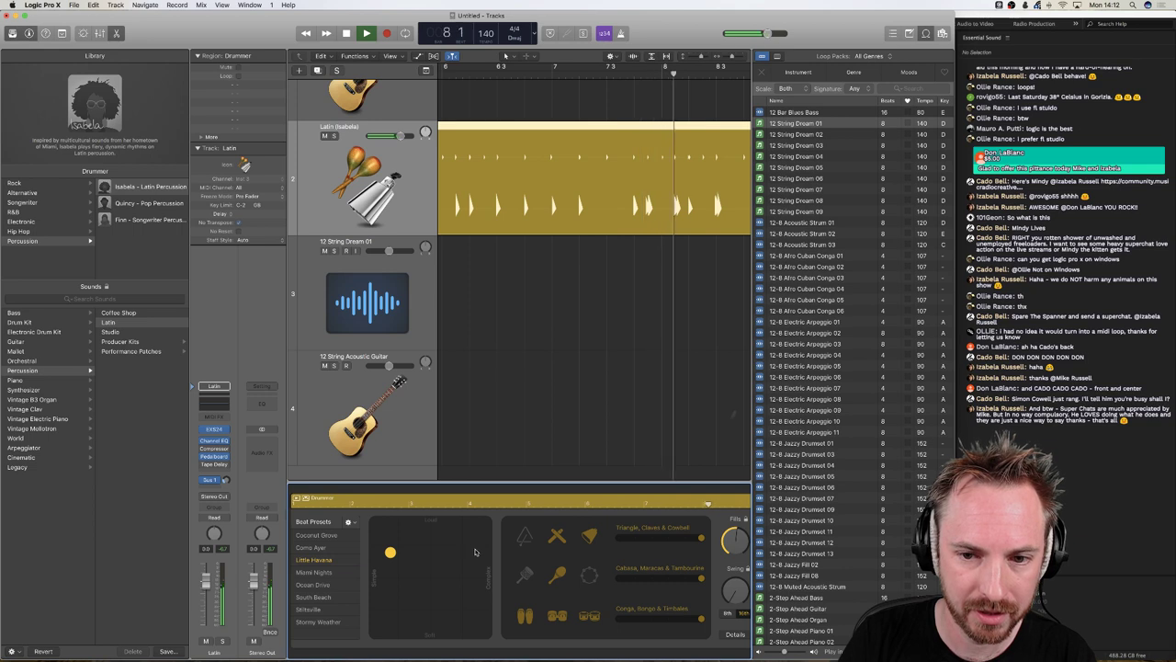
key("space")
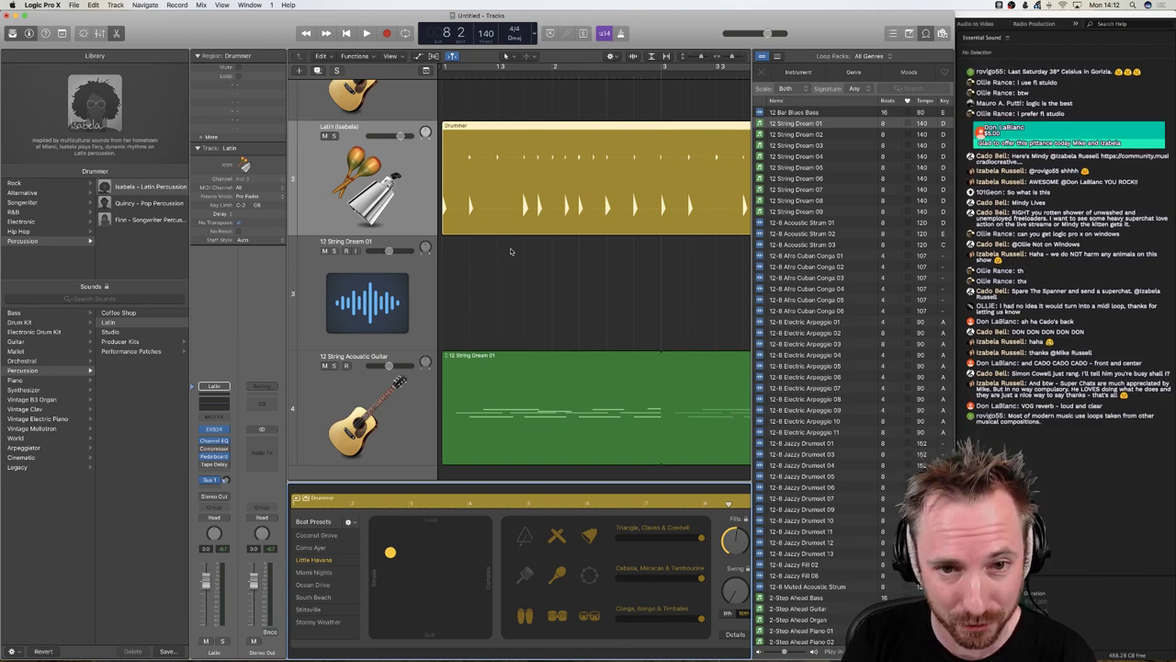
- Select the 12 String Dream 01 region and replace the Latin track's EXS24 instrument with Alchemy
left_click(459, 377)
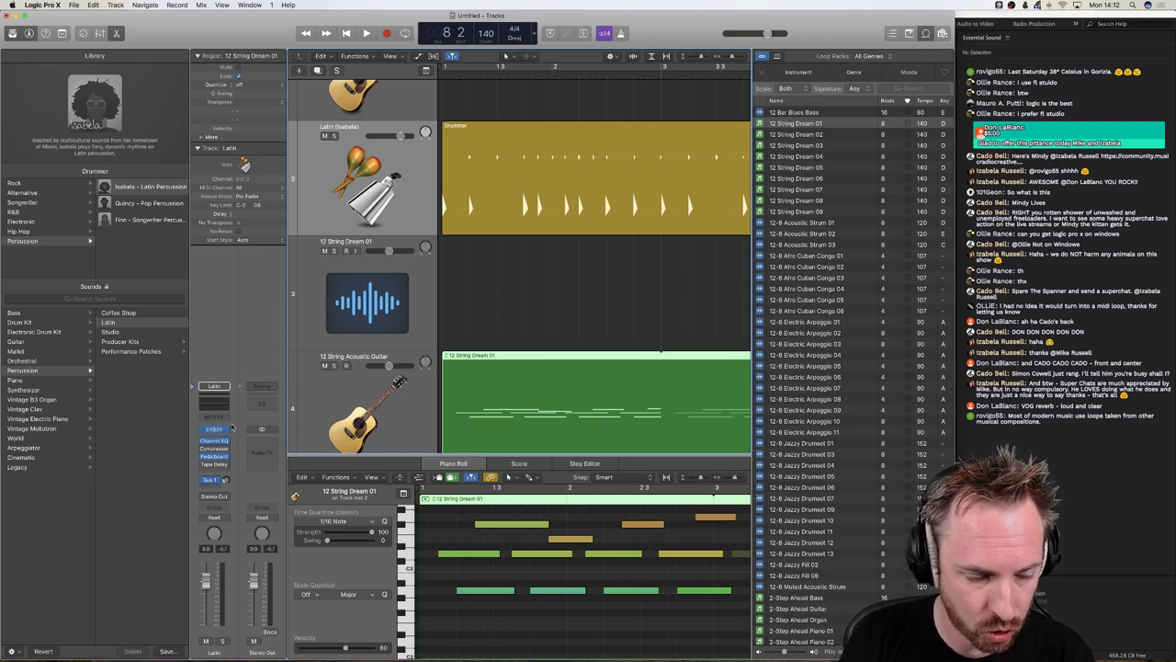
left_click(230, 429)
mouse_move(221, 453)
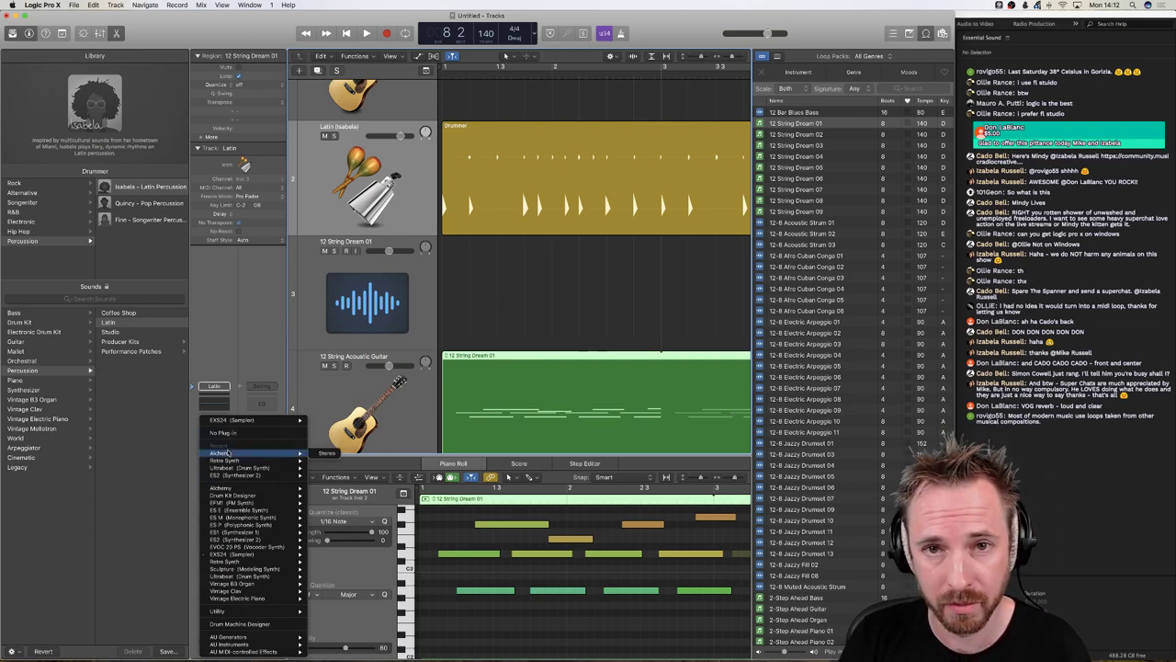
left_click(225, 453)
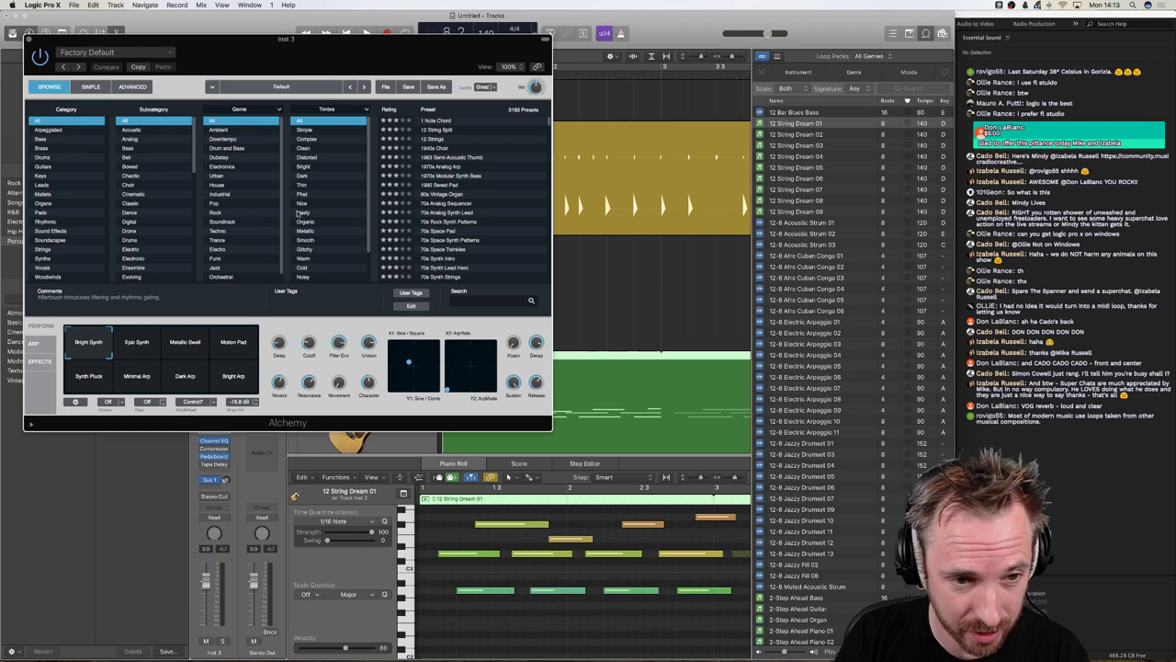
- Filter Alchemy's presets by the Trance genre and load the Angel Pad preset
scroll(328, 241, "down", 1)
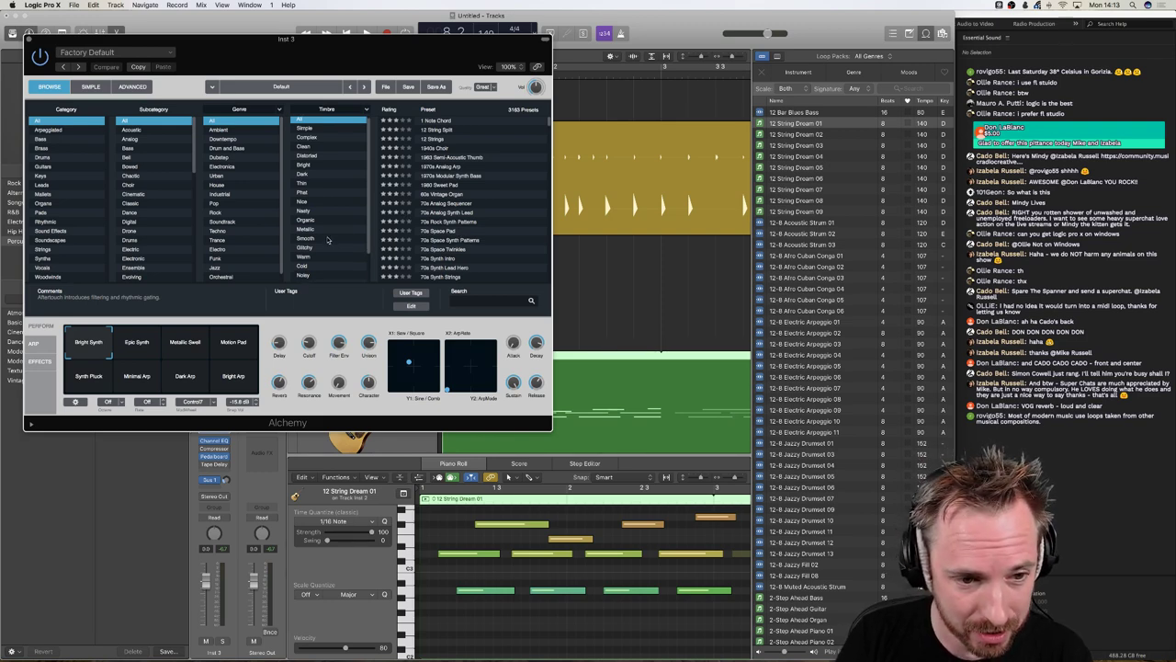
scroll(460, 223, "down", 10)
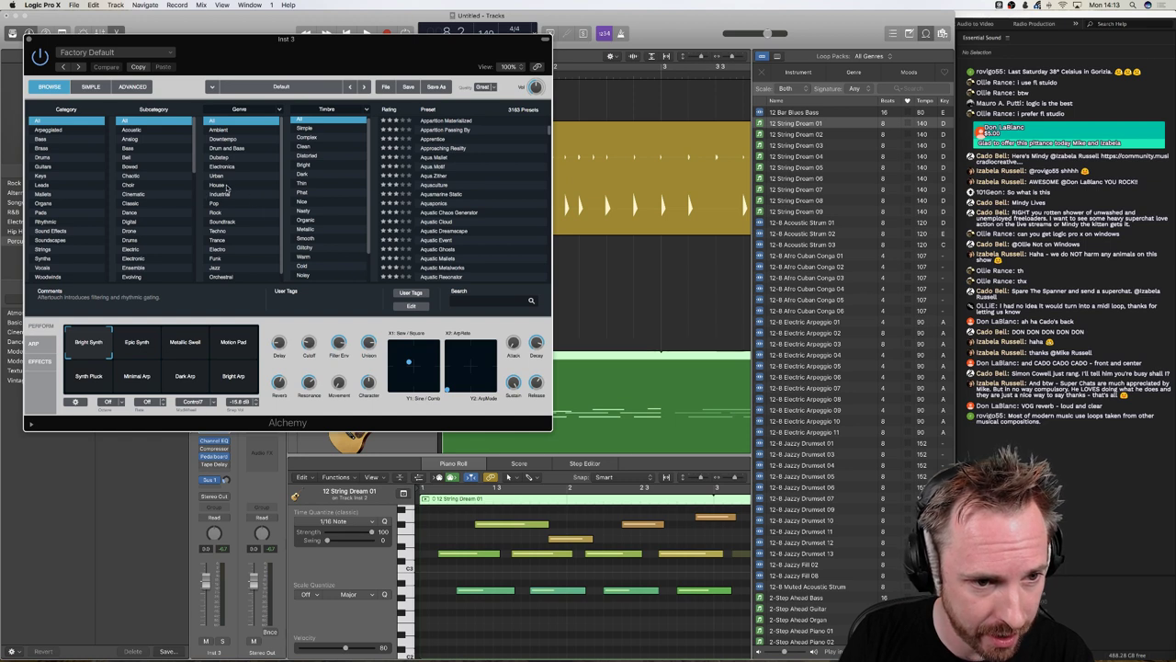
left_click(228, 240)
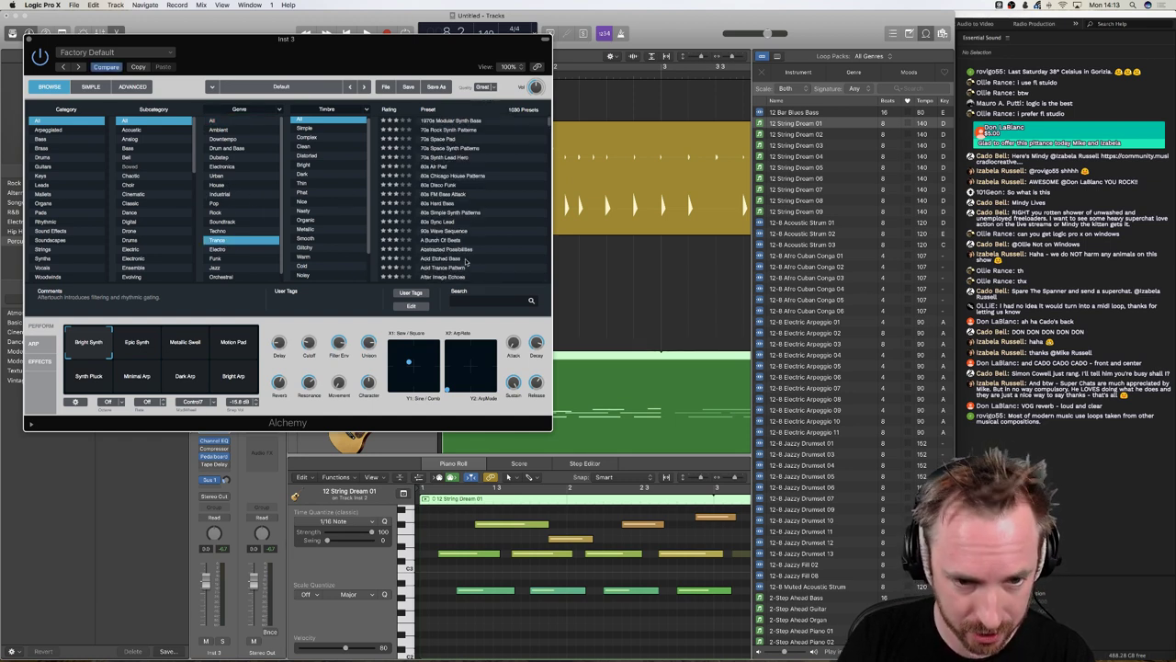
scroll(468, 274, "down", 10)
left_click(435, 219)
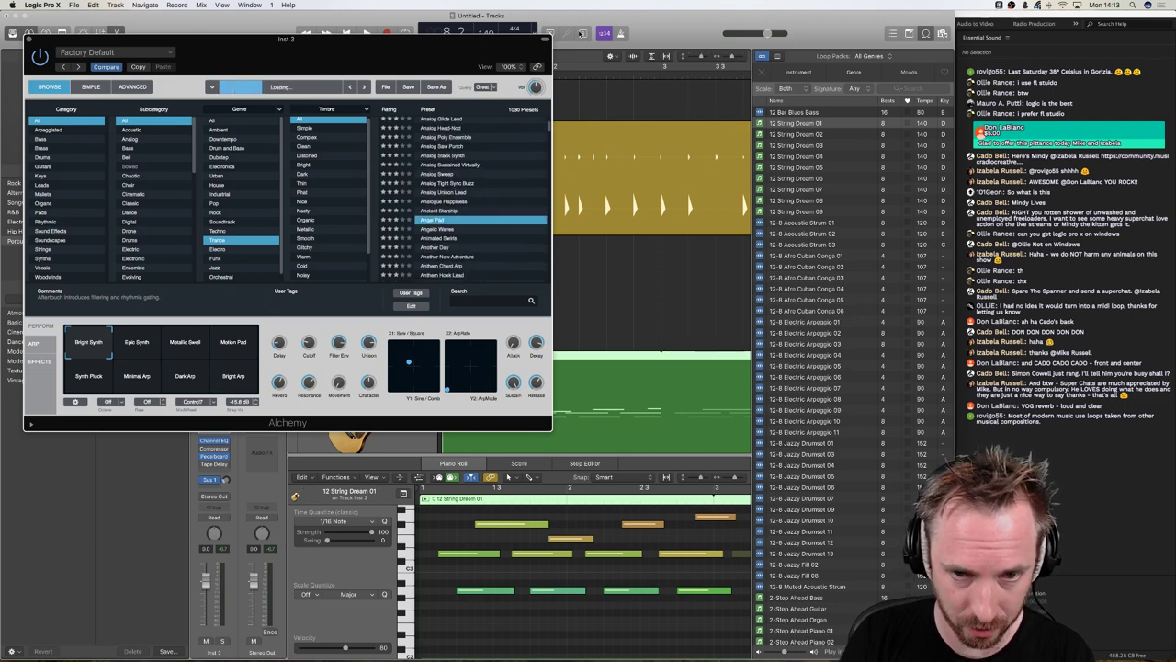
- Turn on cycle mode over bars 1 to 5, fit the full Drummer region in view and play the cycled section
left_click_drag(499, 45, 529, 233)
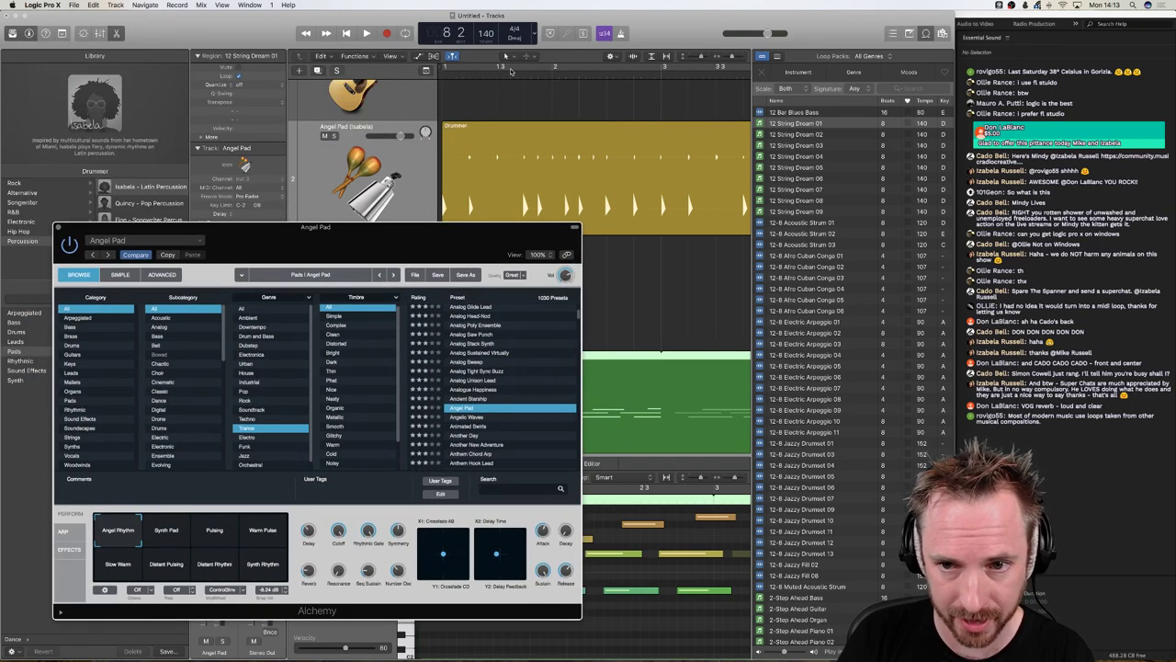
left_click(512, 68)
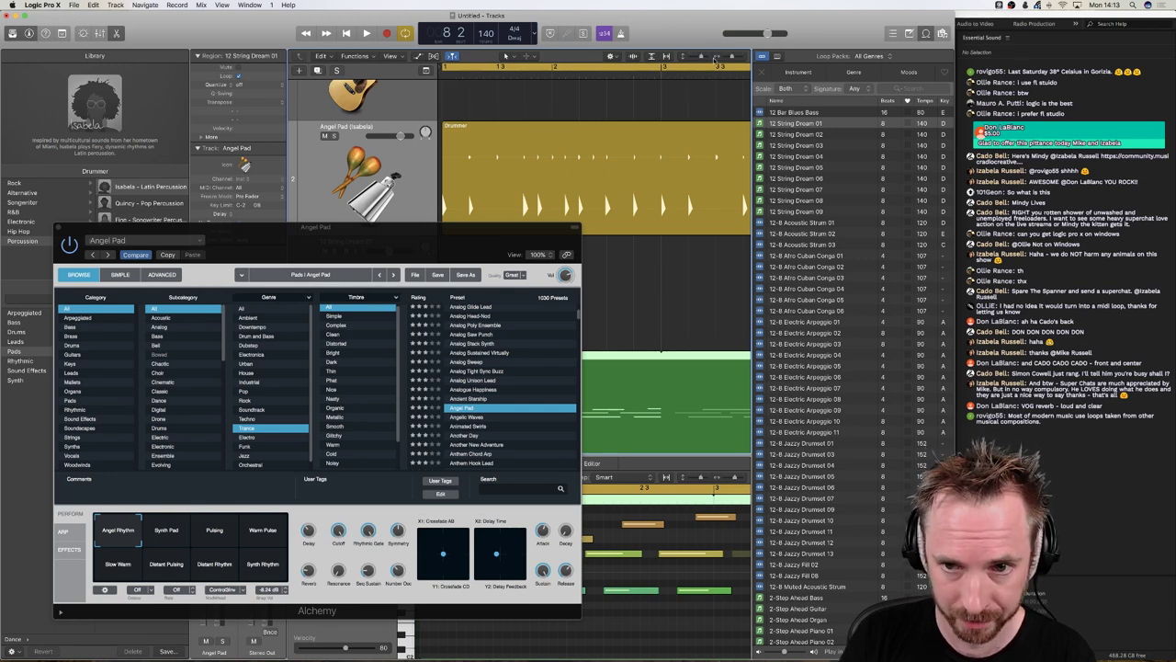
left_click_drag(734, 59, 731, 59)
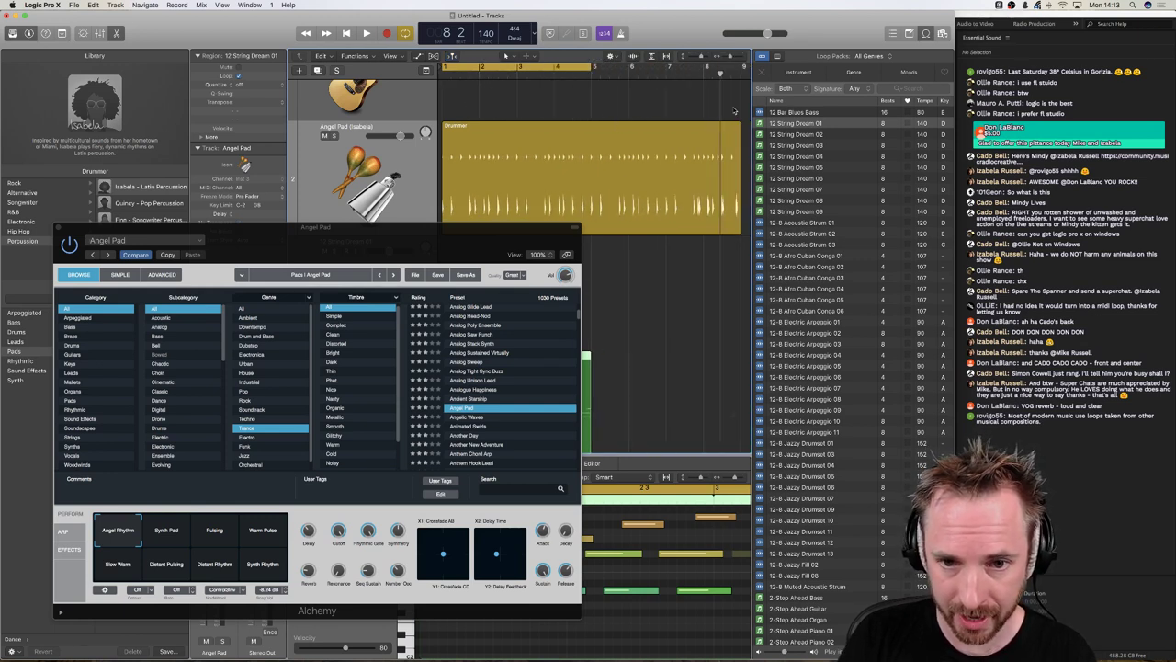
left_click_drag(341, 227, 608, 38)
key("space")
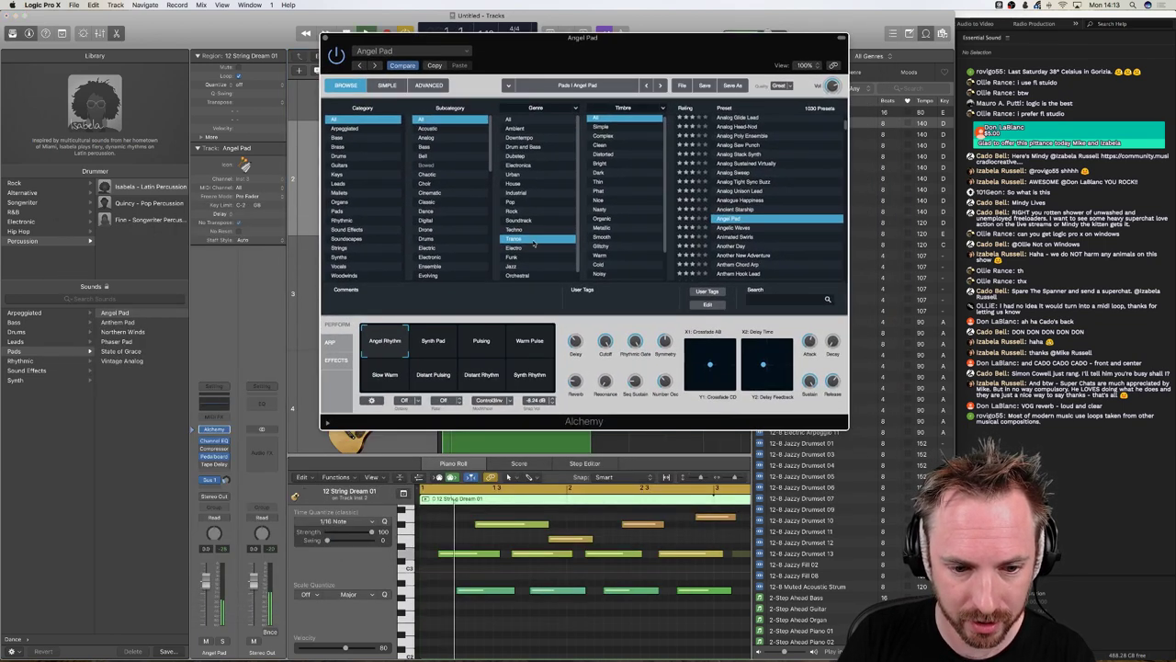
- Change the drummer to Julian - Modern House from the Electronic genre, audition it and close the leftover plug-in window
left_click(21, 221)
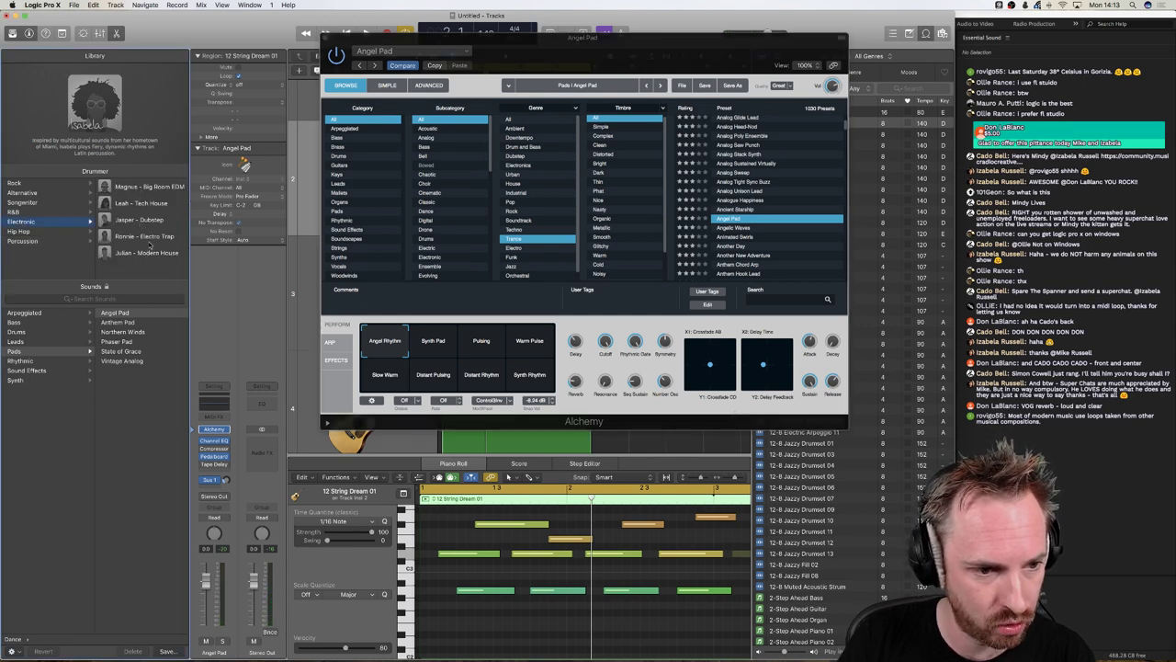
left_click(147, 254)
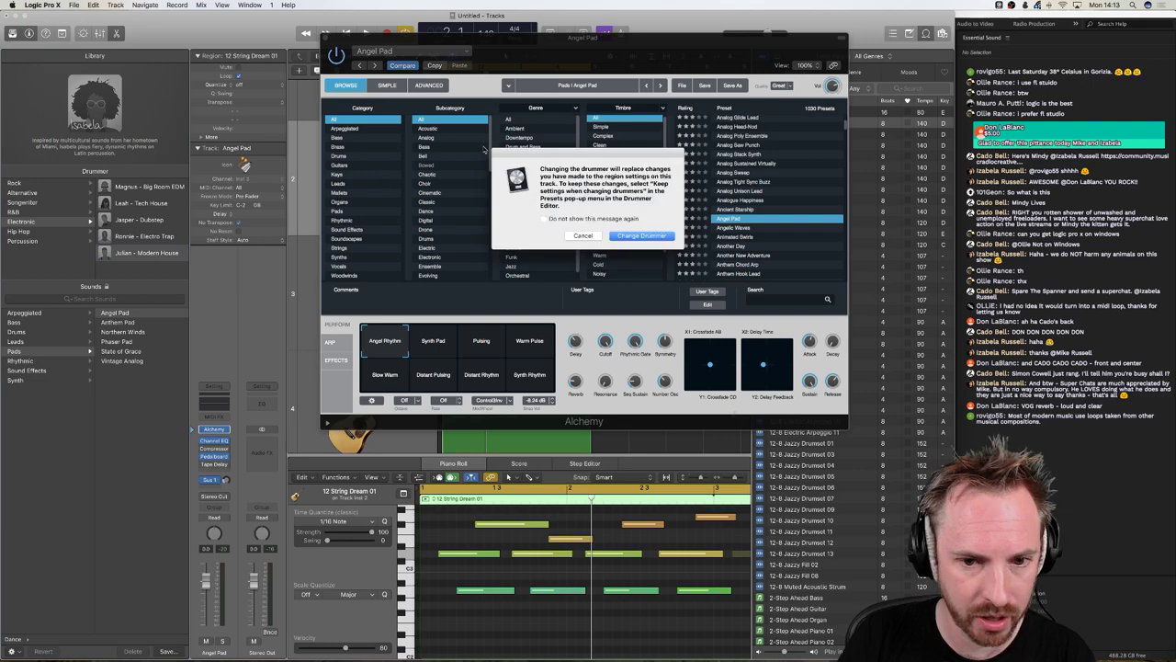
left_click(623, 236)
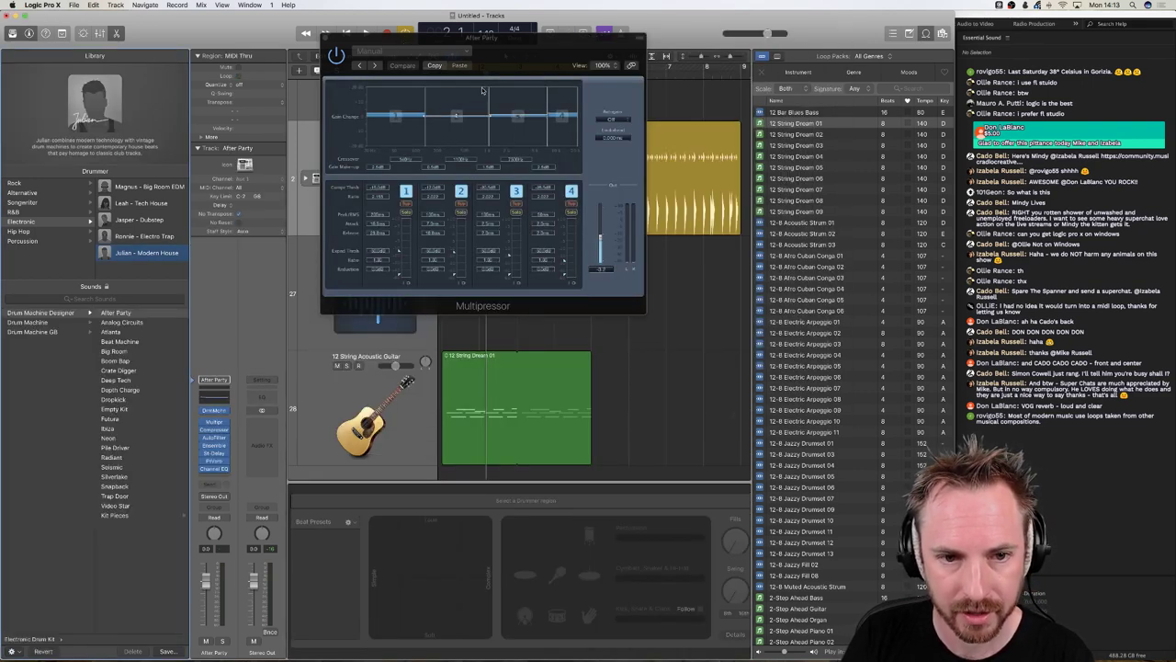
key("space")
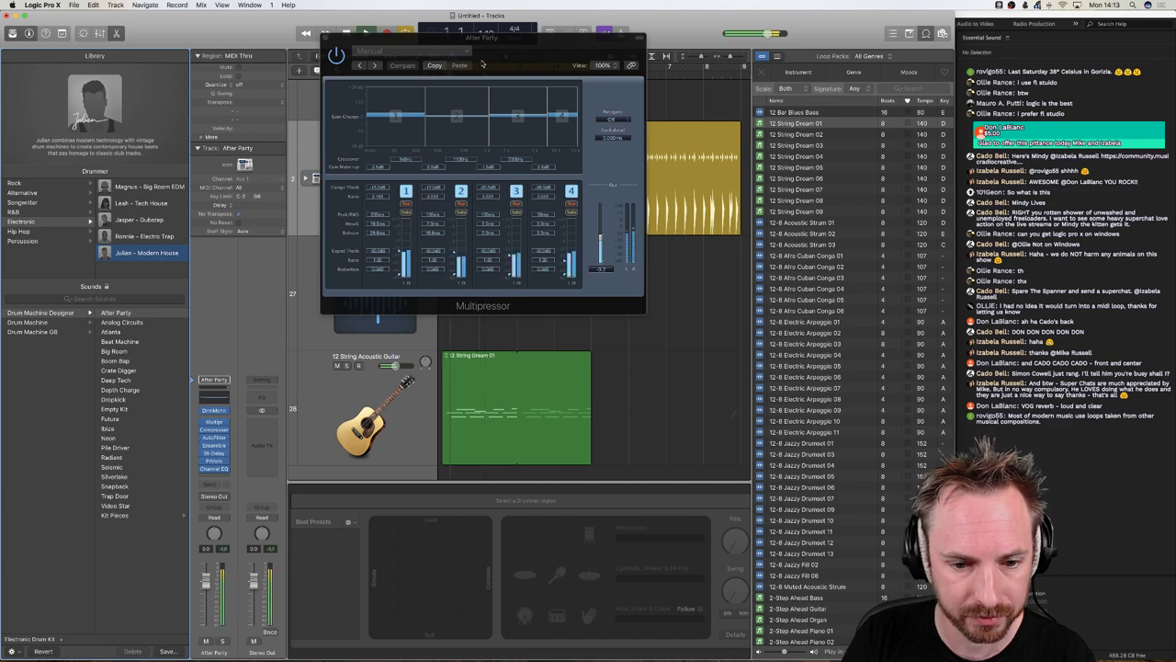
left_click_drag(490, 58, 537, 194)
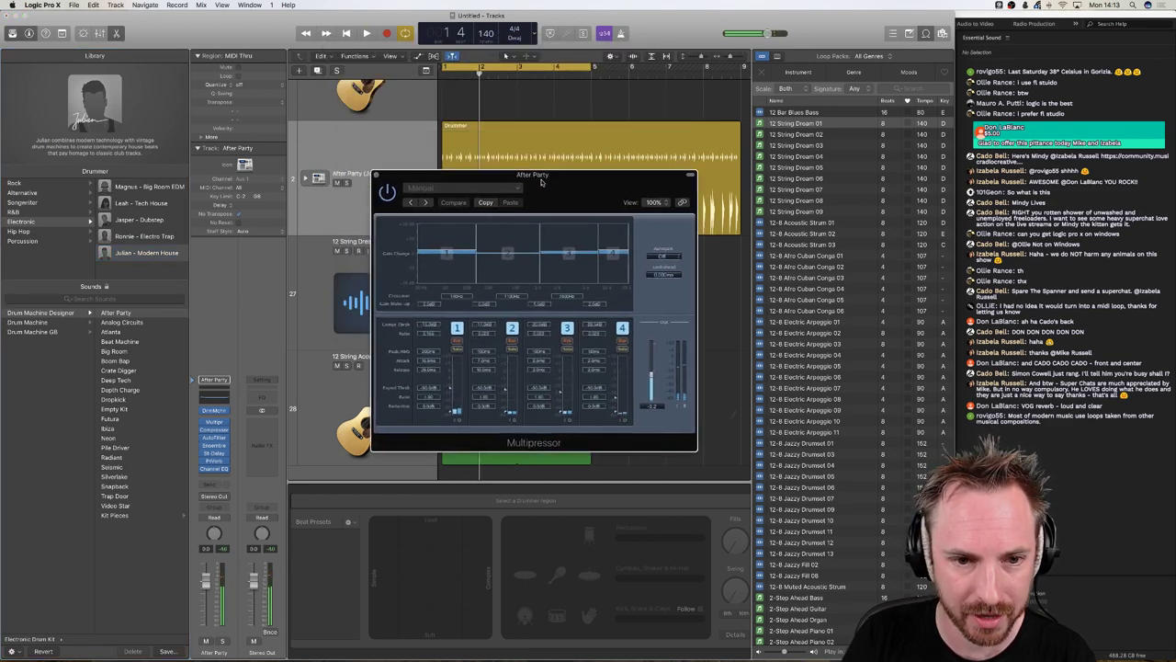
left_click(374, 175)
- Replace the instrument on the 12 String Acoustic Guitar track with Alchemy
left_click(361, 356)
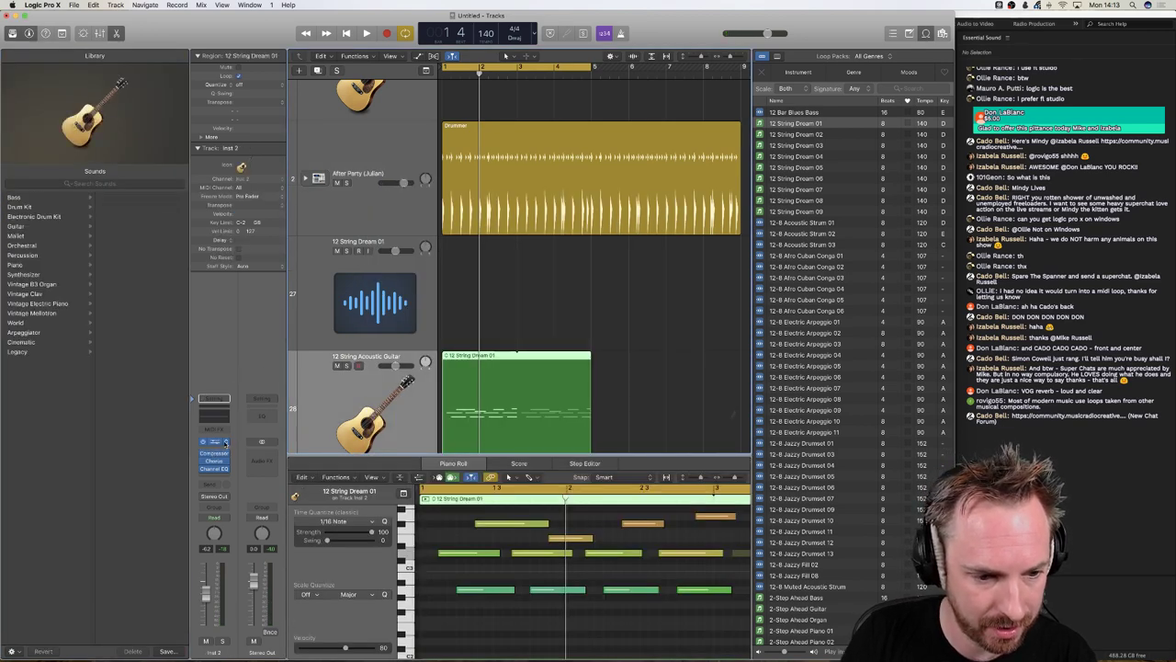
left_click(227, 442)
left_click(602, 180)
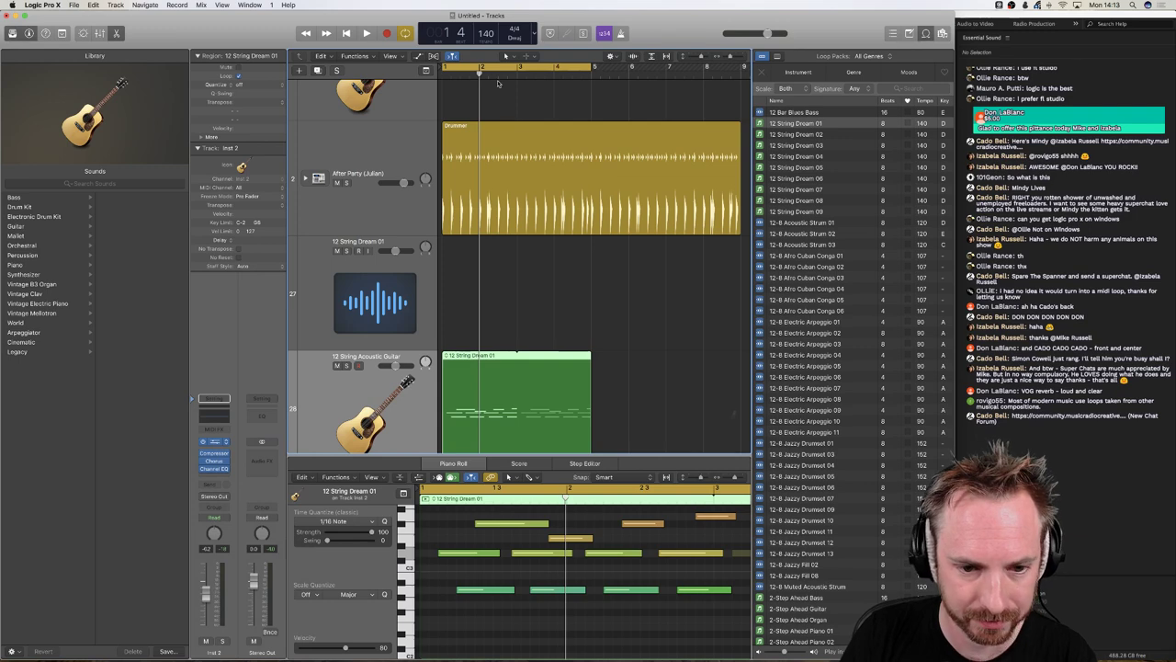
left_click(215, 441)
left_click_drag(465, 44, 544, 270)
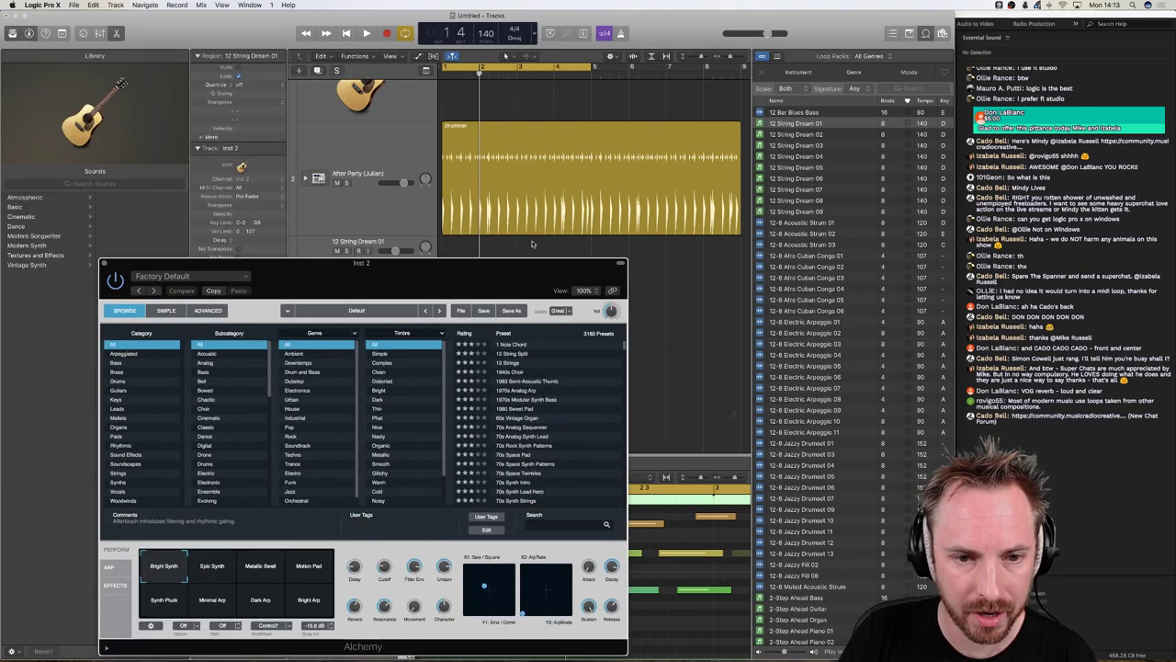
- Play the cycled section with Alchemy's default sound and lower the After Party track's volume
key("space")
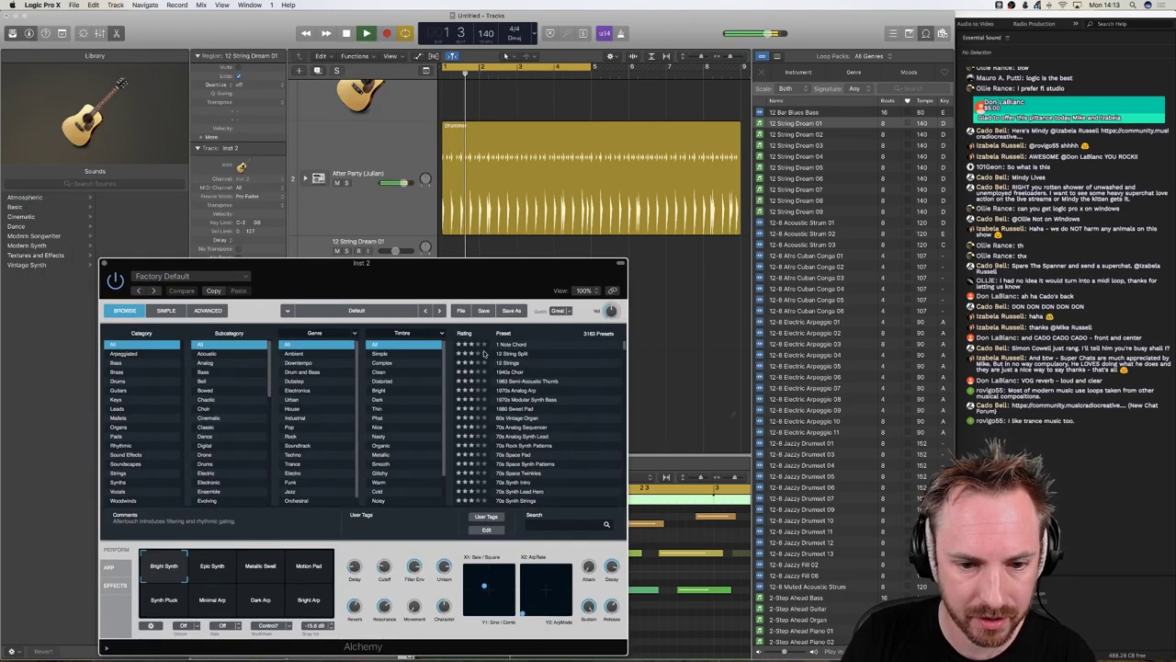
left_click_drag(496, 285, 443, 212)
key("space")
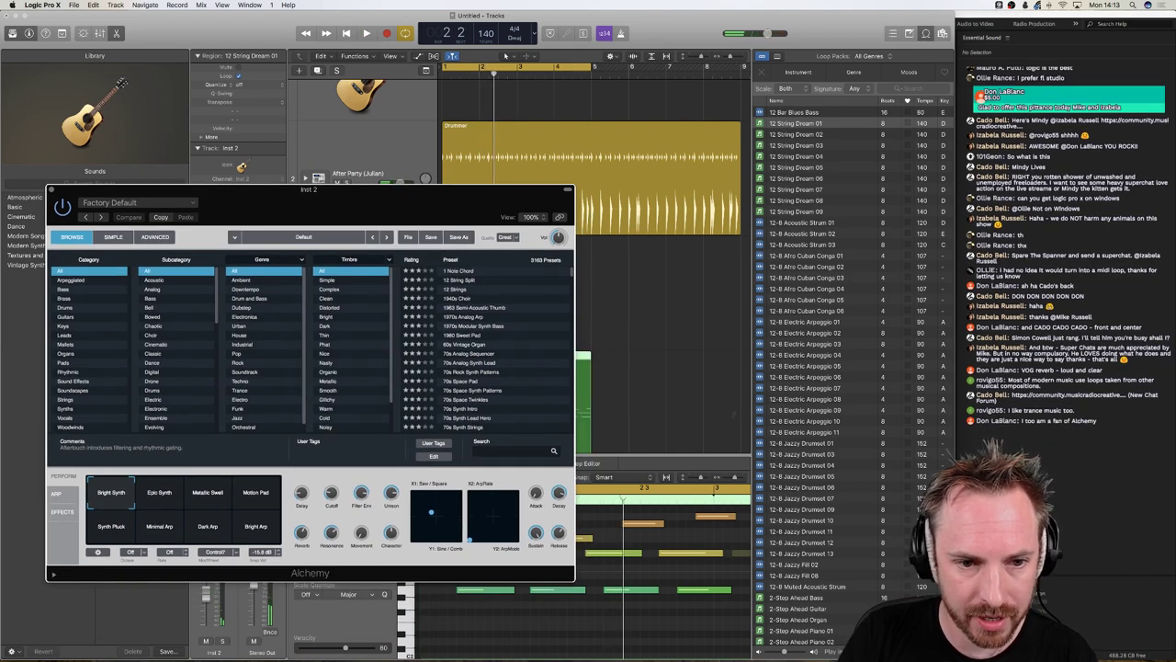
key("space")
left_click_drag(387, 188, 381, 187)
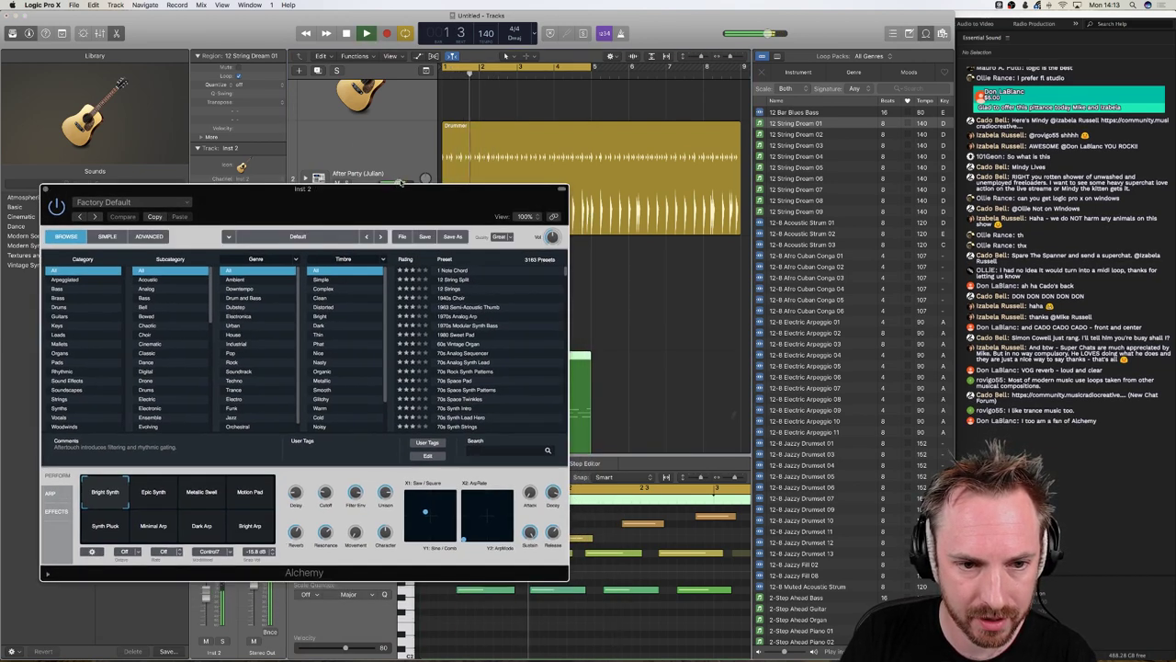
left_click(398, 183)
key("space")
- Load Alchemy's Analog Bubbles preset from the Trance genre, audition it with the drums and close the instrument window
scroll(469, 397, "down", 10)
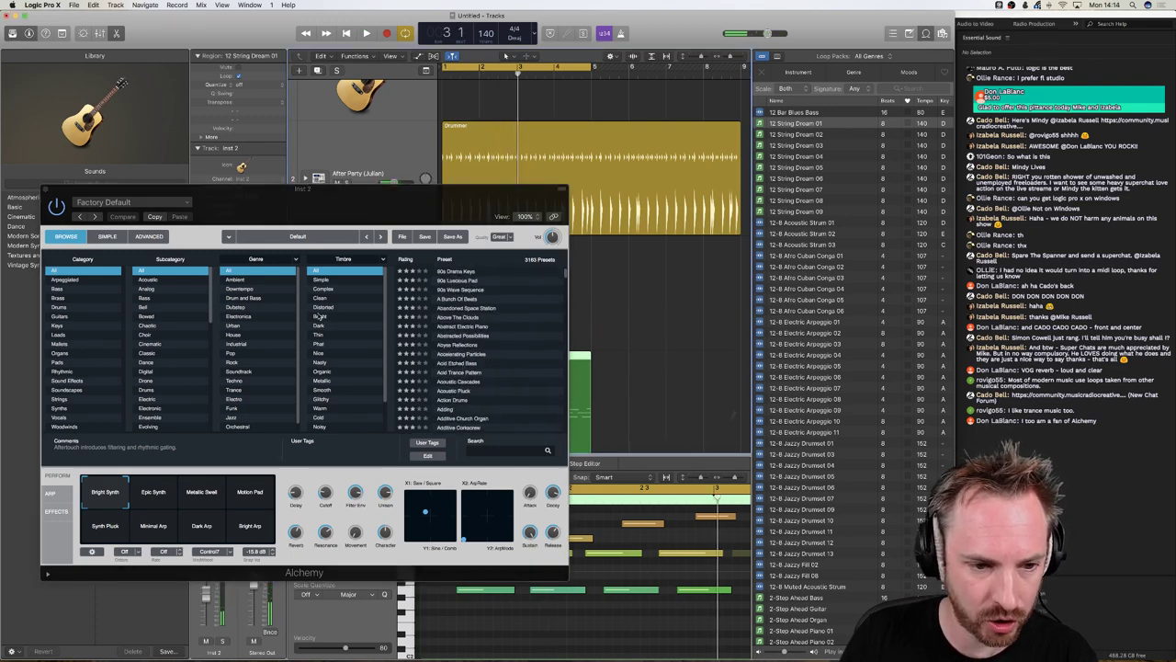
left_click(265, 389)
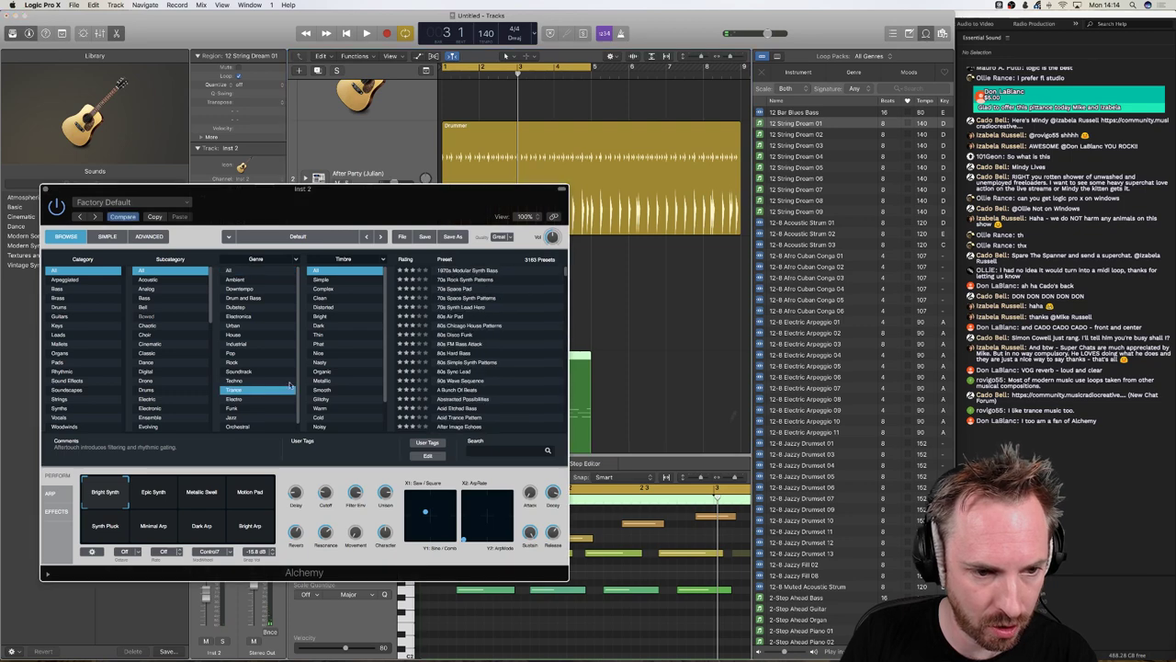
left_click(442, 370)
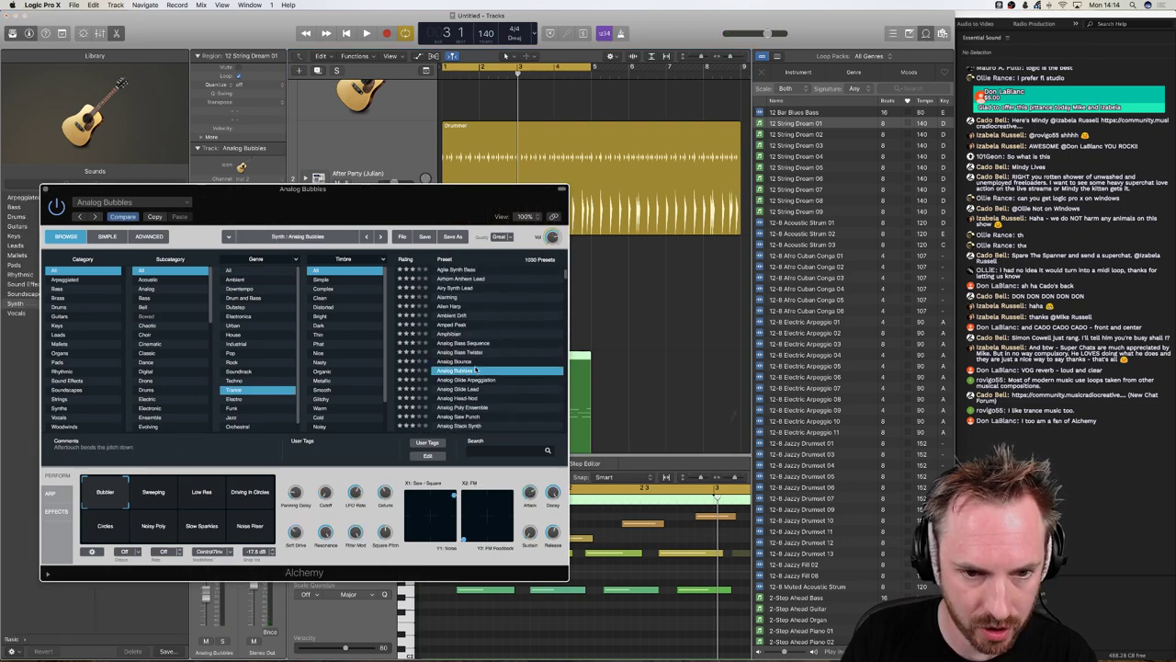
key("space")
scroll(469, 377, "down", 4)
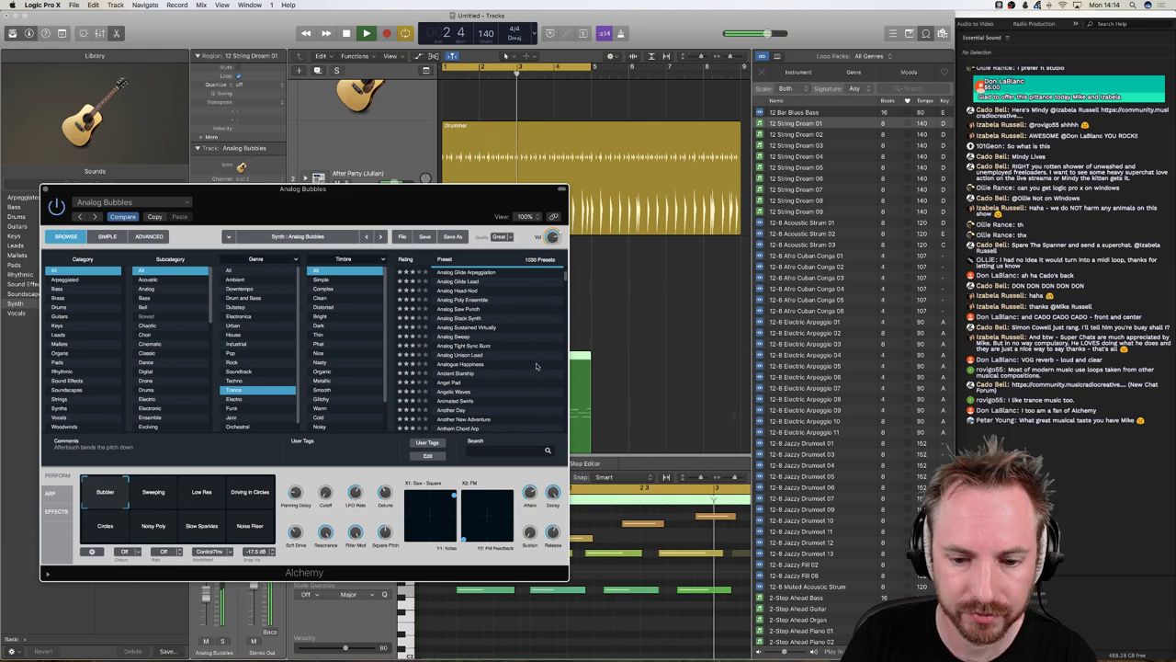
left_click(480, 159)
left_click_drag(546, 202, 532, 247)
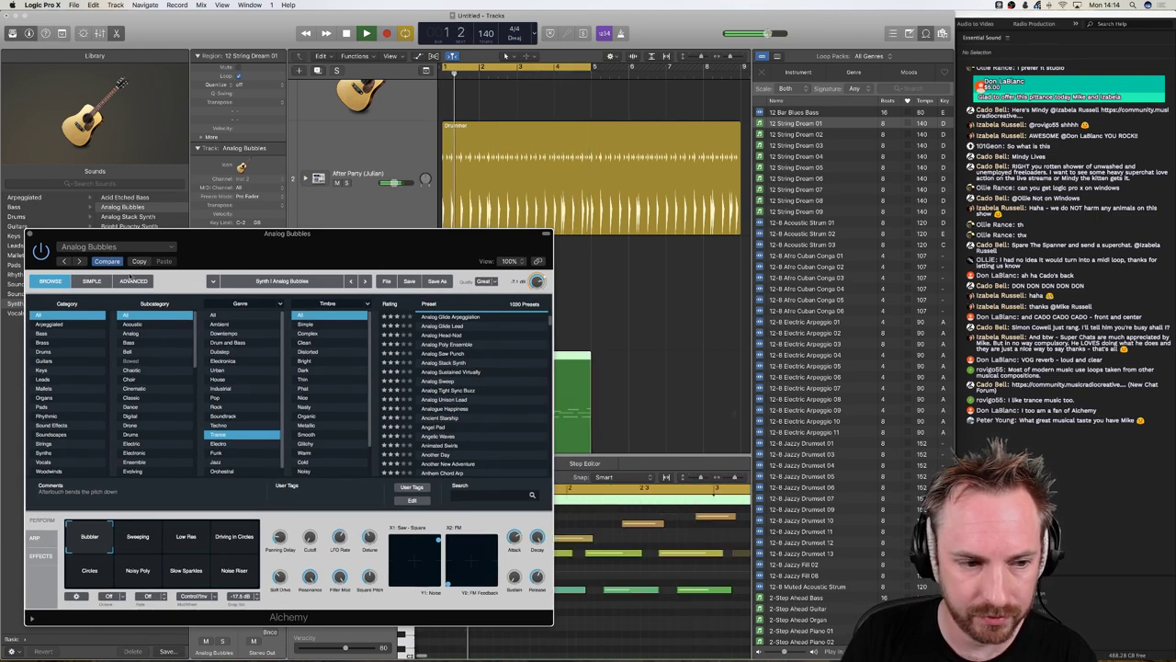
left_click(30, 235)
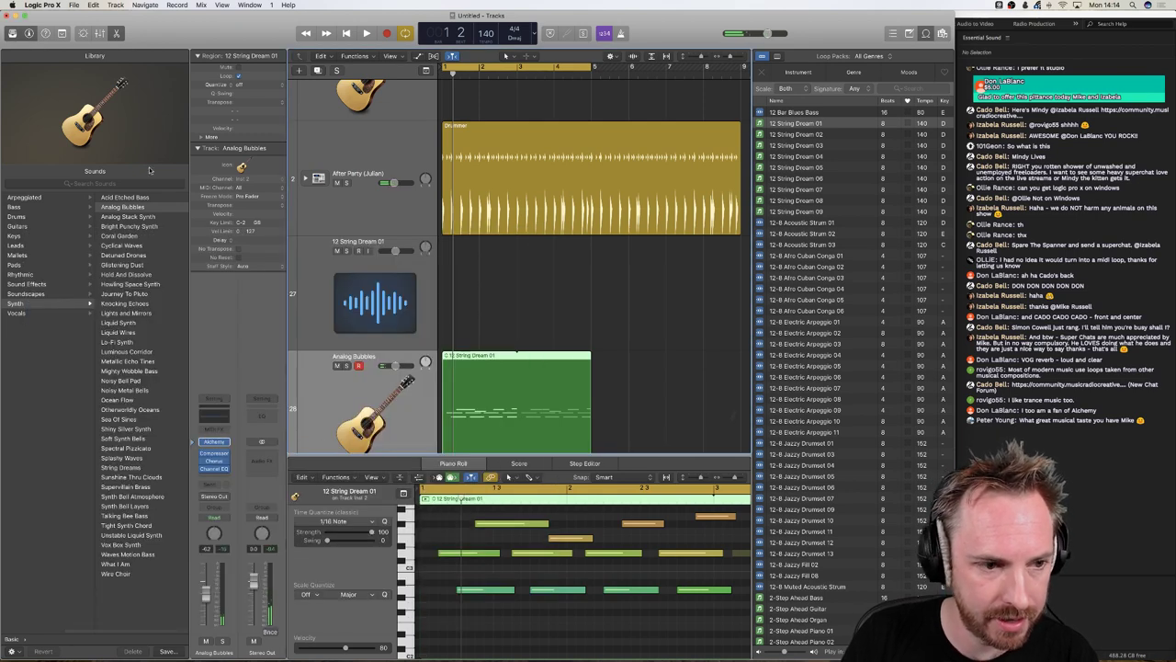
- Audition the After Party drummer track while switching its beat preset to Ibiza Sunrise
left_click(369, 140)
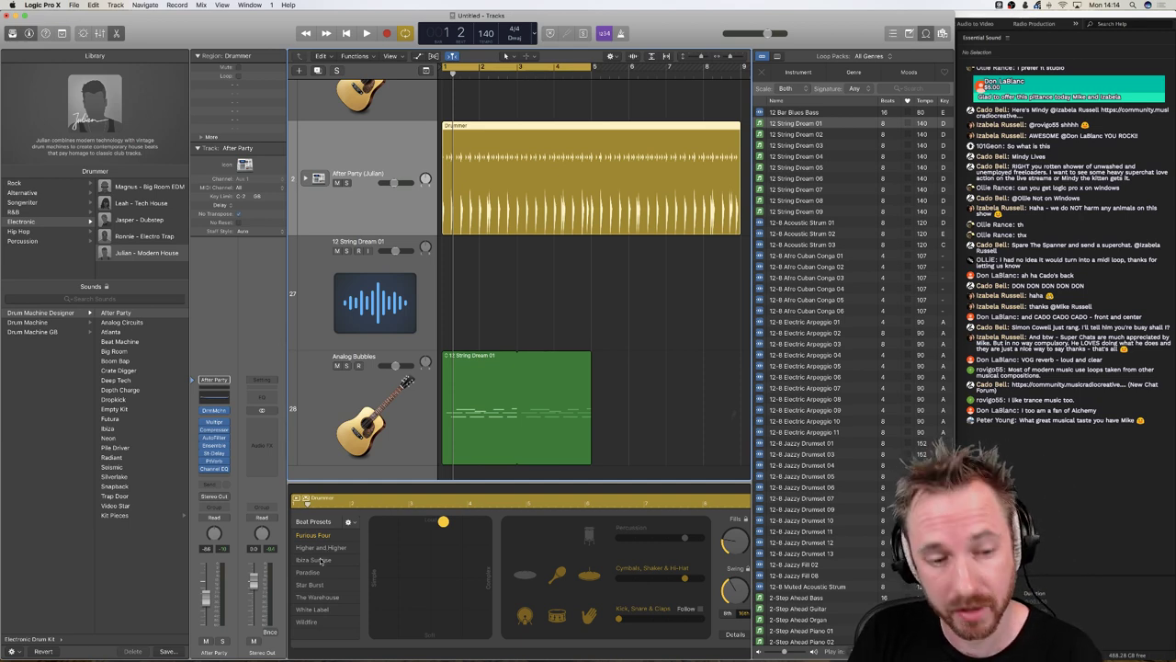
key("space")
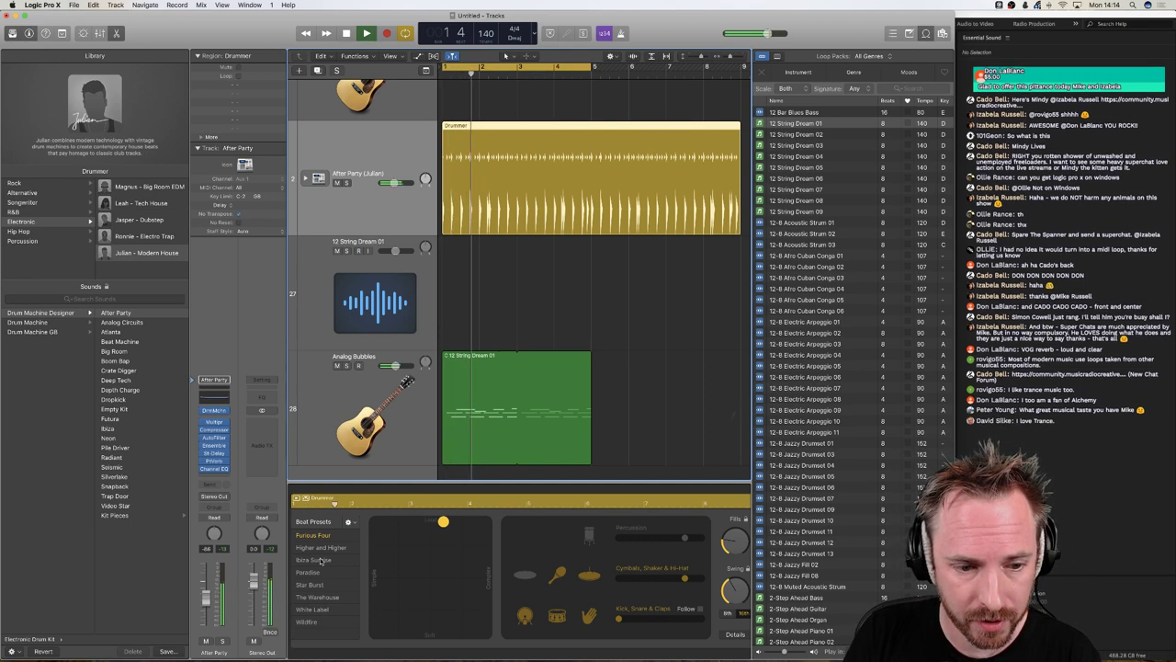
left_click(321, 561)
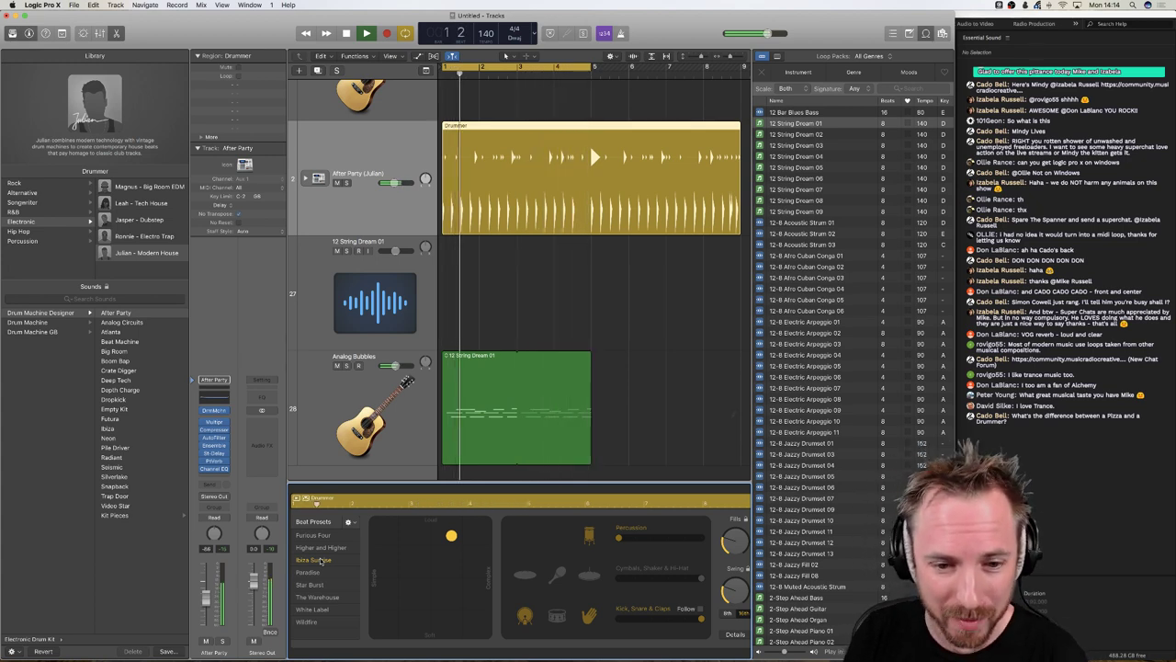
key("space")
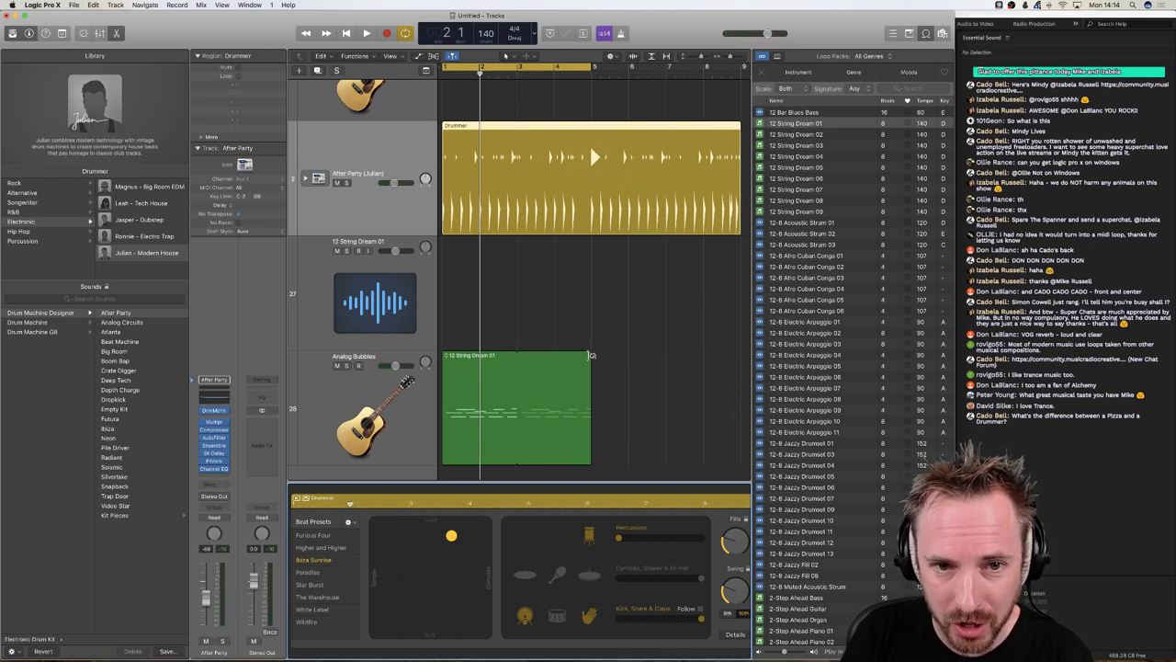
- Set the project tempo to 128 and play the groove from the start to check it
double_click(484, 34)
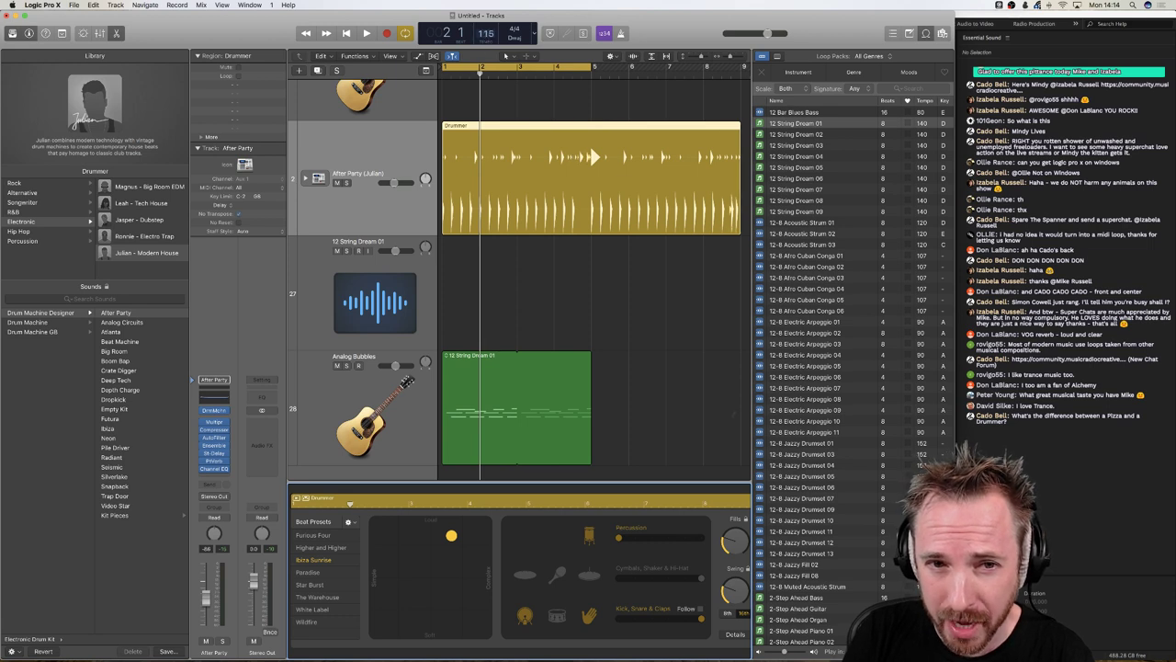
left_click_drag(484, 33, 484, 28)
key("Return")
key("space")
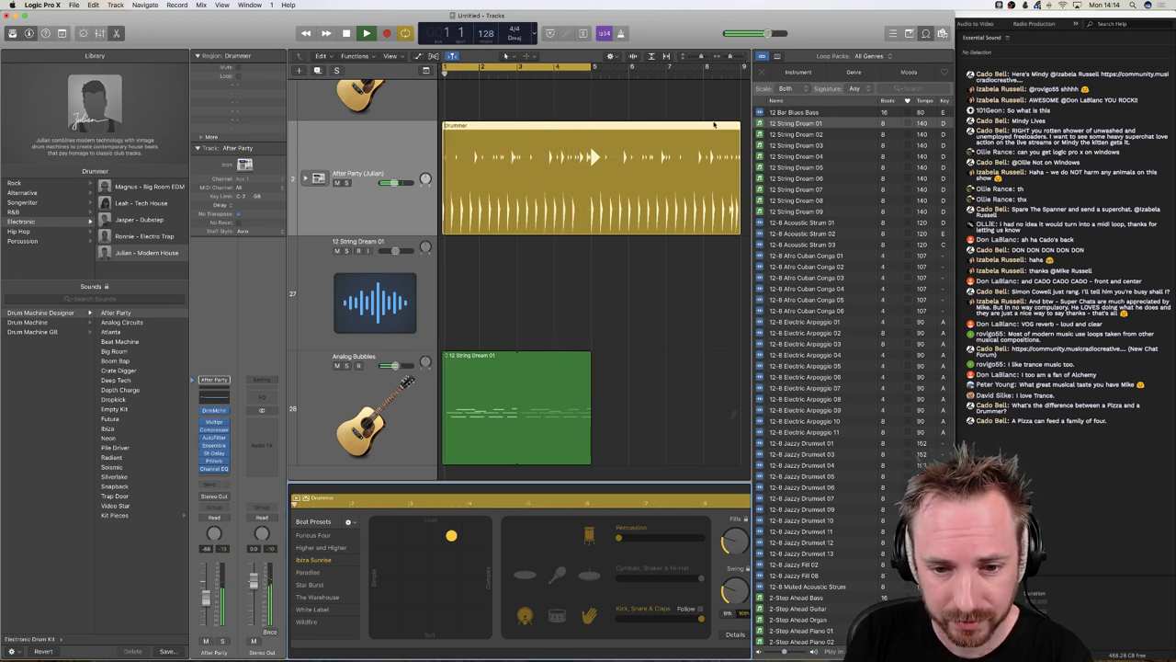
key("space")
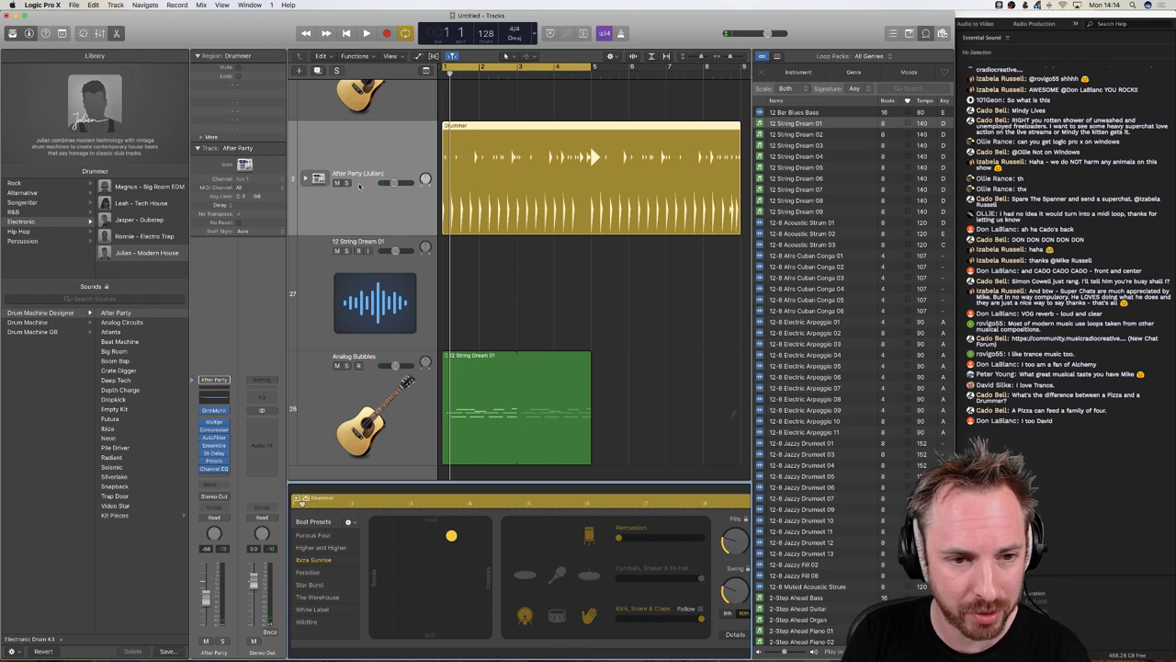
scroll(517, 223, "right", 3)
scroll(516, 223, "left", 3)
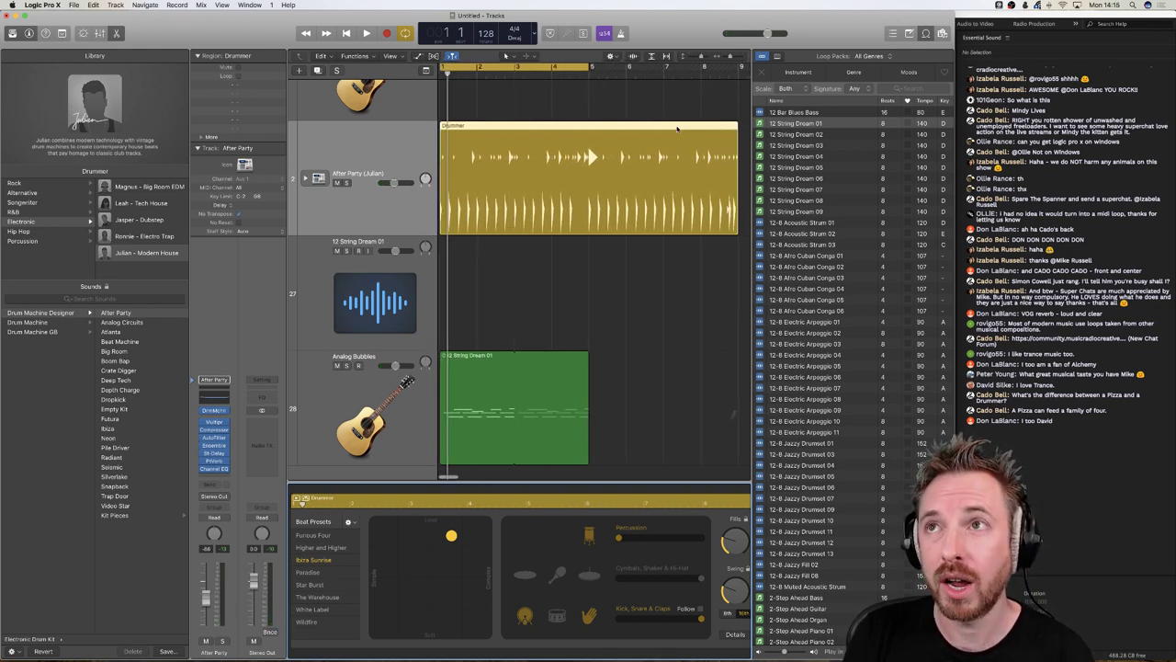
scroll(677, 129, "right", 5)
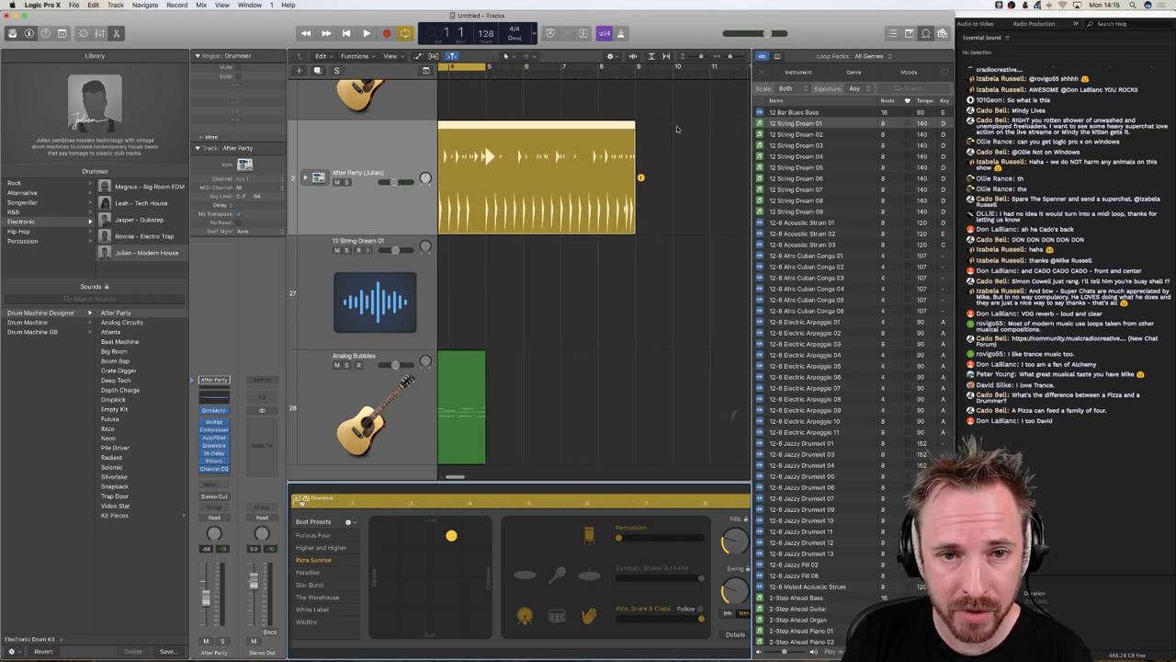
scroll(677, 129, "right", 4)
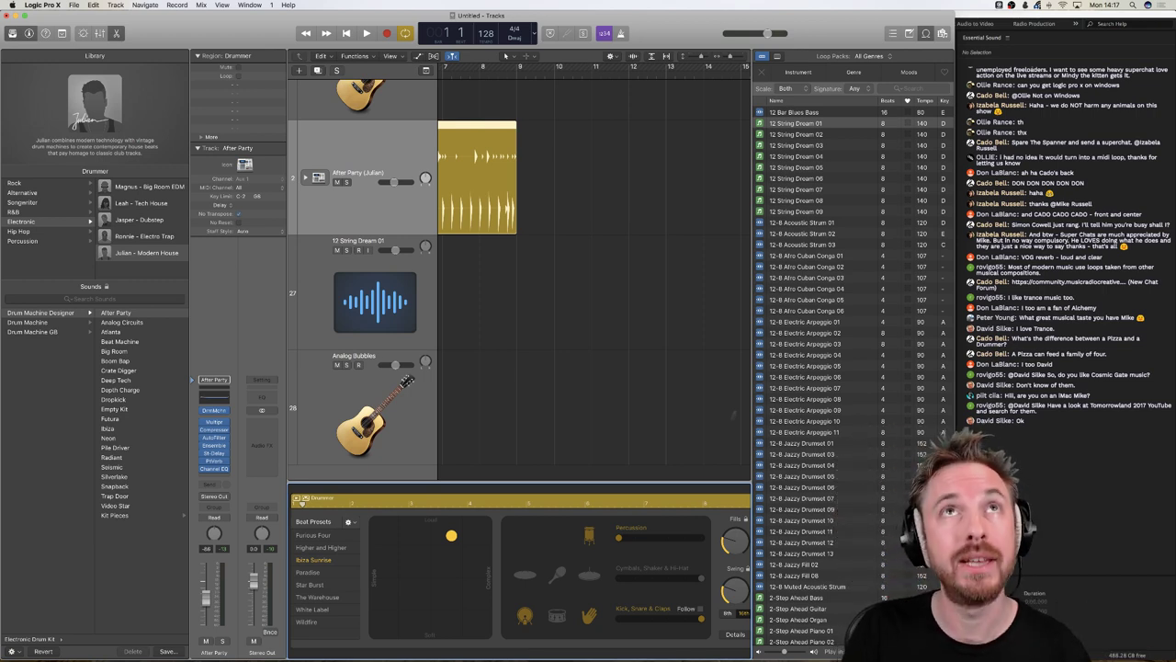
key("super+Tab")
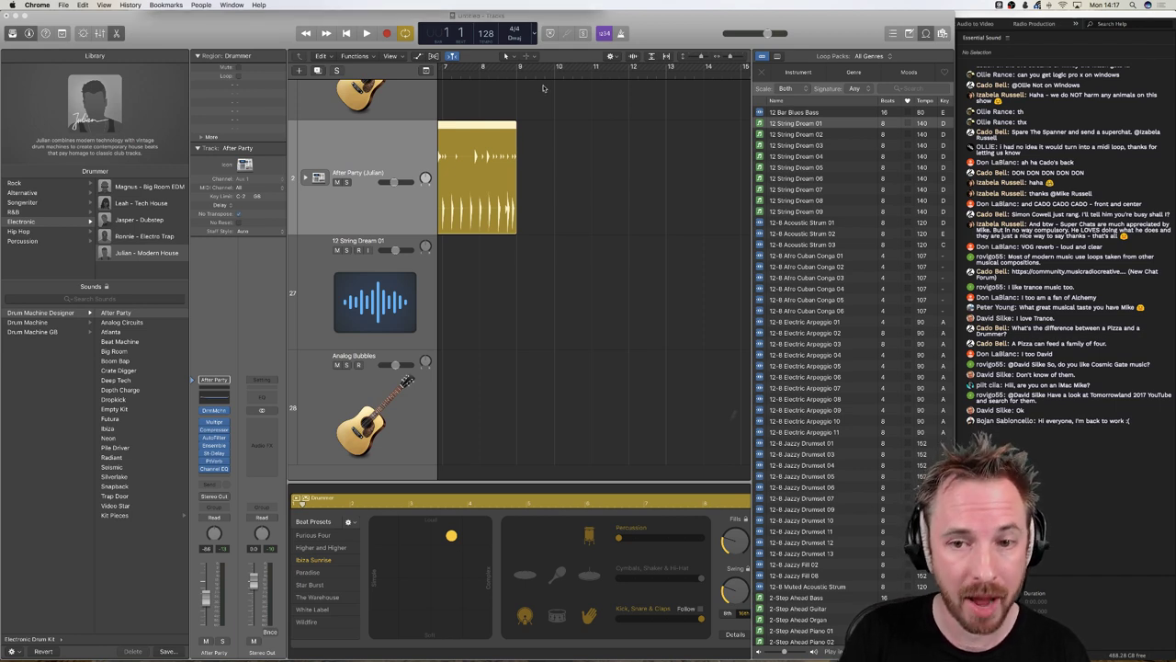
left_click(558, 126)
key("z")
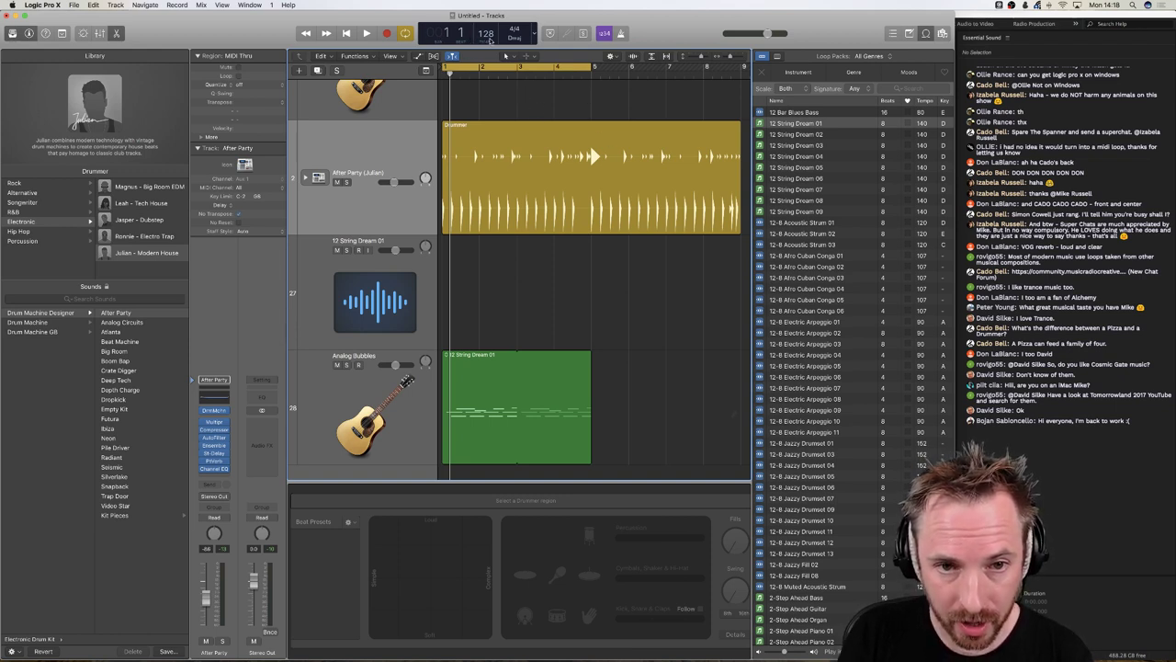
- Customize the control bar so that its LCD shows Beats & Time
right_click(390, 35)
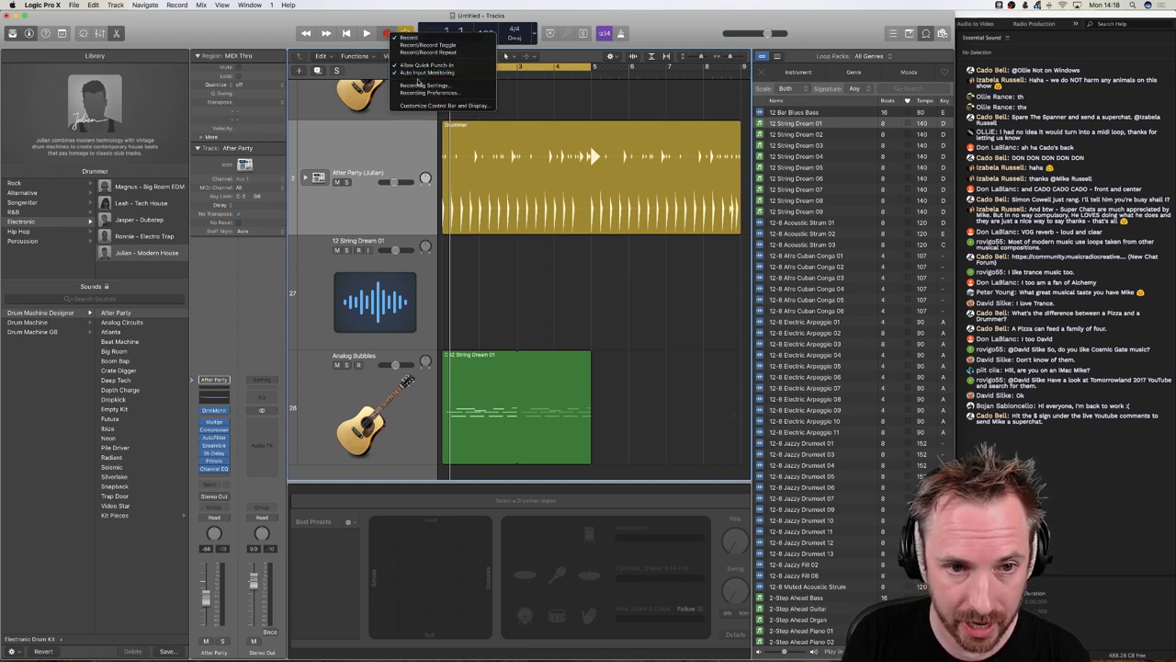
left_click(430, 107)
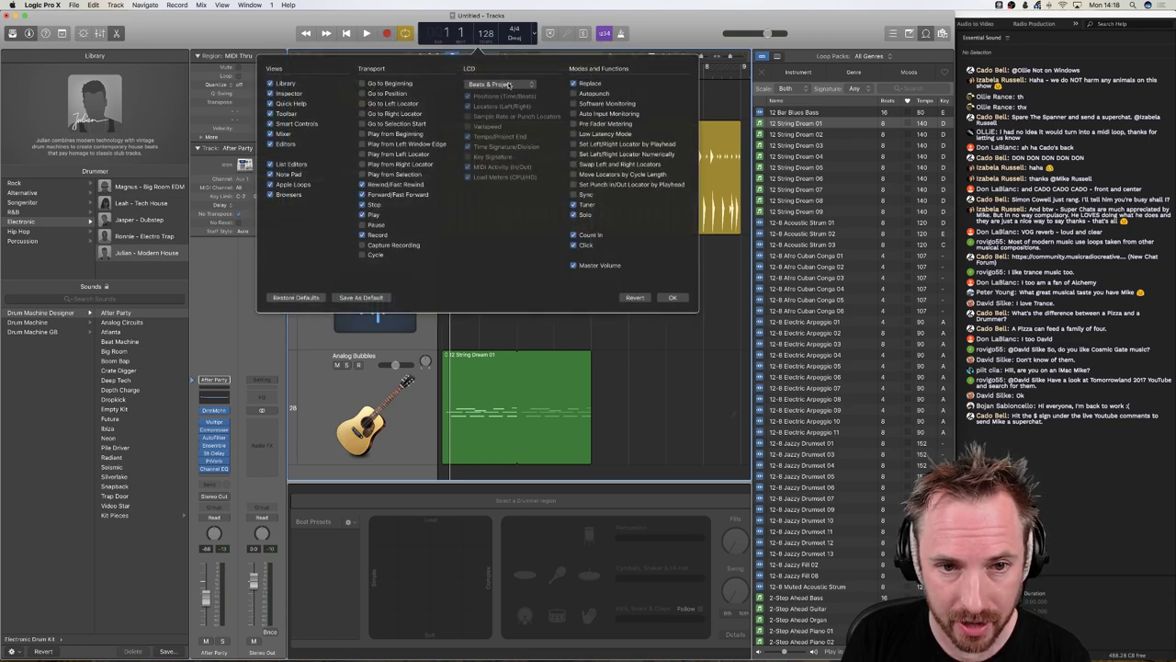
left_click(491, 85)
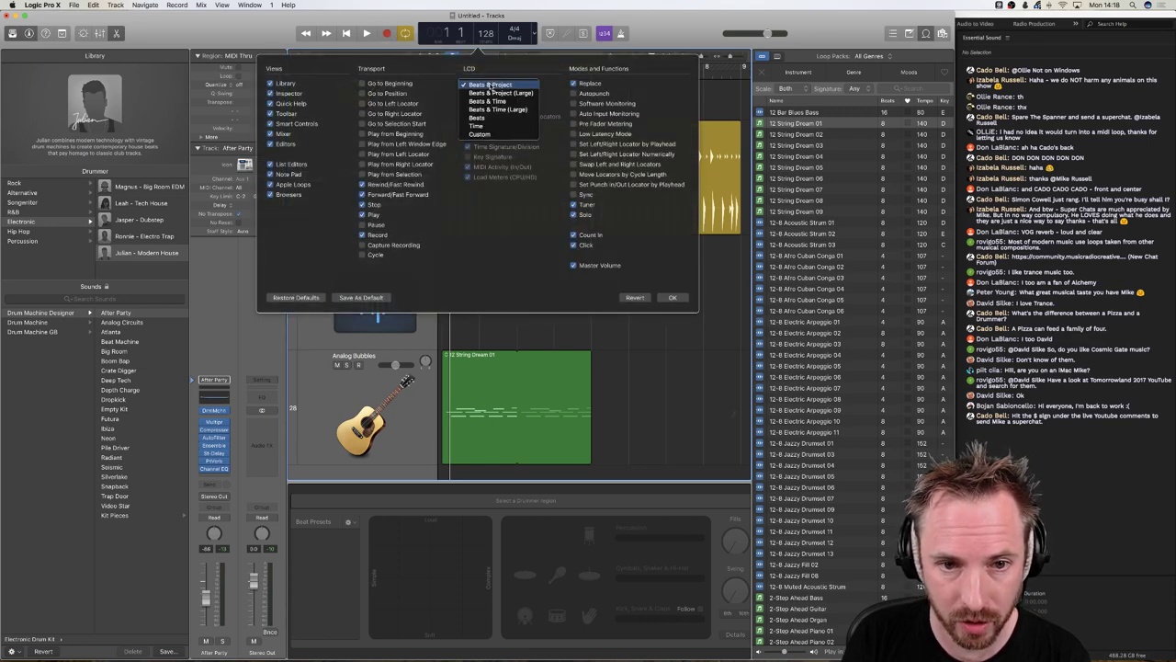
left_click(496, 102)
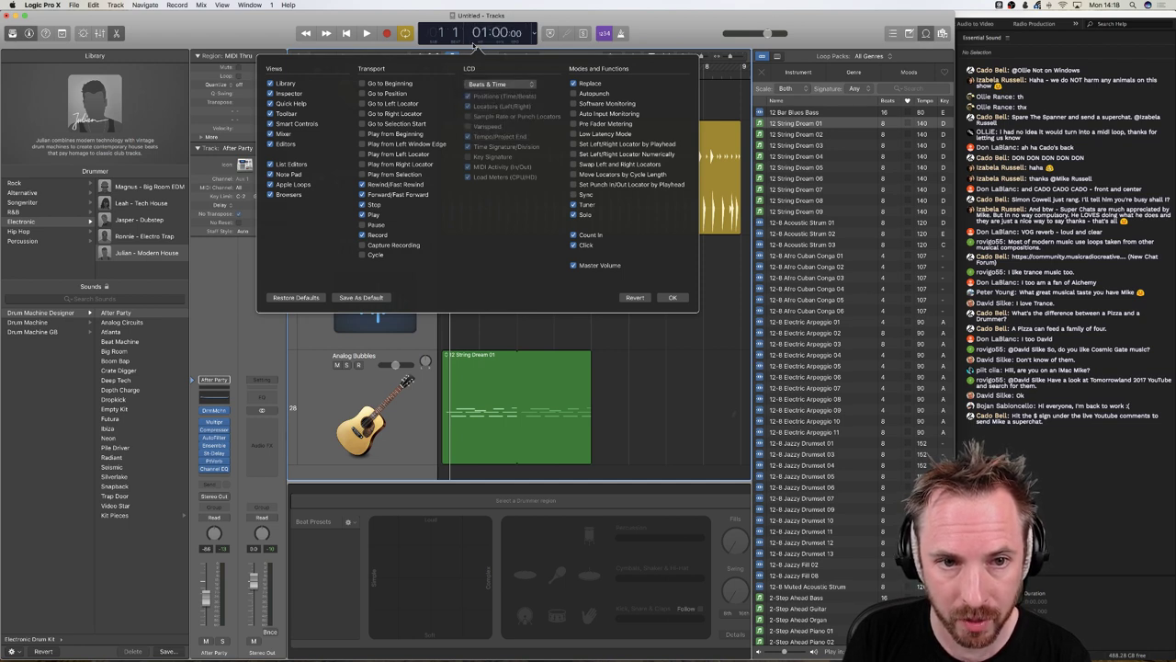
left_click(678, 297)
- Hide the loop browser, loop the After Party Drummer region out to about bar 16 and place the playhead at bar 17
scroll(618, 240, "right", 5)
scroll(619, 241, "right", 5)
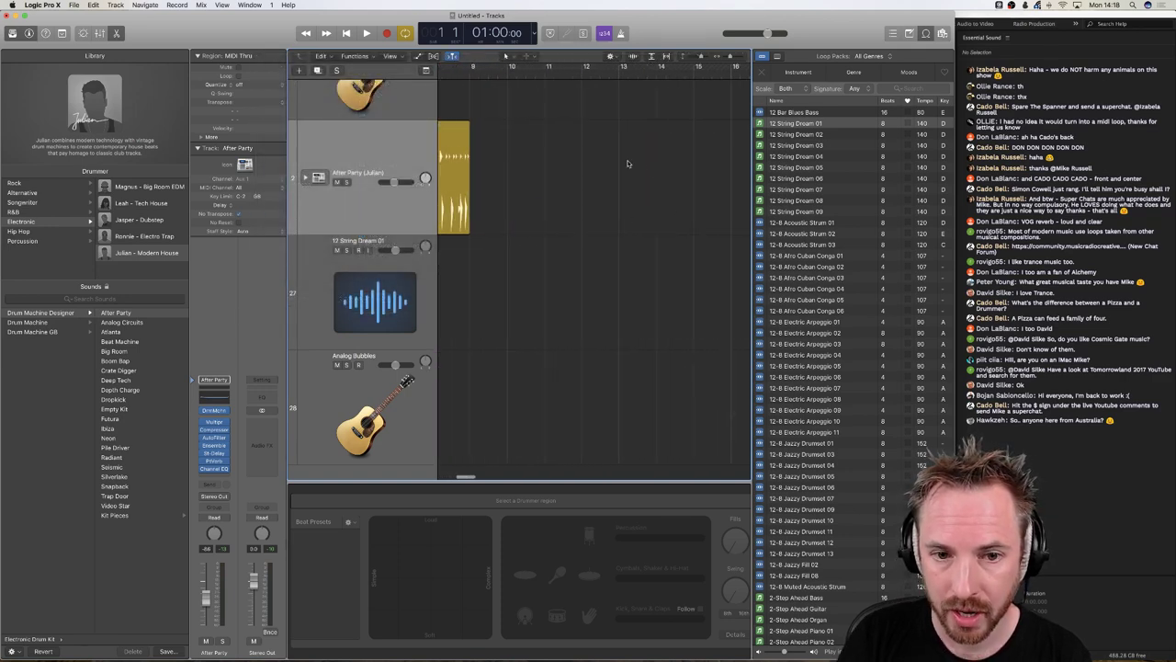
left_click(924, 33)
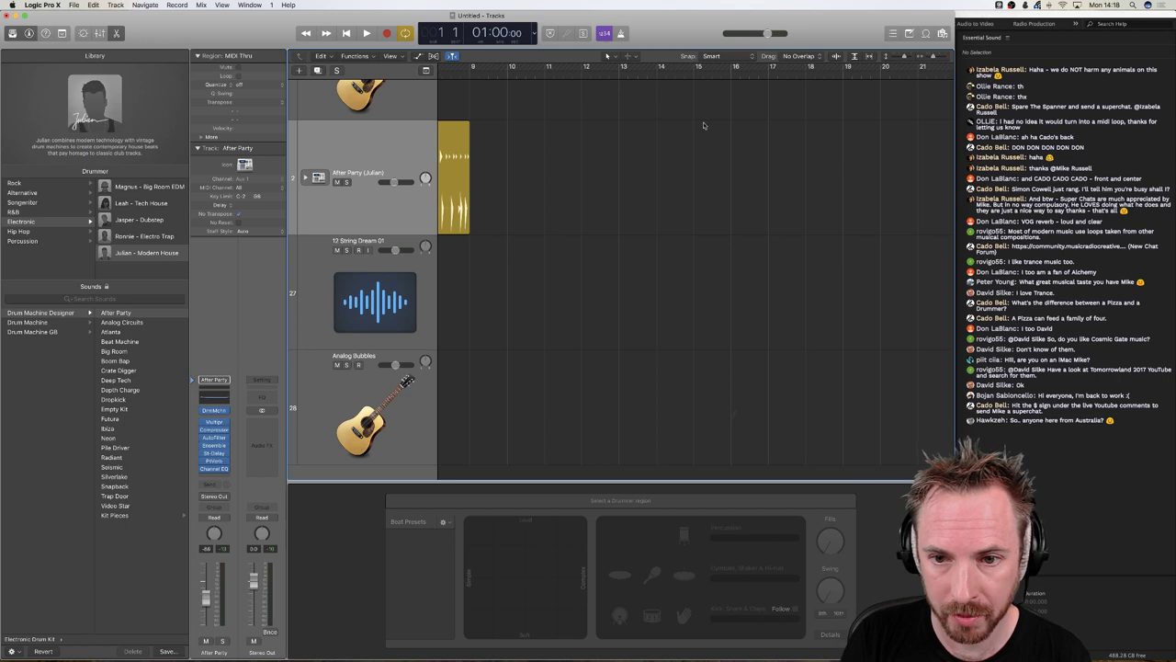
scroll(681, 162, "right", 1)
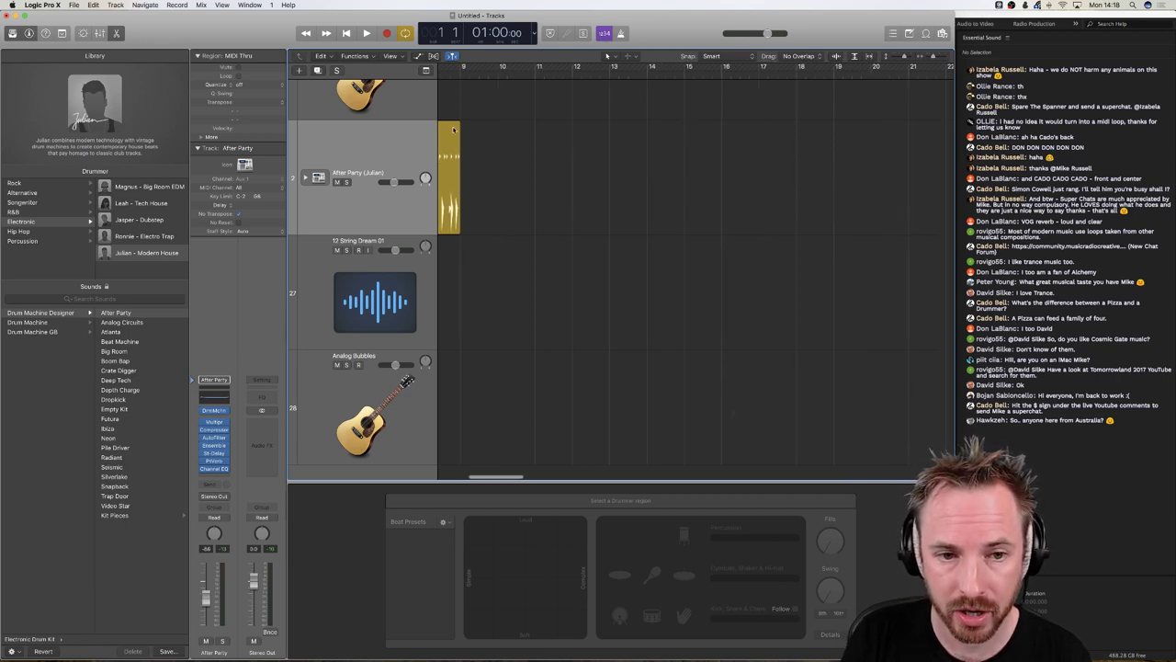
key("space")
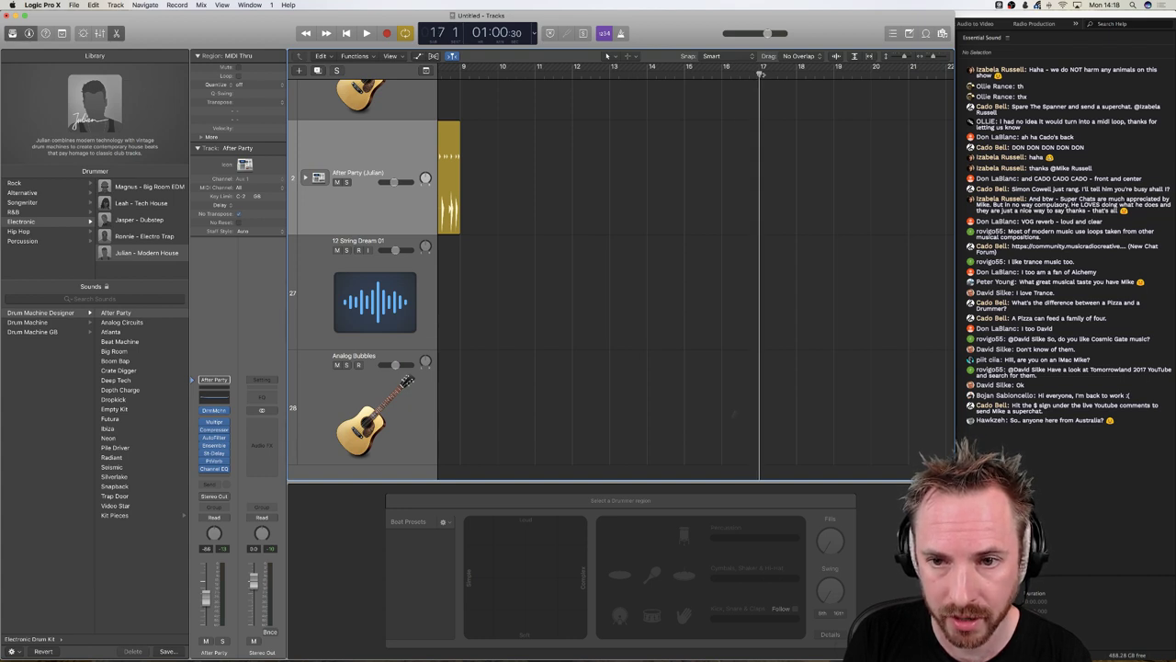
key("comma")
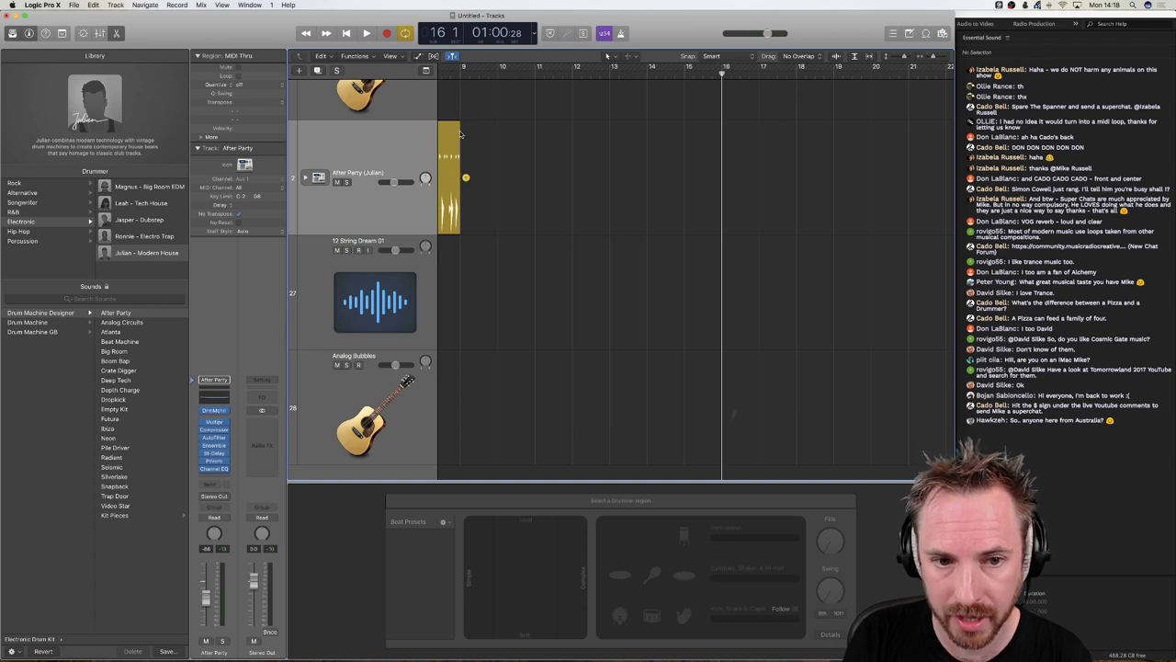
left_click_drag(461, 131, 729, 140)
scroll(730, 145, "left", 4)
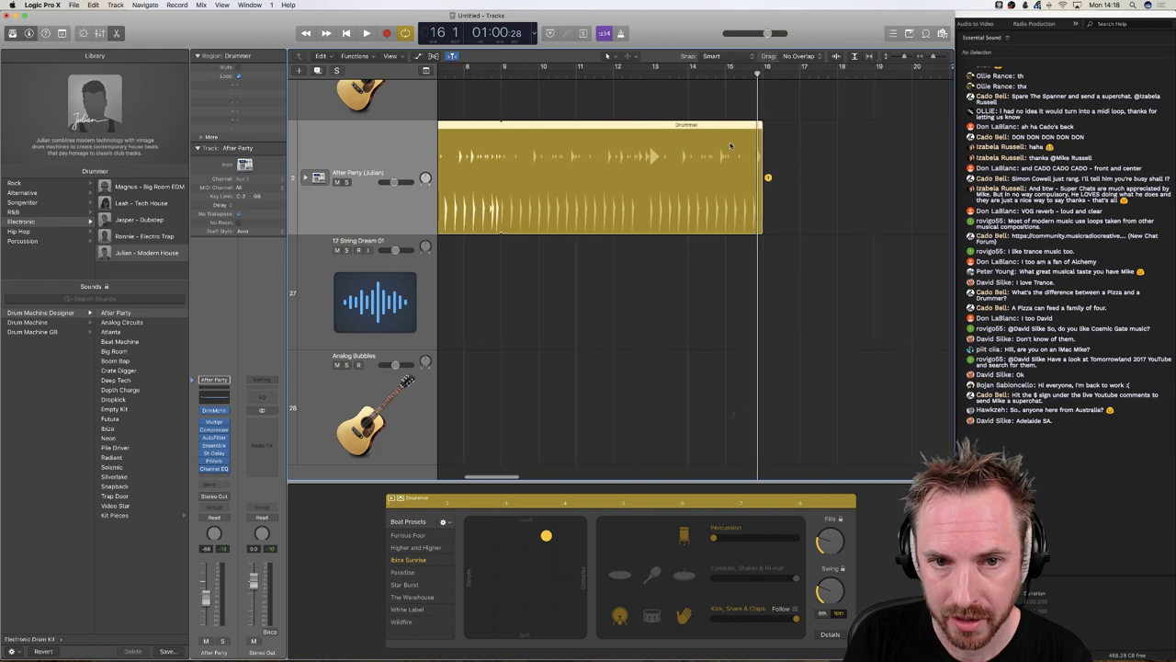
scroll(731, 145, "right", 2)
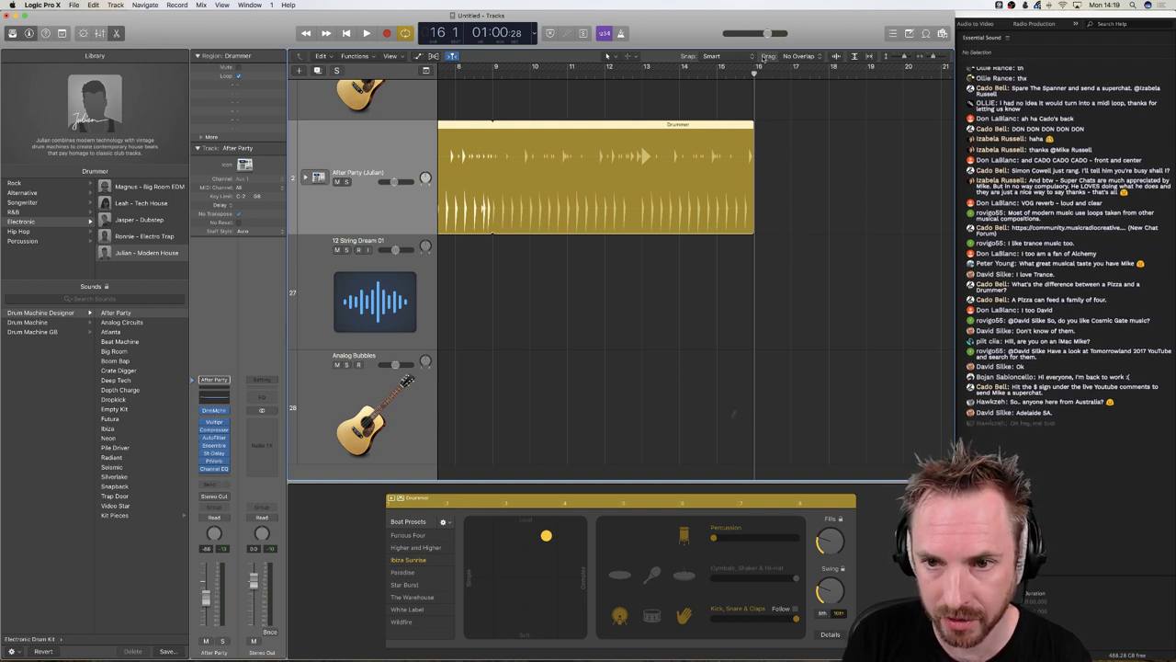
left_click_drag(754, 75, 792, 75)
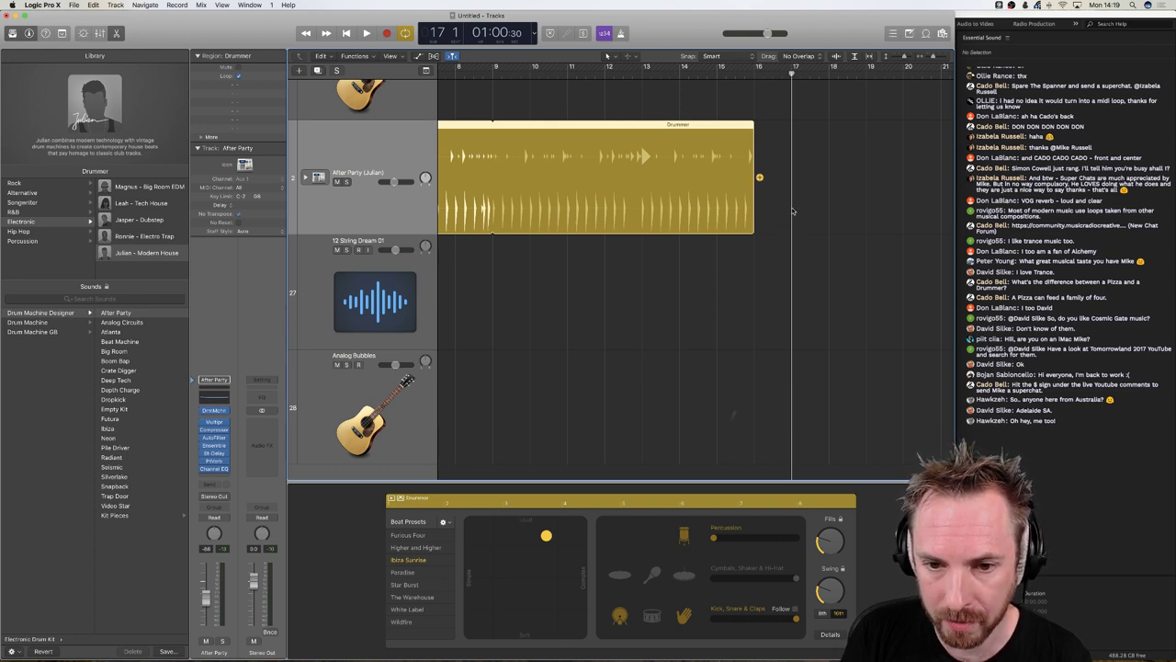
- Turn off cycle mode and play the project from the beginning to about bar 5
scroll(792, 211, "left", 5)
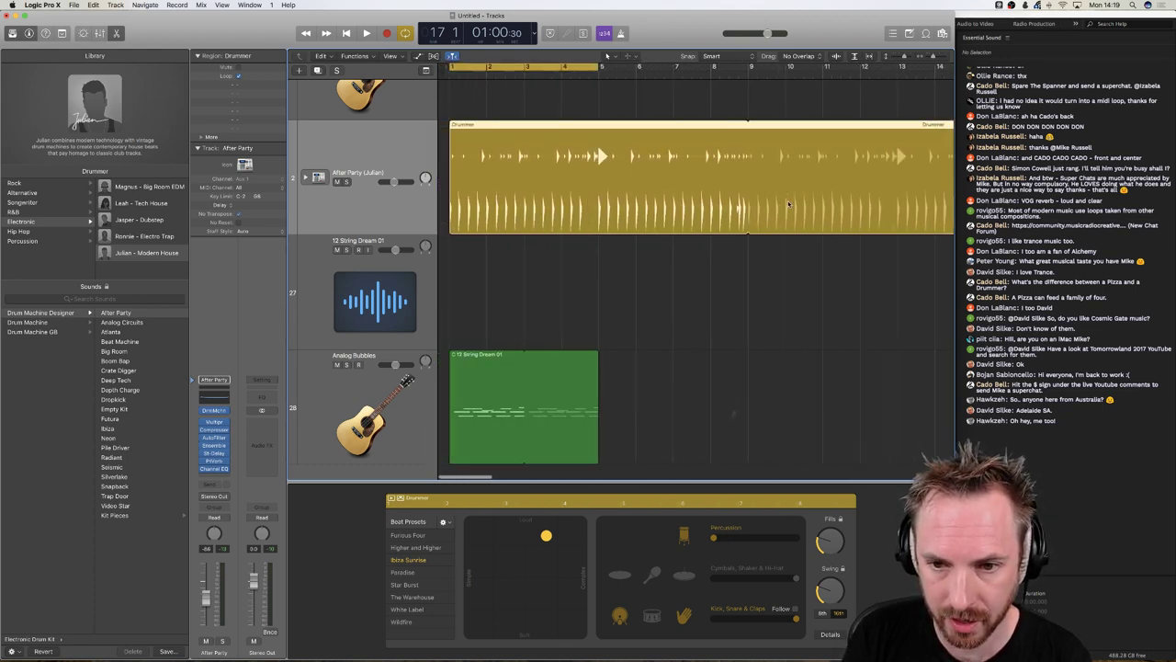
left_click_drag(482, 76, 426, 77)
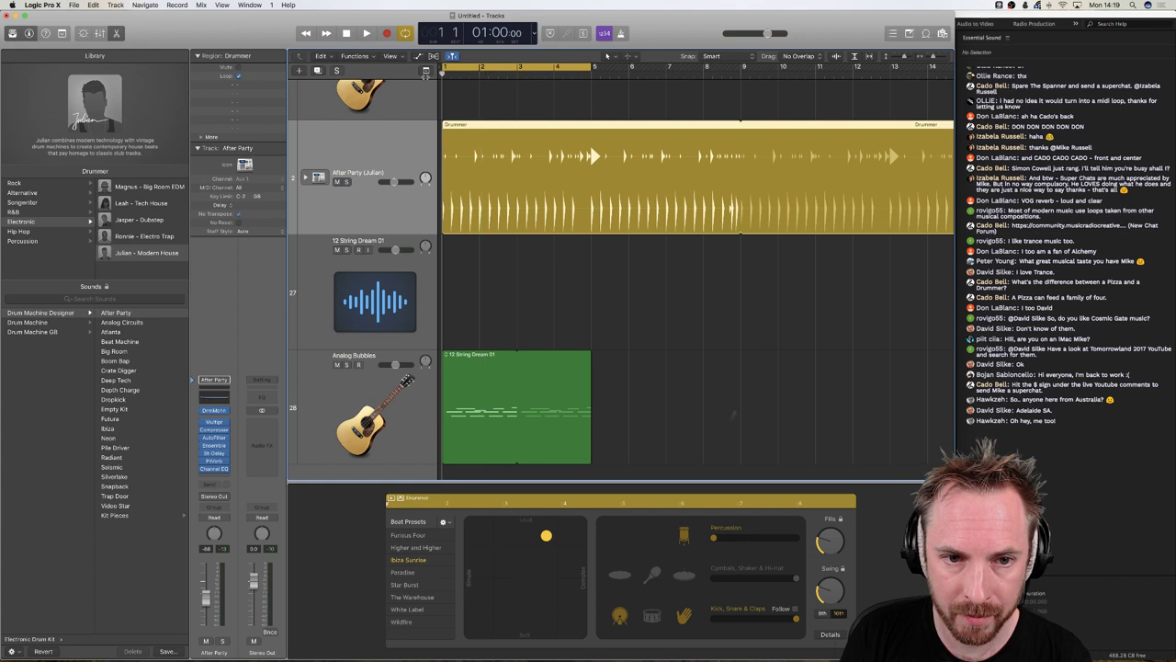
left_click(460, 69)
key("space")
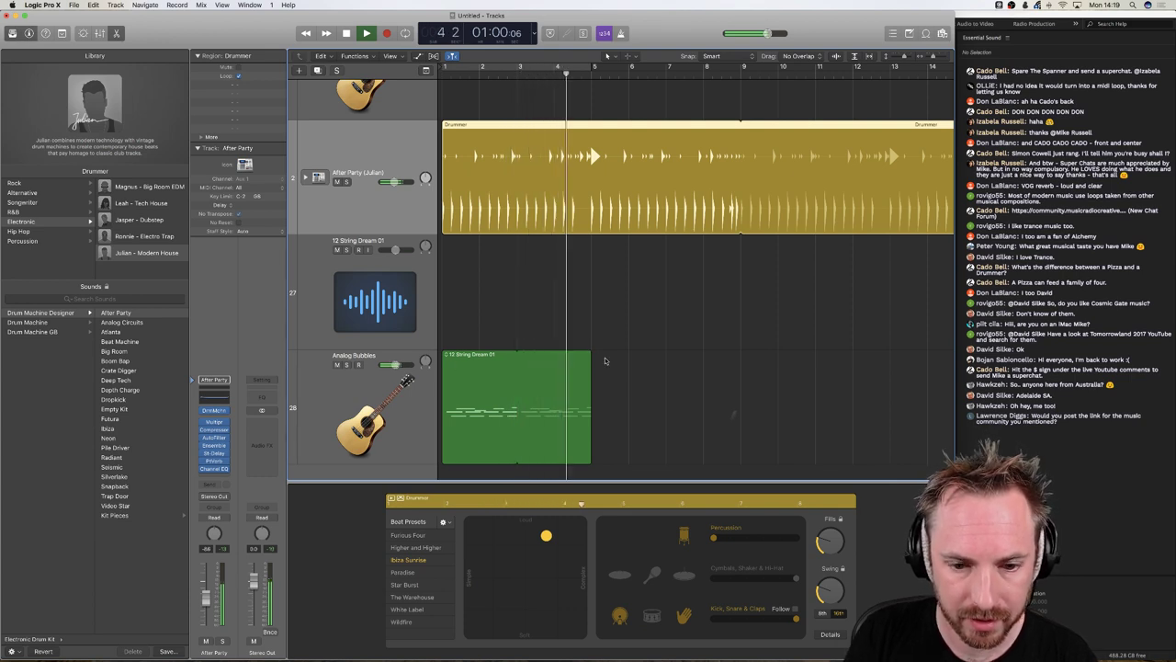
key("space")
- Loop the 12 String Dream 01 region on the Analog Bubbles track to end with the Drummer region at about bar 16
left_click_drag(593, 355, 977, 371)
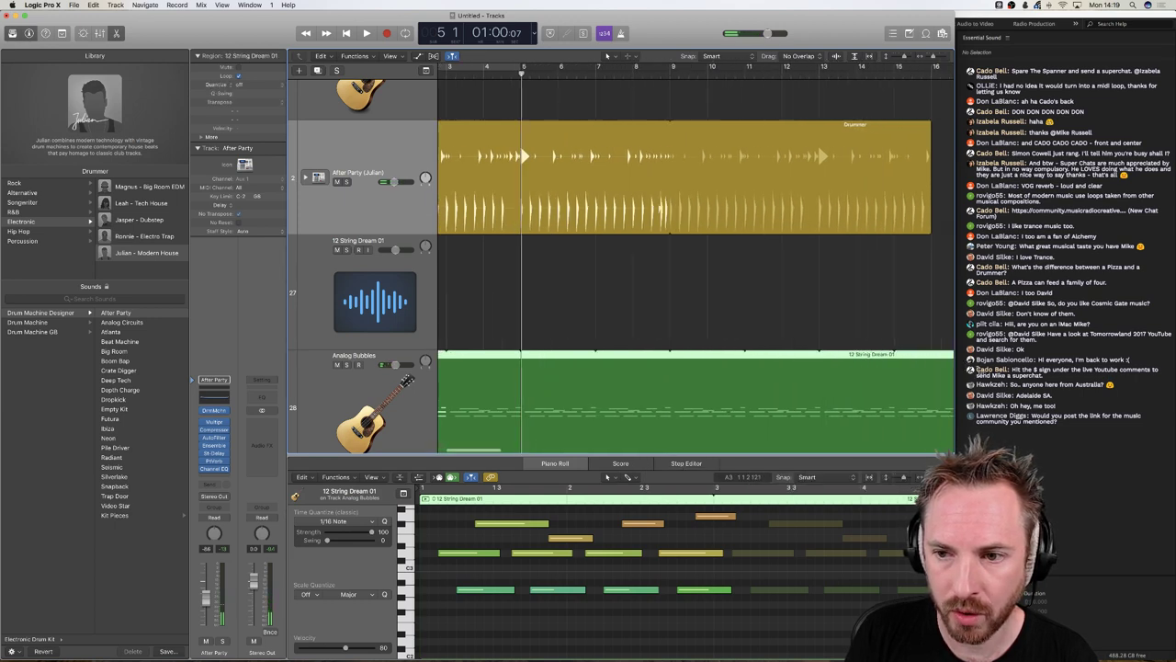
scroll(802, 340, "left", 3)
scroll(801, 340, "right", 5)
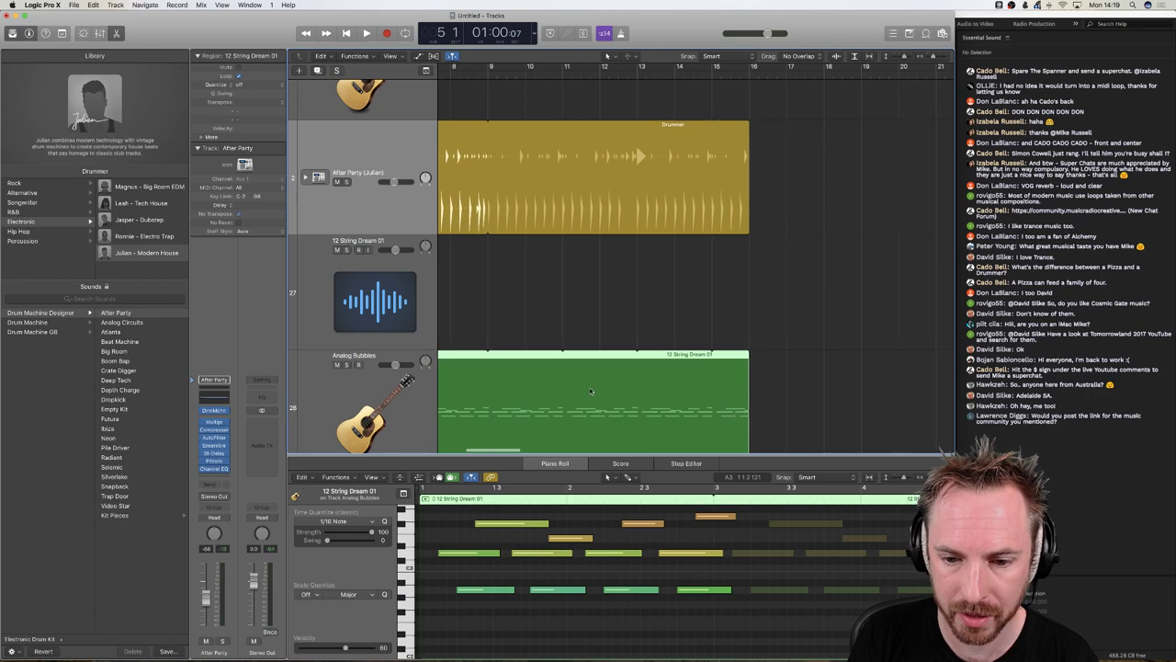
scroll(590, 387, "left", 5)
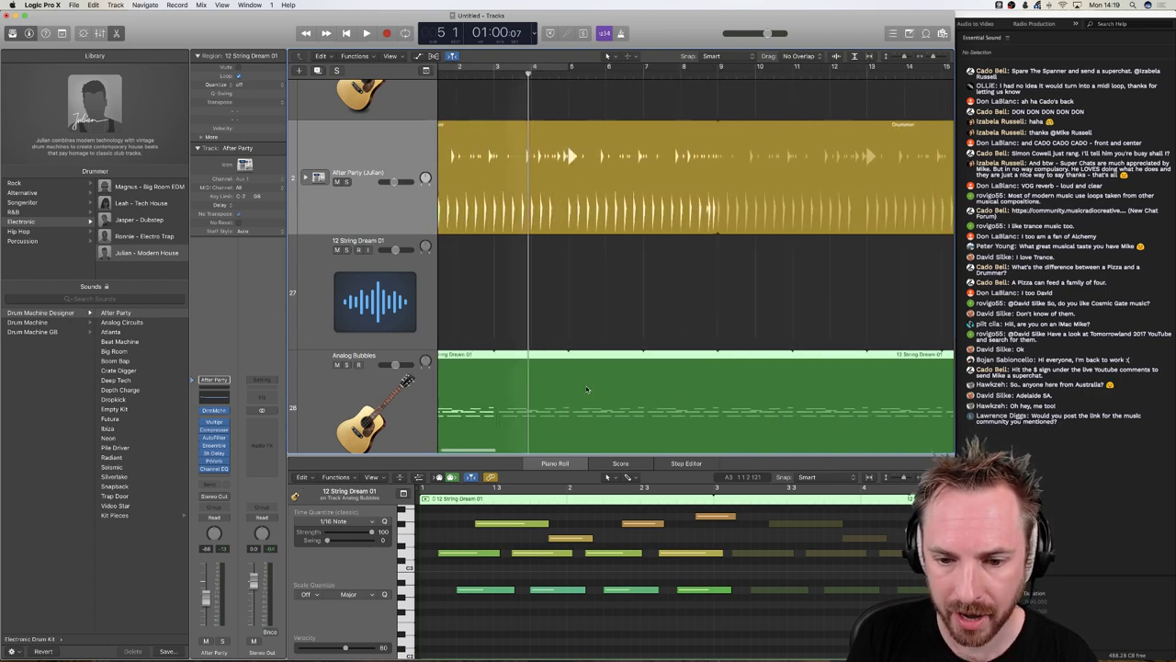
scroll(587, 390, "right", 5)
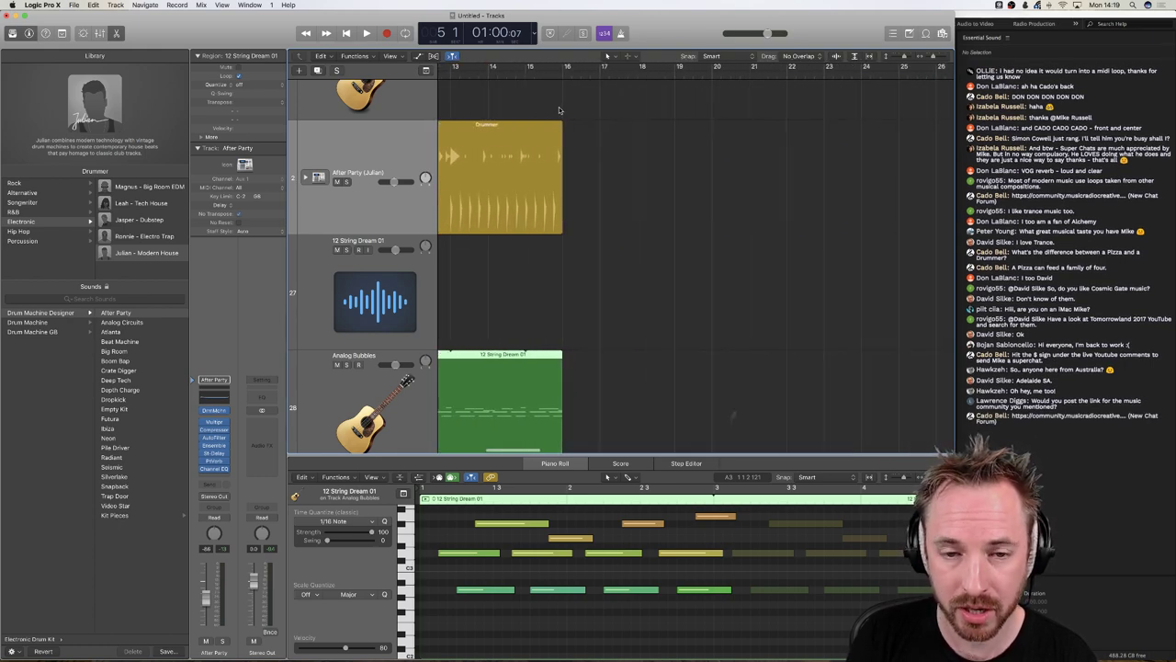
scroll(559, 110, "left", 2)
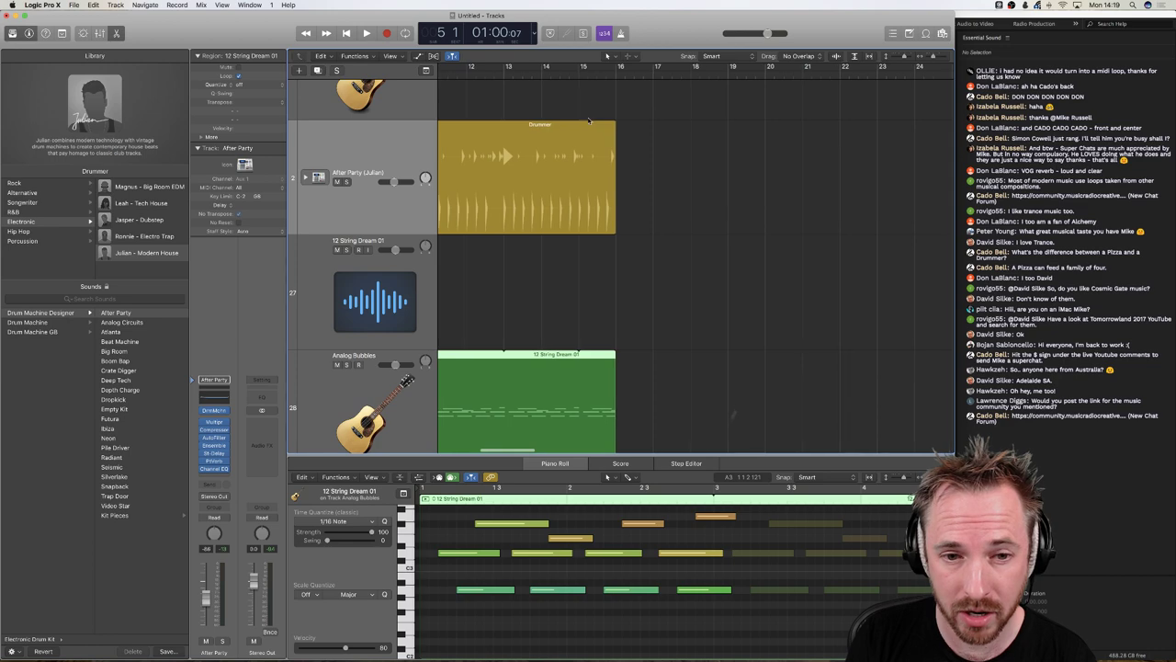
- Show the loop browser and filter the loops by the Sound Effects instrument category
left_click(925, 33)
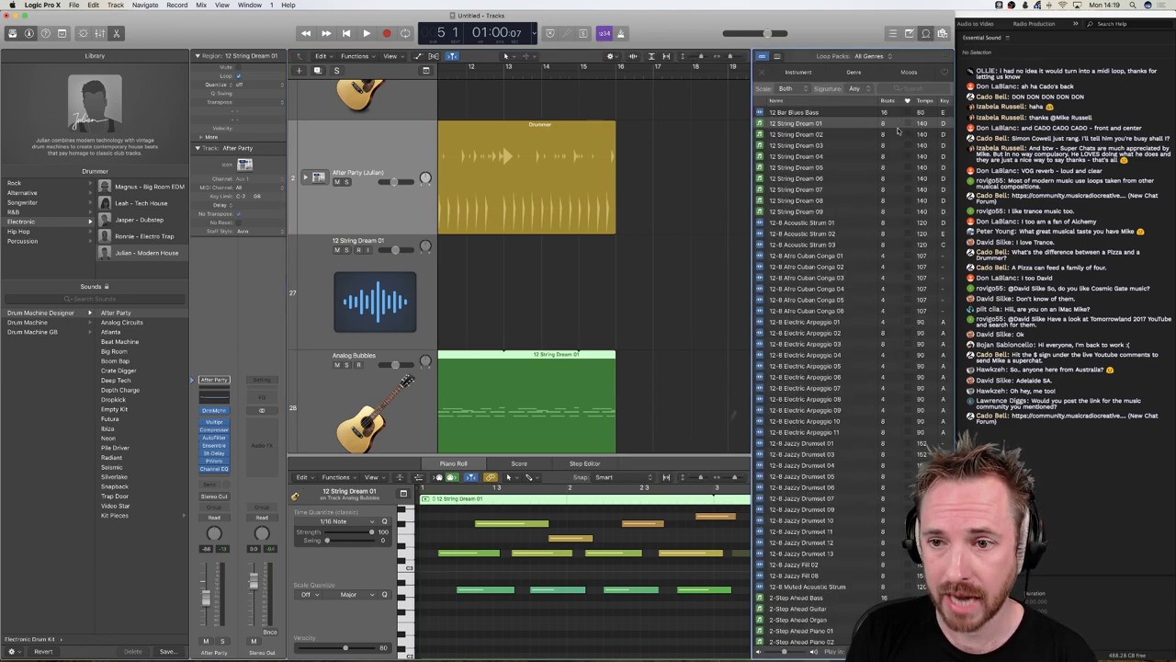
left_click(873, 57)
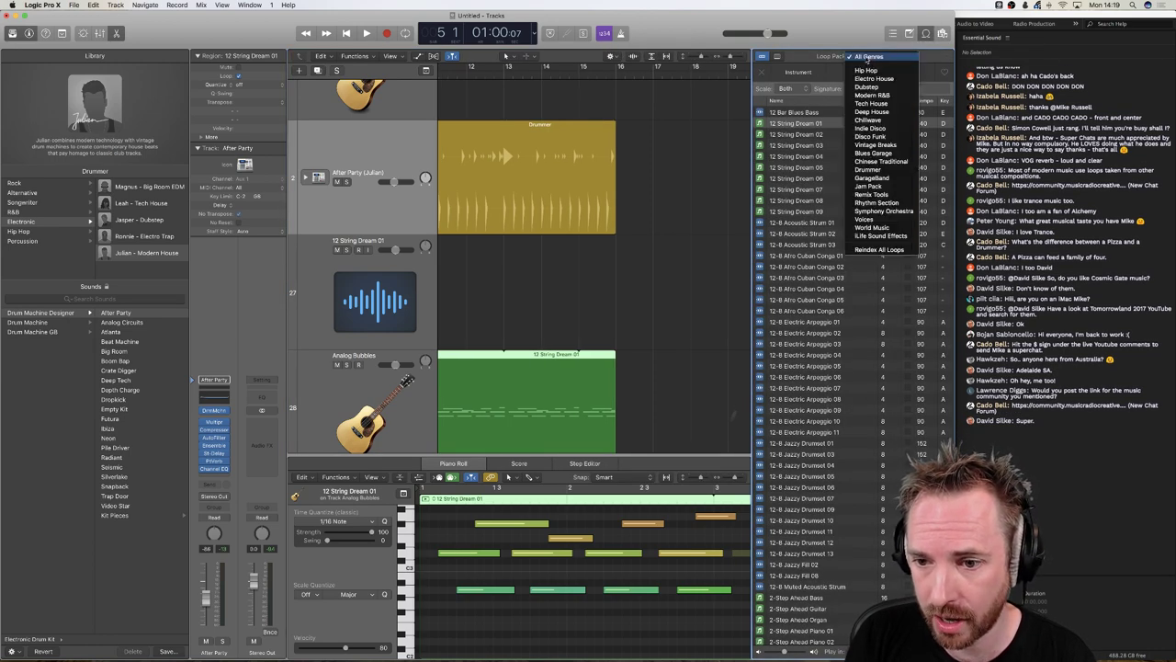
left_click(792, 75)
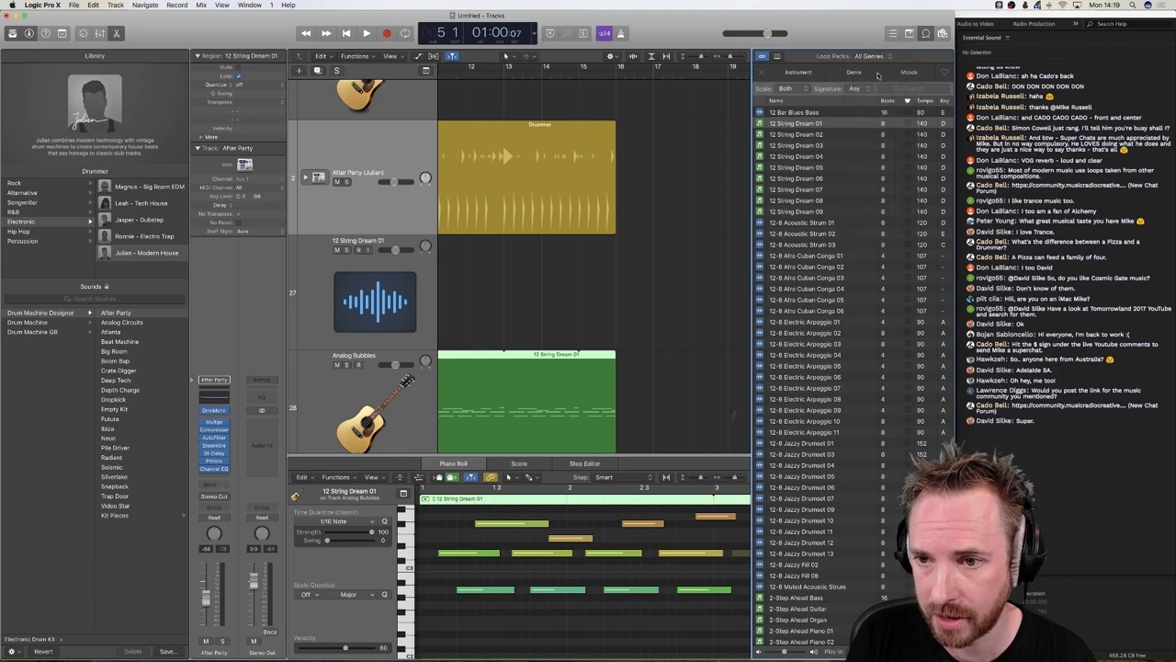
left_click(799, 71)
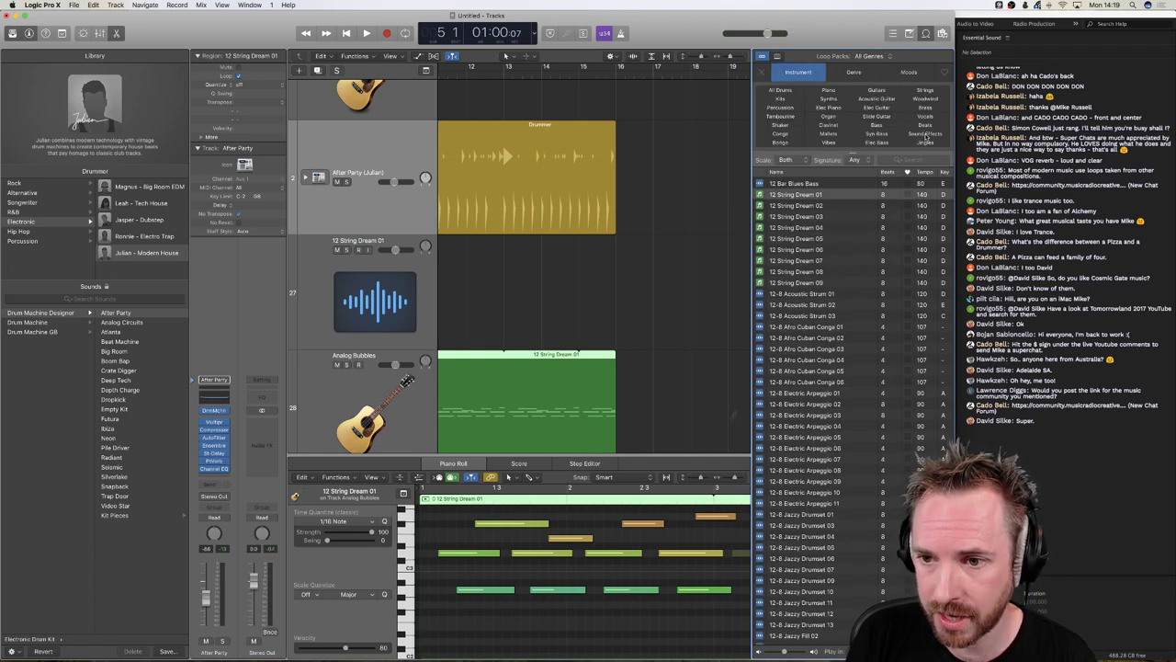
left_click(925, 134)
- Browse the sound effect loops for an ending hit and audition Boomer FX 09
scroll(805, 305, "down", 15)
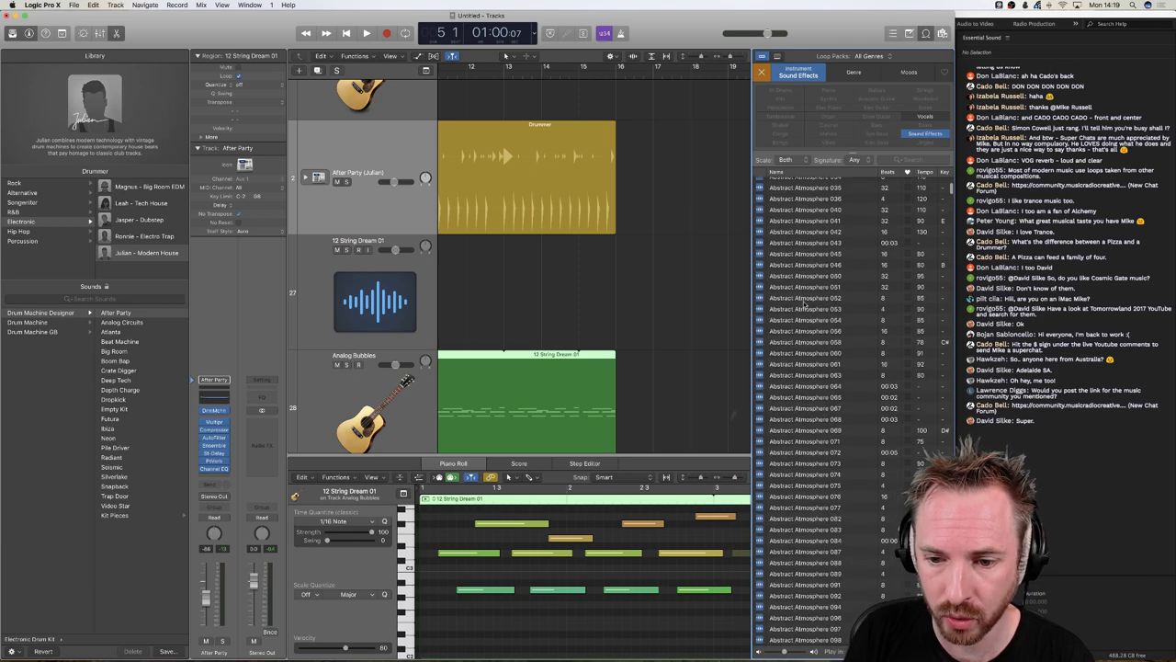
scroll(804, 305, "down", 5)
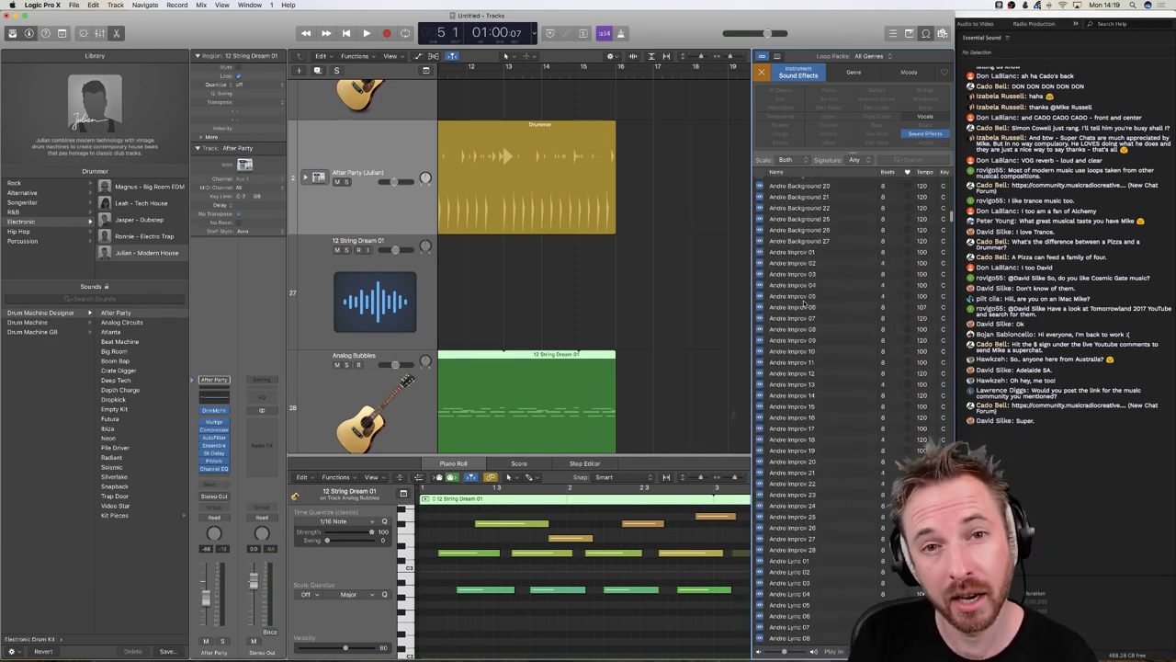
scroll(606, 306, "left", 10)
scroll(607, 306, "down", 1)
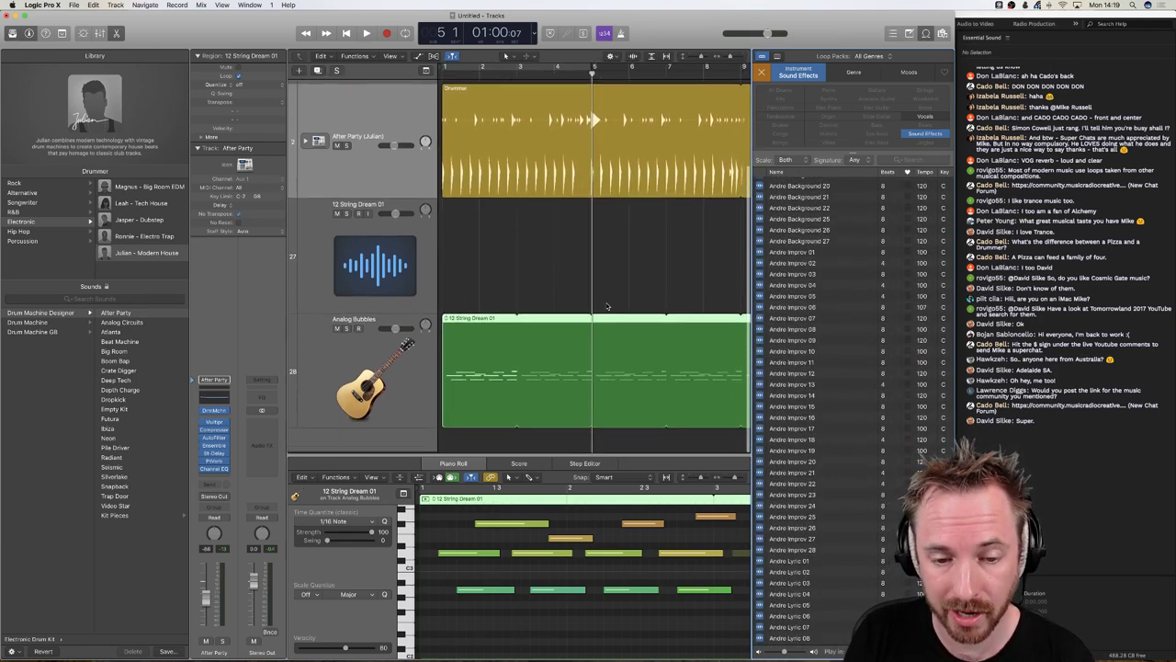
scroll(789, 427, "down", 15)
scroll(788, 428, "down", 15)
scroll(788, 428, "up", 12)
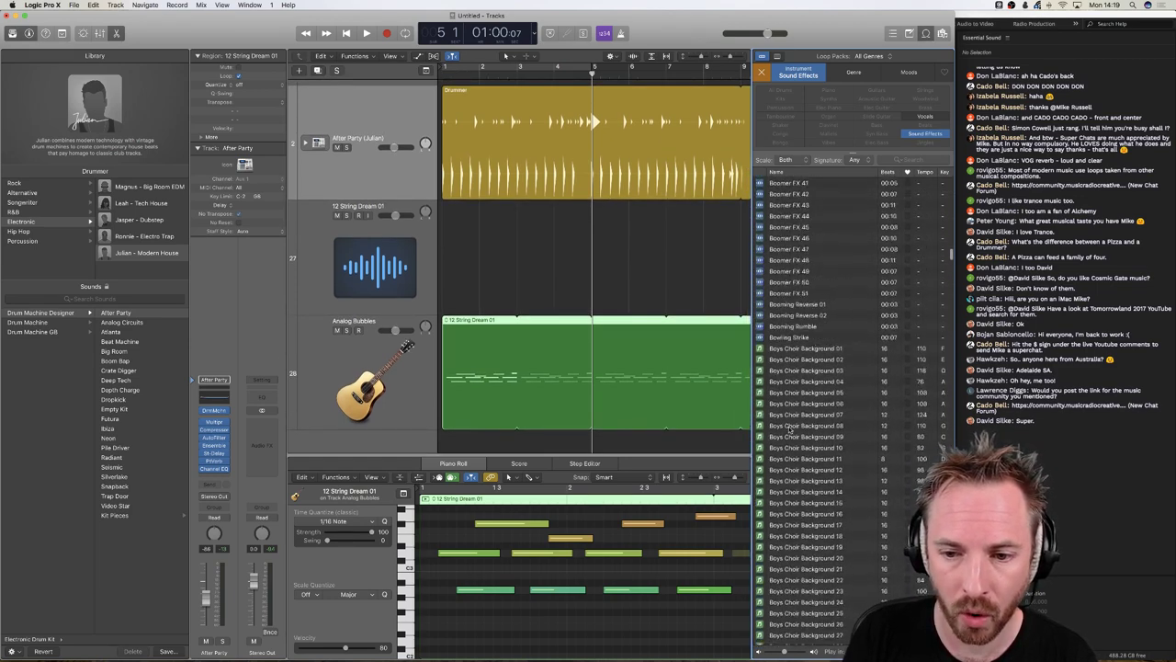
scroll(801, 245, "up", 5)
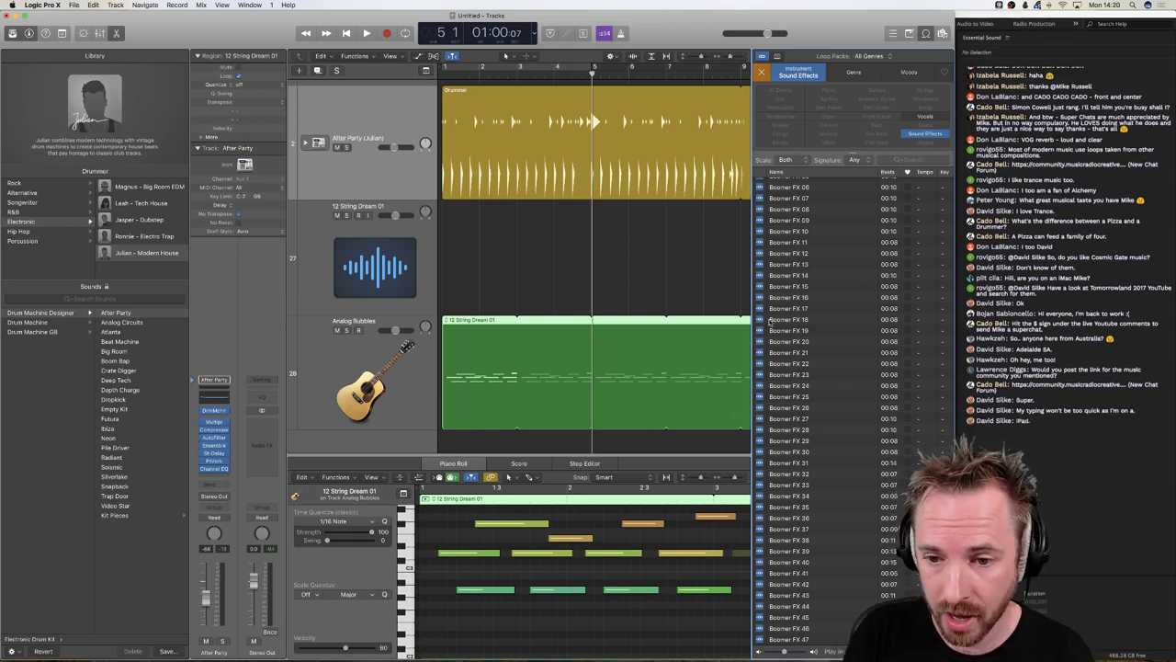
left_click(790, 220)
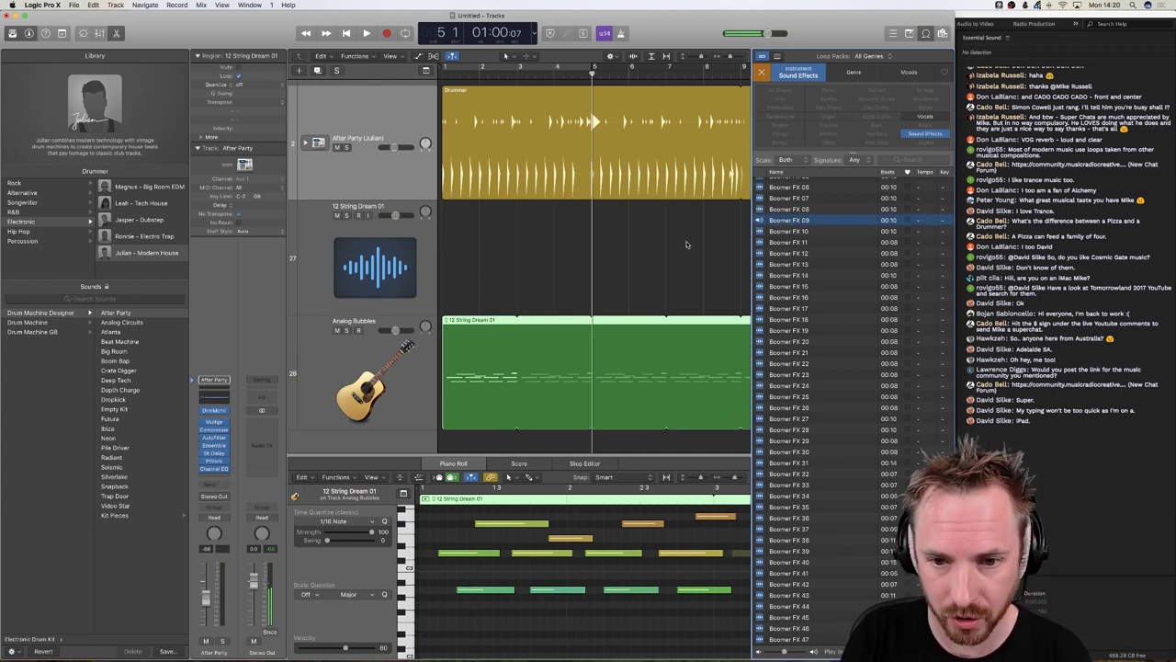
- Place the Boomer FX 09 loop on the empty 12 String Dream 01 audio track at bar 16, where the other regions end
scroll(686, 243, "right", 10)
scroll(686, 243, "left", 6)
left_click_drag(796, 221, 600, 240)
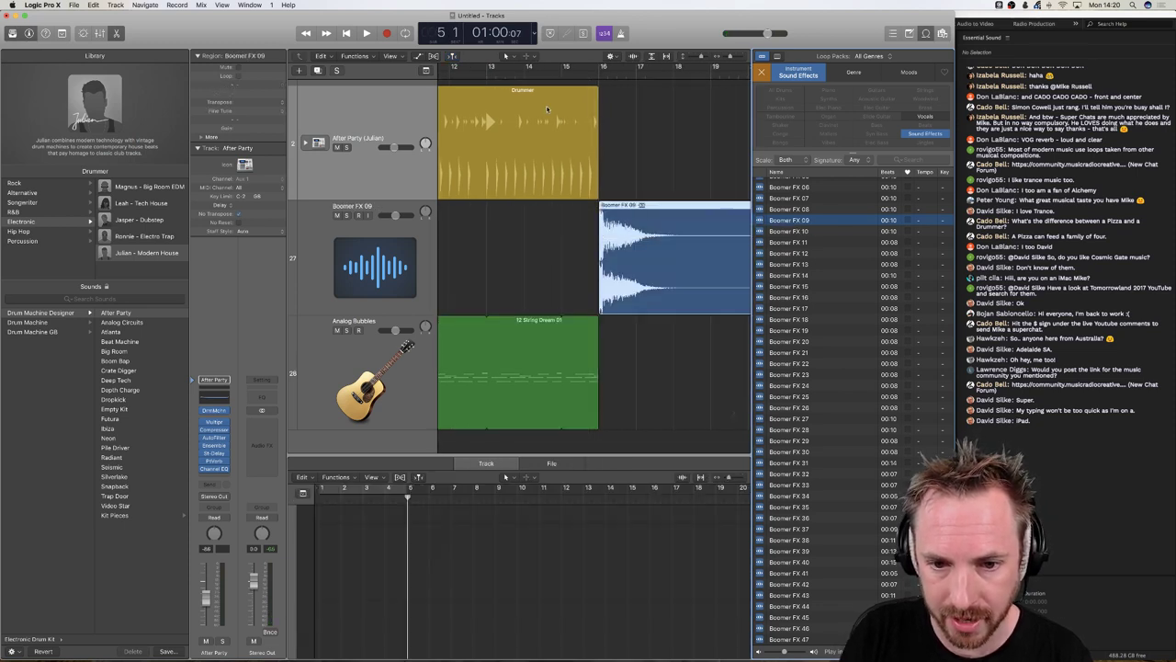
- Play the ending from about bar 15 to hear the transition into the boom effect
left_click(571, 71)
key("space")
key("space")
scroll(612, 75, "right", 7)
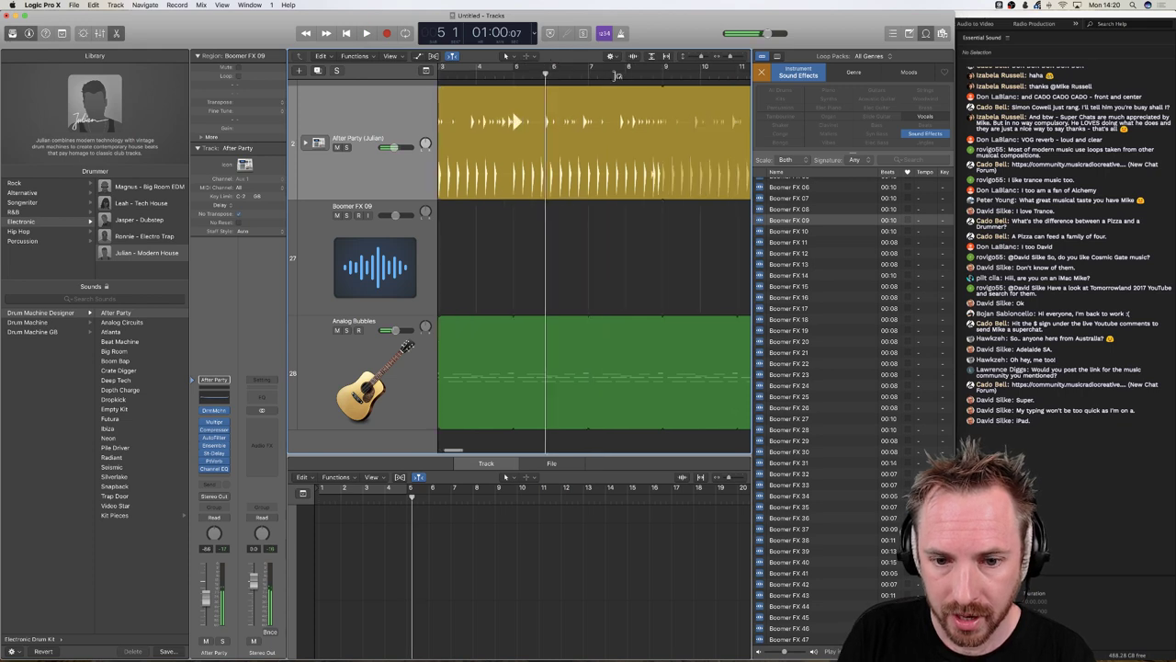
scroll(615, 76, "right", 3)
left_click(569, 73)
key("space")
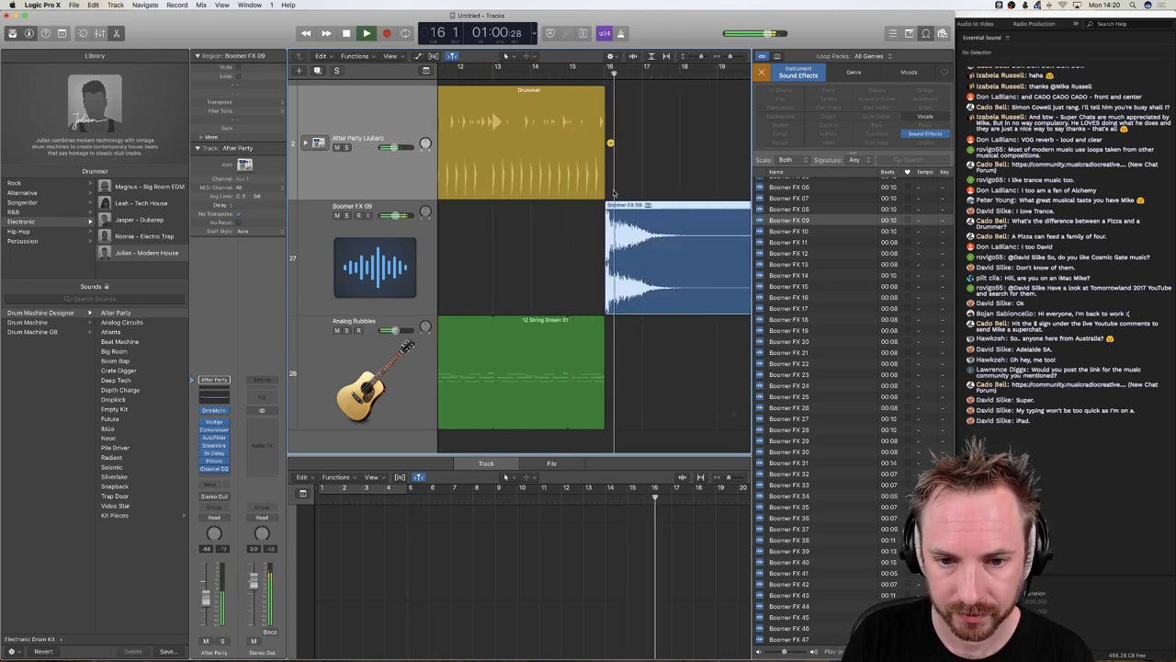
key("space")
- Try extending the looped Drummer region slightly past bar 16 and play the transition with it
mouse_move(607, 101)
left_mouse_down()
mouse_move(604, 116)
mouse_move(622, 118)
left_mouse_up()
left_click(589, 74)
key("space")
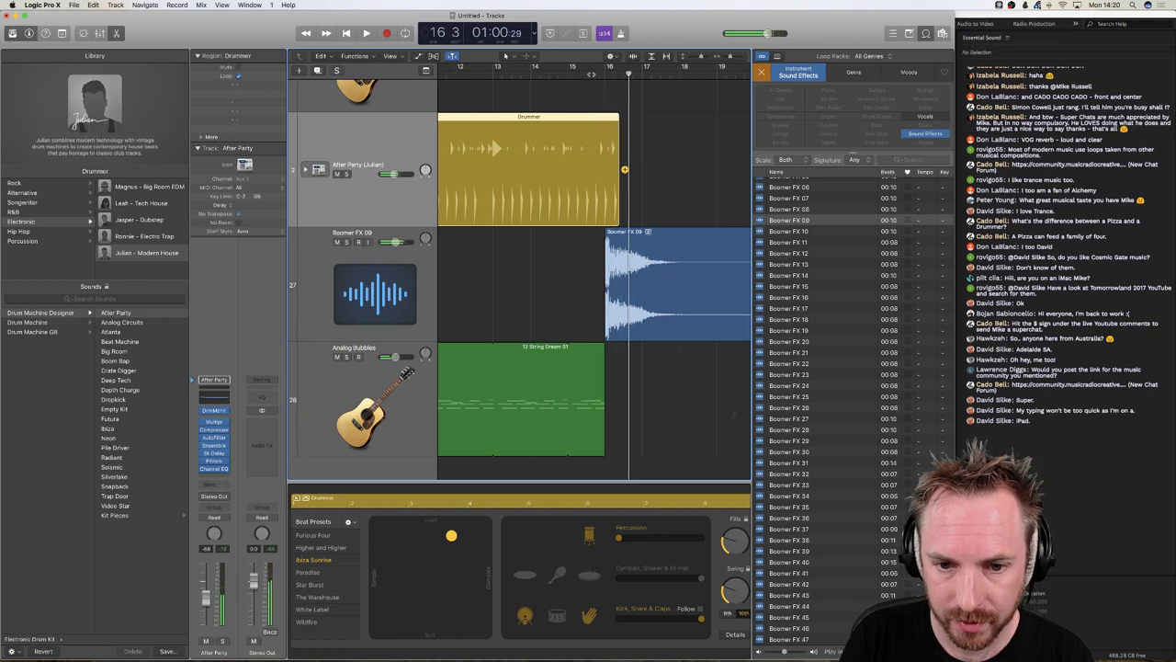
left_click_drag(619, 201, 611, 201)
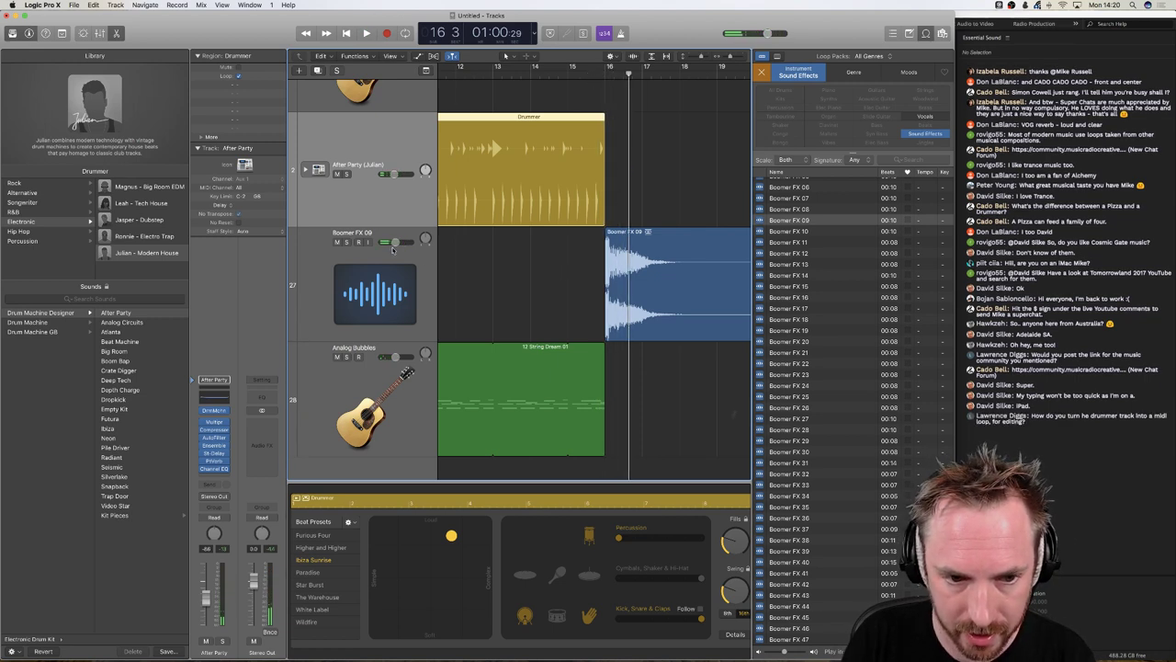
- Lower the Boomer FX 09 track's volume to about -12 dB and replay the ending from about bar 15
left_click(586, 75)
key("space")
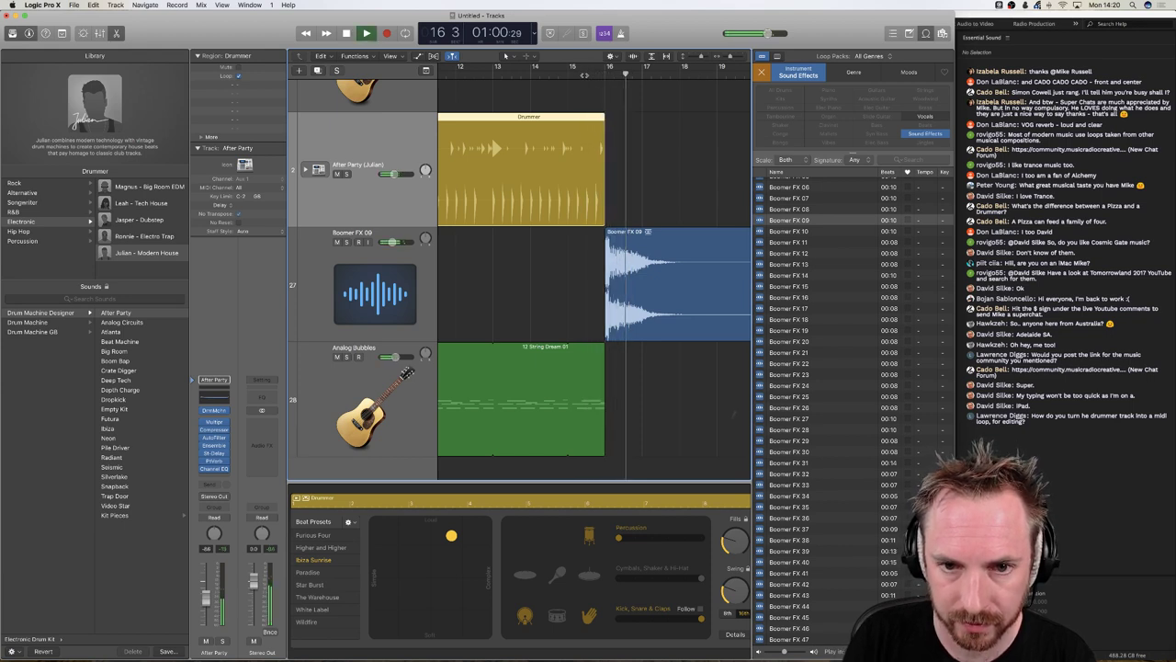
key("space")
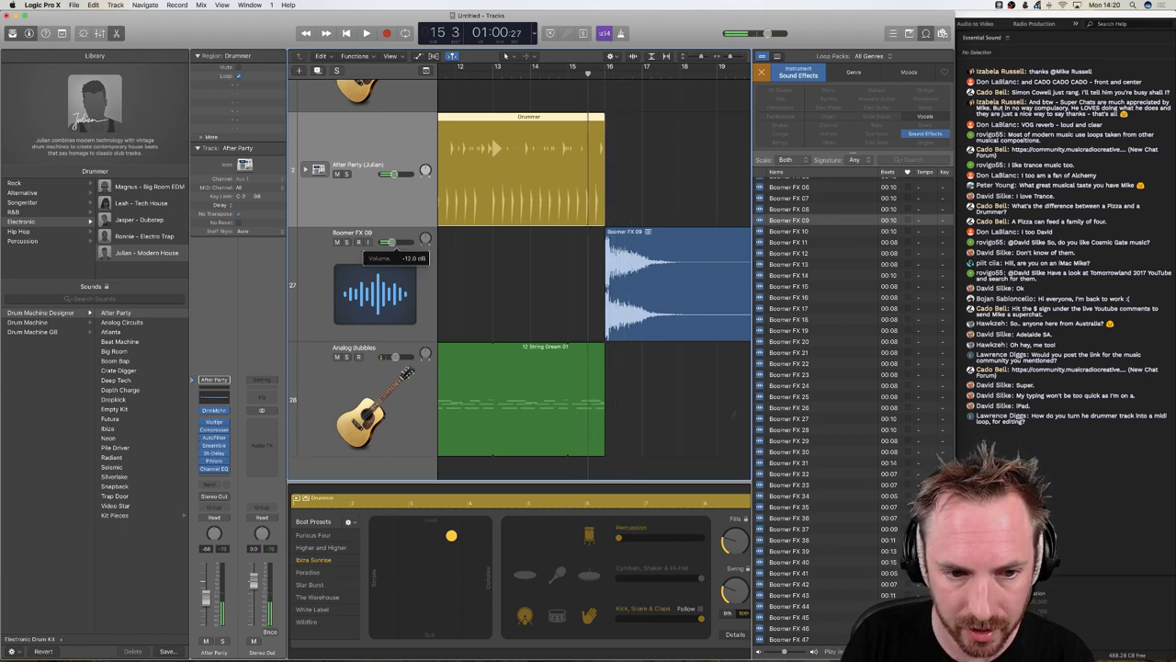
key("space")
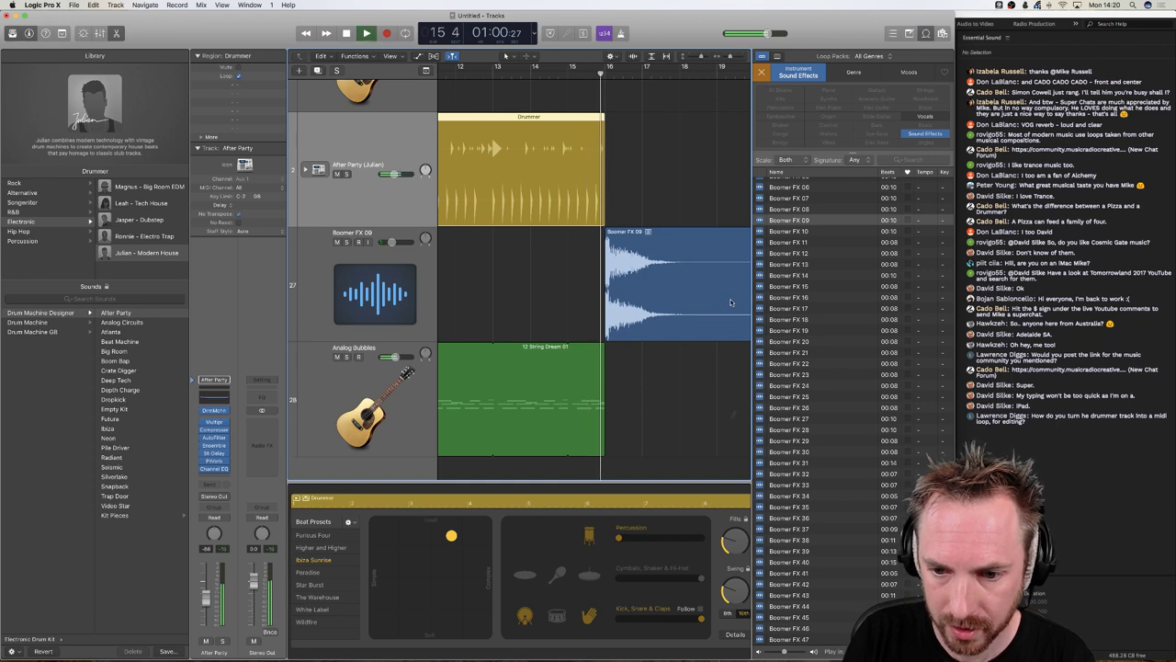
key("space")
- Clear the Sound Effects filter, limit the loops to the Electro House pack and browse its bass and synth loops
scroll(630, 348, "left", 10)
scroll(630, 348, "right", 15)
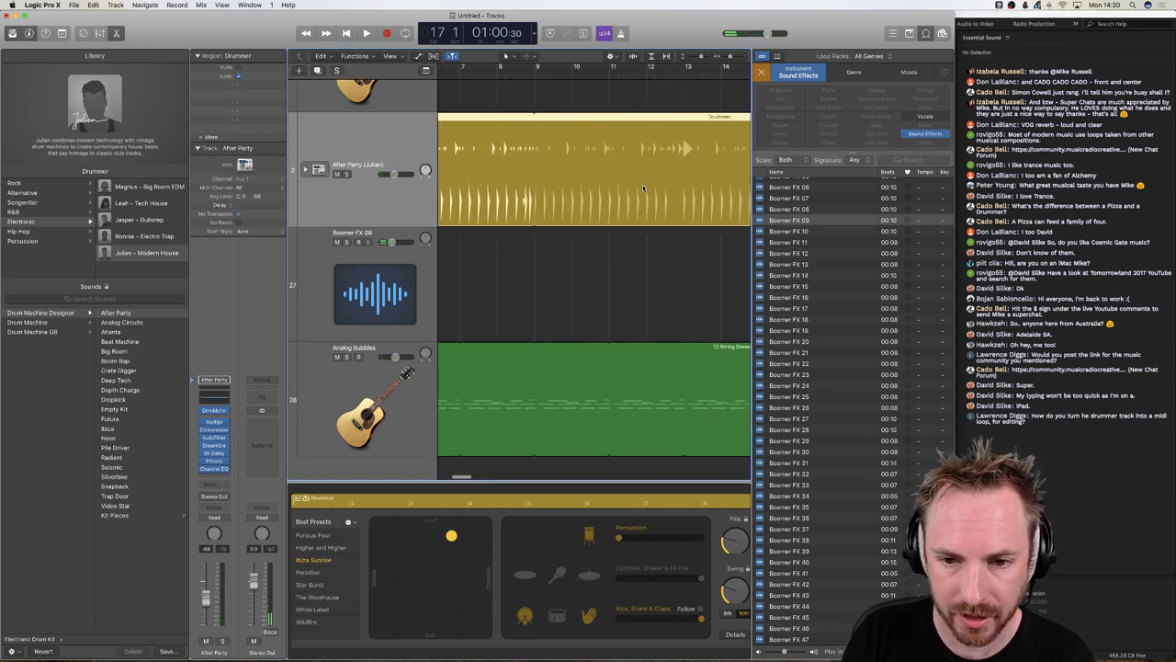
scroll(643, 188, "left", 15)
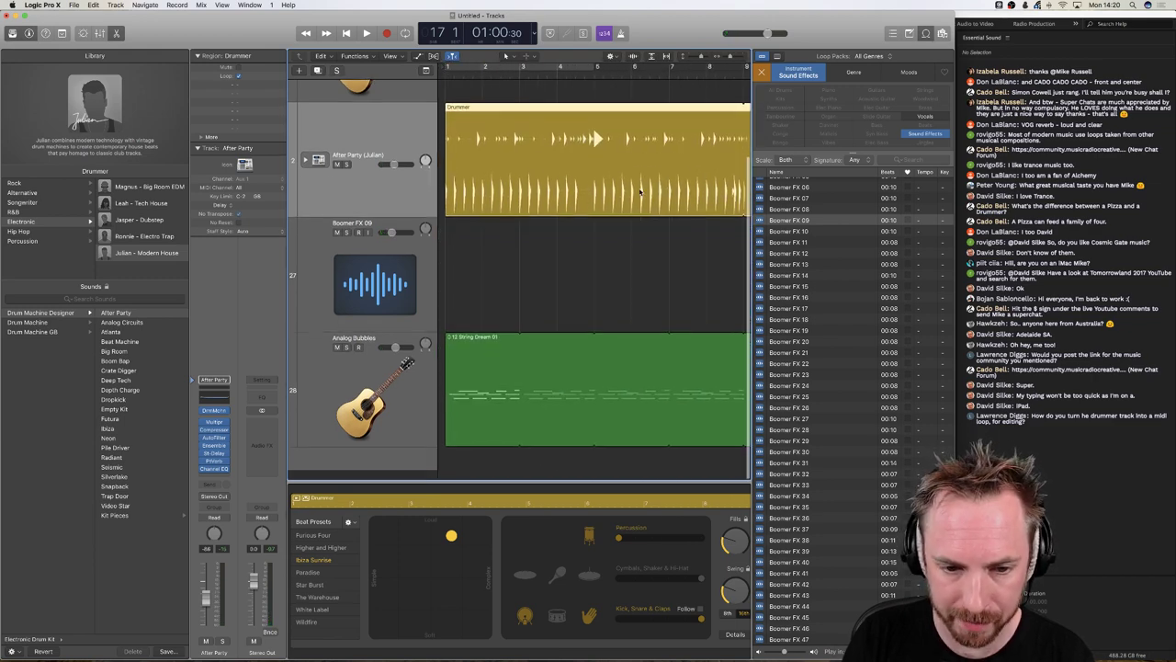
left_click(762, 74)
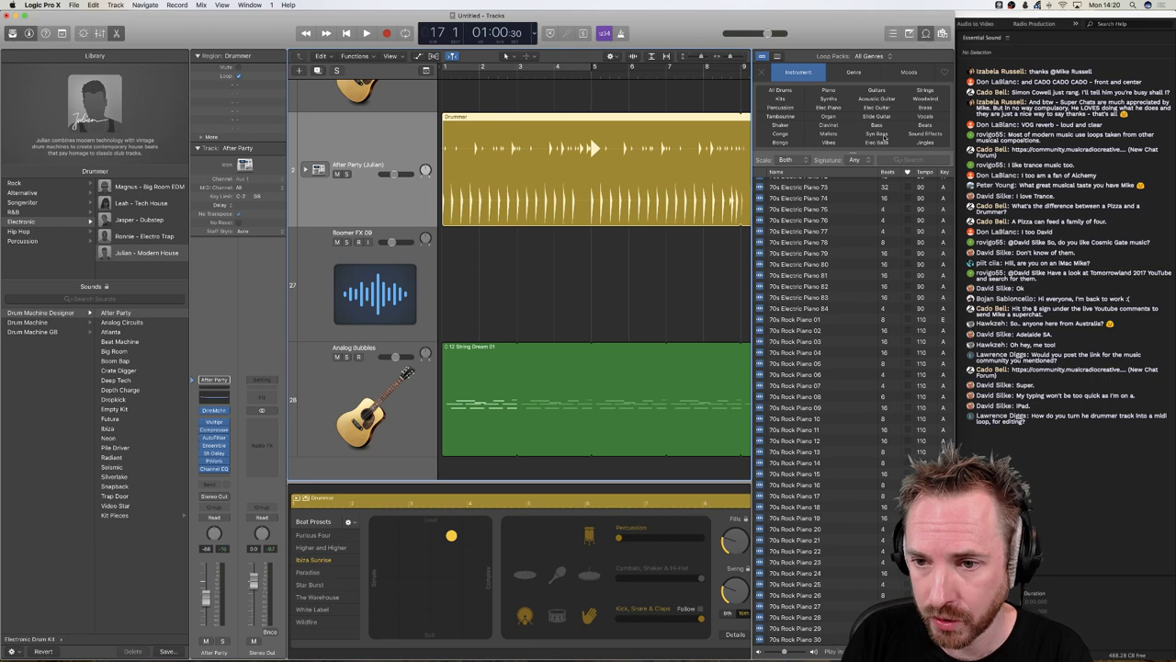
left_click(864, 56)
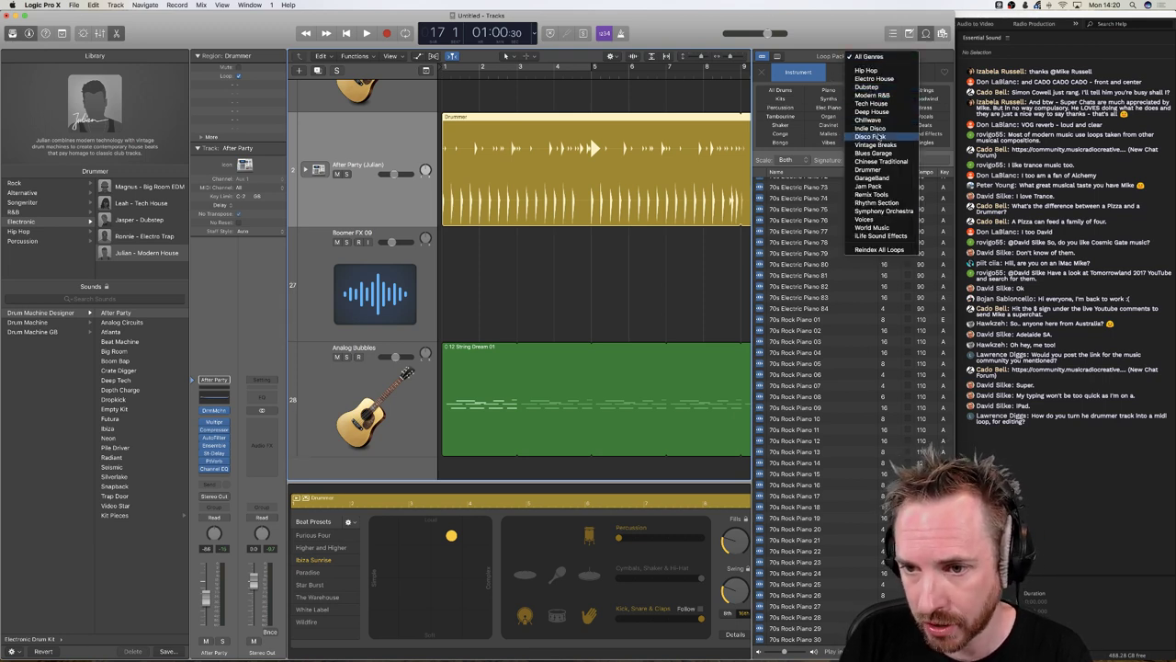
left_click(877, 79)
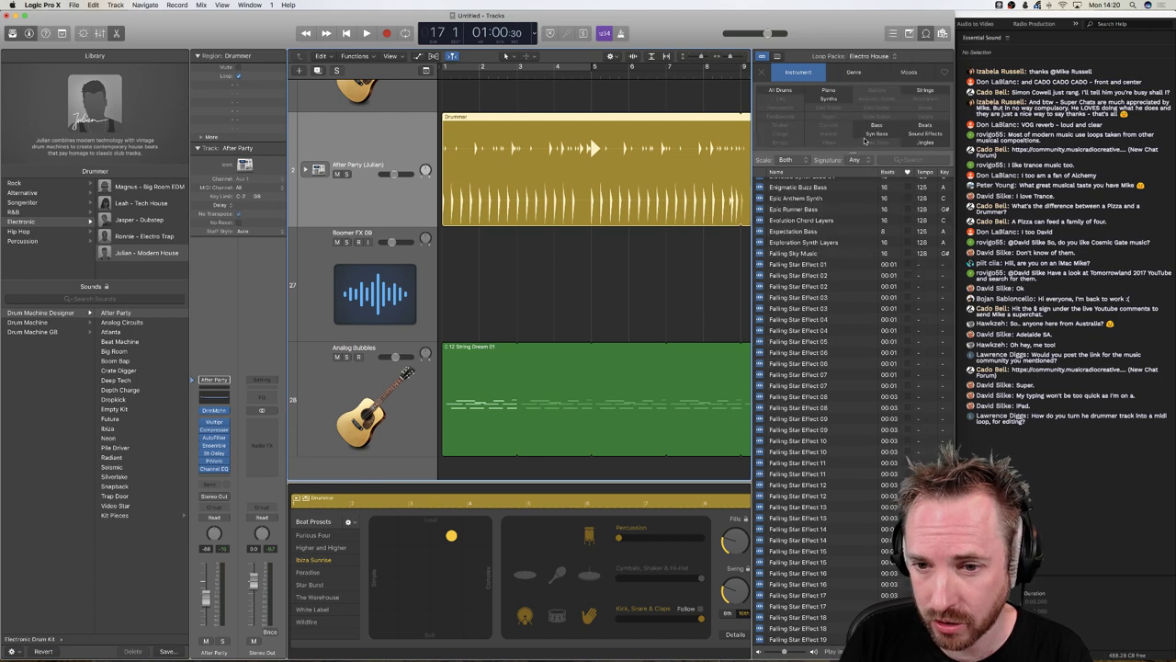
scroll(802, 324, "down", 5)
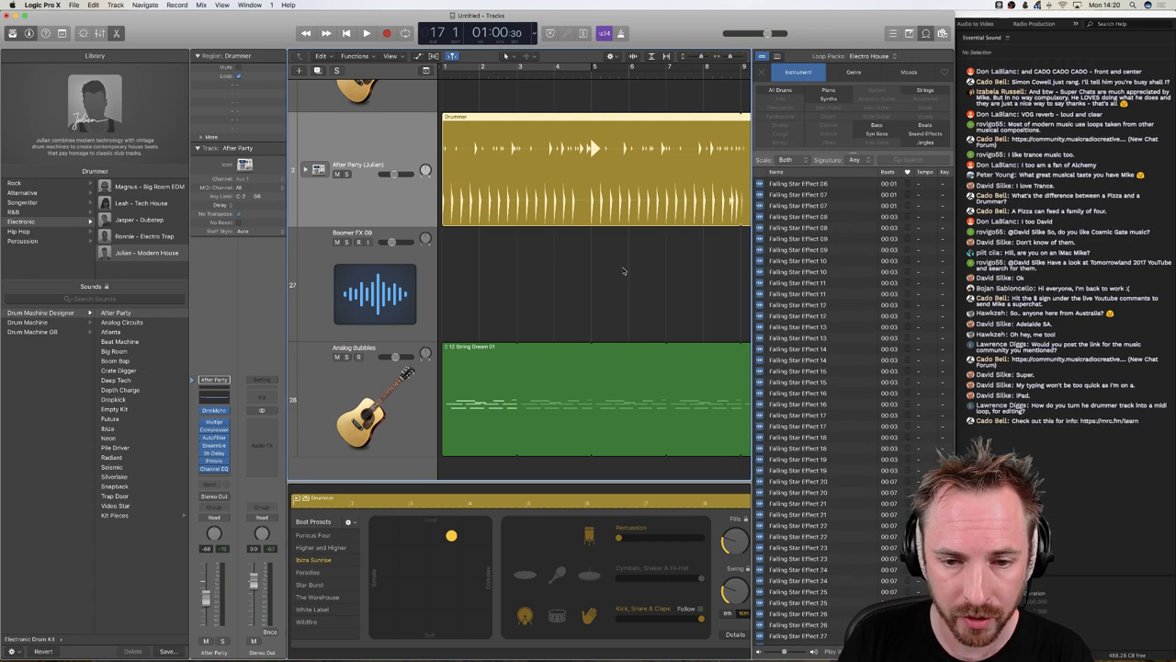
scroll(802, 309, "down", 10)
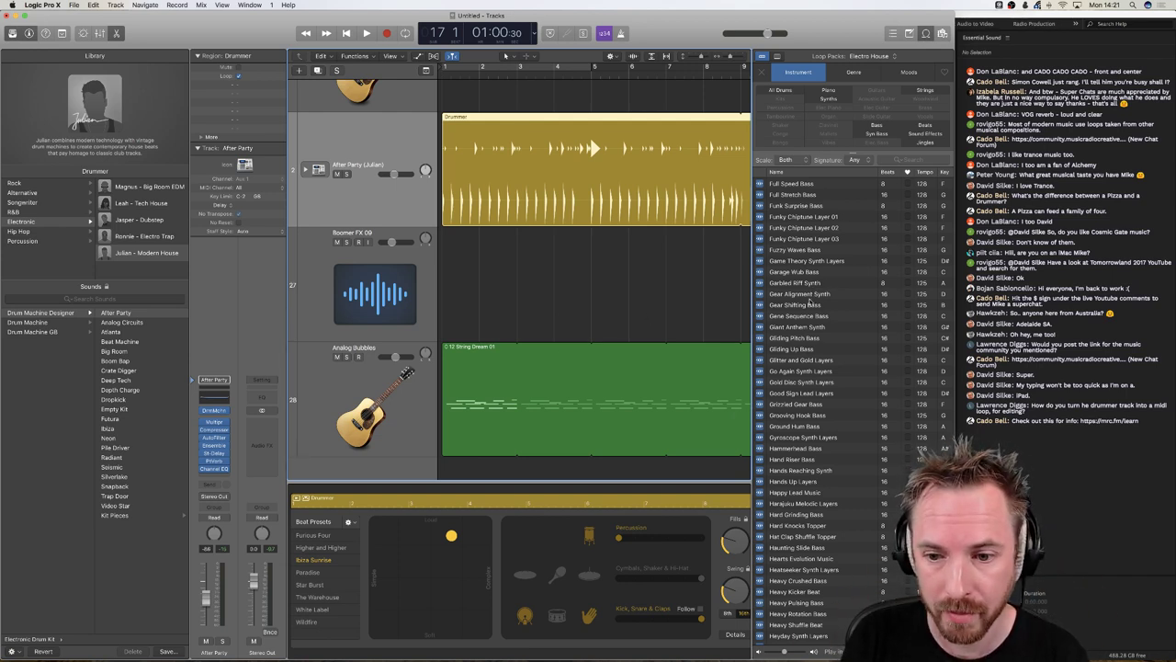
- Play the project from the beginning while comparing the Garbled Riff Synth and Gear Alignment Synth loops against it
key("space")
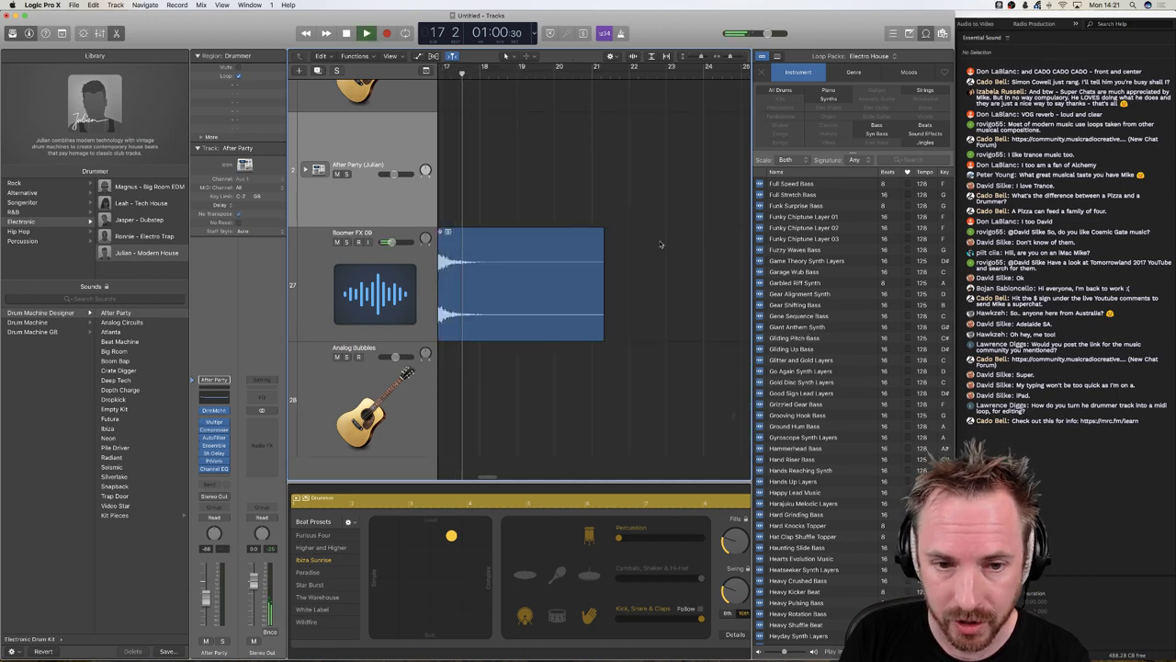
key("Return")
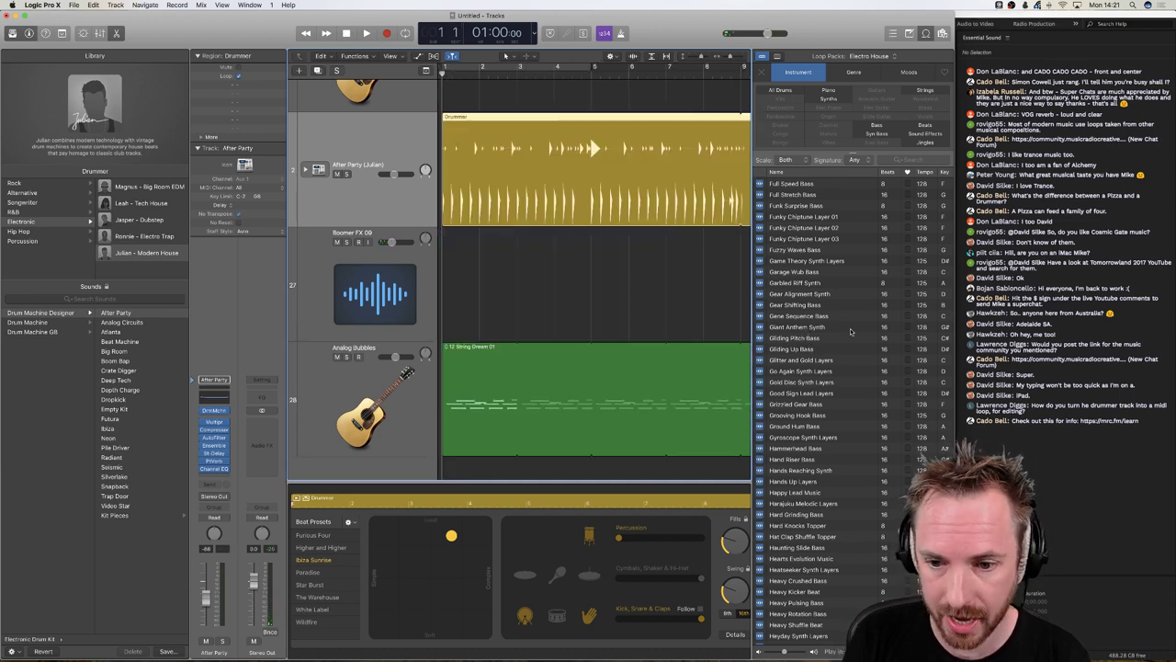
key("space")
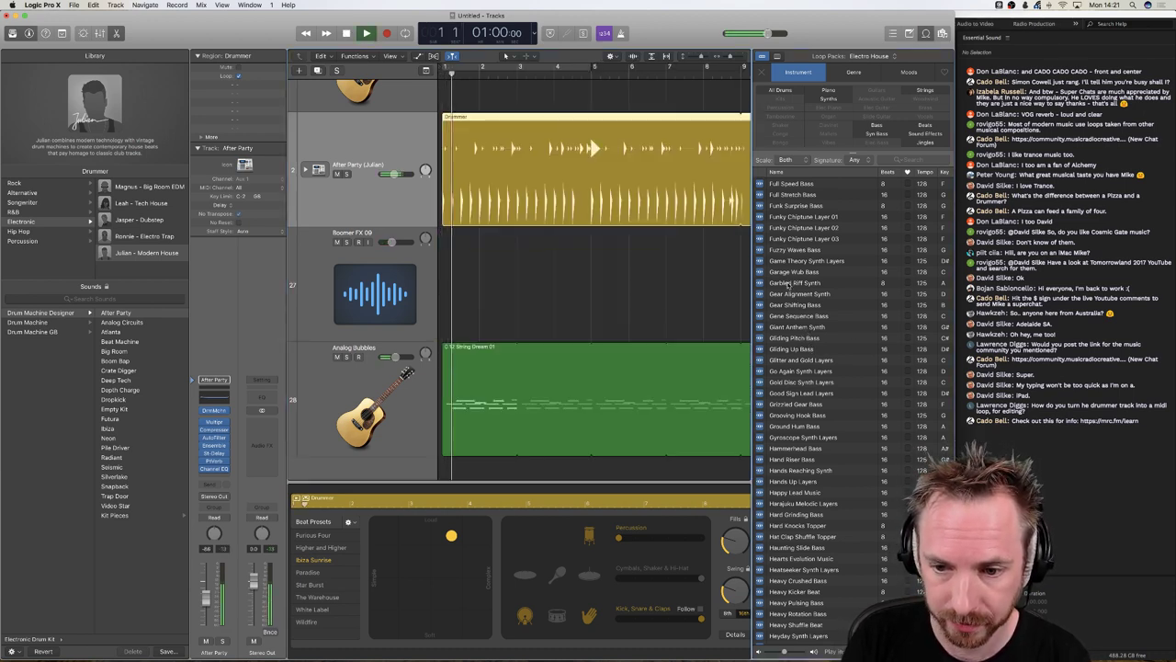
left_click(788, 283)
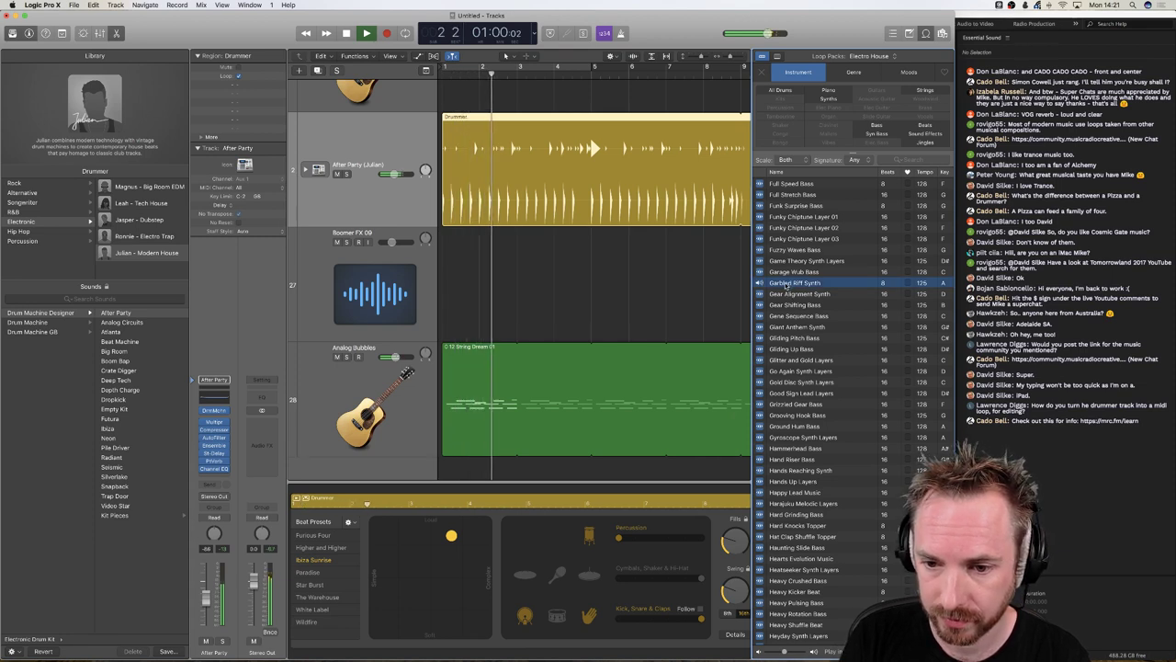
left_click(782, 294)
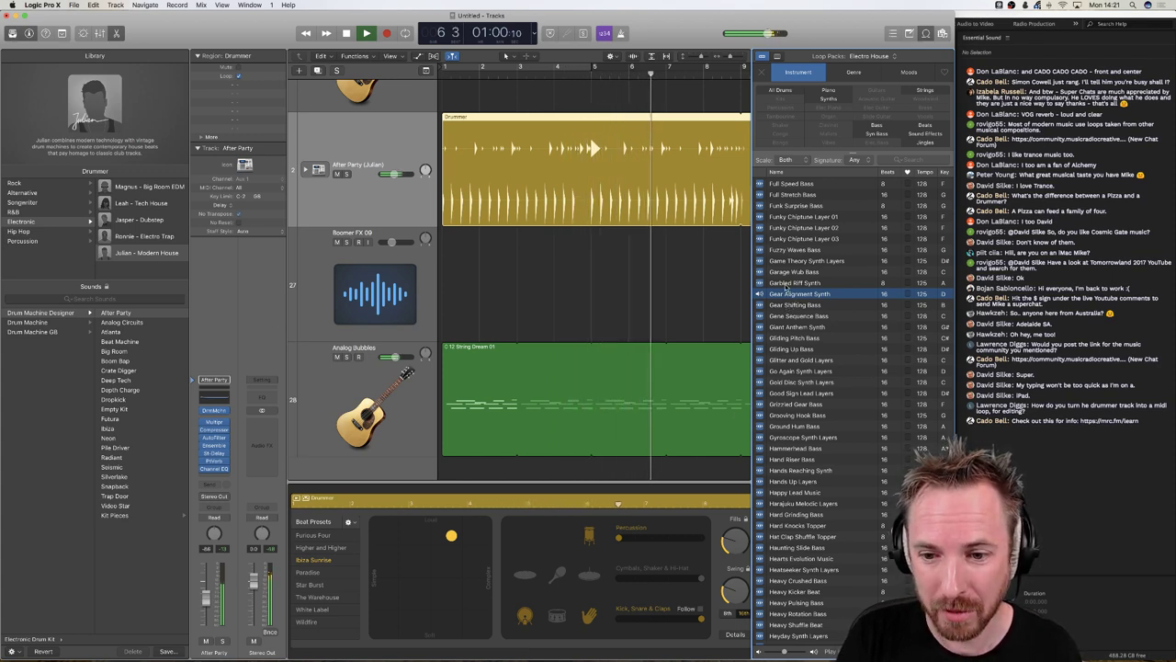
left_click(787, 284)
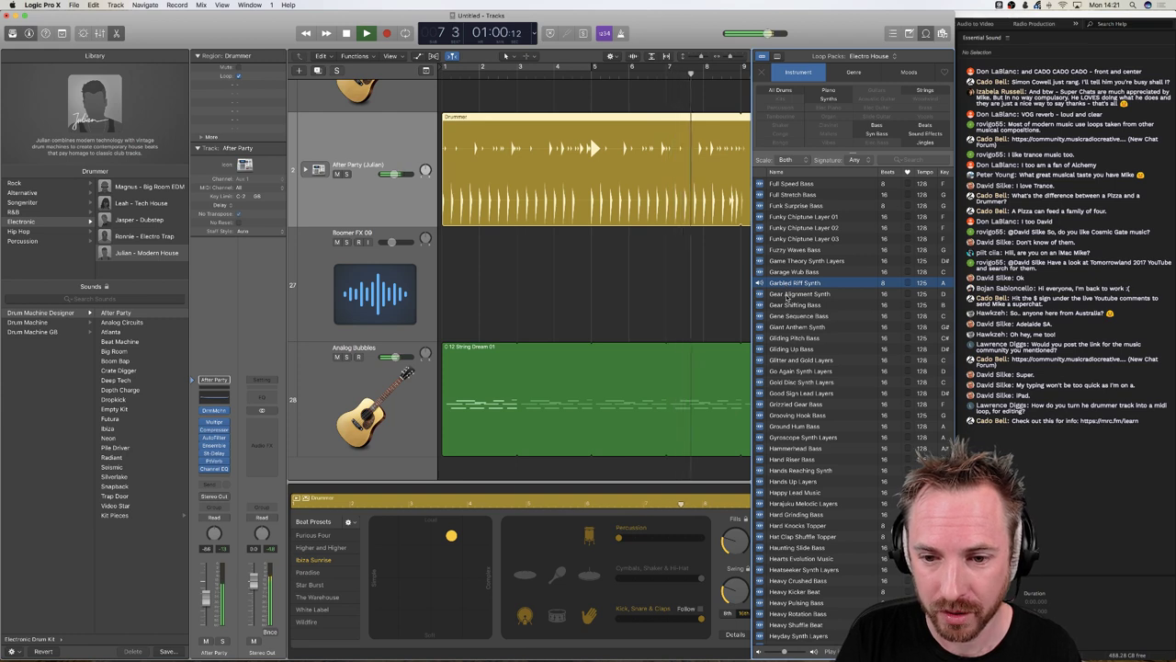
left_click(787, 295)
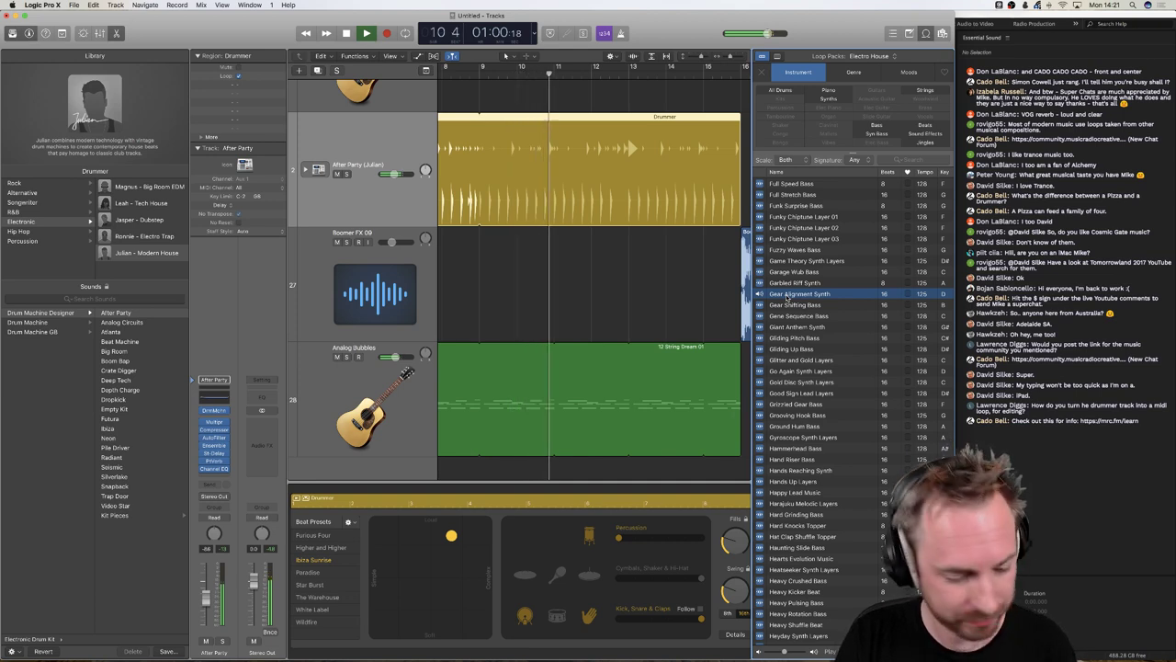
key("space")
- Try to place the Gear Alignment Synth loop at the start of the arrangement
scroll(689, 298, "left", 3)
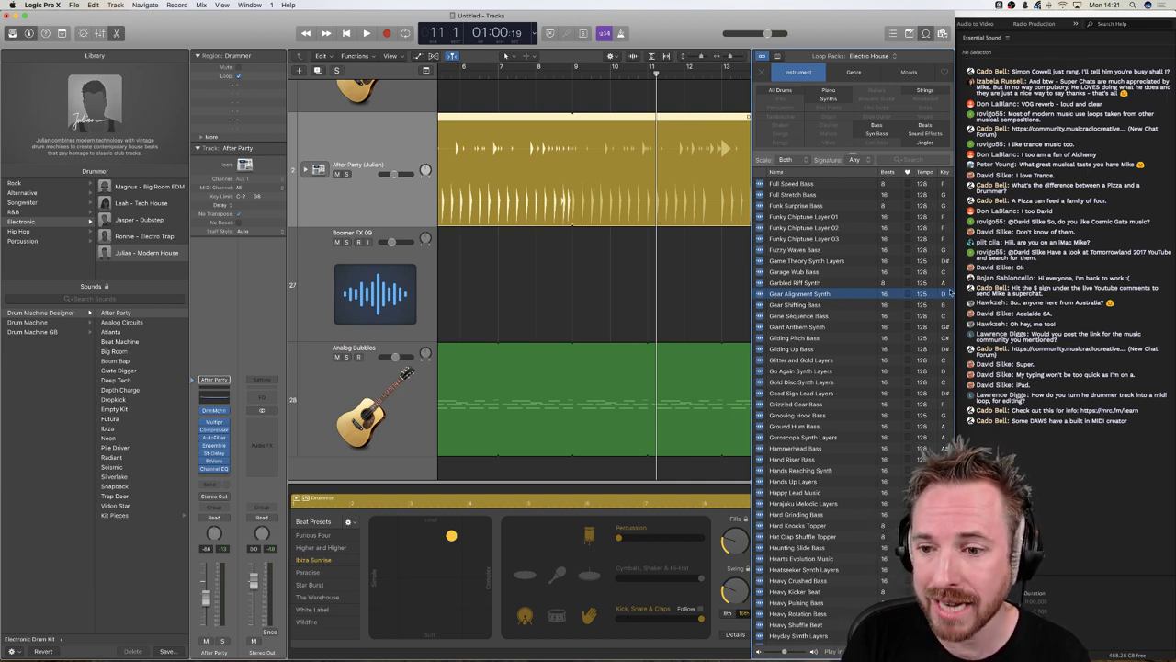
scroll(660, 302, "left", 5)
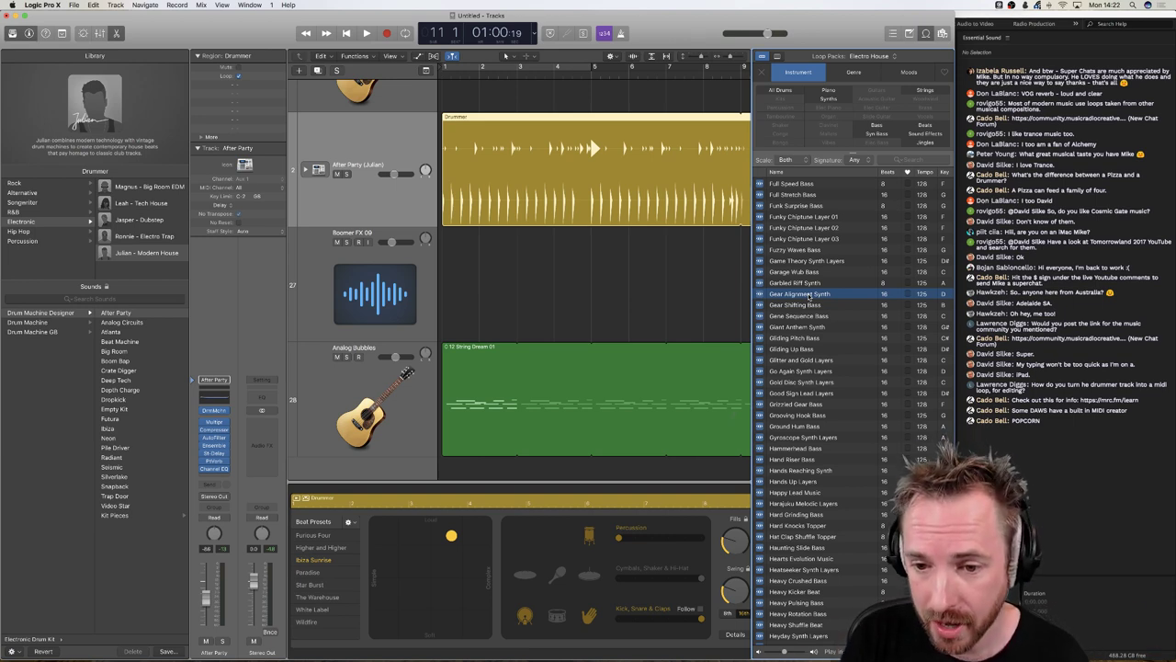
left_click_drag(809, 296, 772, 299)
scroll(588, 294, "left", 5)
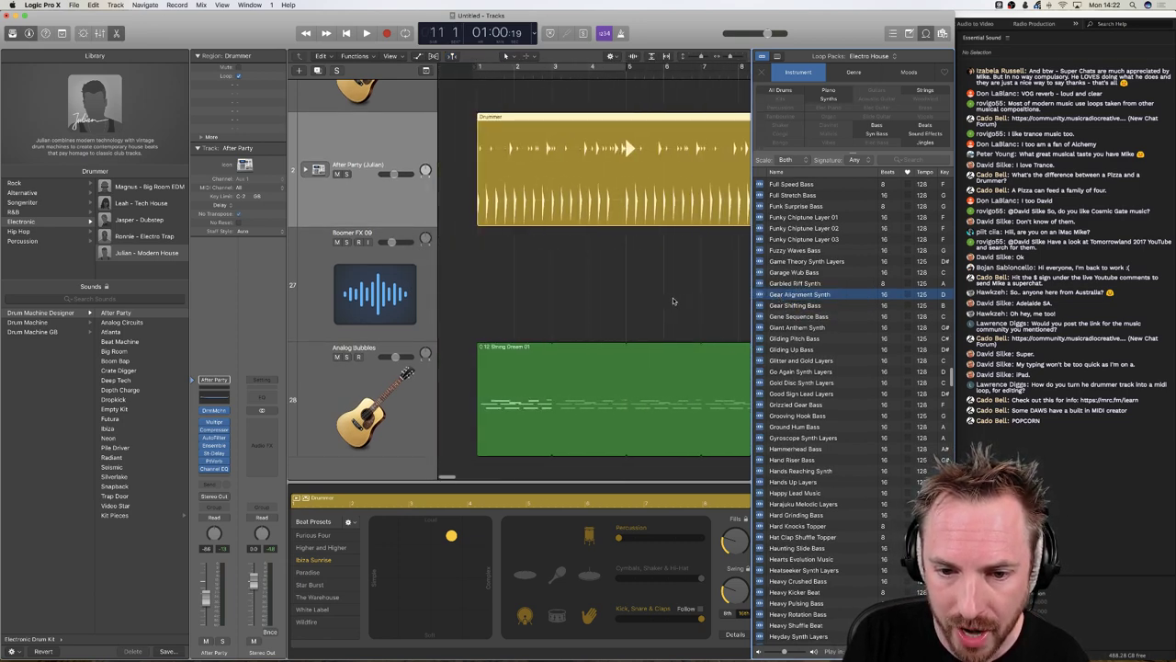
right_click(458, 293)
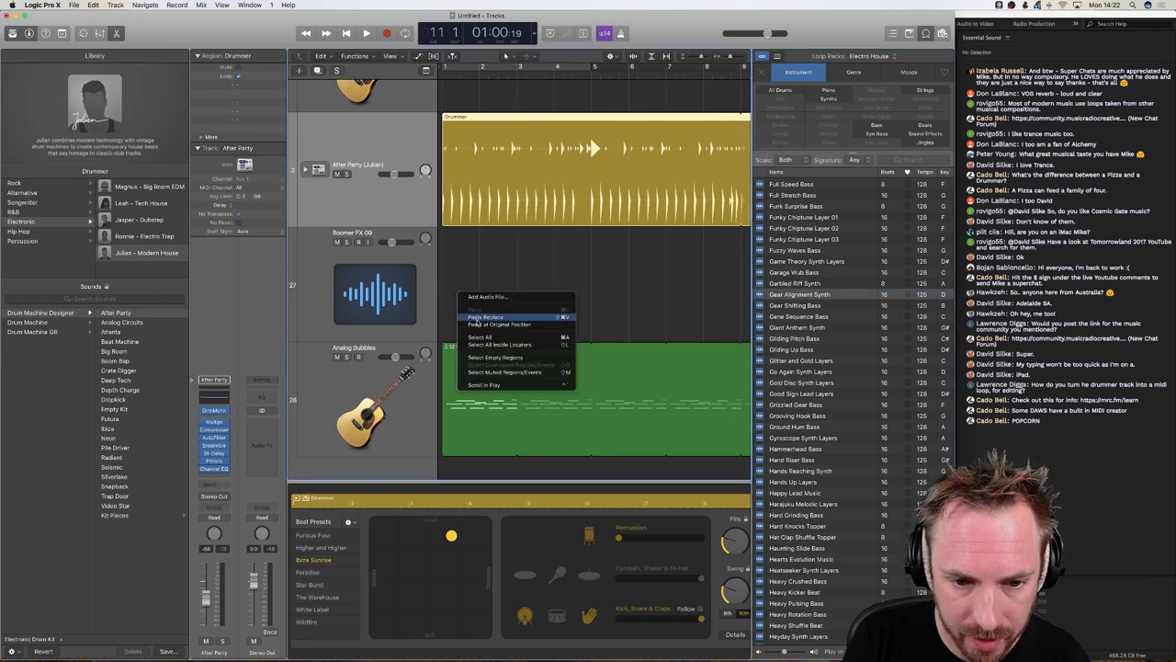
left_click(445, 258)
scroll(306, 82, "up", 4)
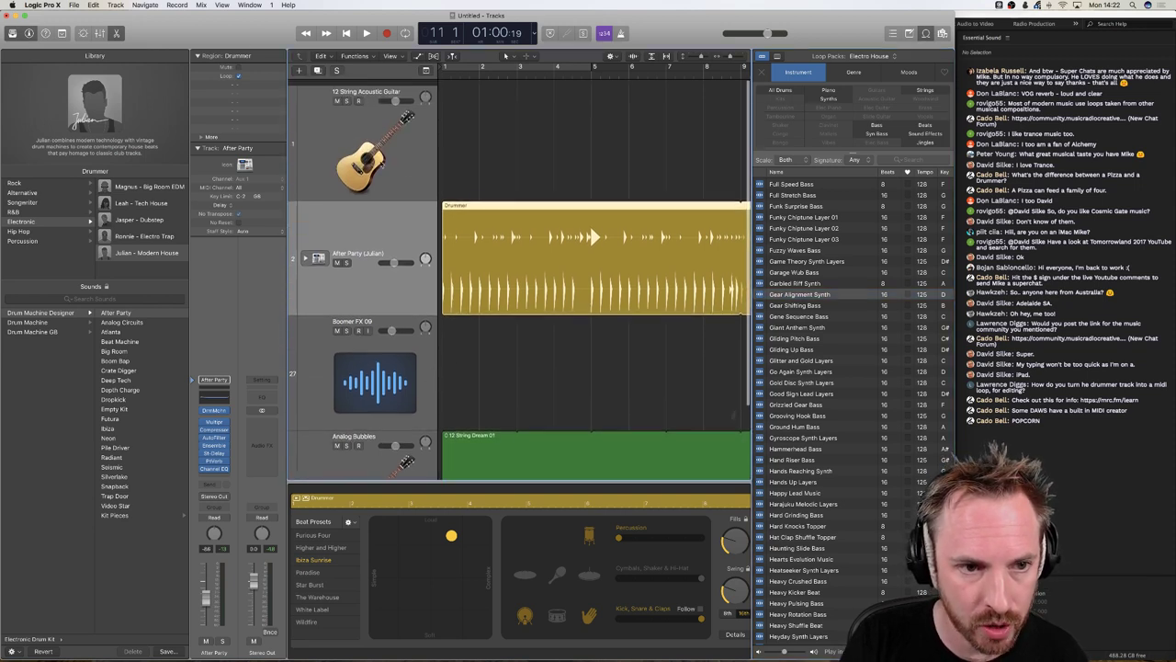
left_click(300, 72)
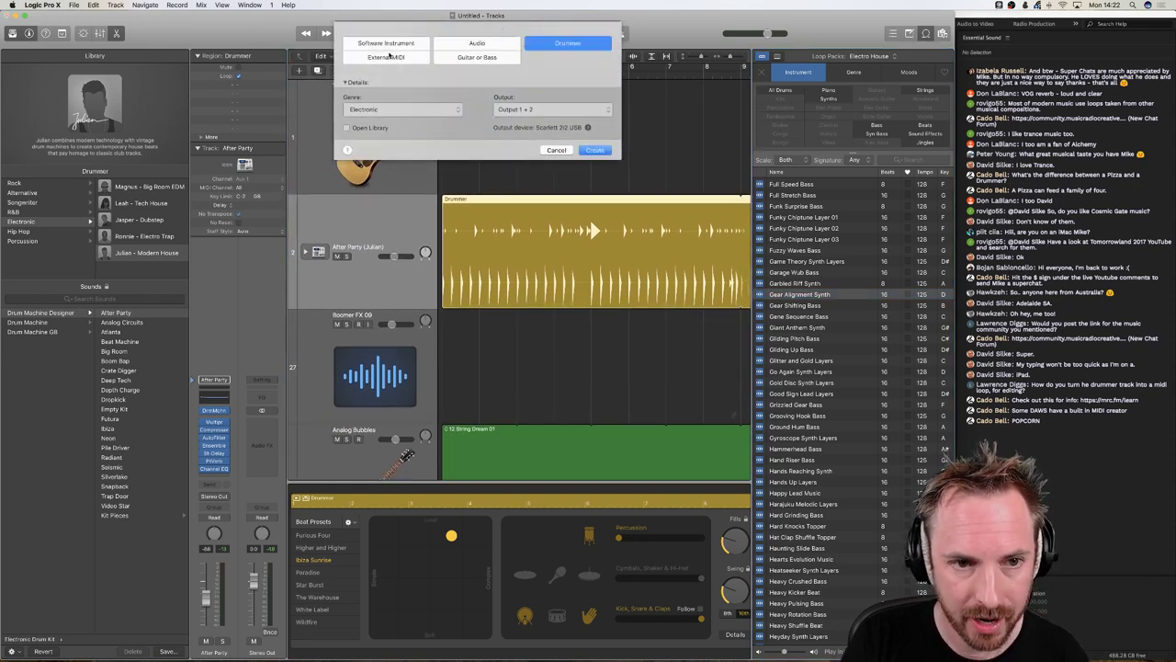
left_click(477, 43)
left_click(593, 187)
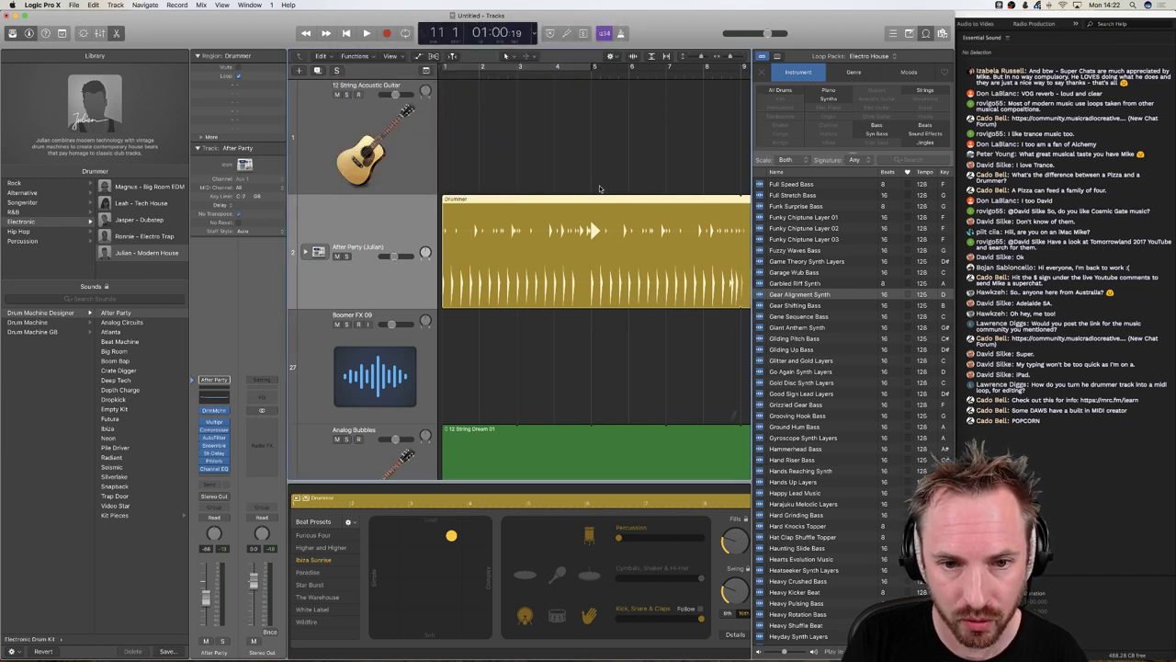
- Place the Gear Alignment Synth loop at bar 1 on its own track below the drums and loop it to the drums' end near bar 16
scroll(577, 386, "down", 1)
left_click_drag(808, 298, 488, 355)
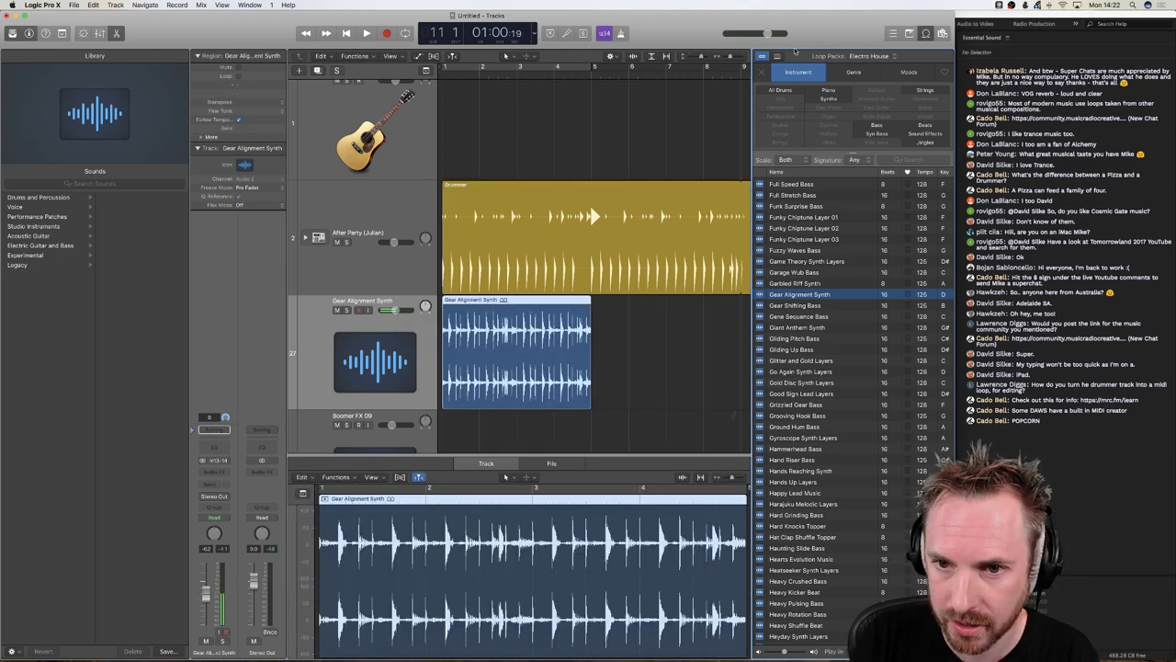
key("o")
left_click_drag(934, 59, 930, 58)
scroll(777, 277, "down", 5)
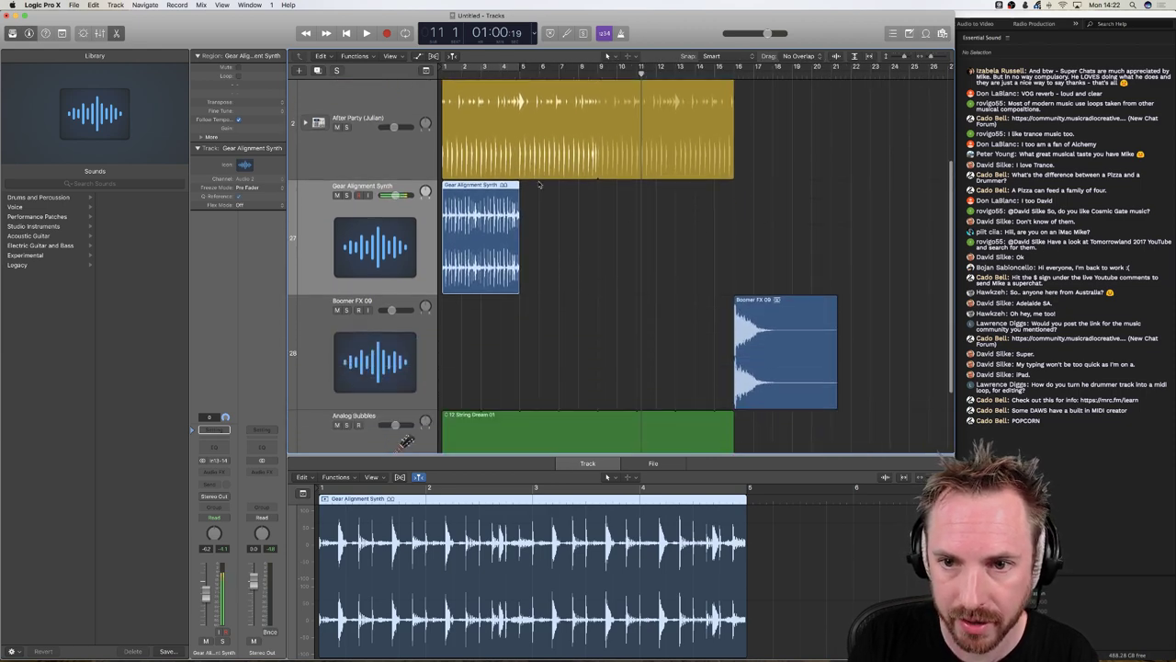
left_click(531, 188)
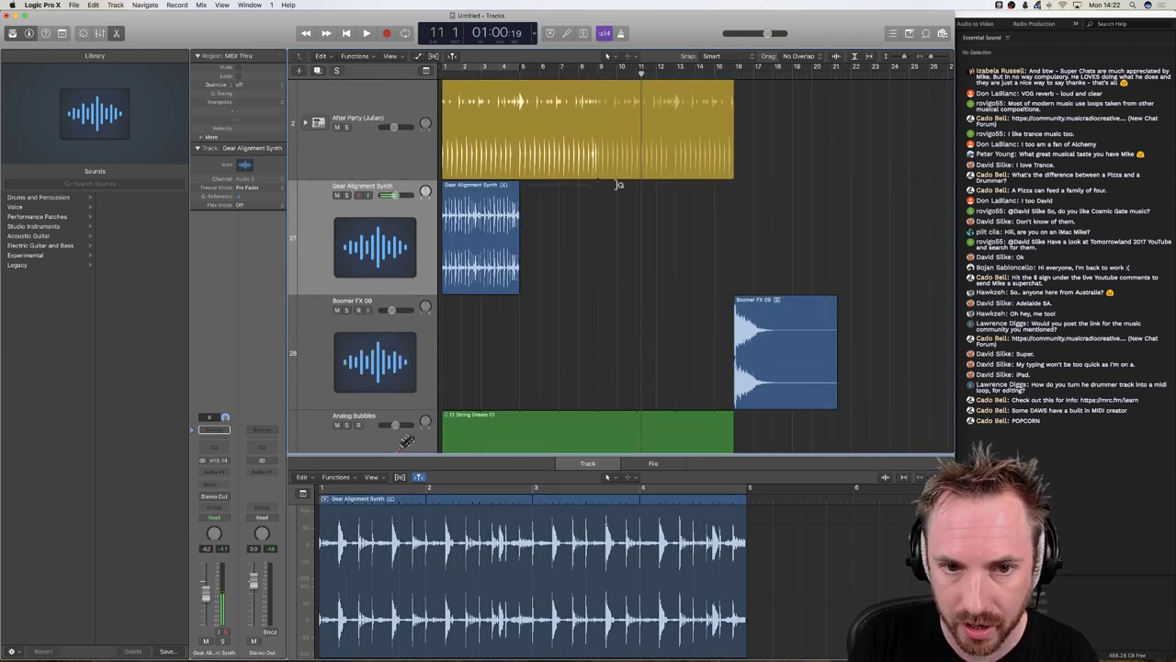
left_click_drag(523, 187, 734, 196)
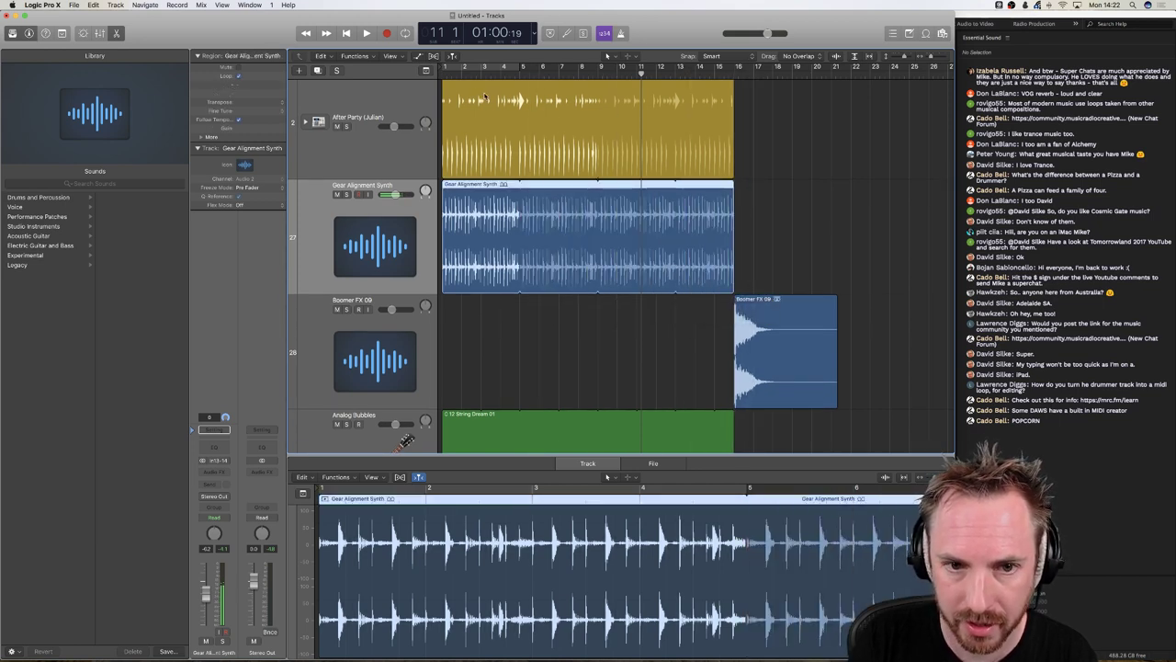
- Lower the Gear Alignment Synth track's volume to about -11 dB during playback and make its looped region start at bar 5
key("Return")
key("space")
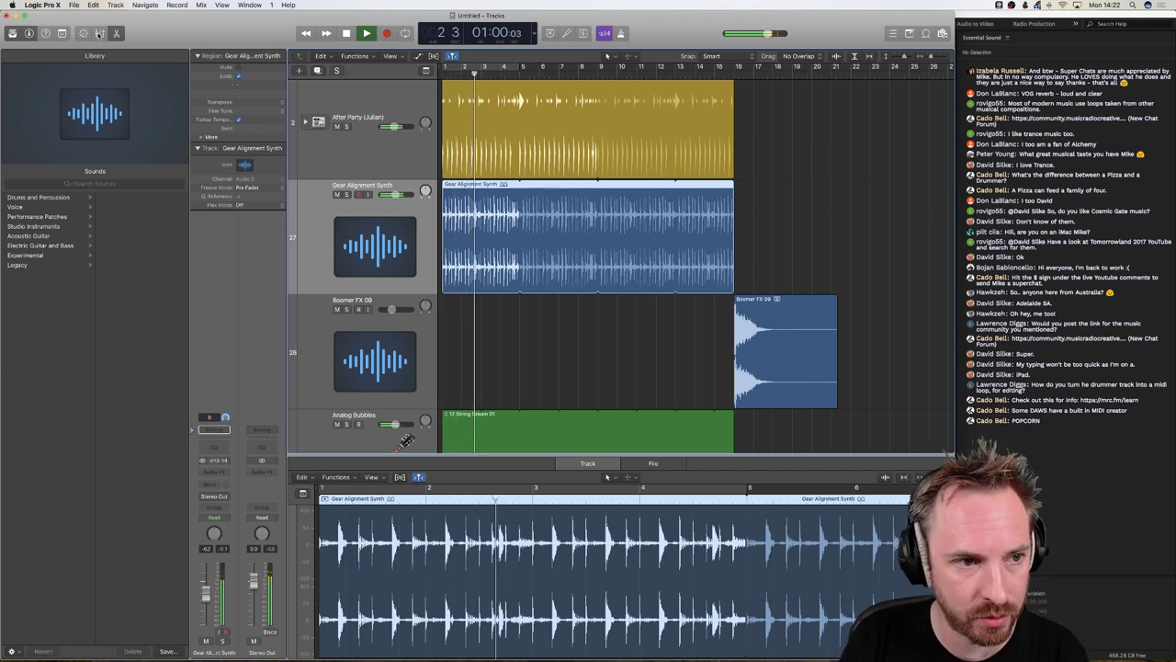
key("x")
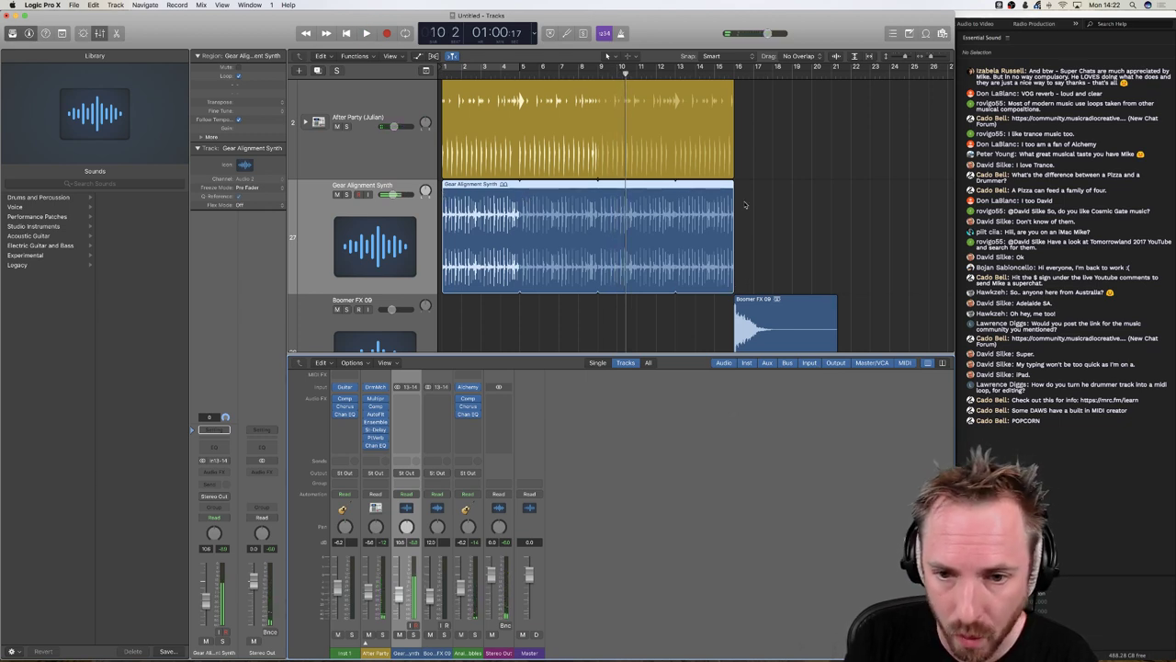
mouse_move(733, 196)
left_mouse_down()
mouse_move(520, 196)
mouse_move(503, 185)
mouse_move(733, 188)
left_mouse_up()
key("space")
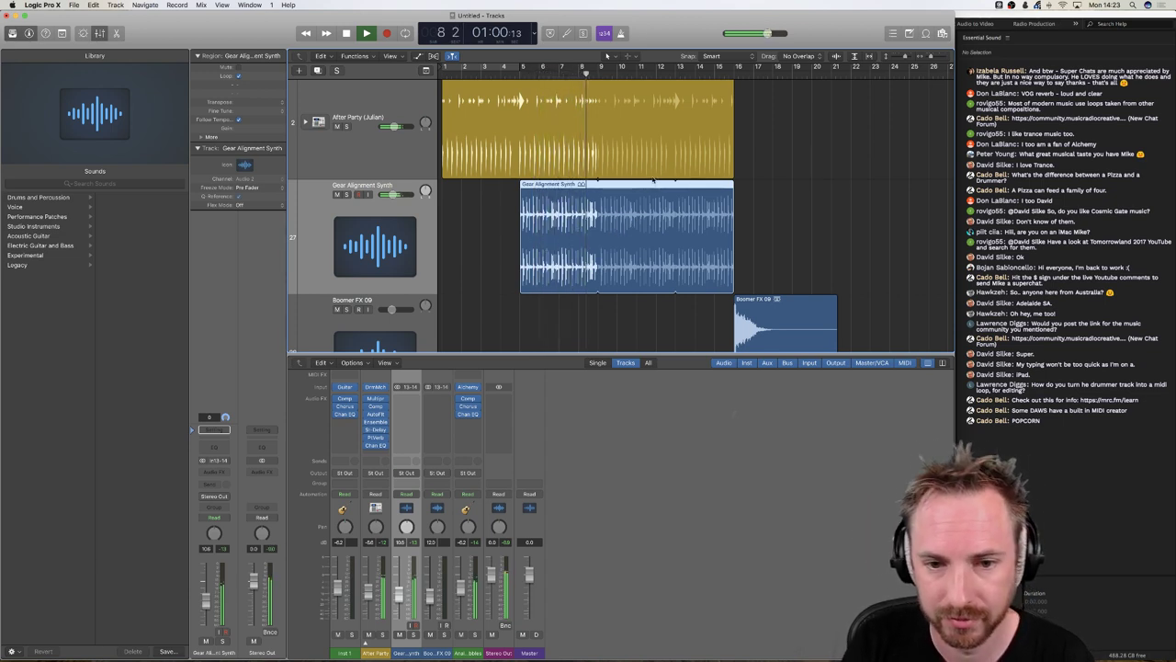
- Shorten the Gear Alignment Synth region to bars 5–9, copy it to bar 9 and play the copy
left_click_drag(733, 184, 599, 187)
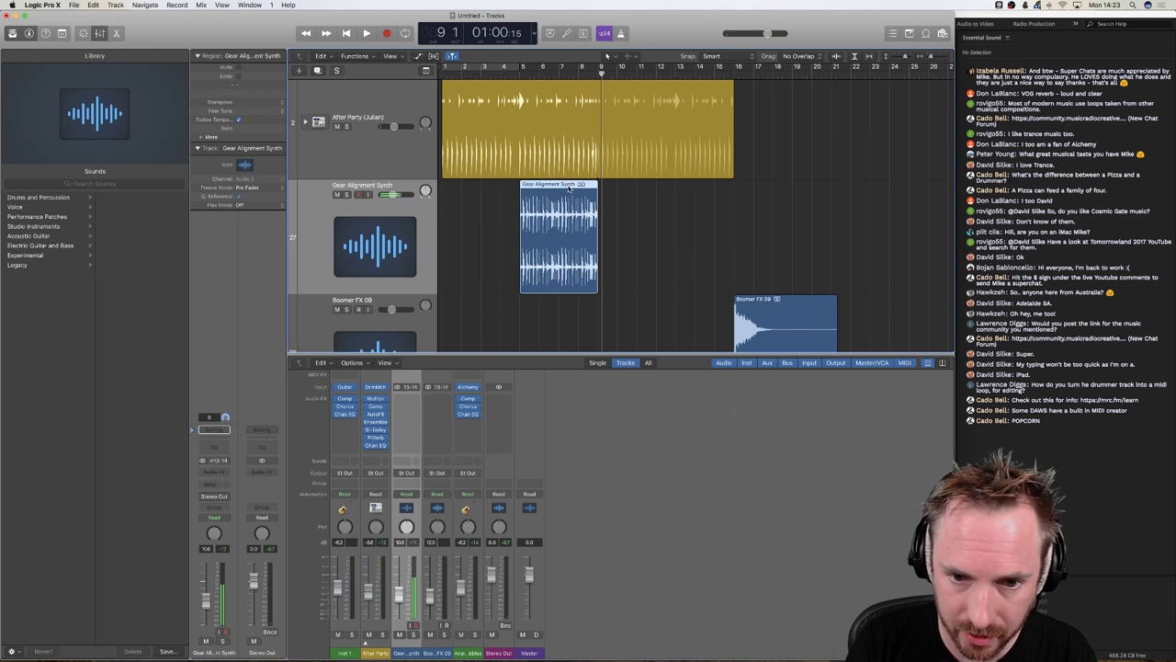
left_click_drag(568, 187, 645, 186)
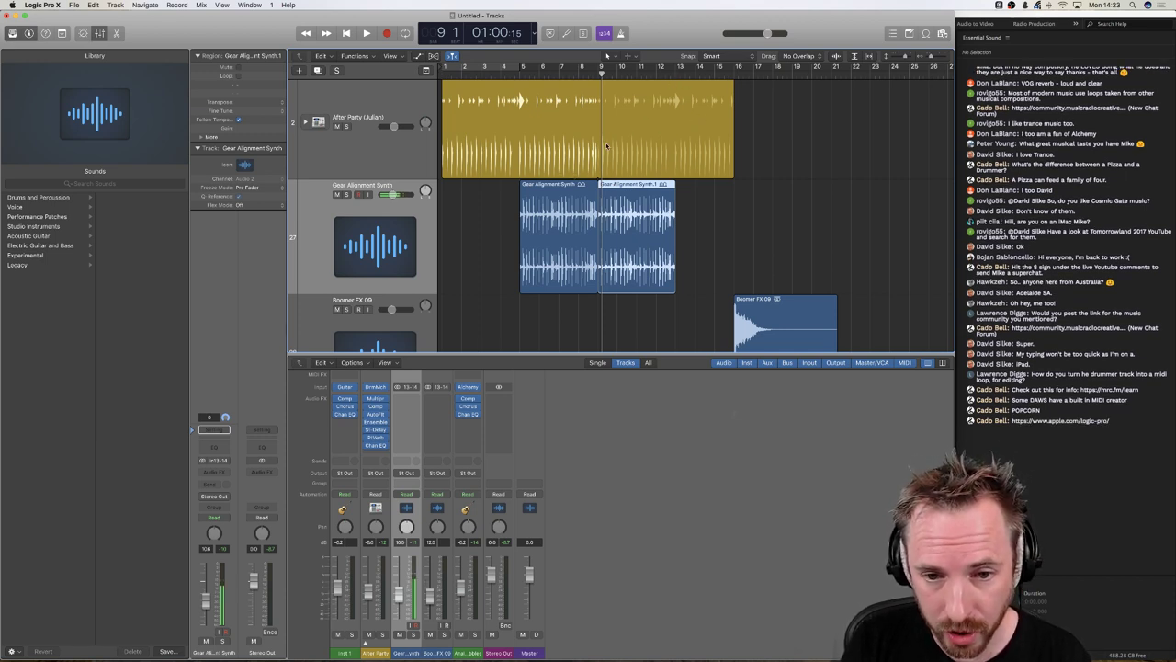
key("space")
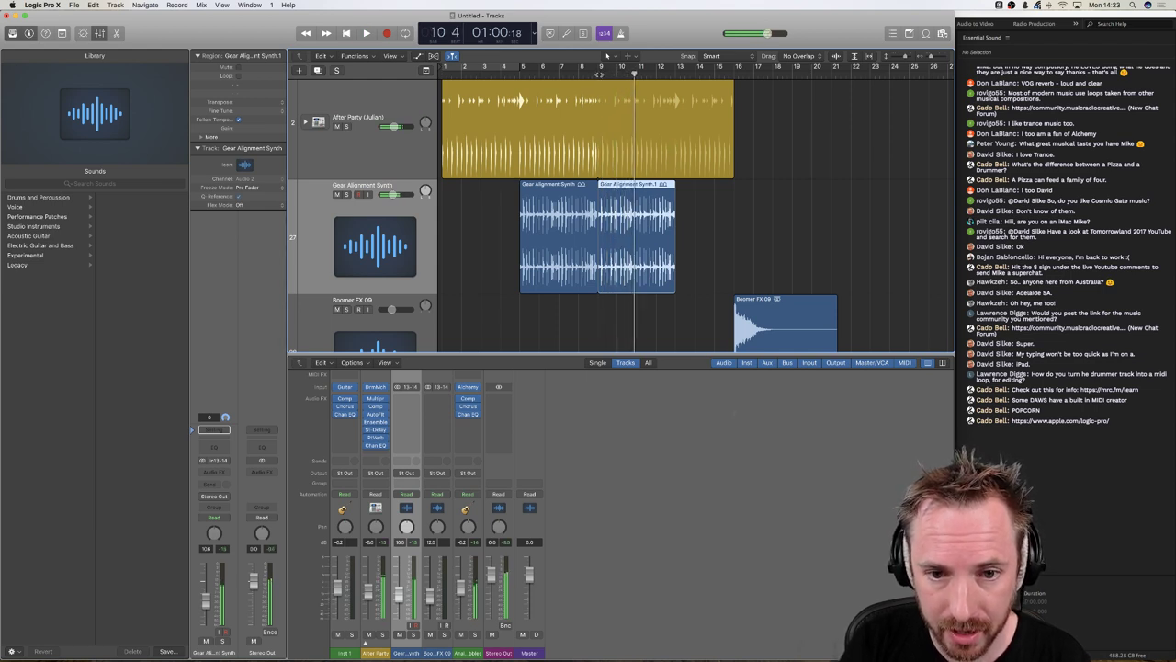
- Transpose the copied Gear Alignment Synth region by +2 and play both regions from bar 5
double_click(629, 210)
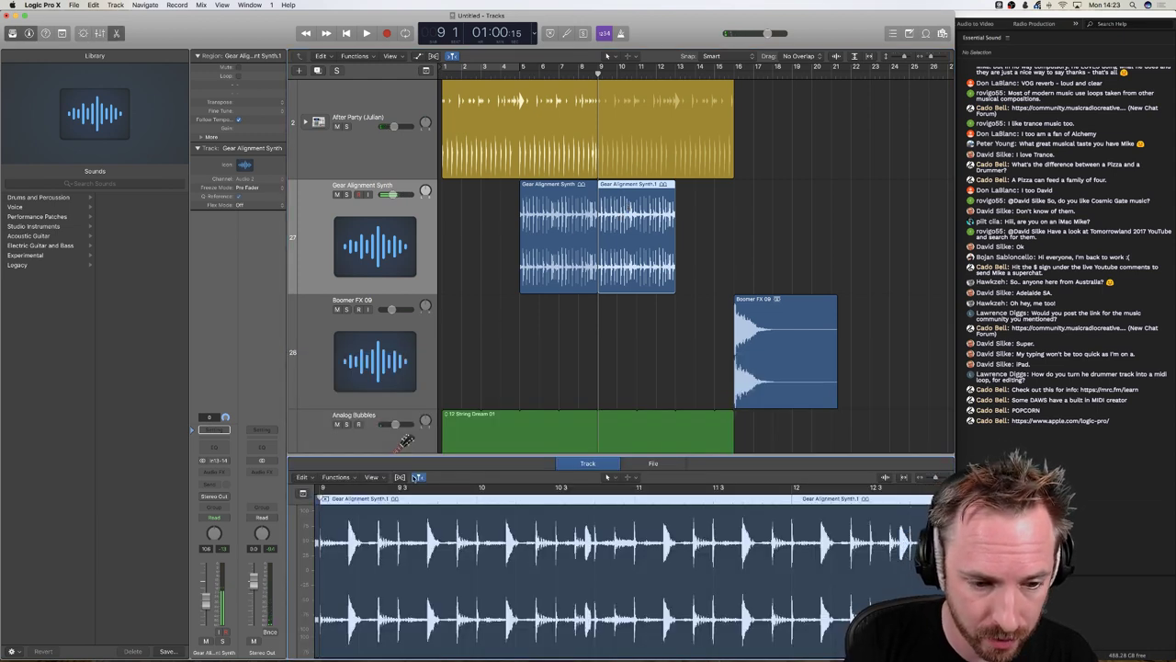
left_click(388, 59)
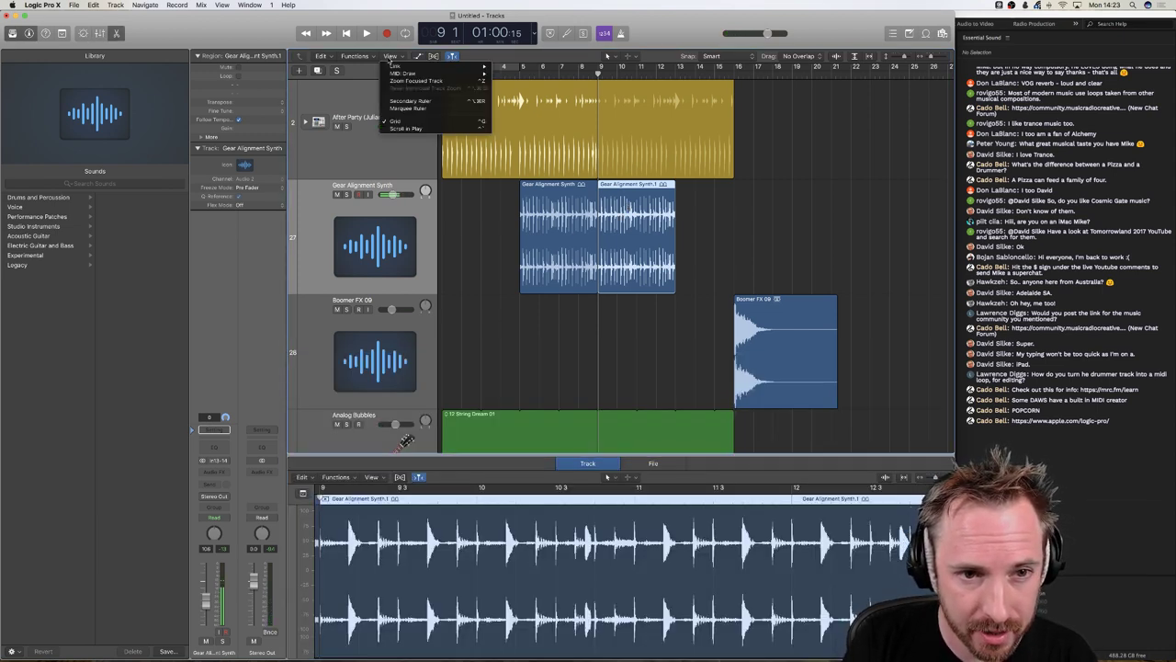
left_click(367, 60)
left_click(331, 58)
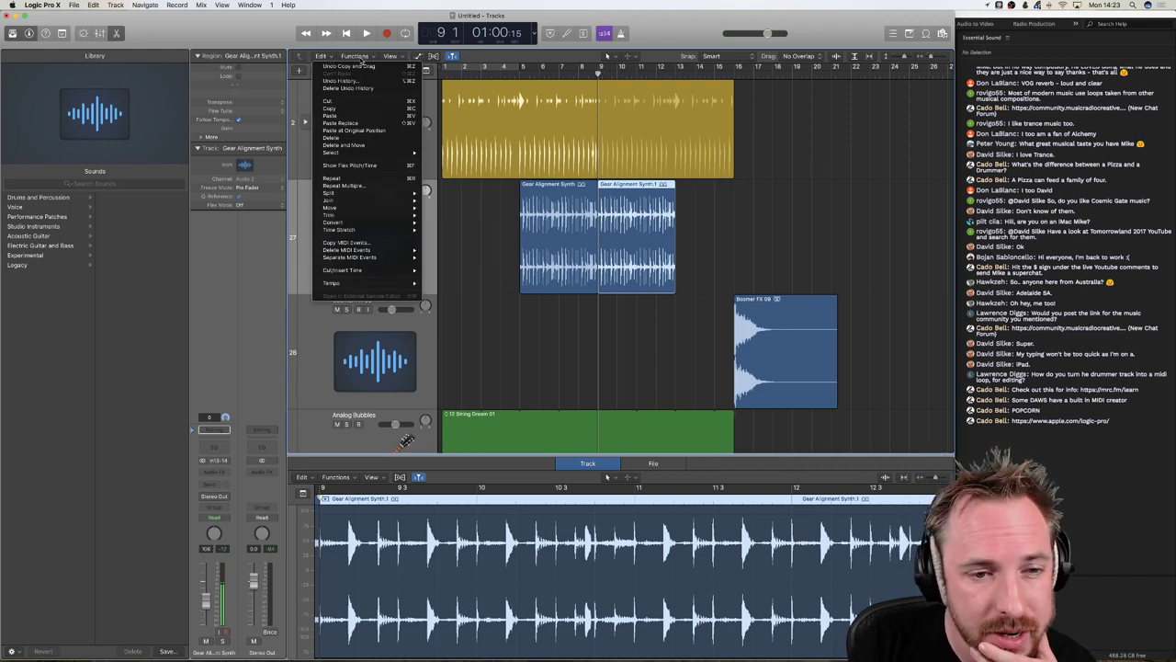
left_click(632, 220)
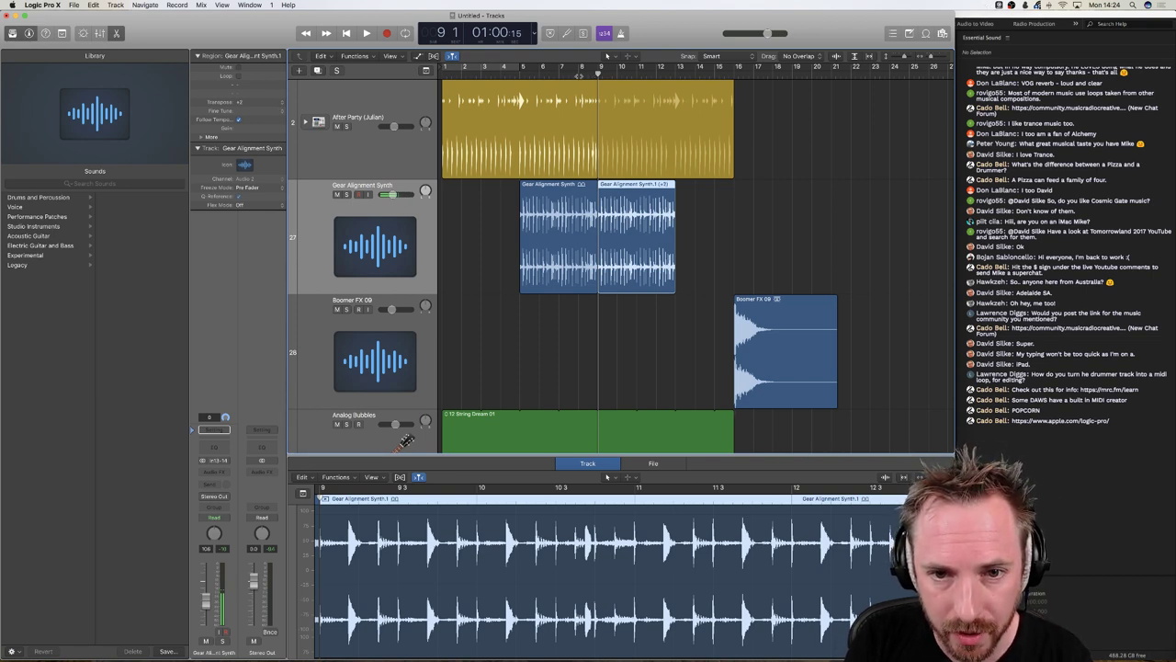
left_click(522, 77)
key("space")
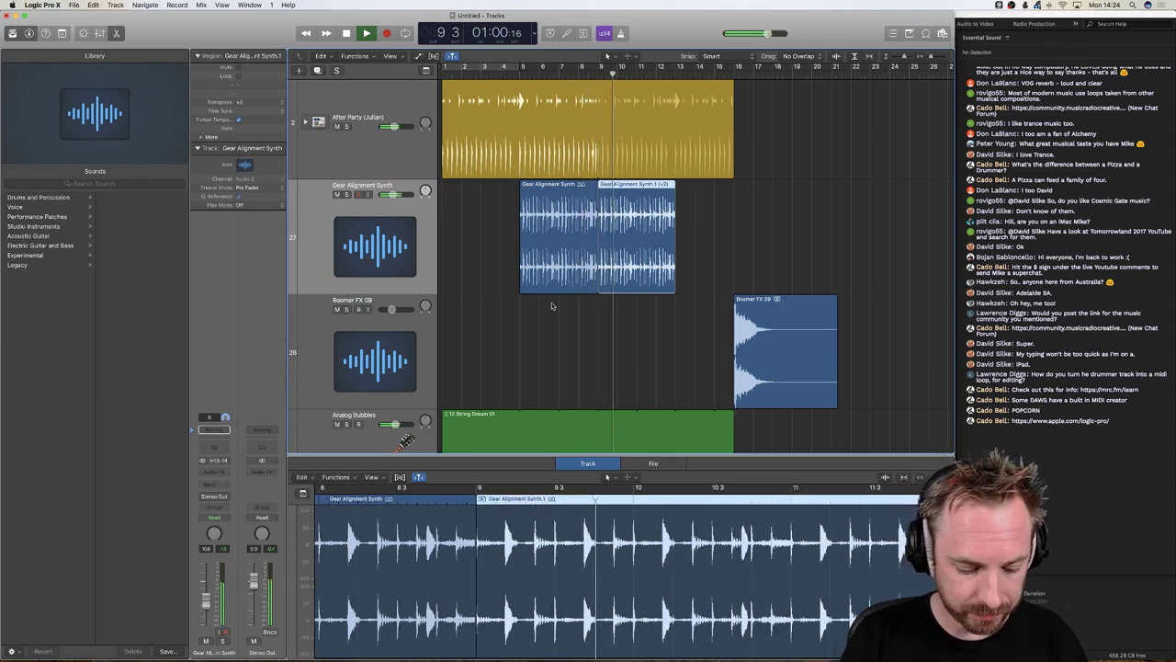
key("space")
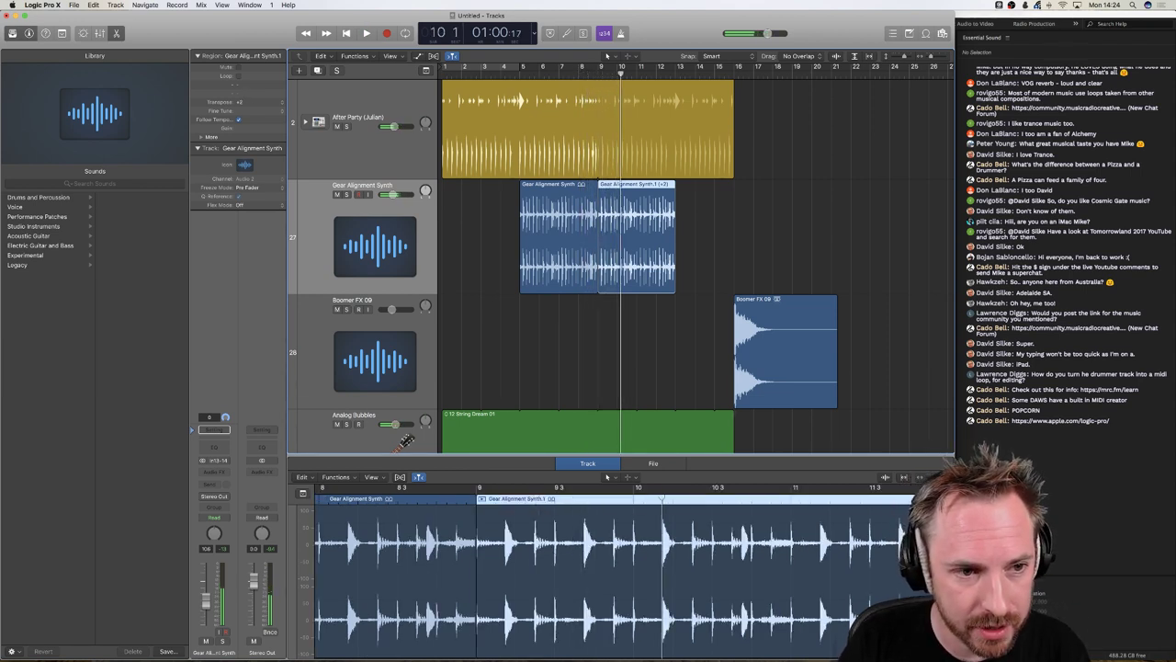
- Try transposing the copied Gear Alignment Synth region by +1 and then +36, playing each version from around bar 9
left_click(581, 72)
key("space")
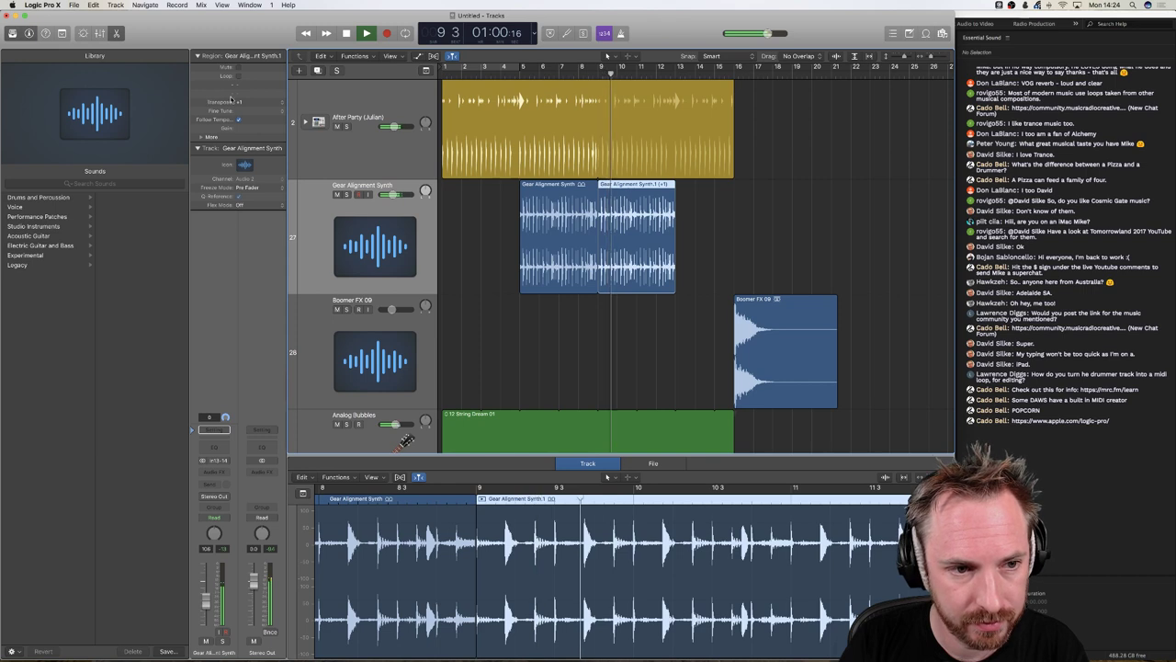
key("space")
key("space")
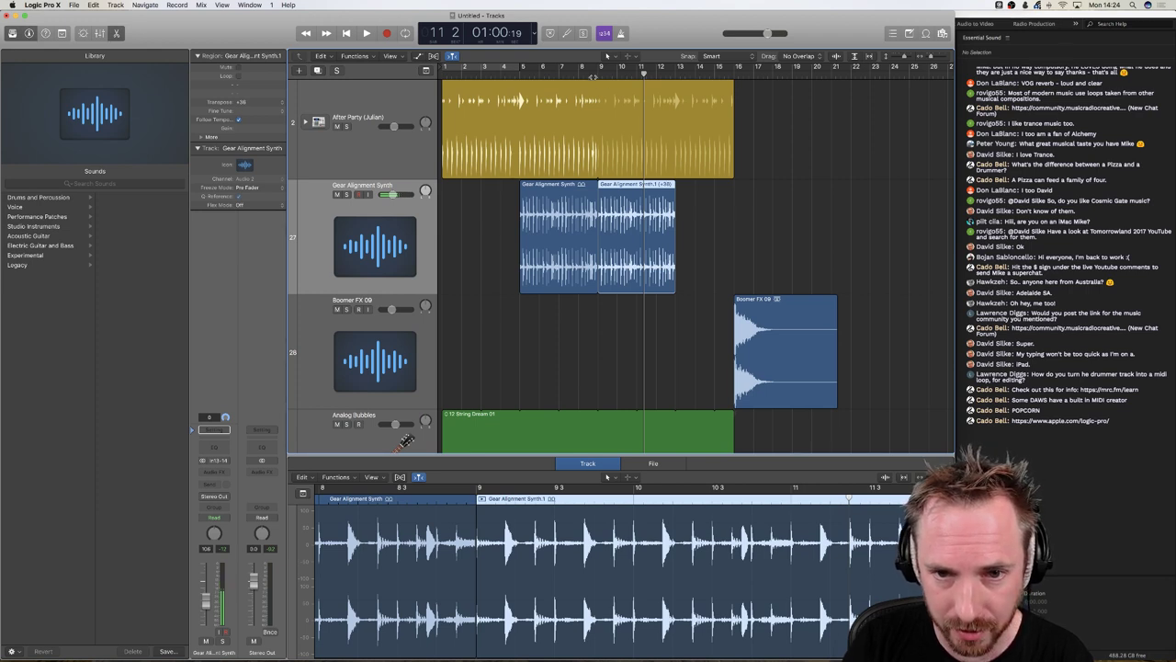
key("space")
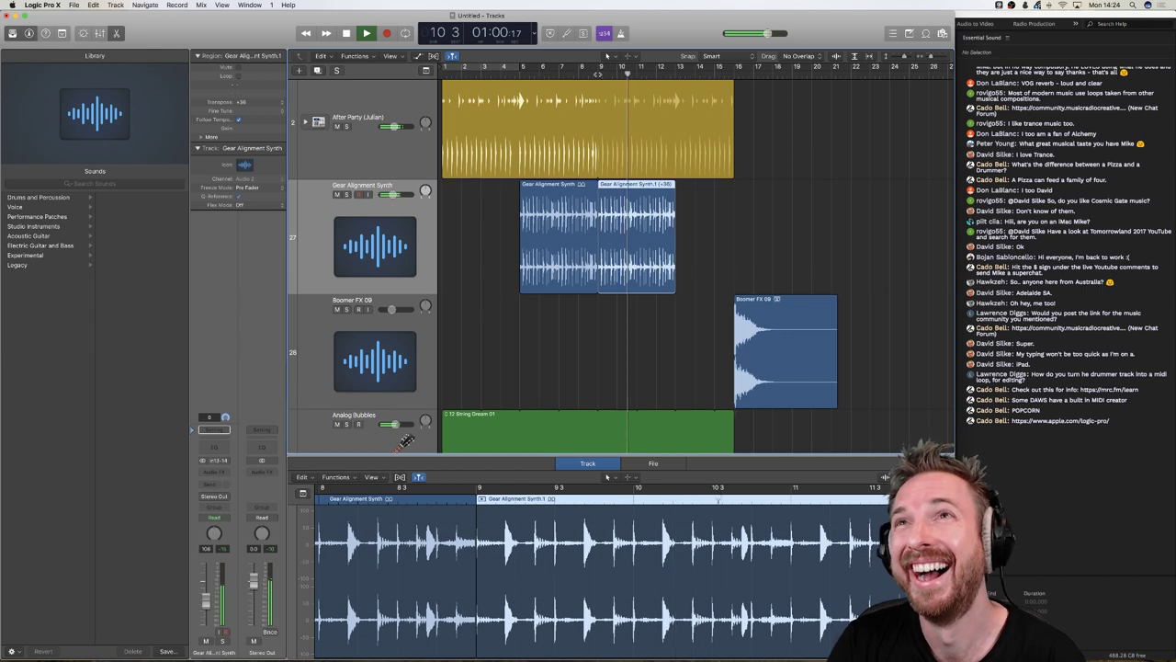
key("space")
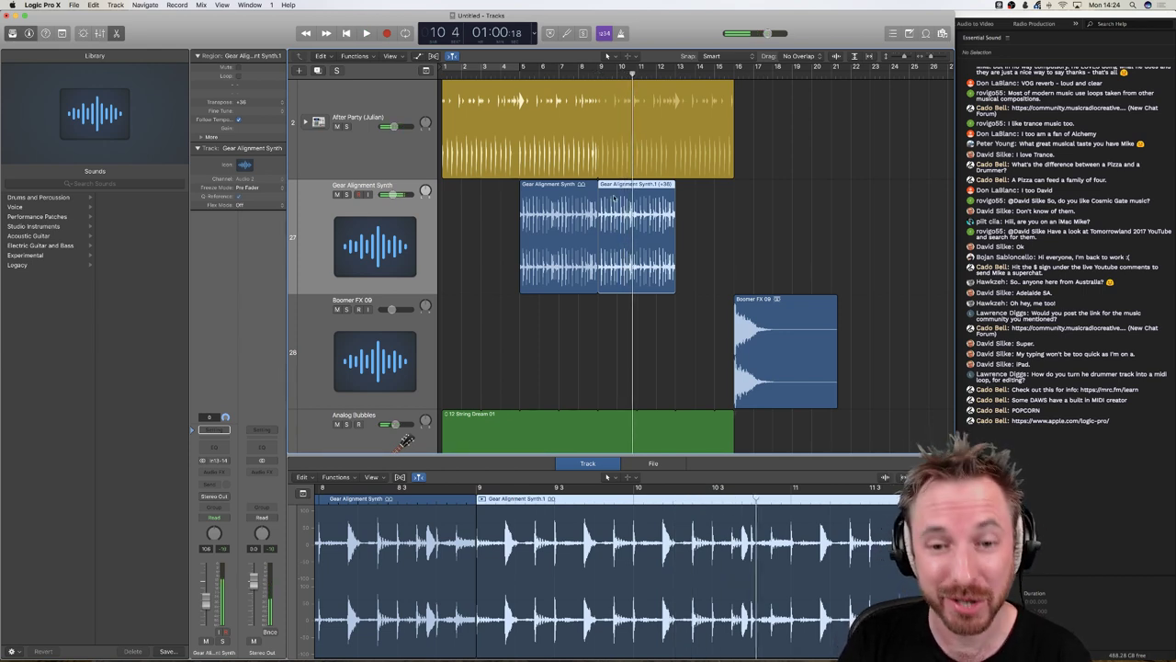
- Delete the transposed copy, loop the original Gear Alignment Synth region to the drums' end and play from about bar 15
left_click_drag(674, 184, 734, 191)
key("Delete")
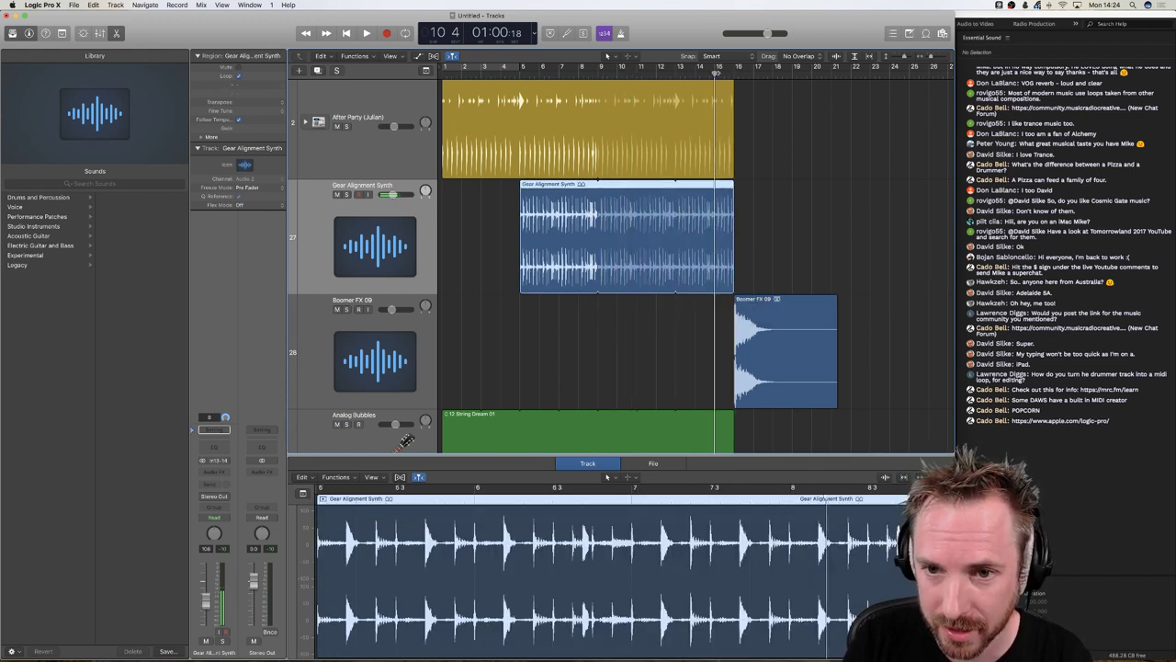
key("space")
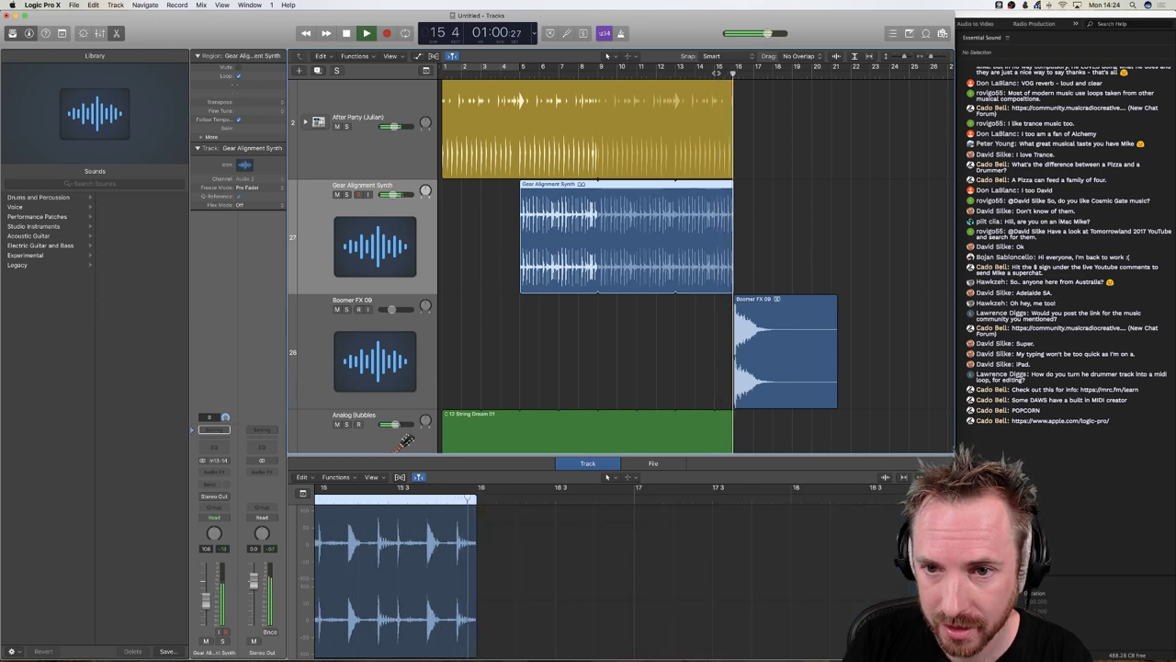
left_click(716, 73)
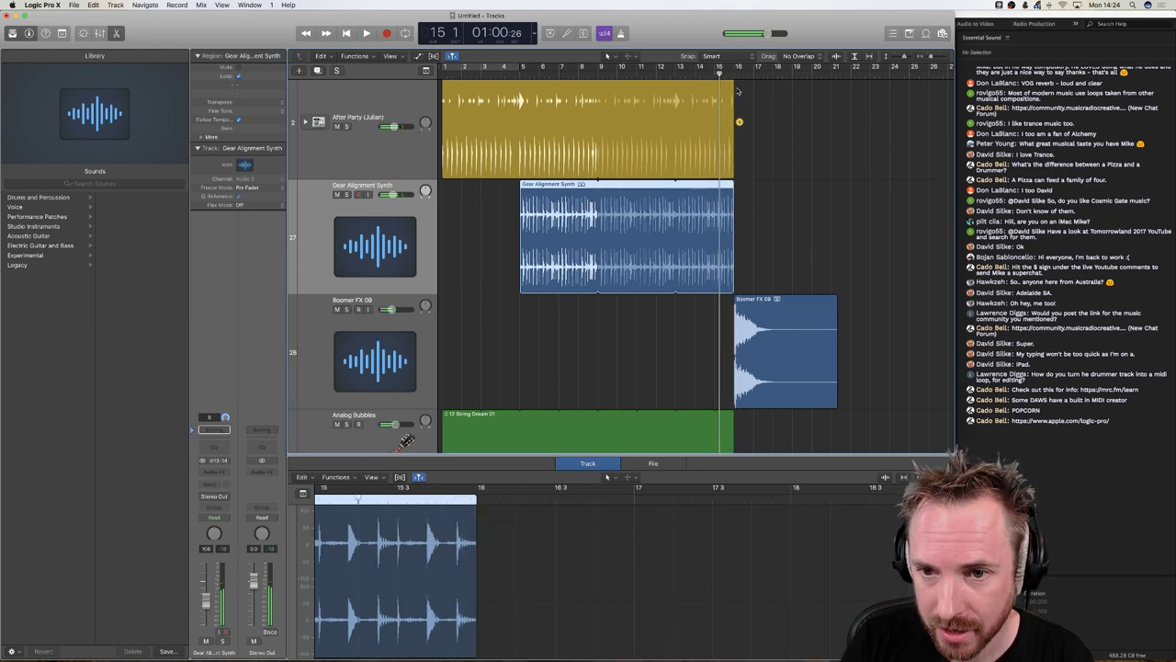
- Extend the Drummer, Gear Alignment Synth and 12 String Dream loops to bar 17 and move the Boomer FX 09 region to start there
scroll(737, 91, "up", 2)
left_click_drag(736, 104, 751, 221)
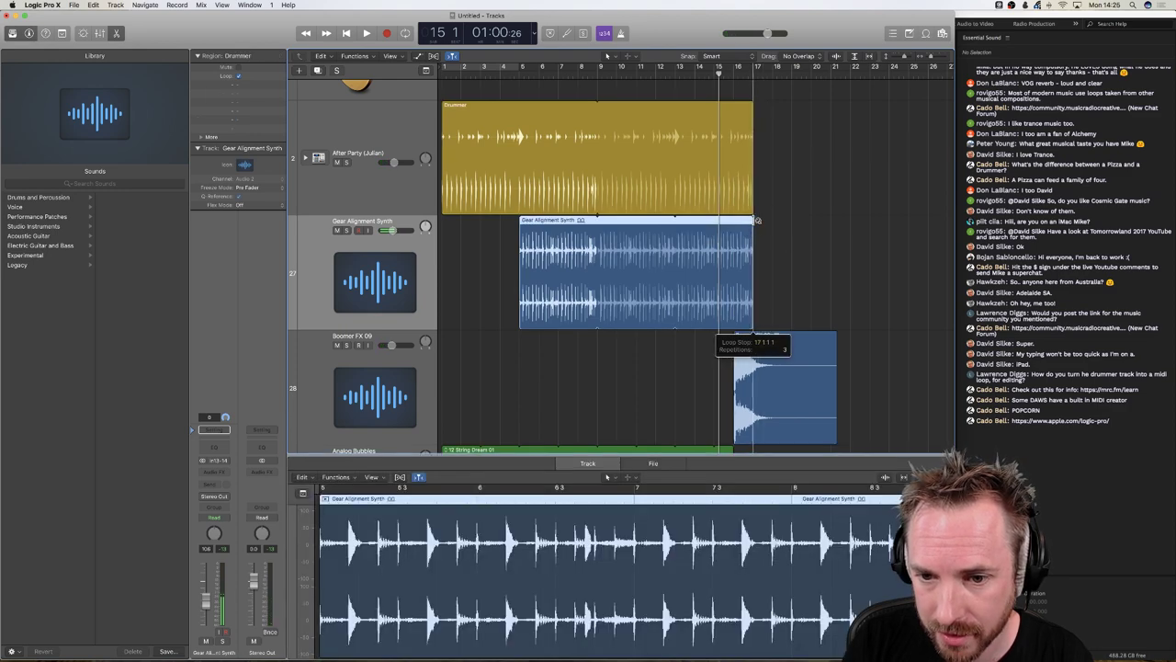
mouse_move(746, 381)
left_mouse_down()
mouse_move(767, 381)
mouse_move(752, 403)
left_mouse_up()
scroll(734, 403, "down", 3)
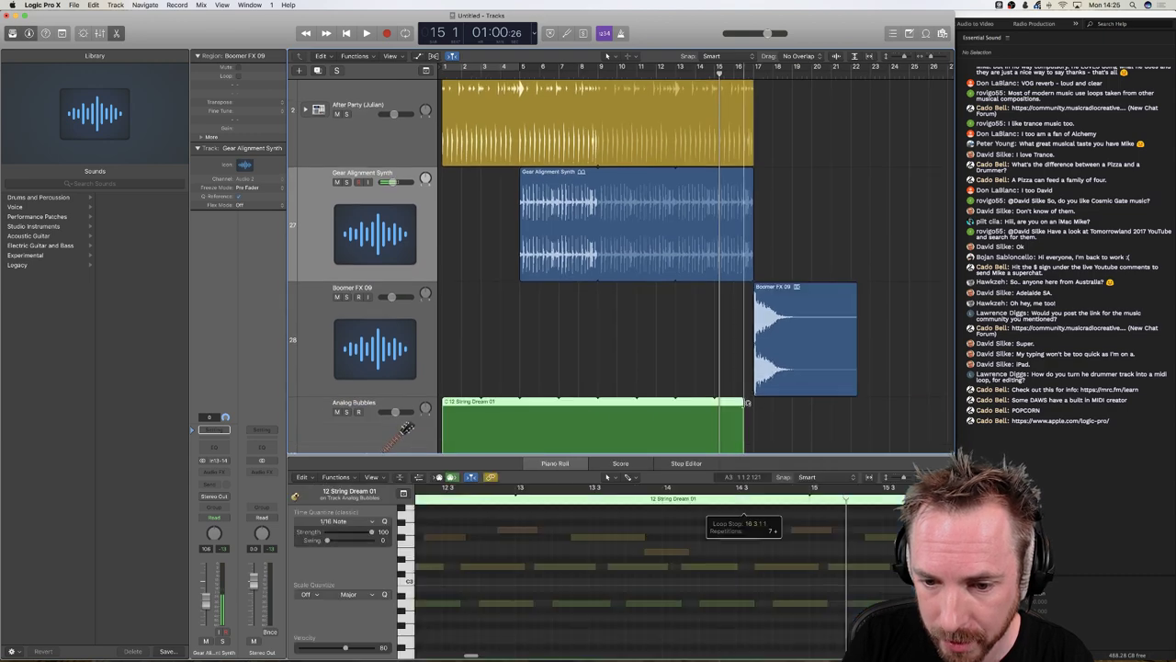
- Play the extended ending from bar 15 through the Boomer FX 09 hit and check the alignment of all tracks
key("space")
scroll(769, 199, "up", 3)
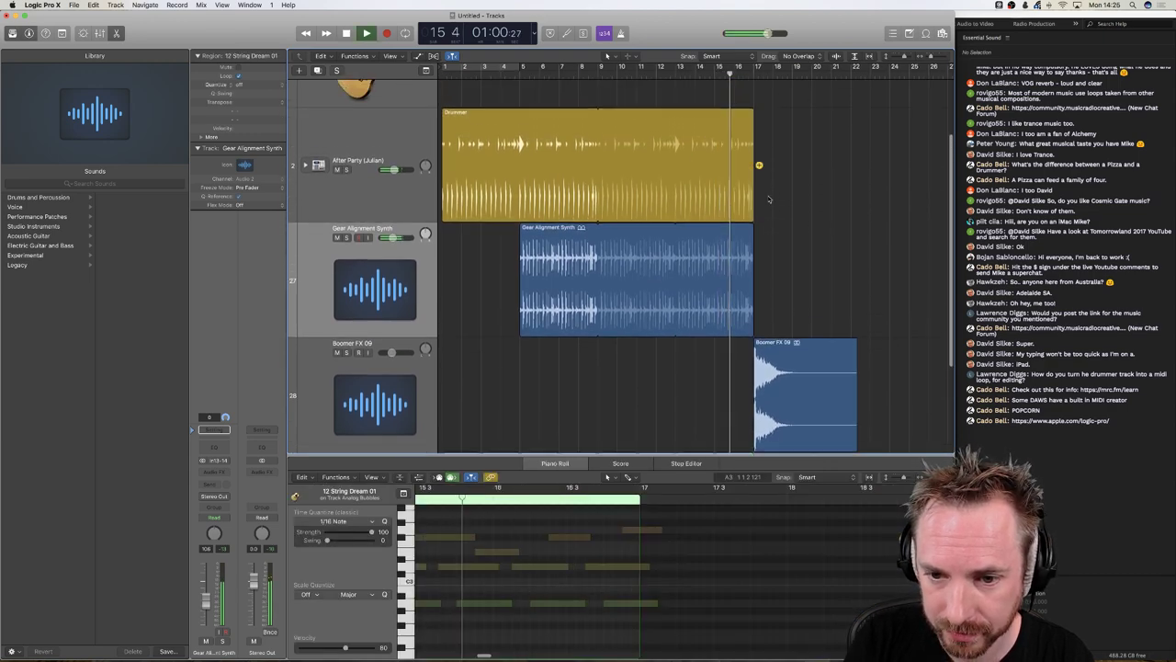
scroll(770, 198, "down", 1)
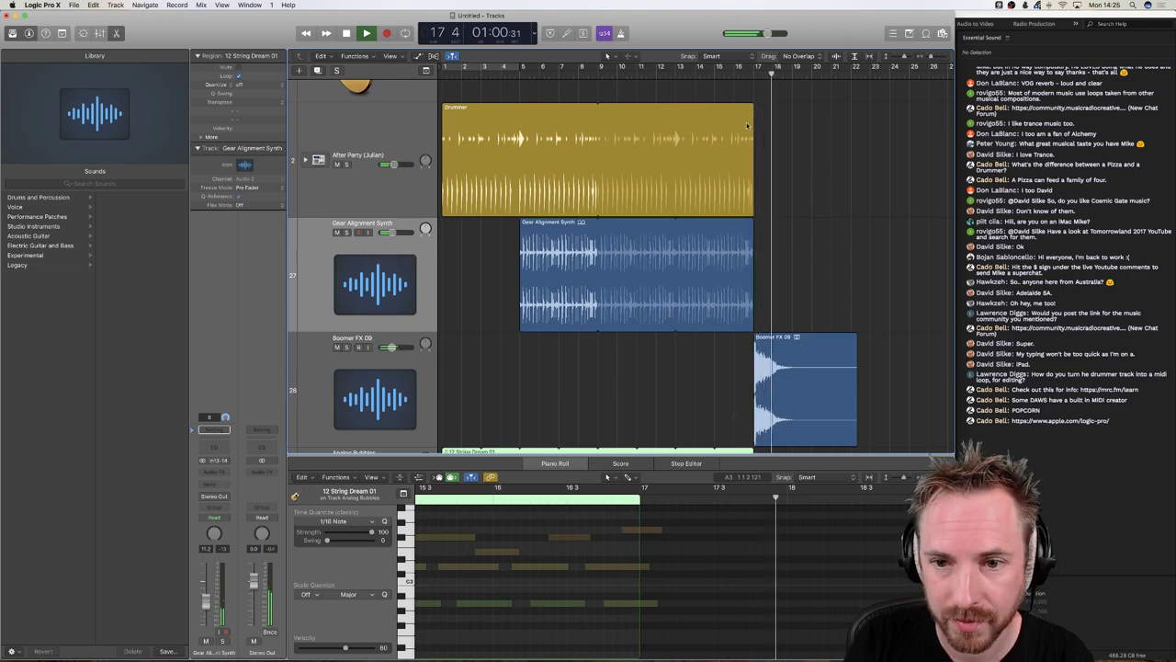
key("space")
scroll(747, 232, "down", 3)
scroll(747, 231, "down", 5)
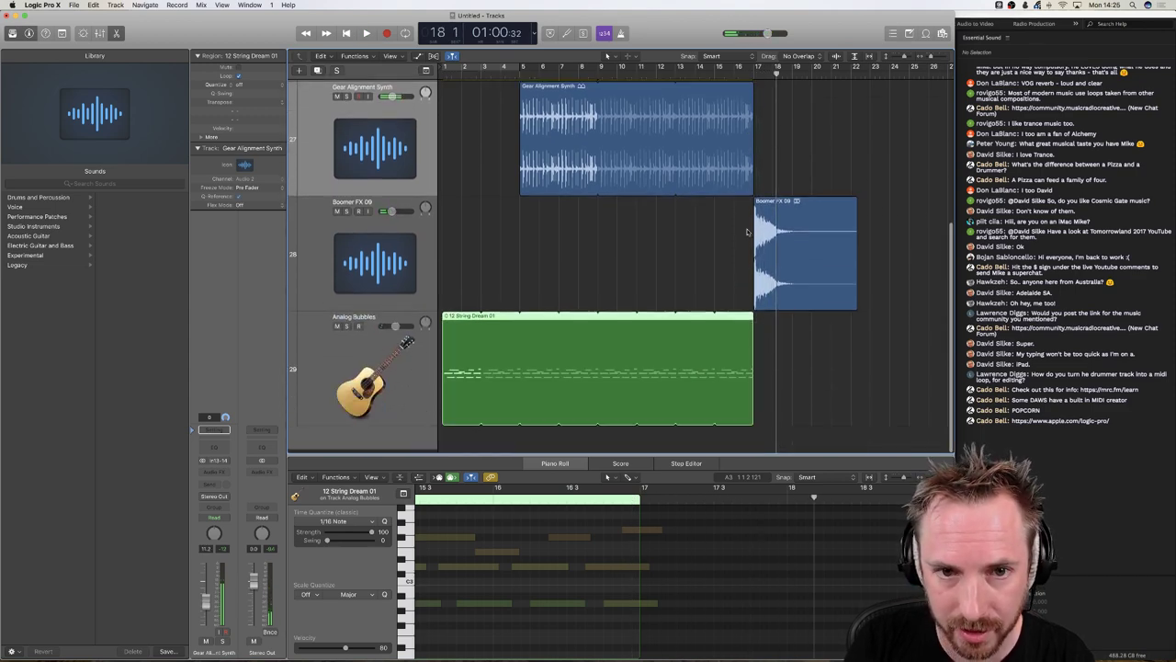
- Play the track from the start while auditioning Electro House loops such as Heavy Rotation Bass, Holding Pattern Synth and Honking Snare Roll Topper
left_click_drag(777, 74, 754, 75)
scroll(749, 190, "up", 5)
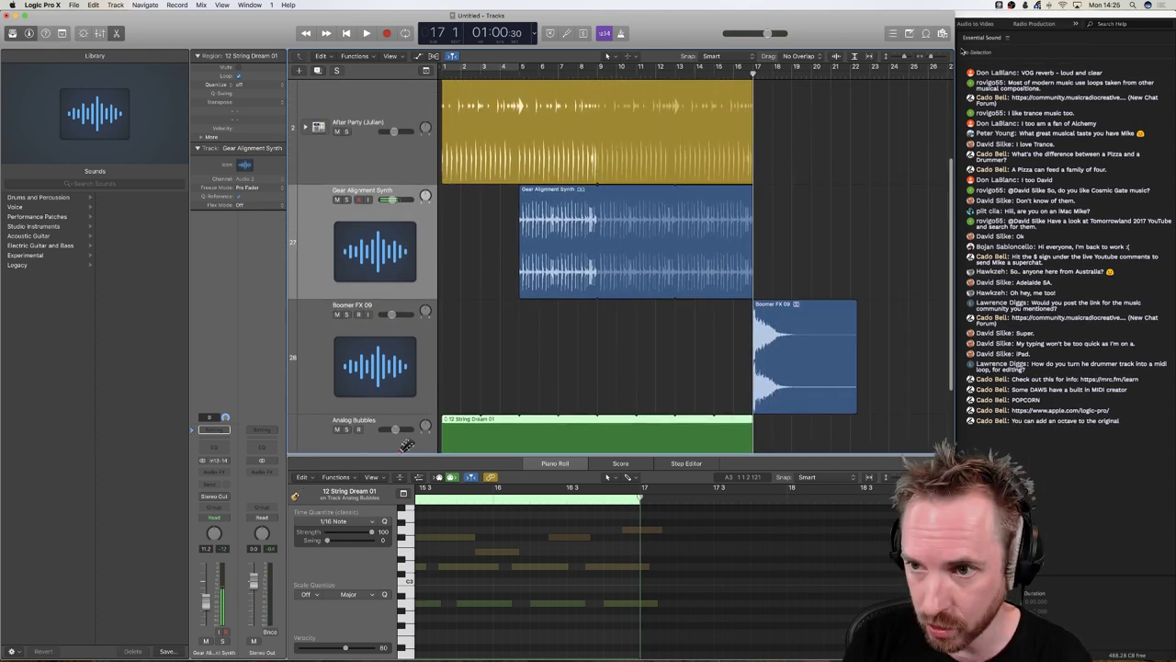
left_click(925, 33)
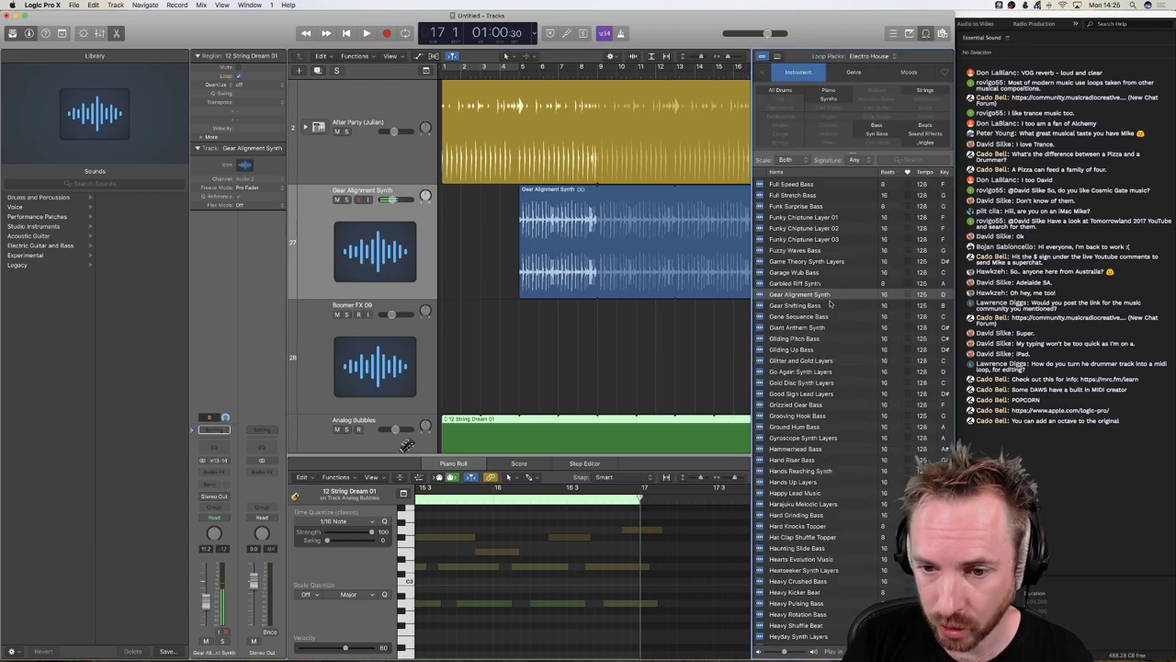
scroll(831, 304, "down", 10)
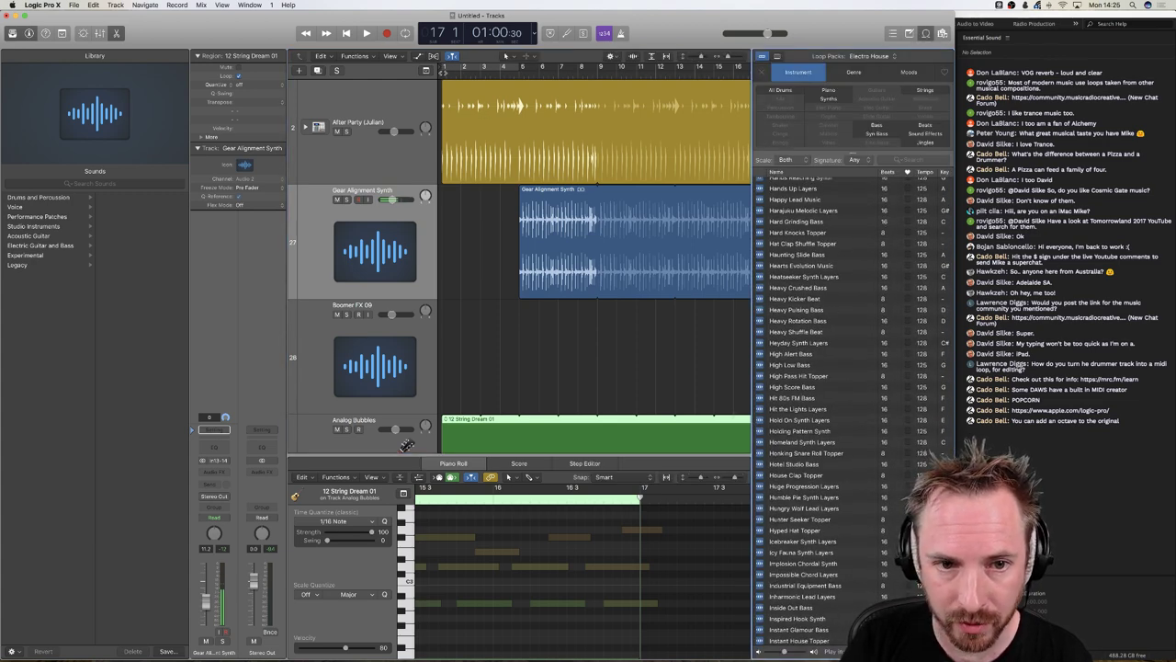
key("space")
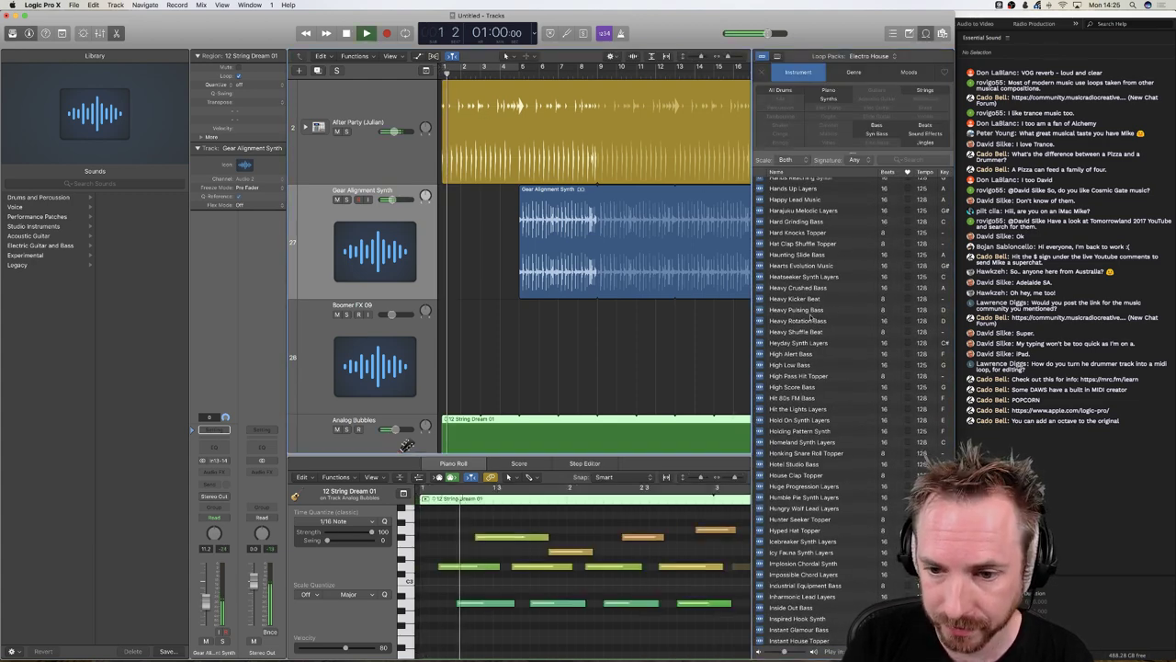
left_click(793, 311)
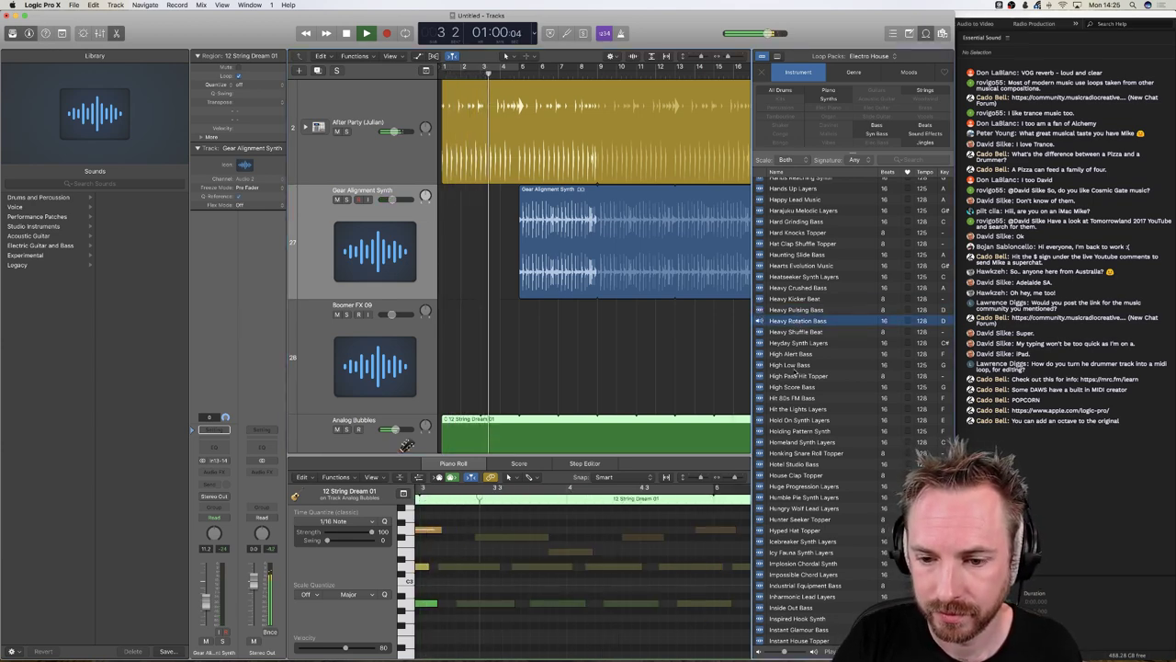
left_click(791, 365)
left_click(797, 432)
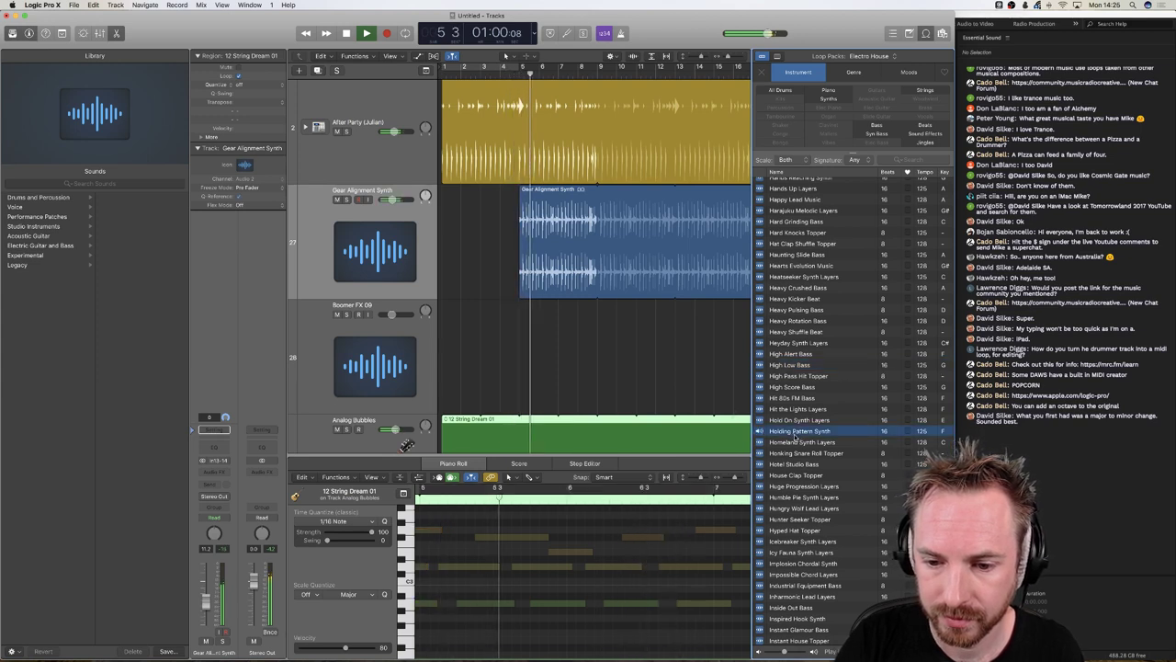
left_click(806, 453)
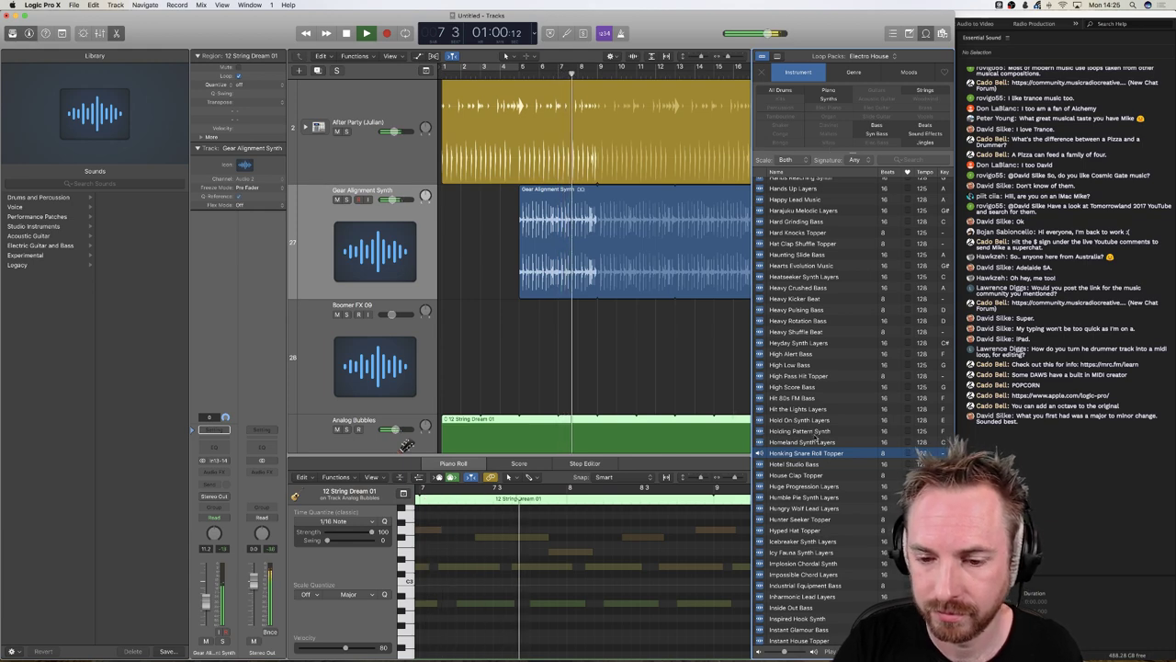
- Audition House Clap Topper, Huge Progression Layers, Humble Pie Synth Layers and Hungry Wolf Lead Layers against the track, recheck House Clap Topper and stop playback
left_click(805, 476)
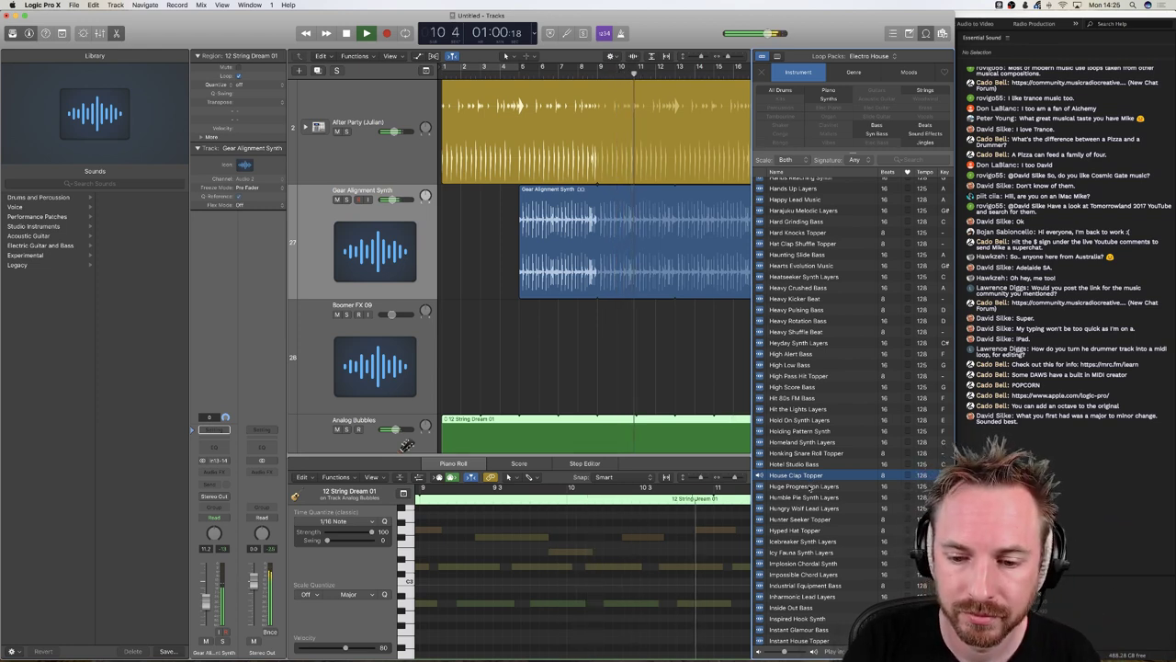
left_click(810, 487)
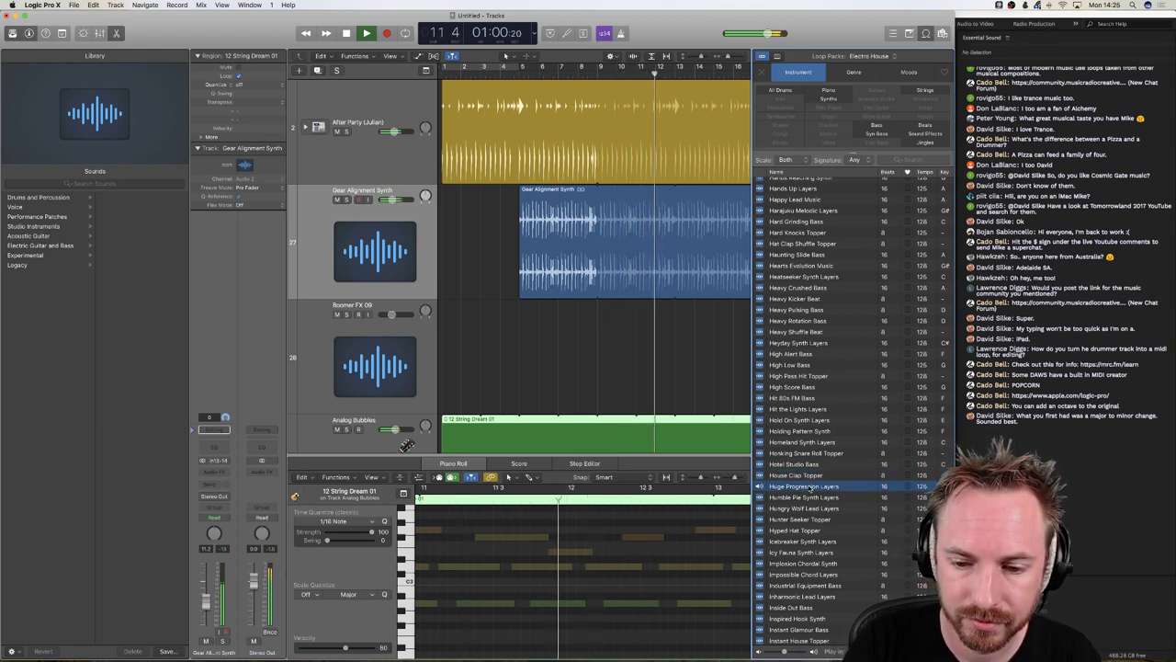
left_click(806, 497)
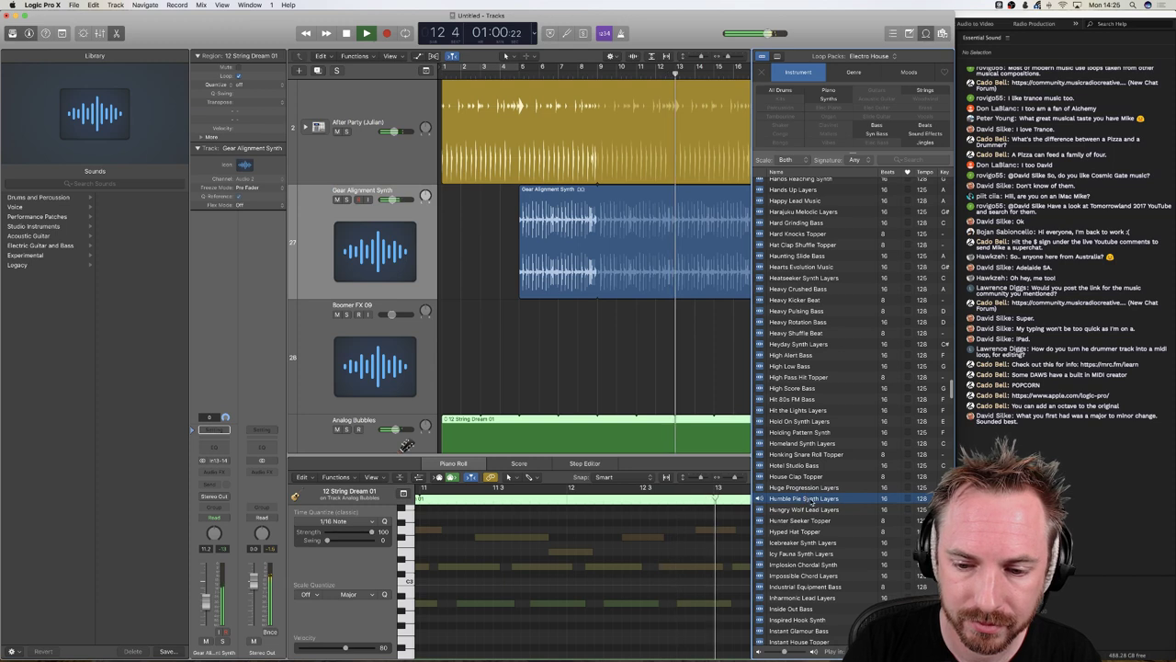
left_click(800, 510)
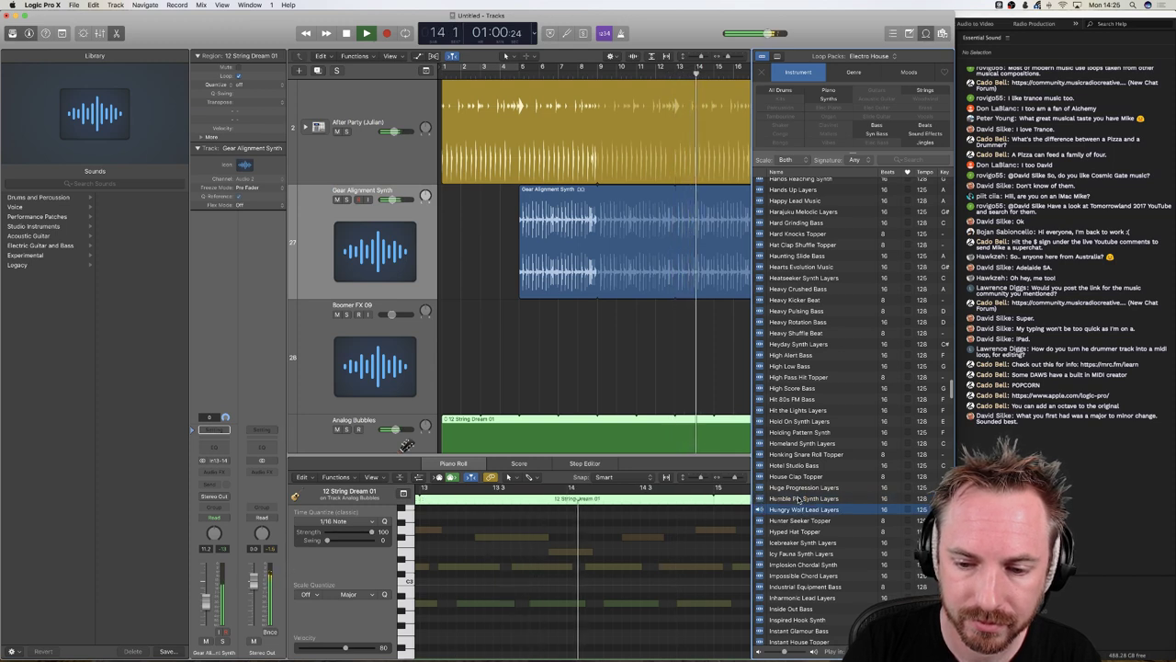
left_click(804, 476)
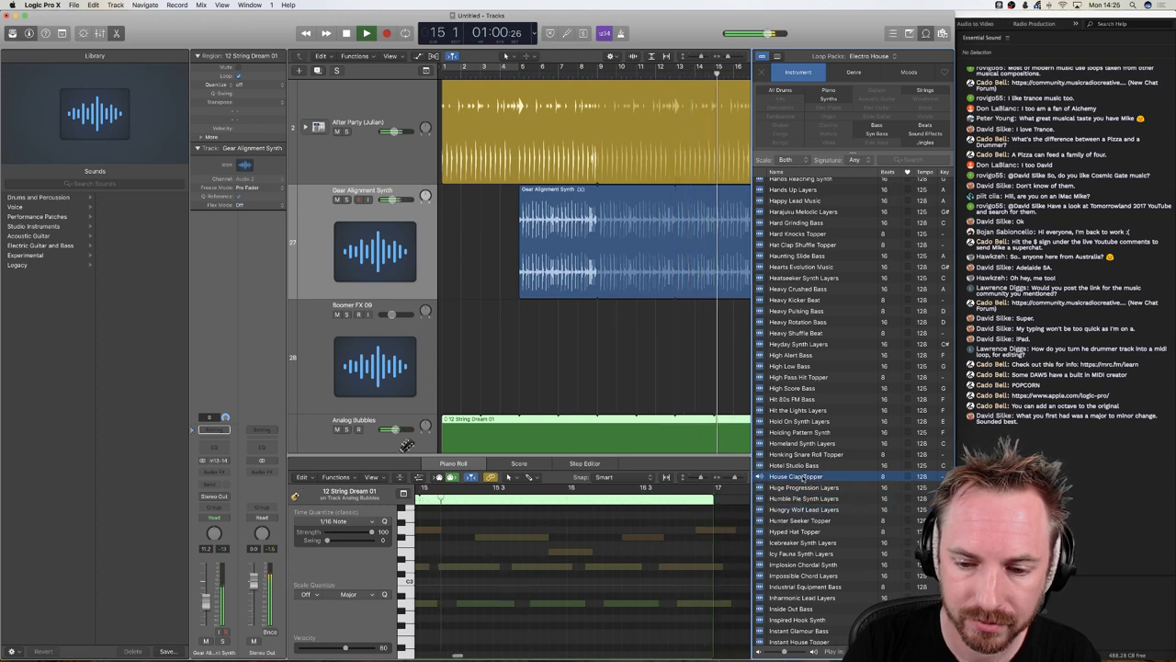
key("space")
- Add one new audio track below the Gear Alignment Synth track
scroll(643, 392, "left", 10)
scroll(662, 391, "down", 3)
scroll(681, 390, "down", 1)
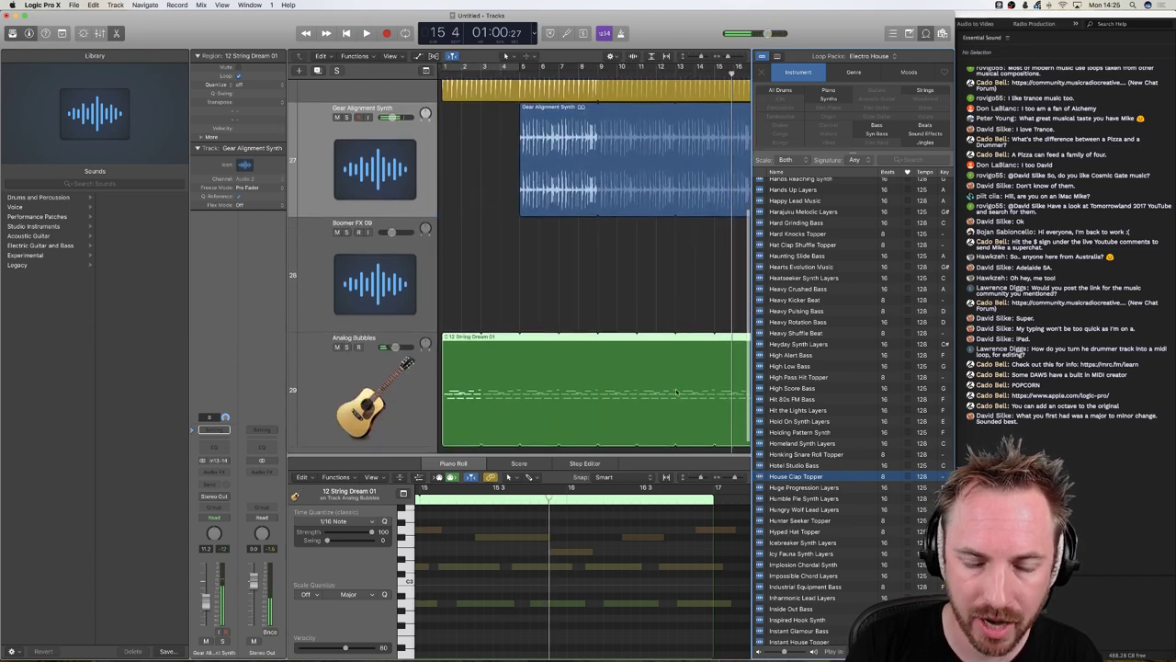
left_click(298, 70)
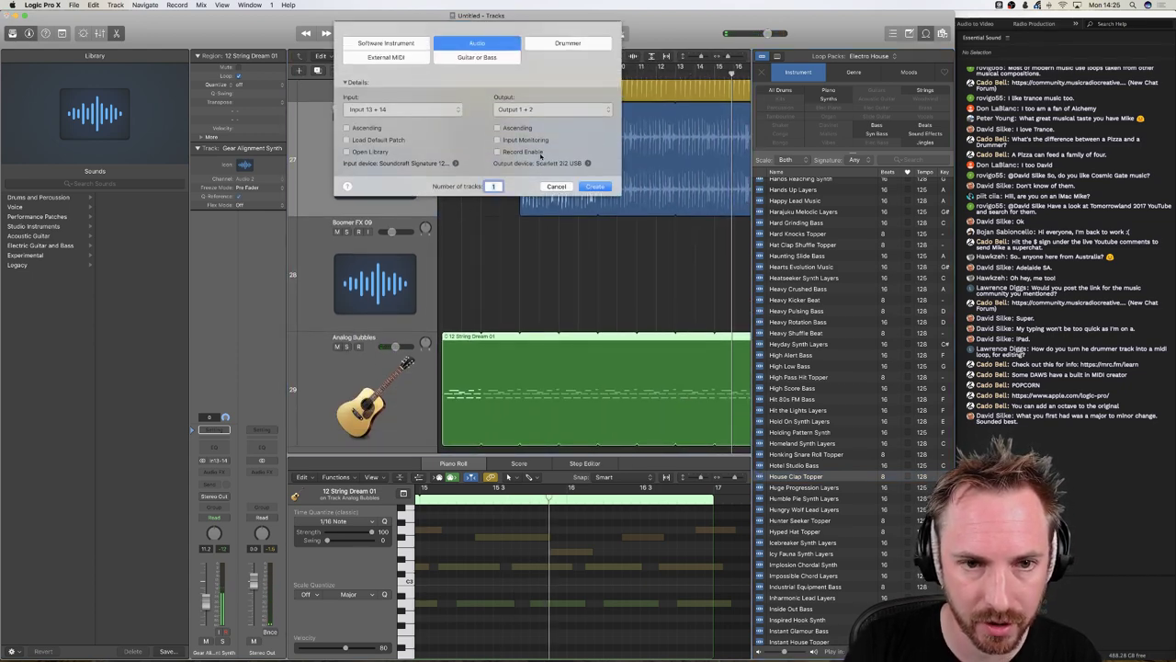
left_click(595, 187)
- Place the House Clap Topper loop at bar 5 on the Boomer FX 09 track and loop it up to bar 17
left_click_drag(796, 478, 553, 386)
scroll(554, 373, "right", 3)
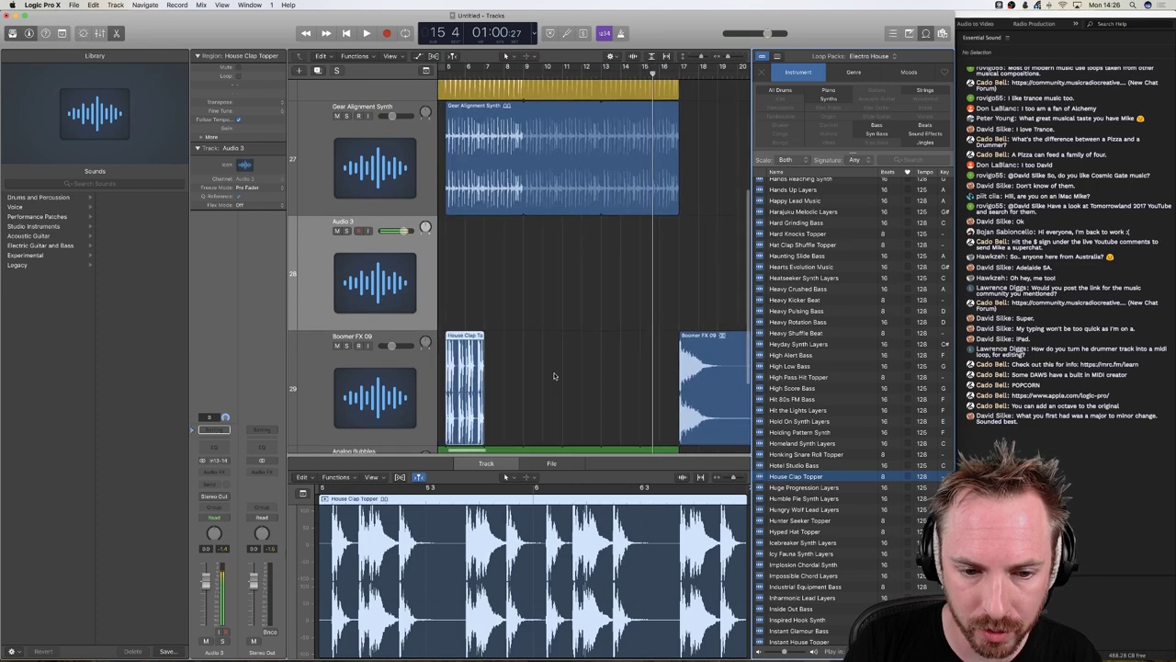
left_click_drag(500, 334, 695, 335)
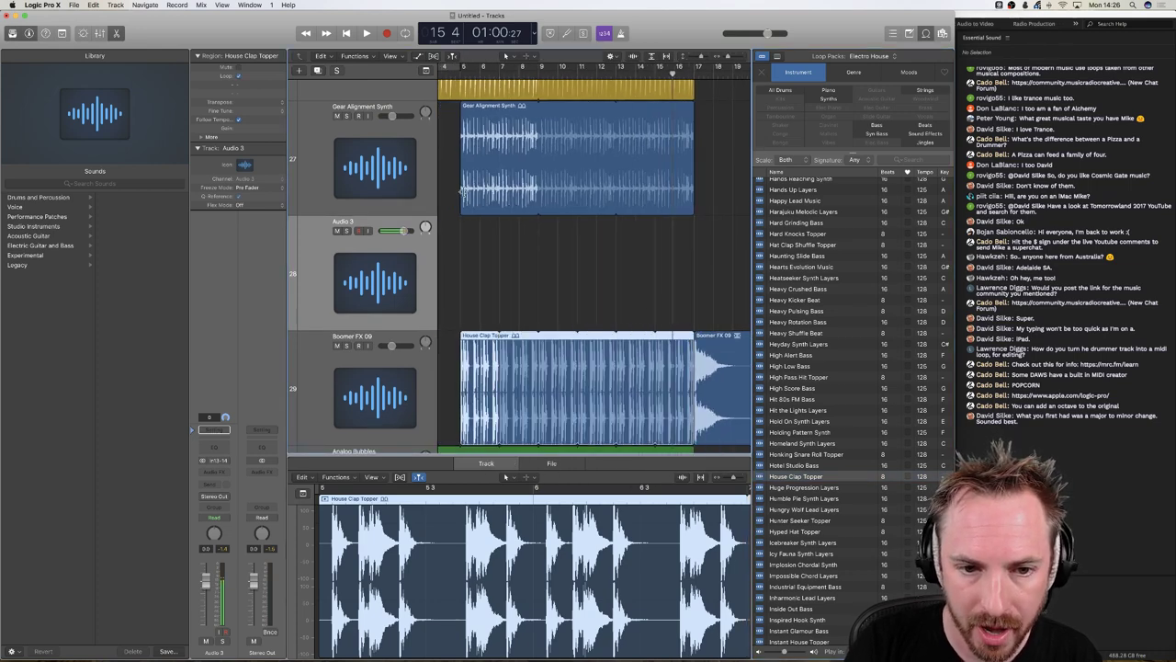
- Move the Gear Alignment Synth region to start at bar 9 and shorten its looping to end at bar 17
left_click(463, 107)
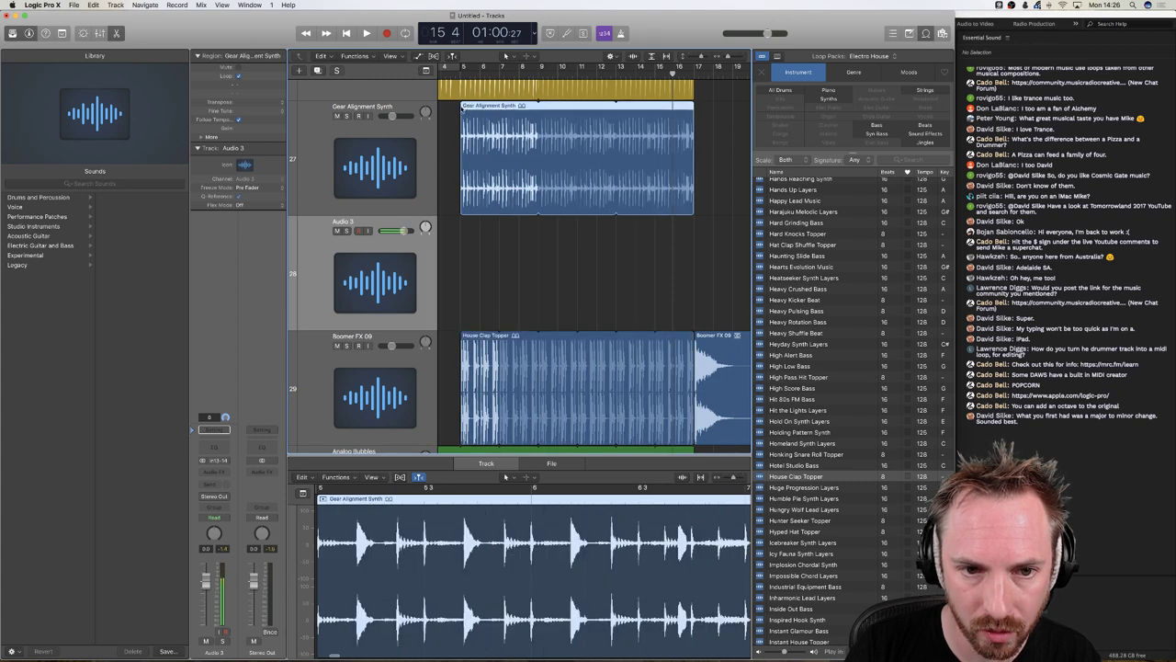
left_click_drag(514, 134, 592, 135)
scroll(591, 135, "right", 5)
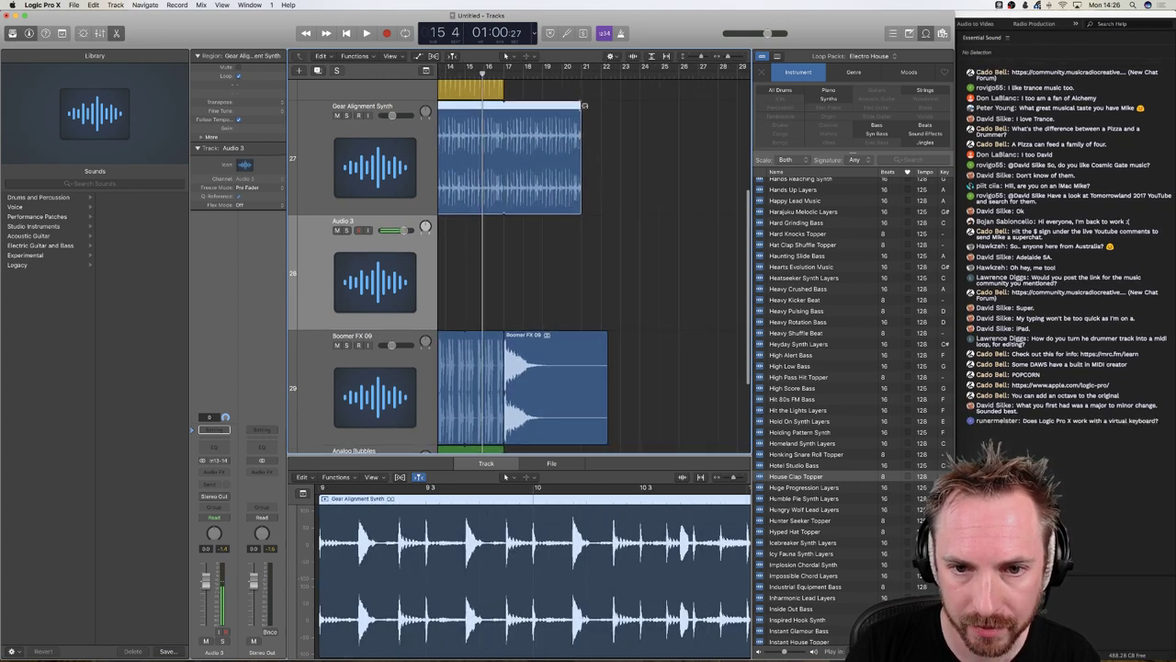
scroll(503, 112, "left", 6)
scroll(502, 113, "left", 3)
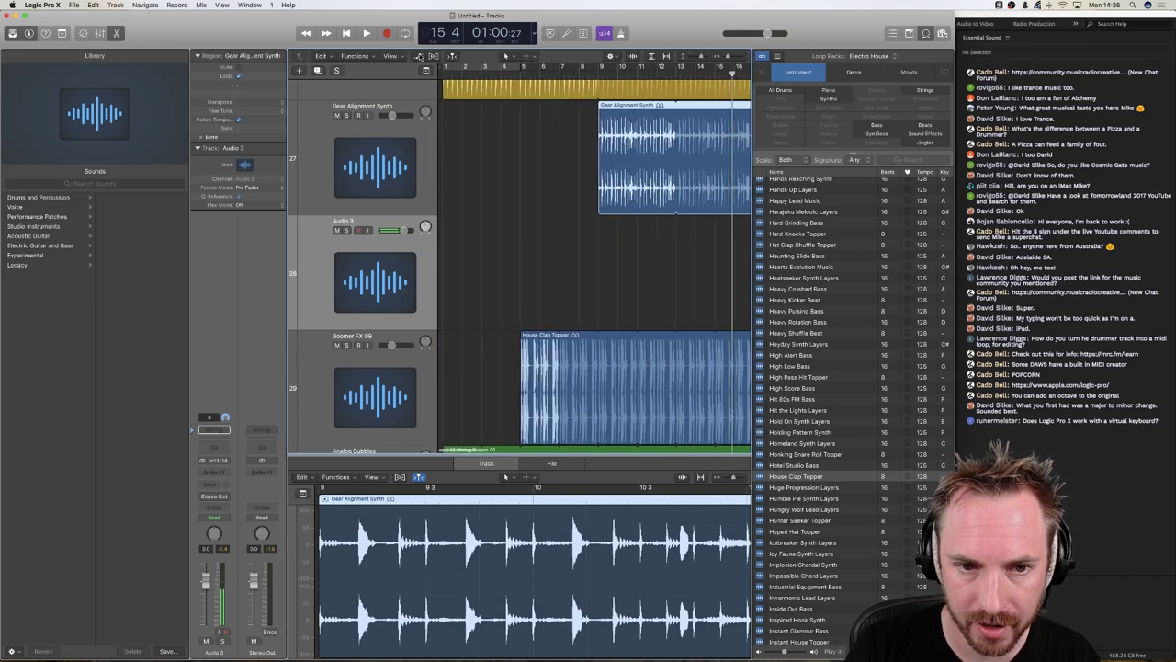
- Play the arrangement from the start with the mixer shown to check the levels as the House Clap Topper enters
key("Return")
key("space")
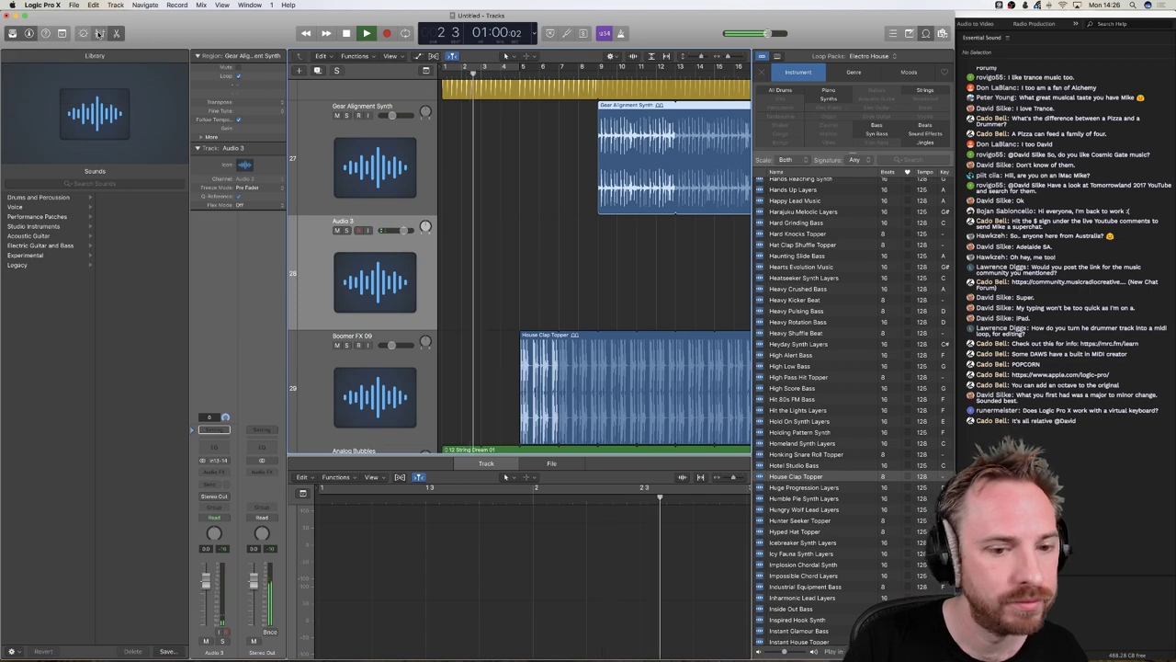
key("x")
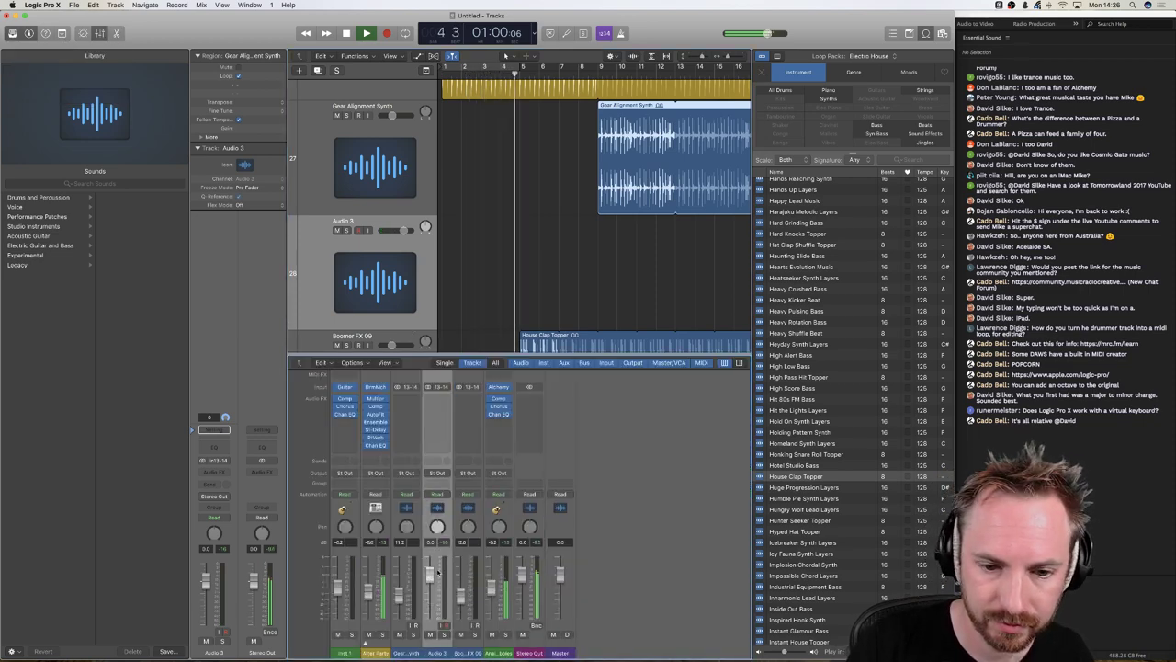
scroll(523, 305, "down", 4)
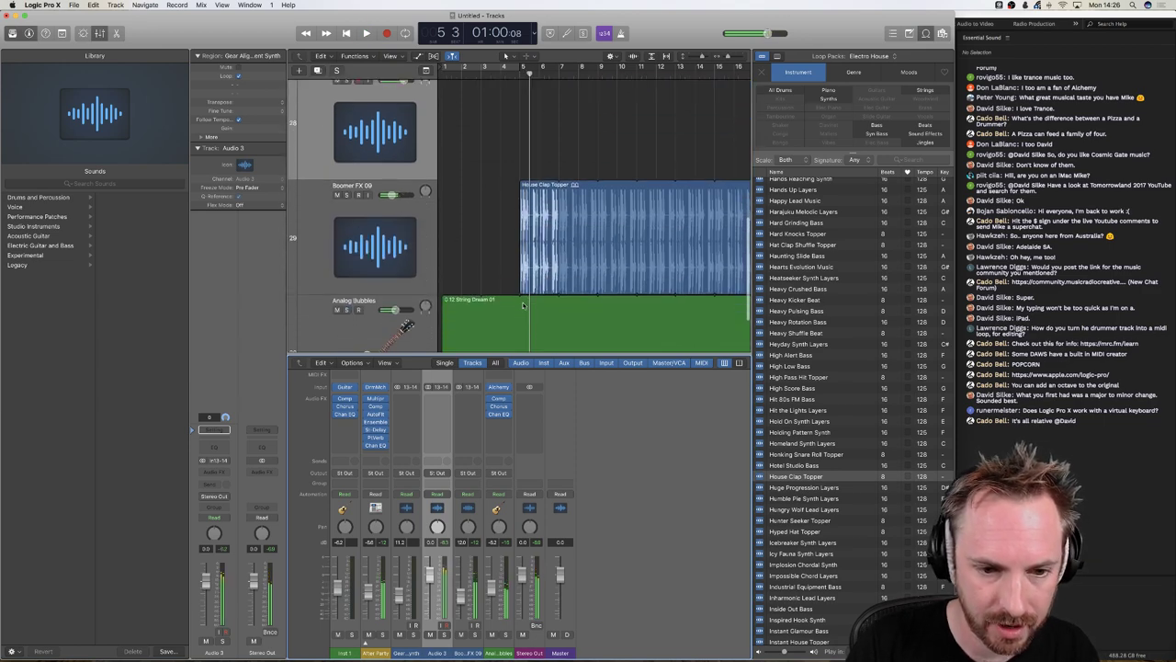
- Add another audio track and move the Boomer FX 09 region onto it, keeping its start at bar 17
left_click(299, 69)
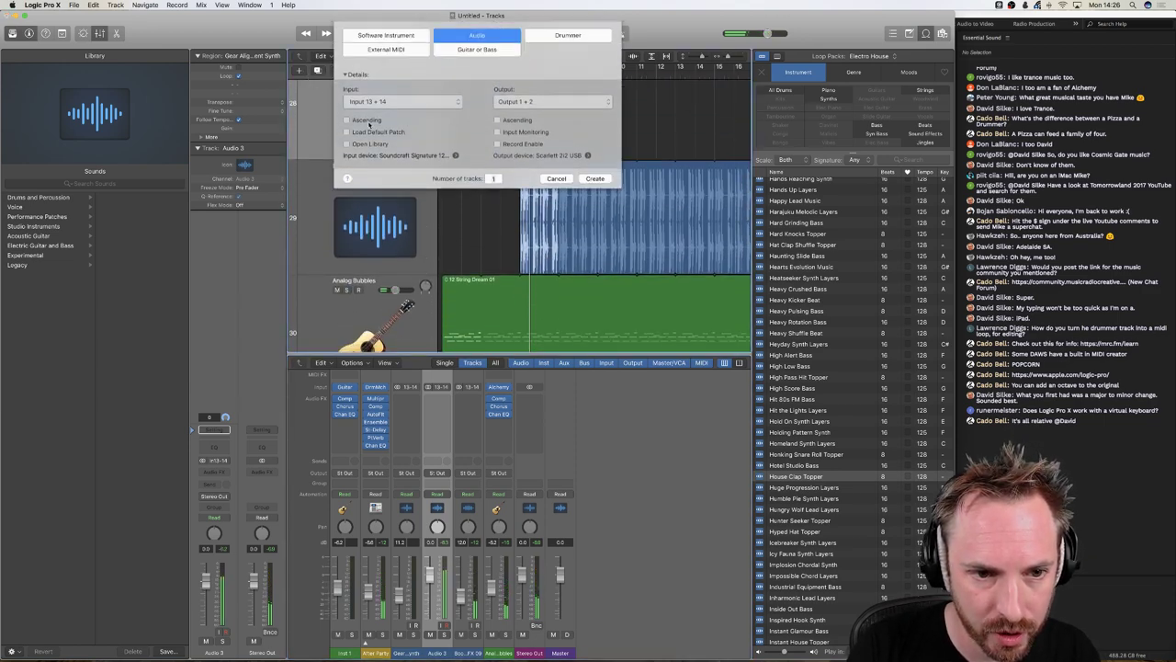
left_click(595, 187)
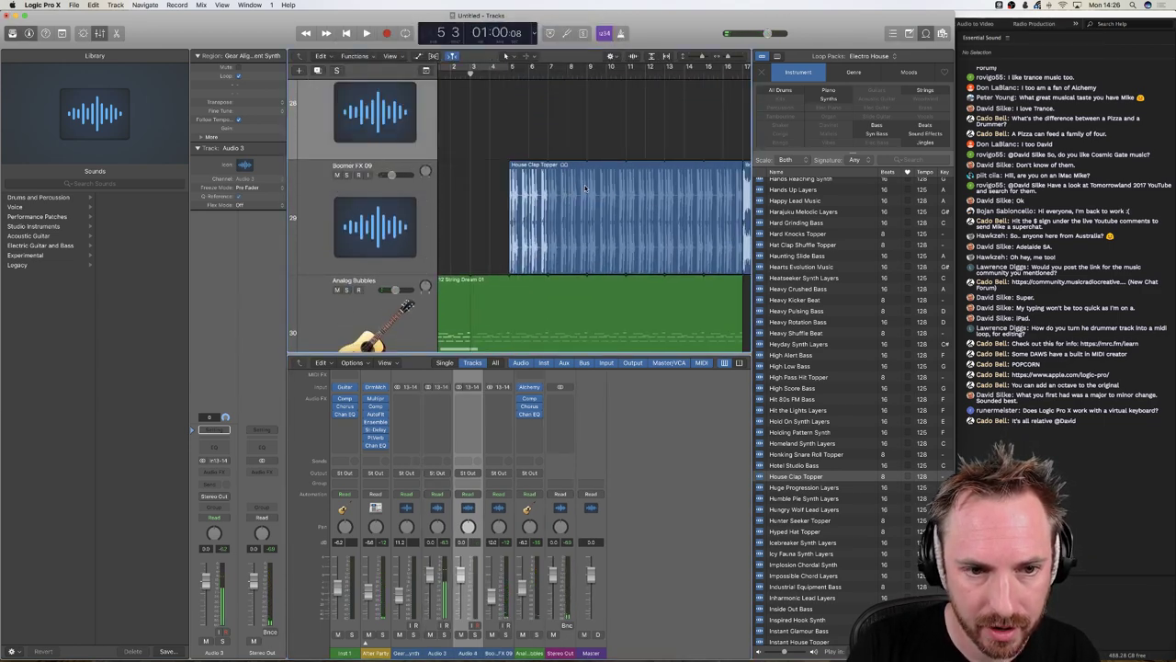
left_click_drag(572, 317, 569, 250)
scroll(570, 250, "down", 3)
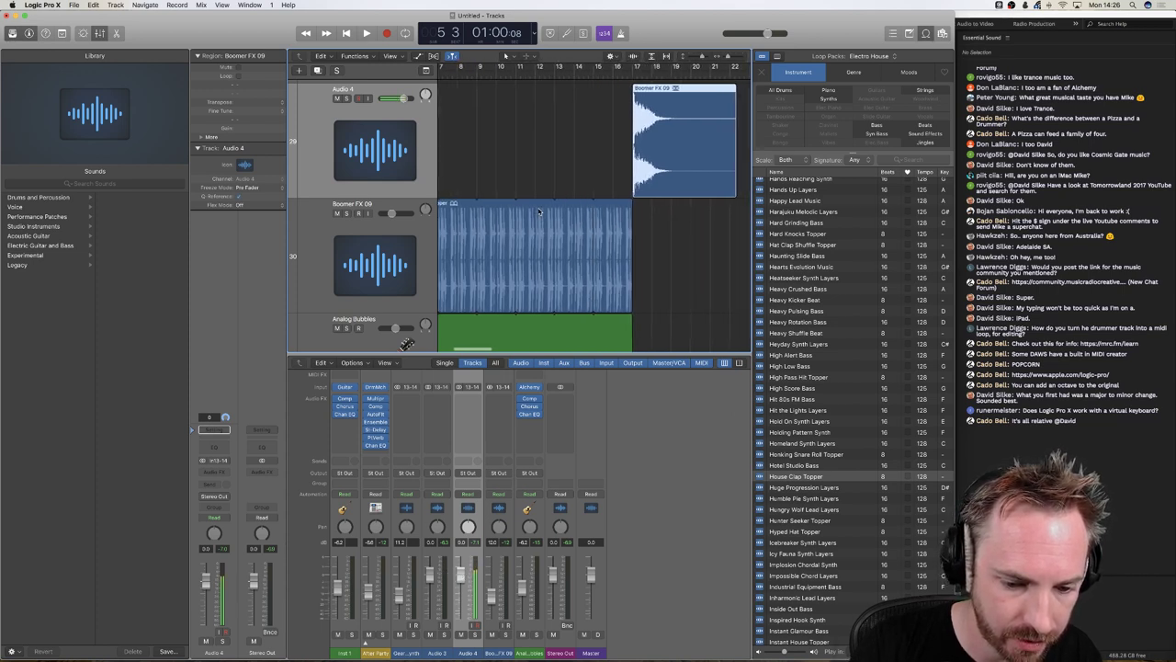
scroll(541, 212, "down", 3)
scroll(541, 212, "up", 15)
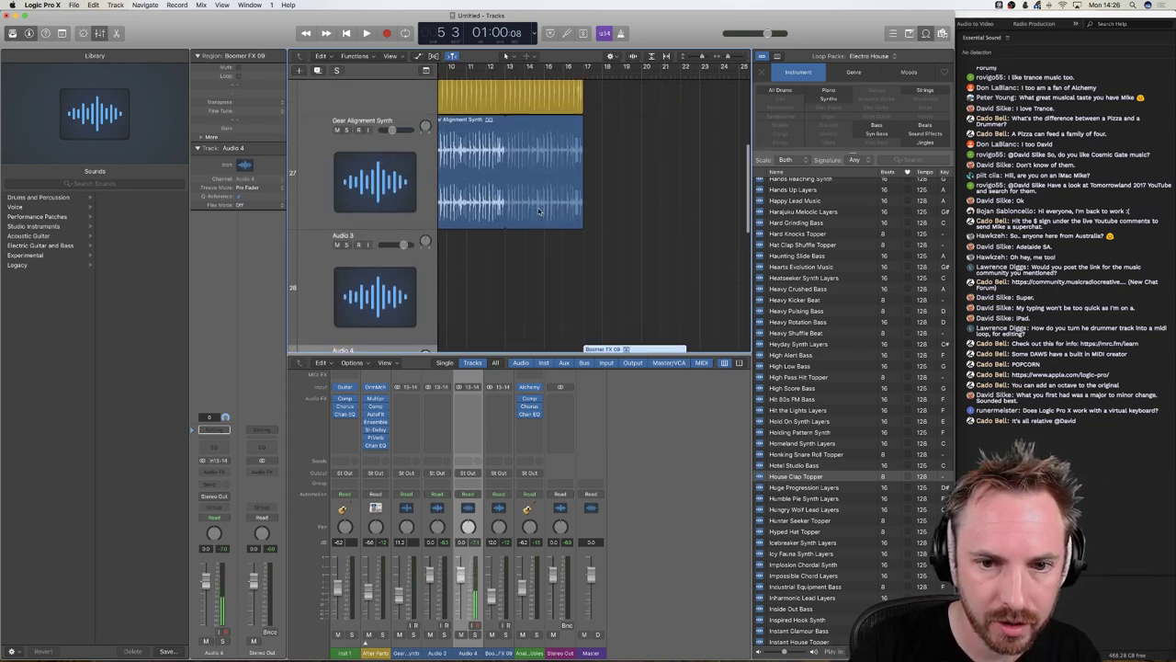
scroll(541, 213, "down", 15)
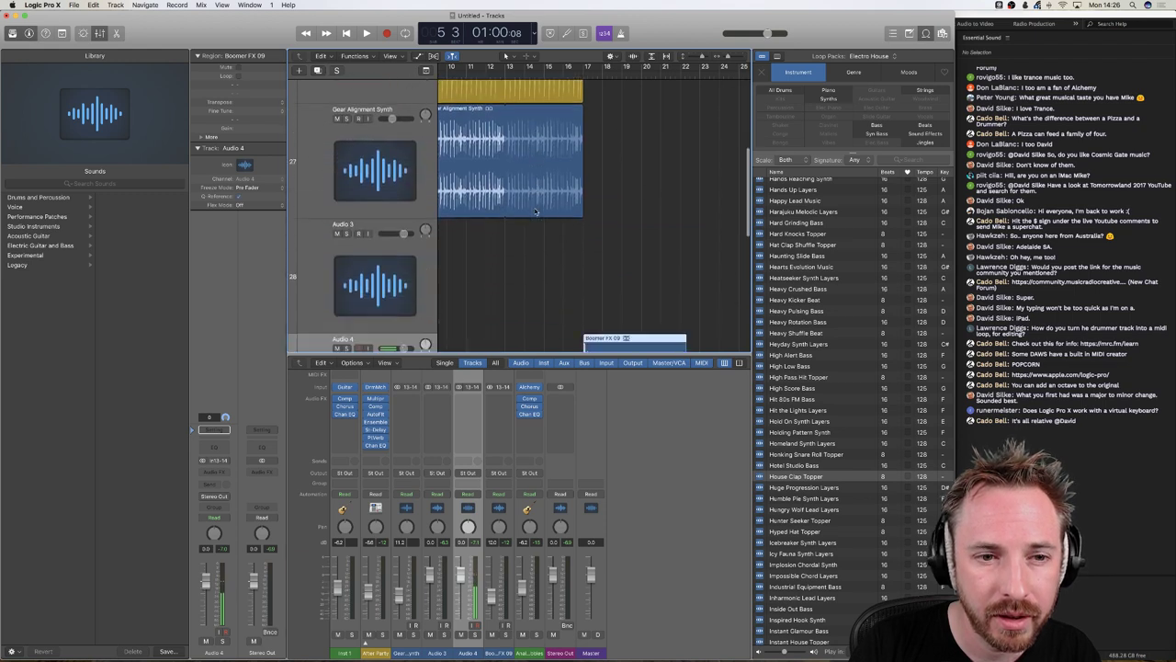
- Lower the Audio 4 track's volume to about -12.2 dB while playing the Boomer FX 09 hit at bar 17
scroll(531, 221, "left", 1)
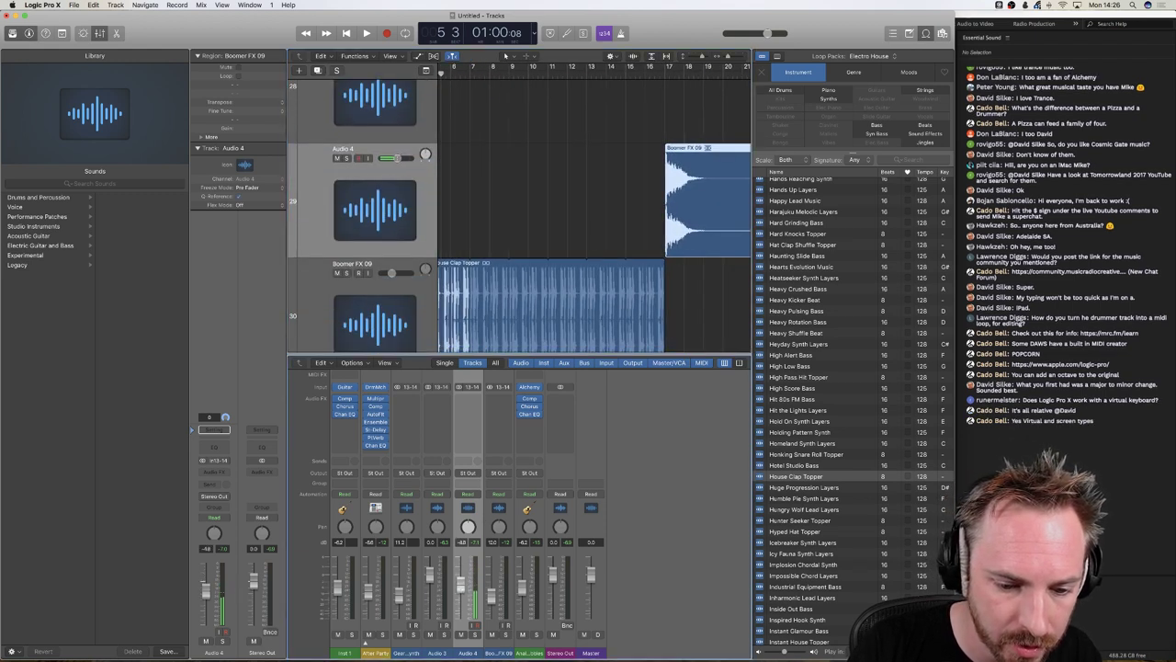
left_click(645, 75)
key("space")
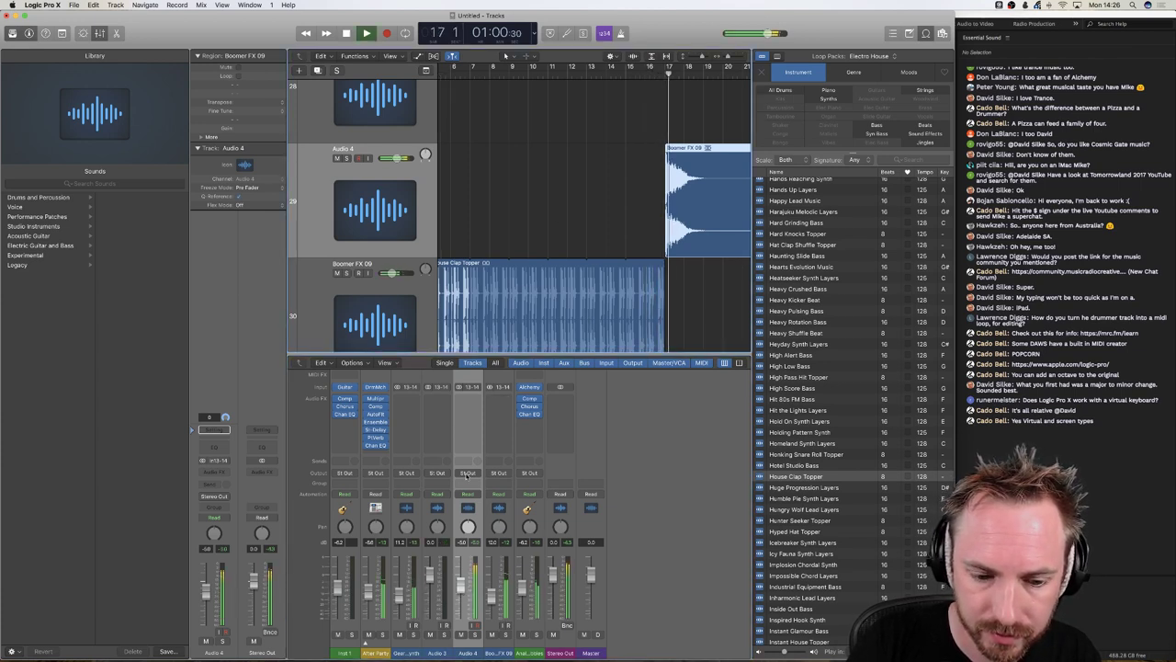
key("space")
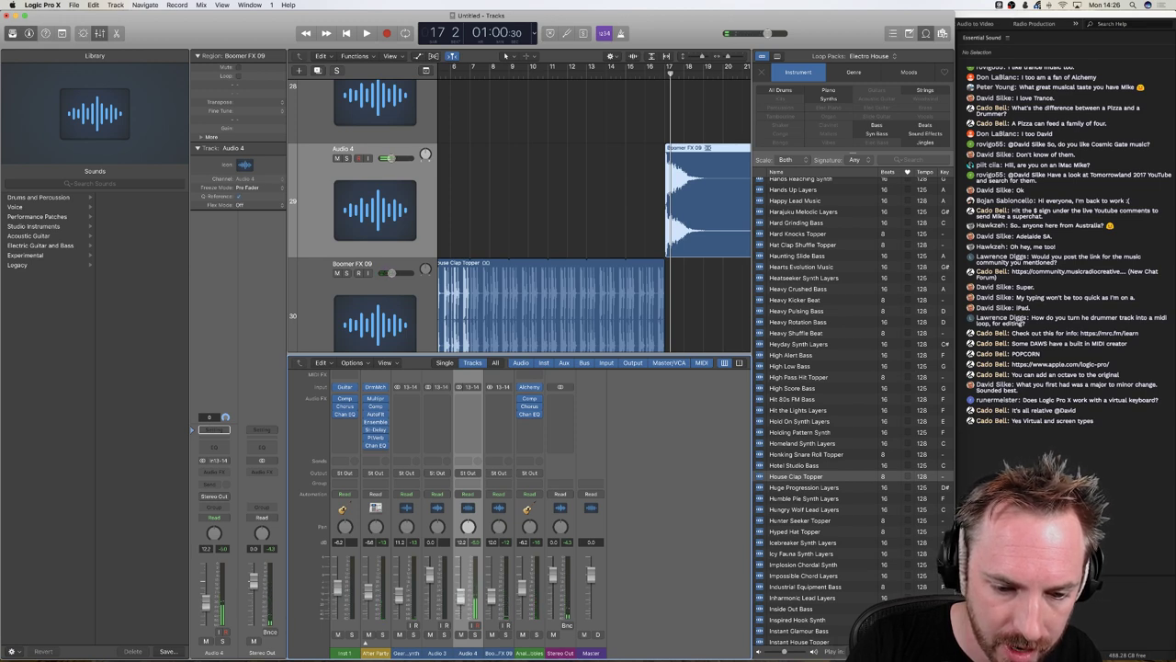
- Play the arrangement from shortly before bar 5 to hear the House Clap Topper loop in the mix
scroll(561, 313, "left", 5)
left_click(516, 71)
key("space")
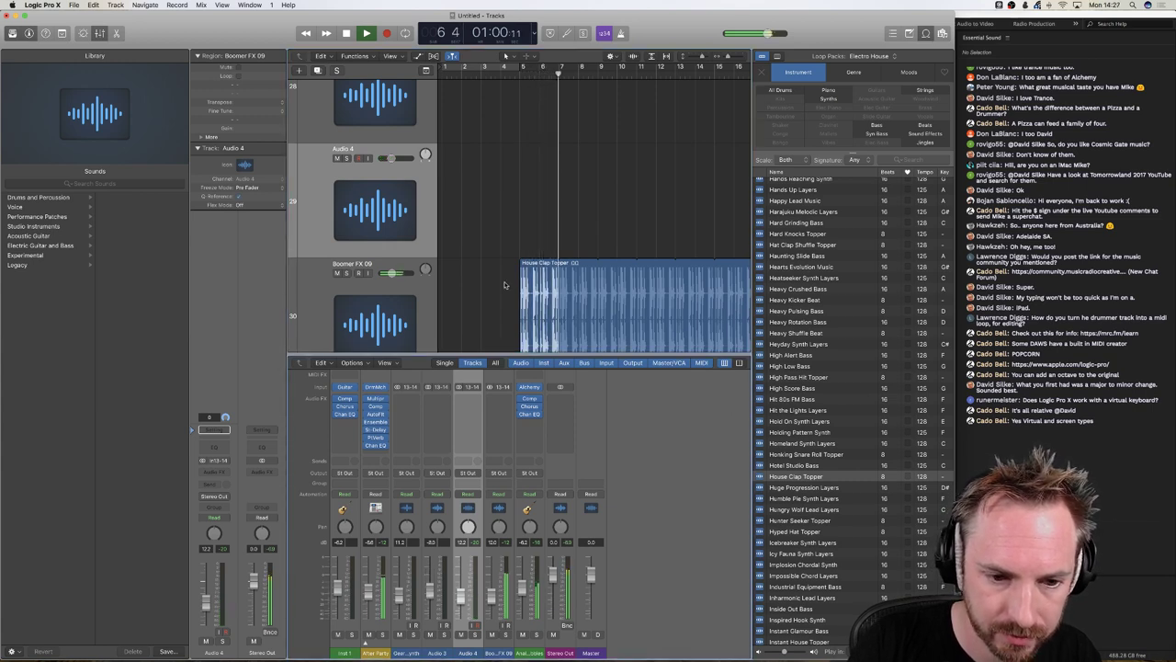
- Stop playback at bar 9 and look over the regions across the lower tracks of the arrangement
scroll(503, 304, "down", 4)
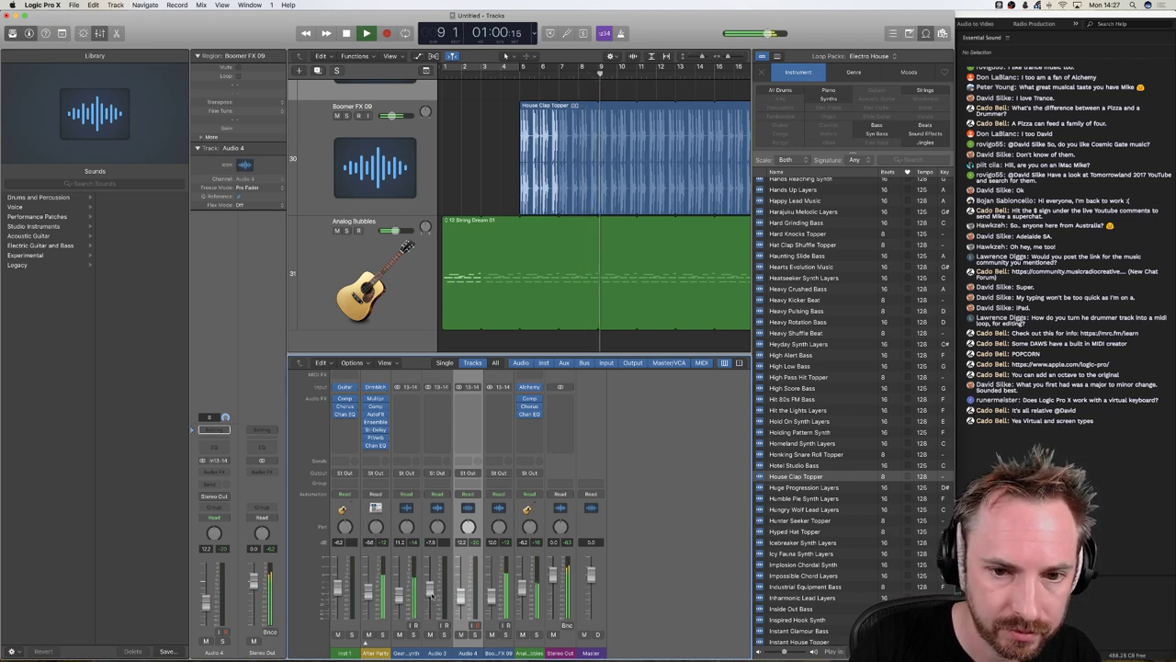
key("space")
scroll(564, 195, "right", 8)
scroll(565, 195, "up", 1)
scroll(564, 195, "up", 1)
scroll(564, 195, "left", 8)
scroll(557, 196, "down", 2)
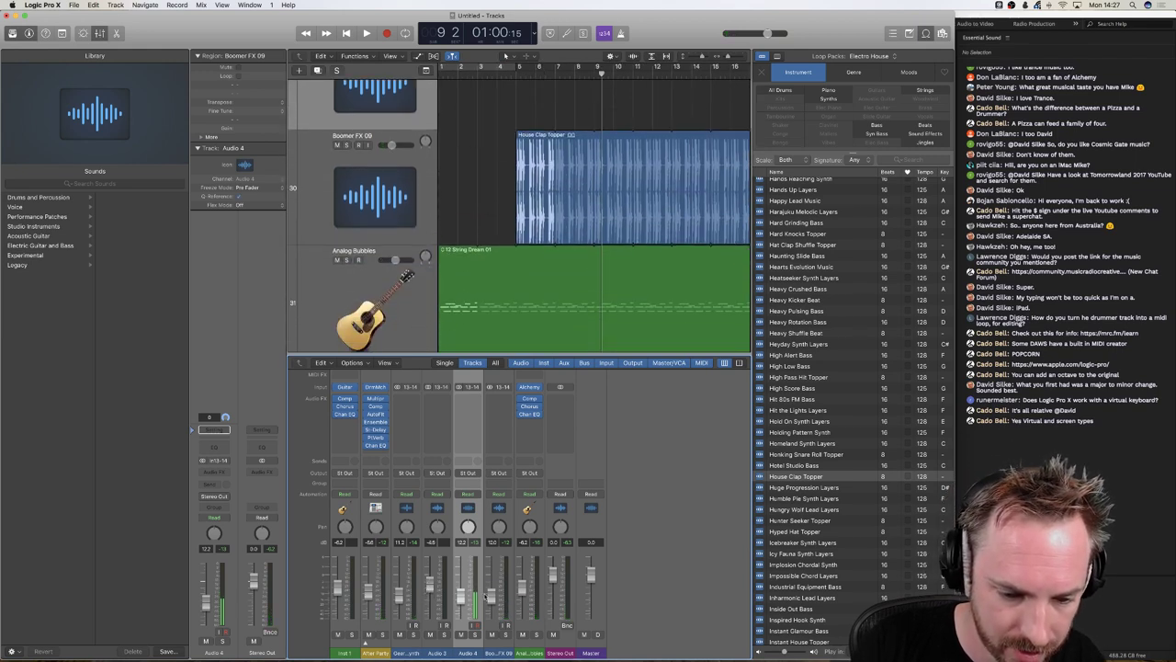
- Resume playback, review every track's regions through to the Boomer FX 09 hit at bar 17, and stop there
key("space")
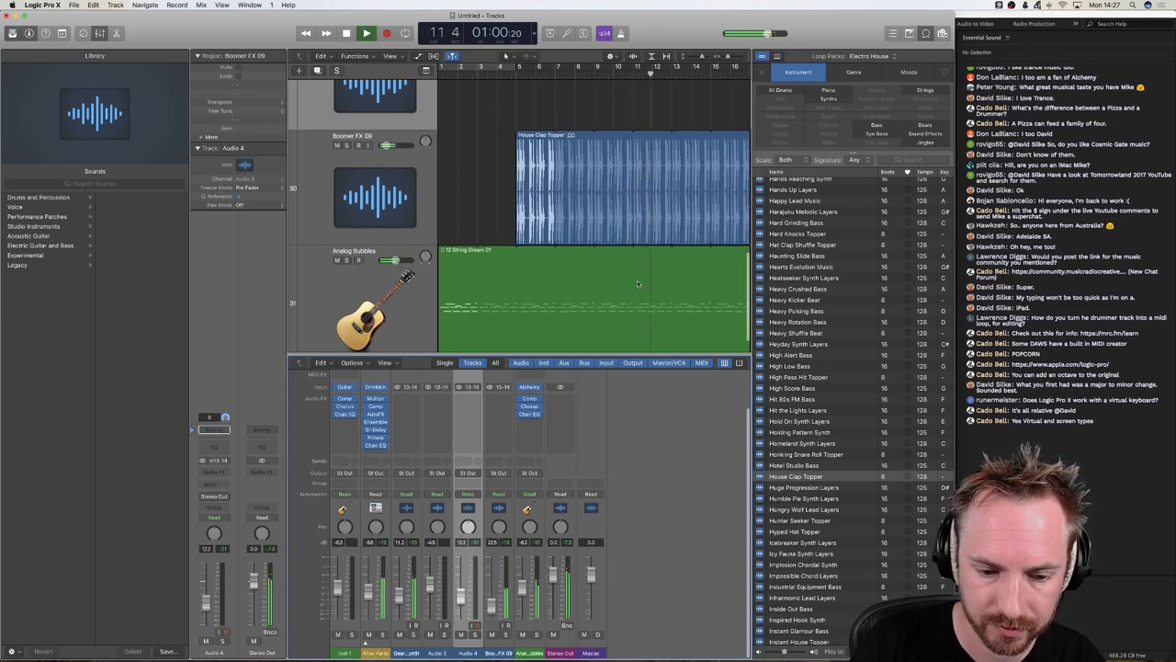
scroll(636, 286, "up", 5)
scroll(637, 286, "up", 3)
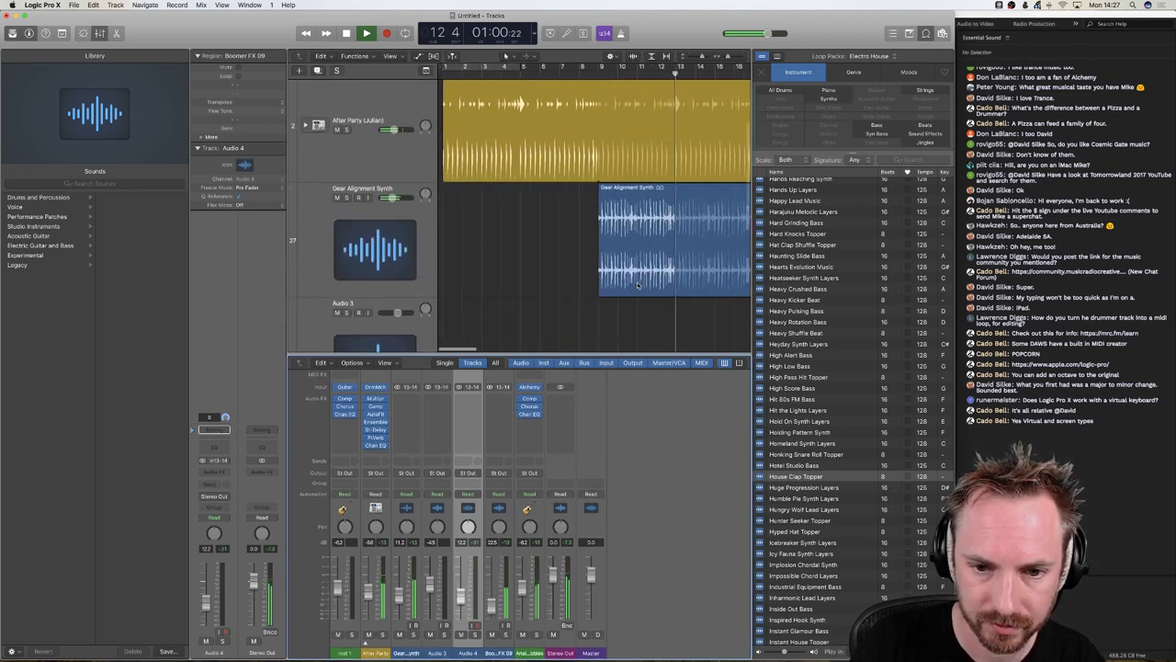
scroll(637, 286, "down", 4)
scroll(636, 286, "down", 4)
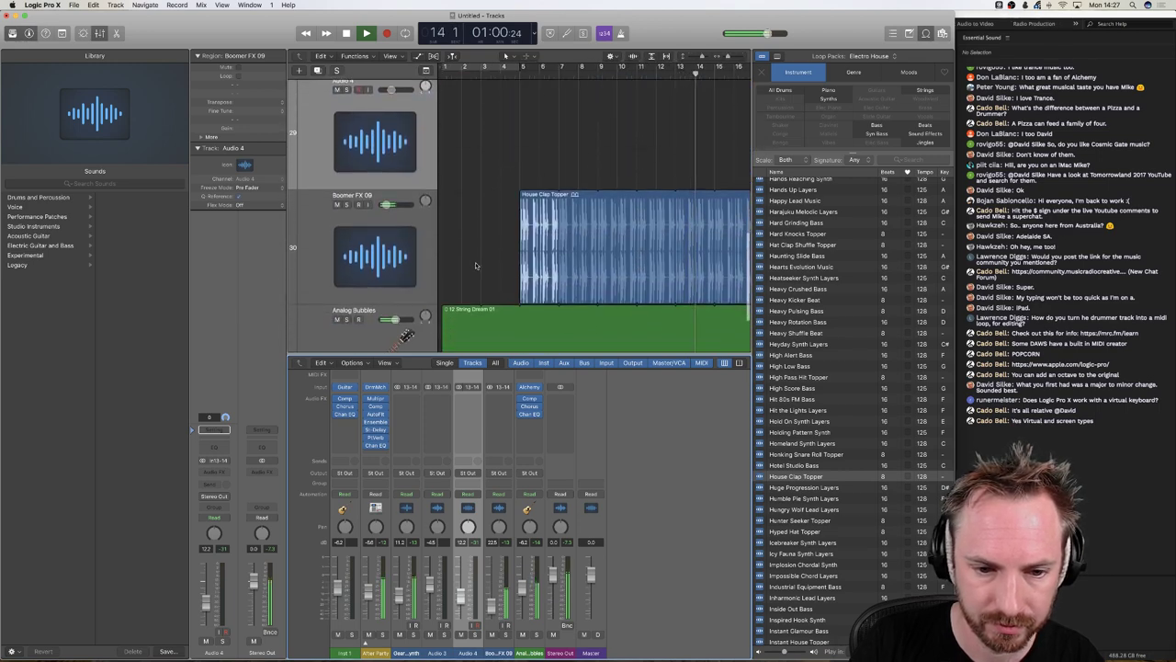
scroll(496, 242, "up", 5)
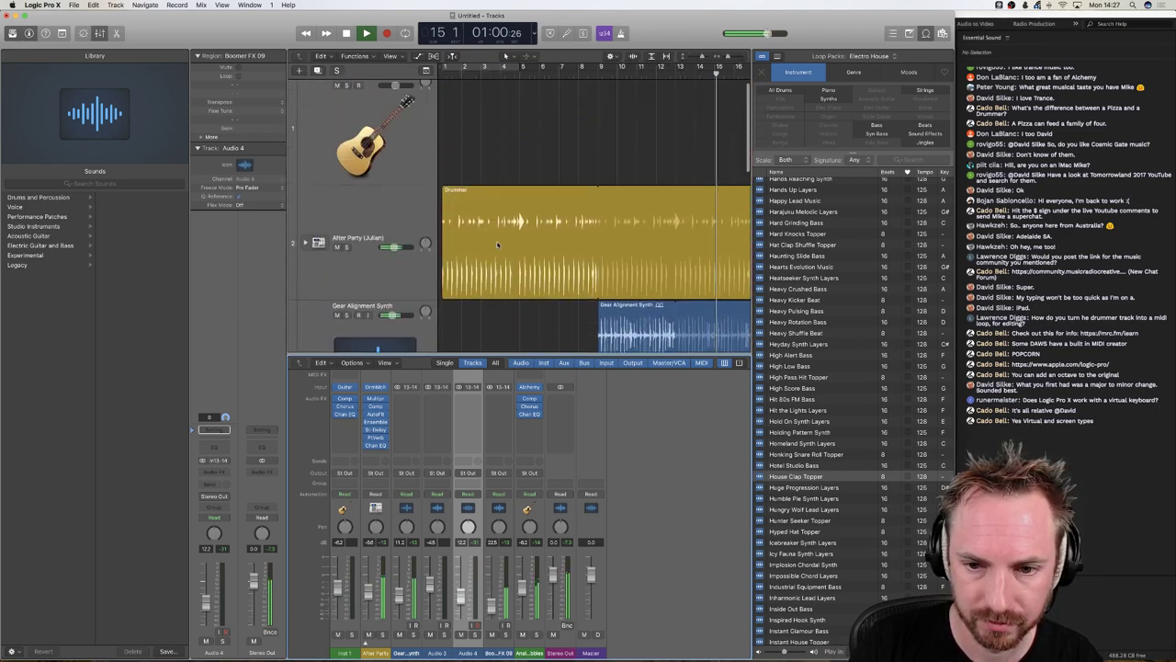
scroll(499, 243, "down", 5)
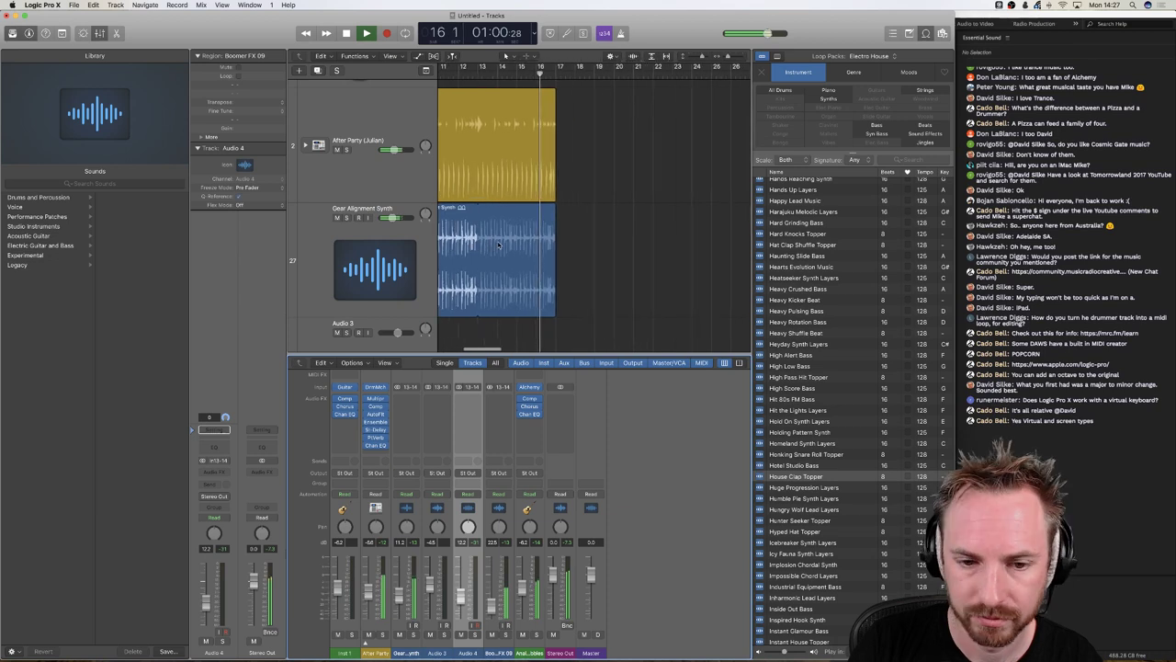
scroll(498, 239, "down", 1)
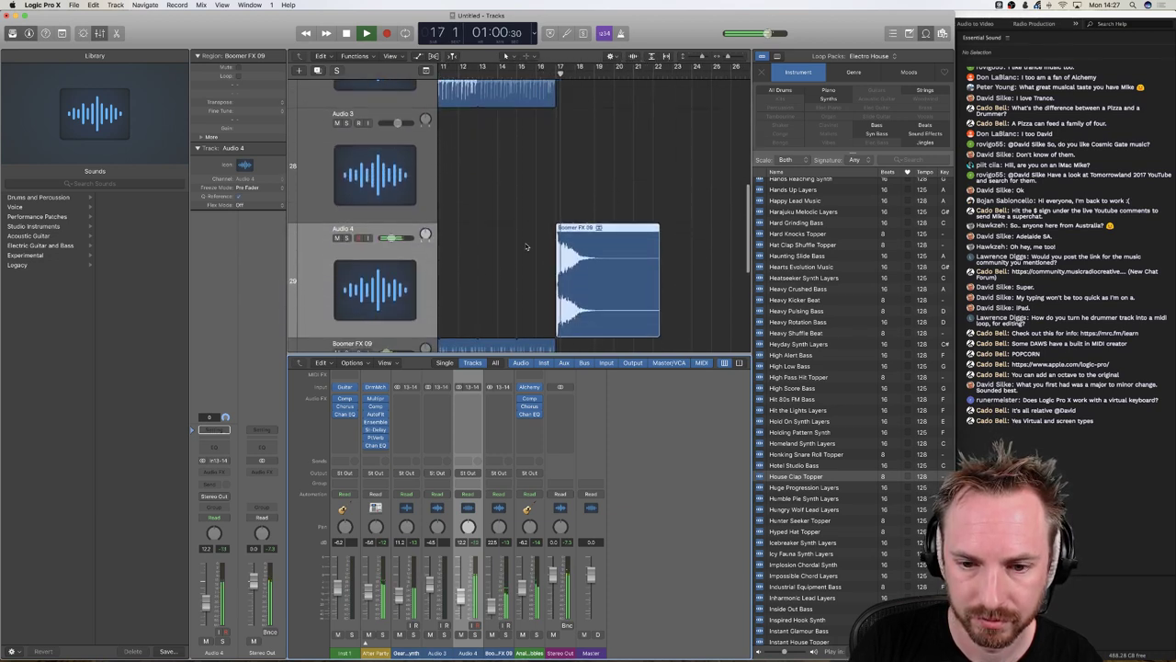
key("space")
scroll(570, 165, "left", 10)
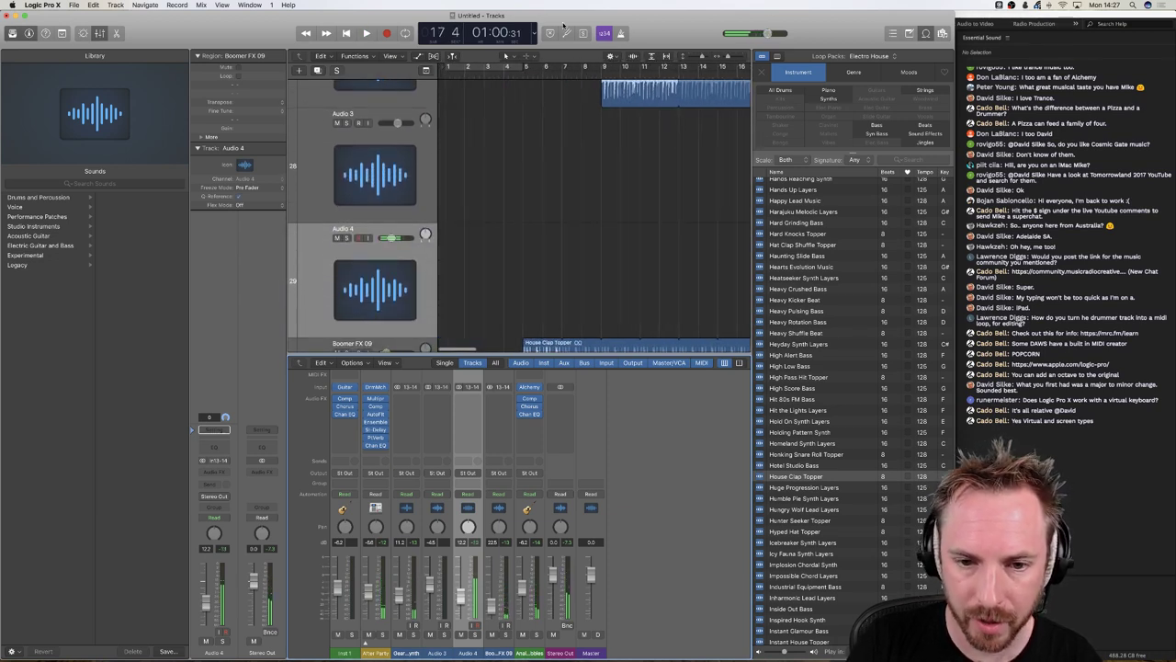
scroll(504, 343, "up", 8)
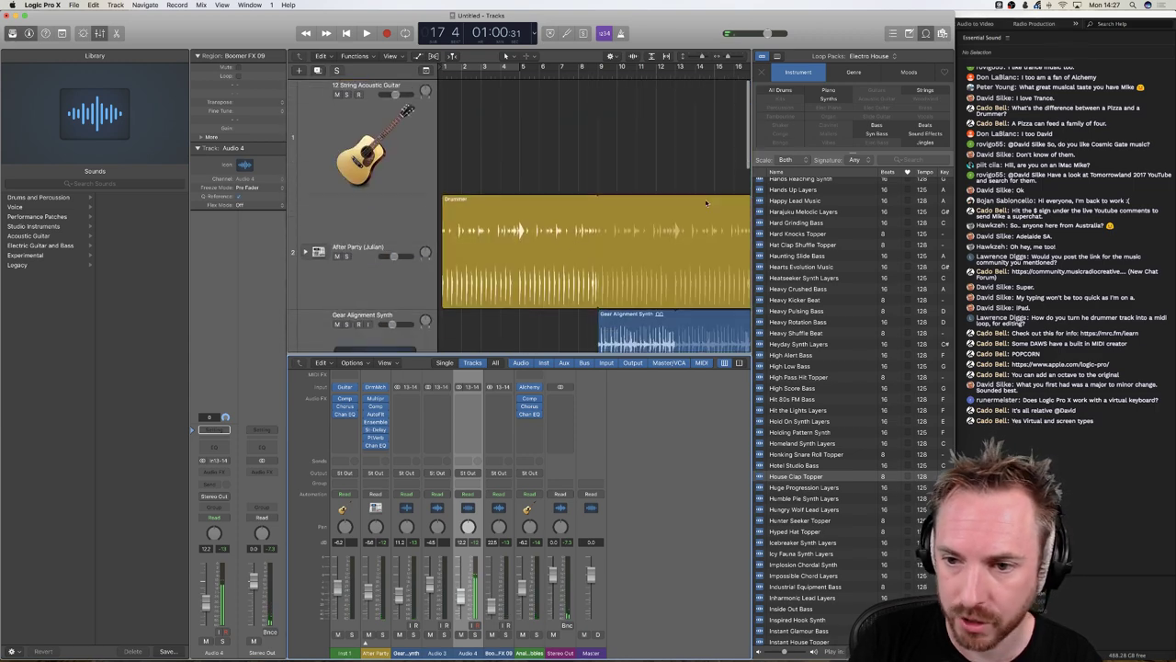
- Filter the Electro House loops to Jingles and audition Super Gloss Layers, Rich Progression Layers, Rapacious Lead Layers and Quick Chord Stab Music
left_click(921, 145)
scroll(647, 140, "down", 4)
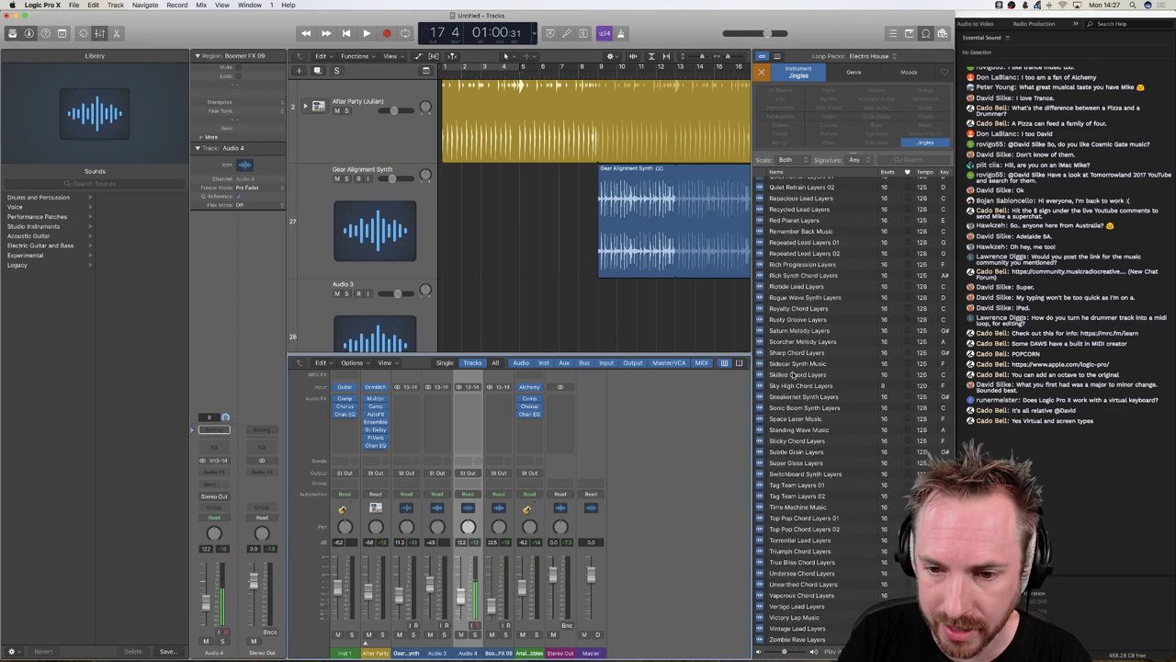
left_click(796, 464)
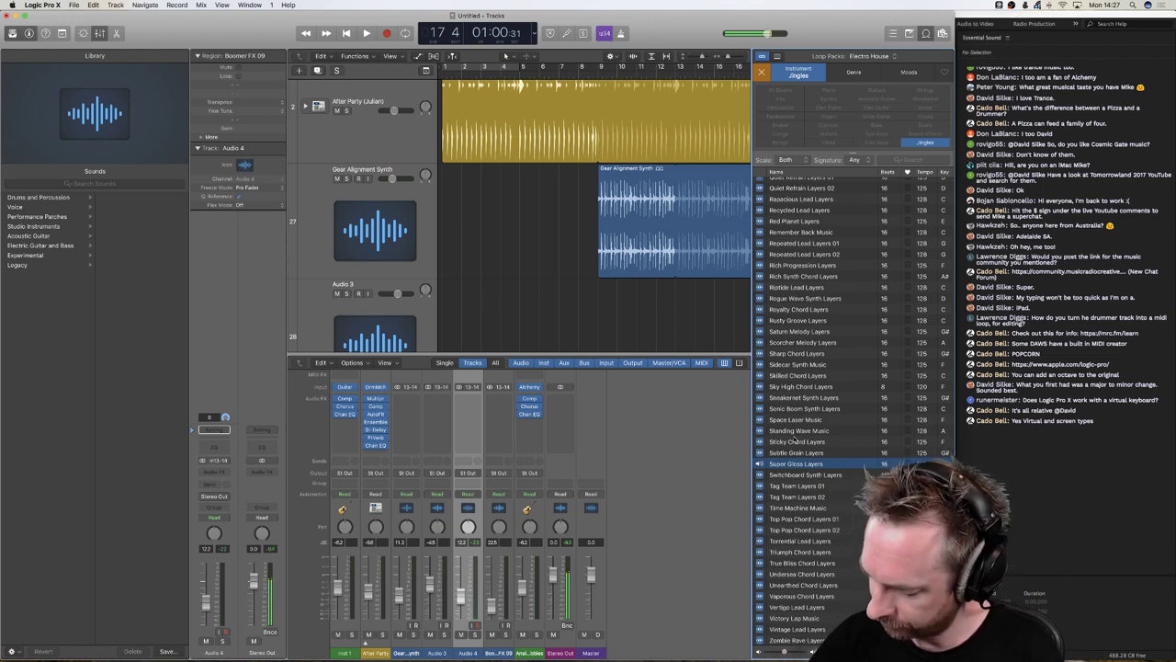
left_click(796, 265)
scroll(798, 244, "up", 3)
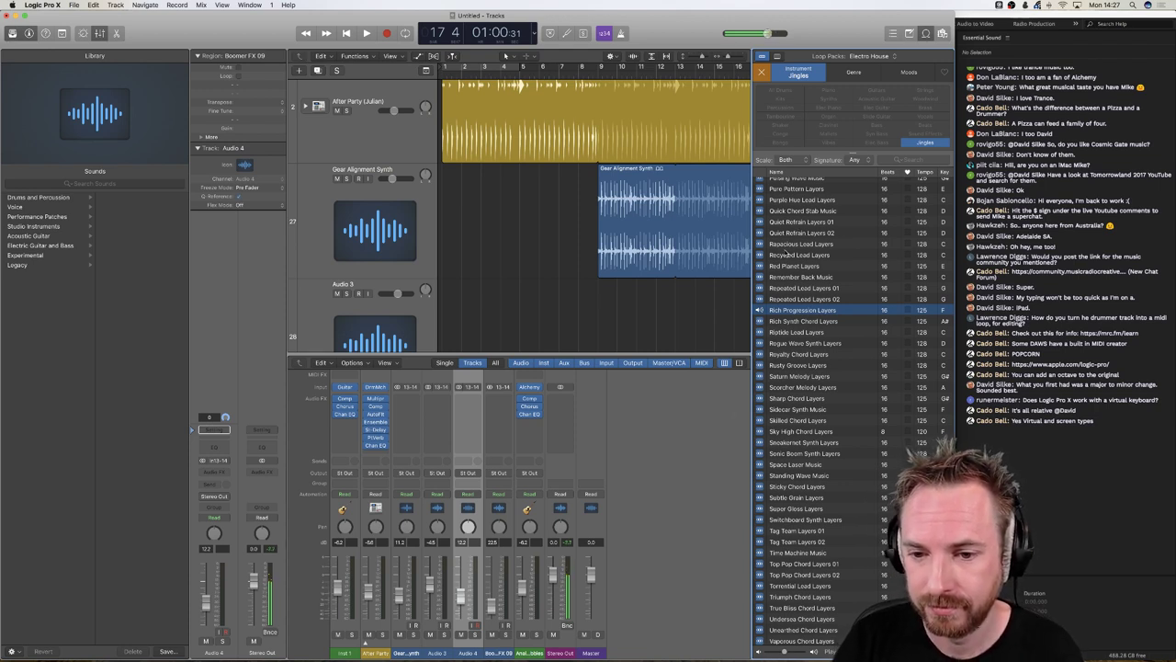
left_click(788, 245)
left_click(789, 211)
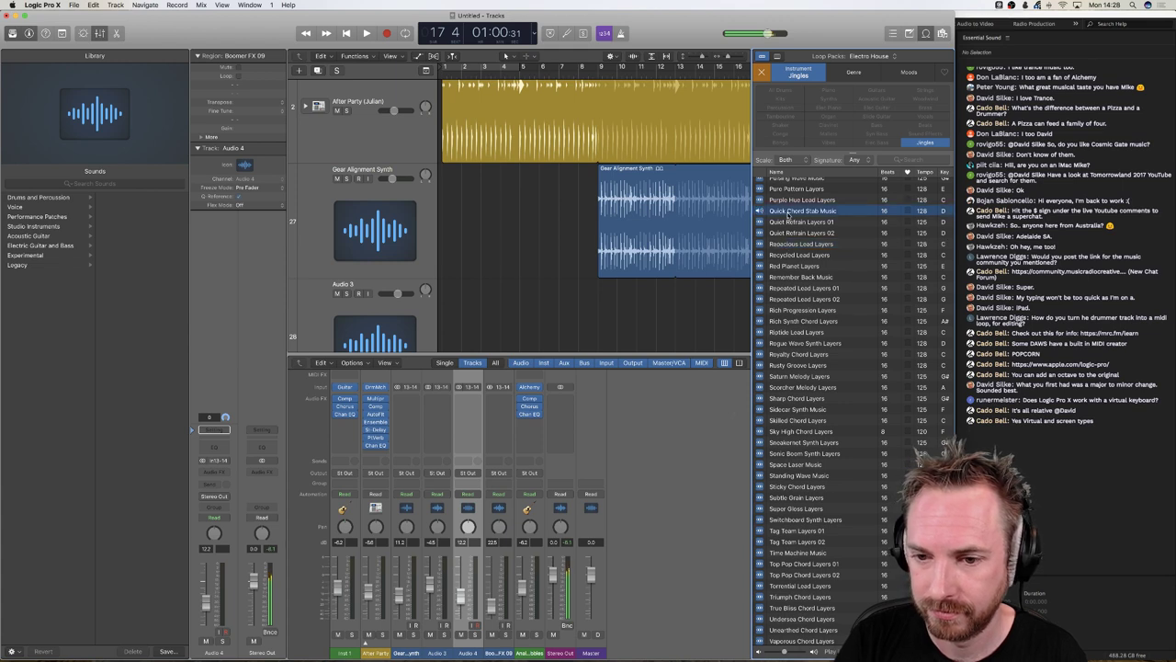
- Audition the jingle loops Pure Pattern Layers, Proxy Pitch Lead Layers and Night Out Music
scroll(789, 215, "up", 3)
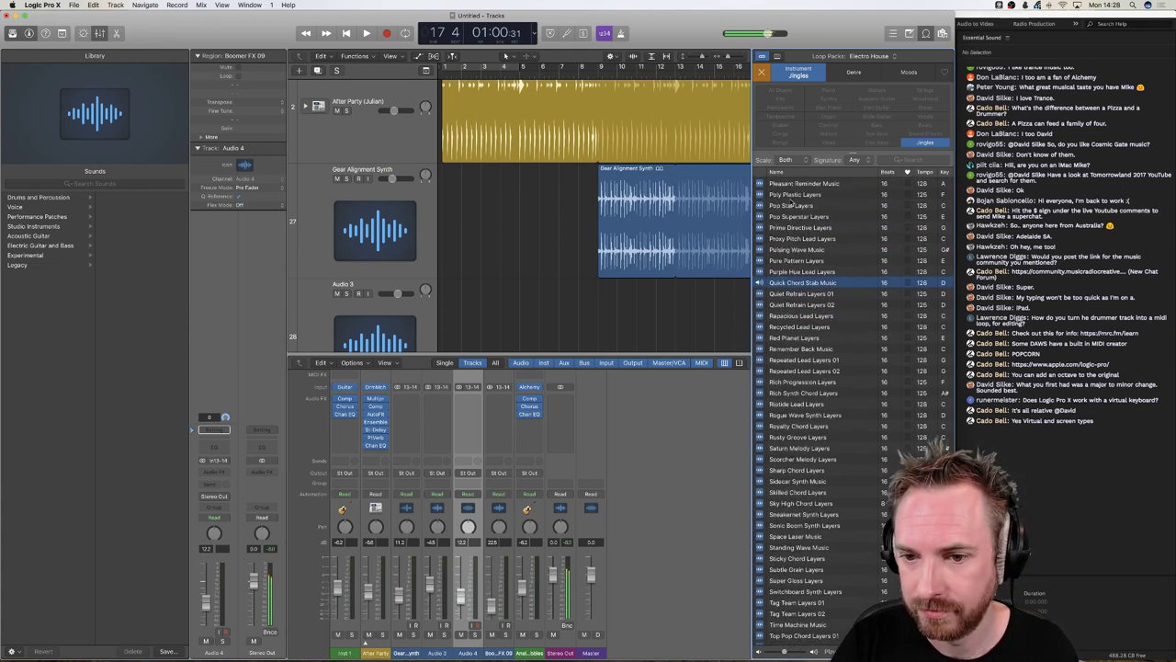
left_click(799, 262)
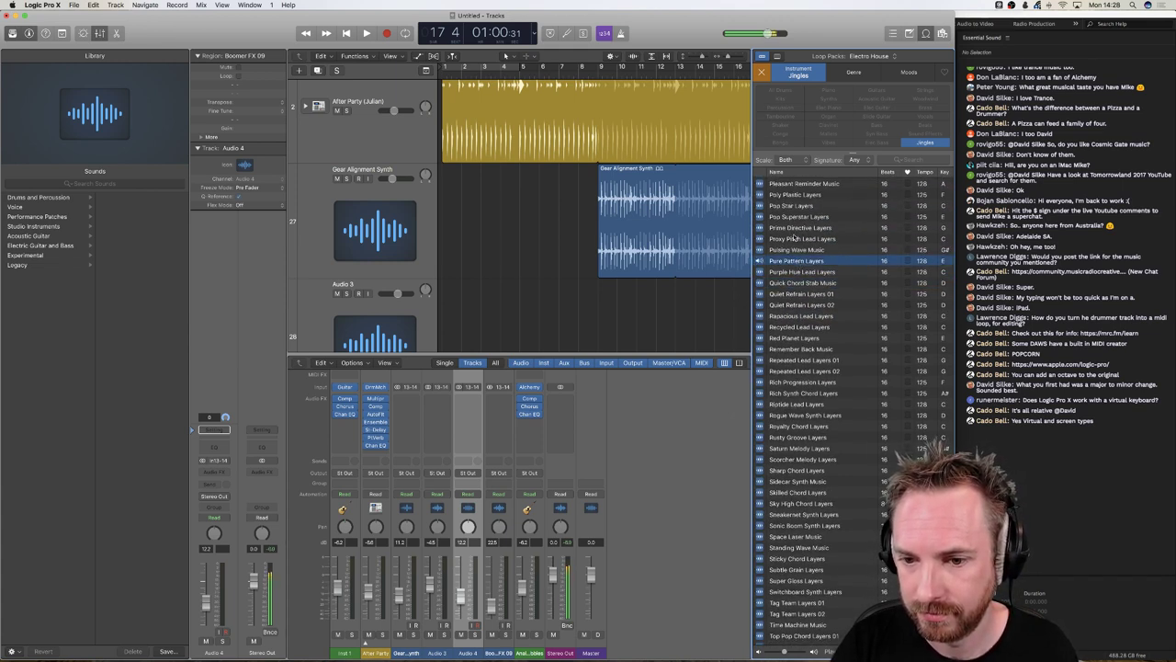
left_click(790, 240)
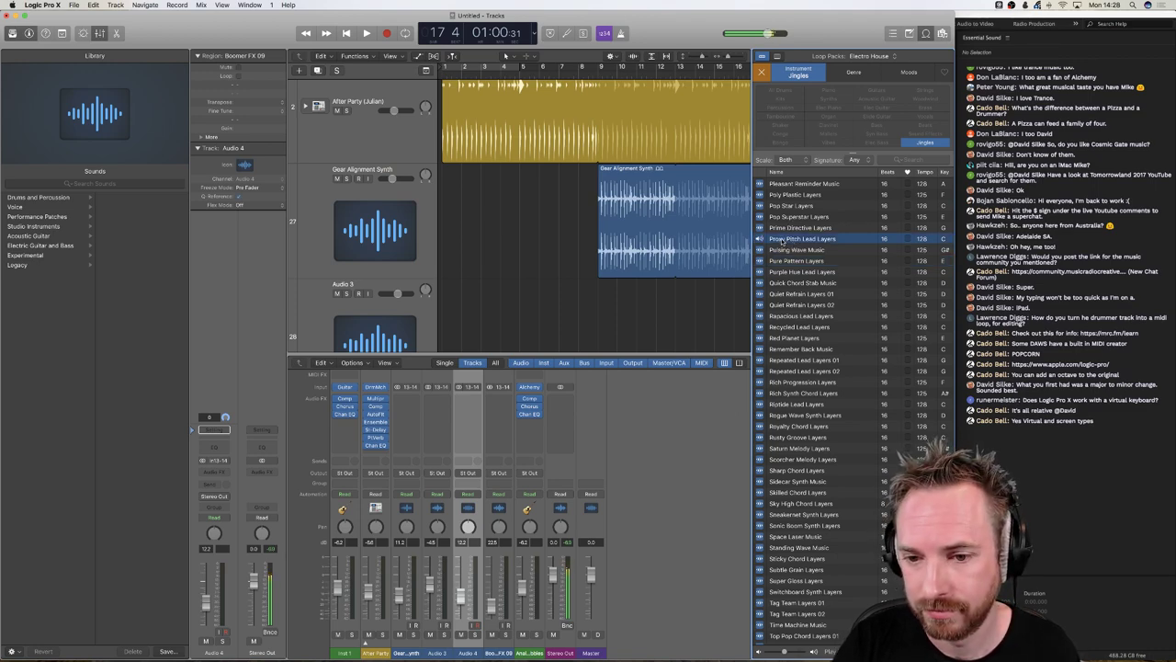
scroll(789, 241, "up", 5)
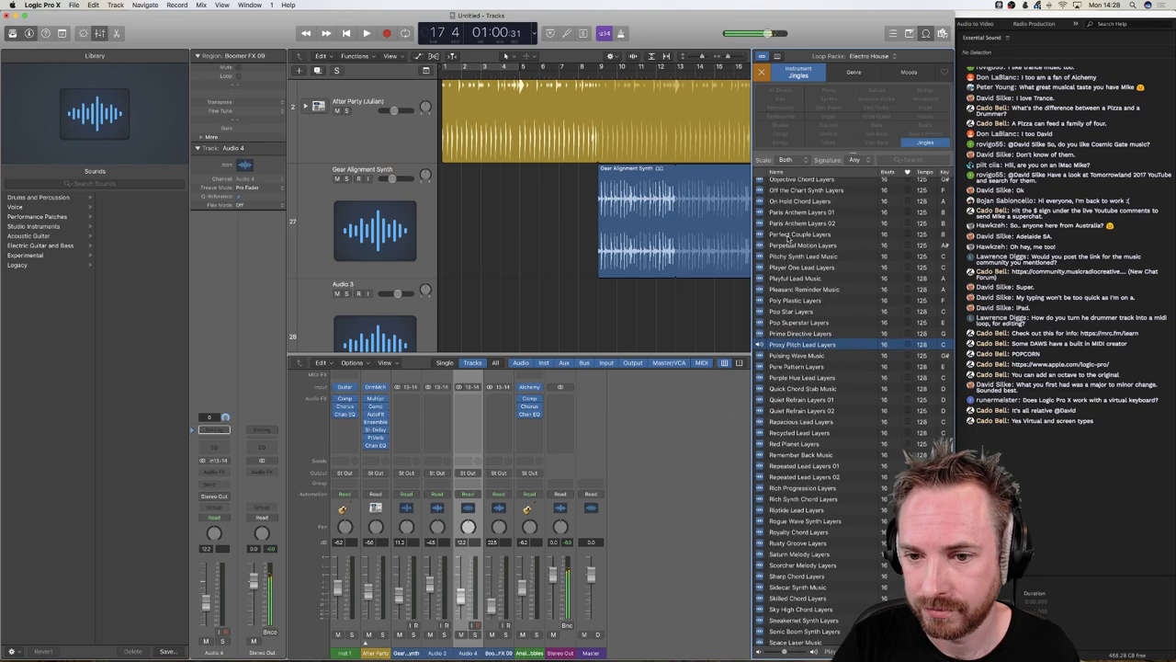
scroll(788, 237, "up", 1)
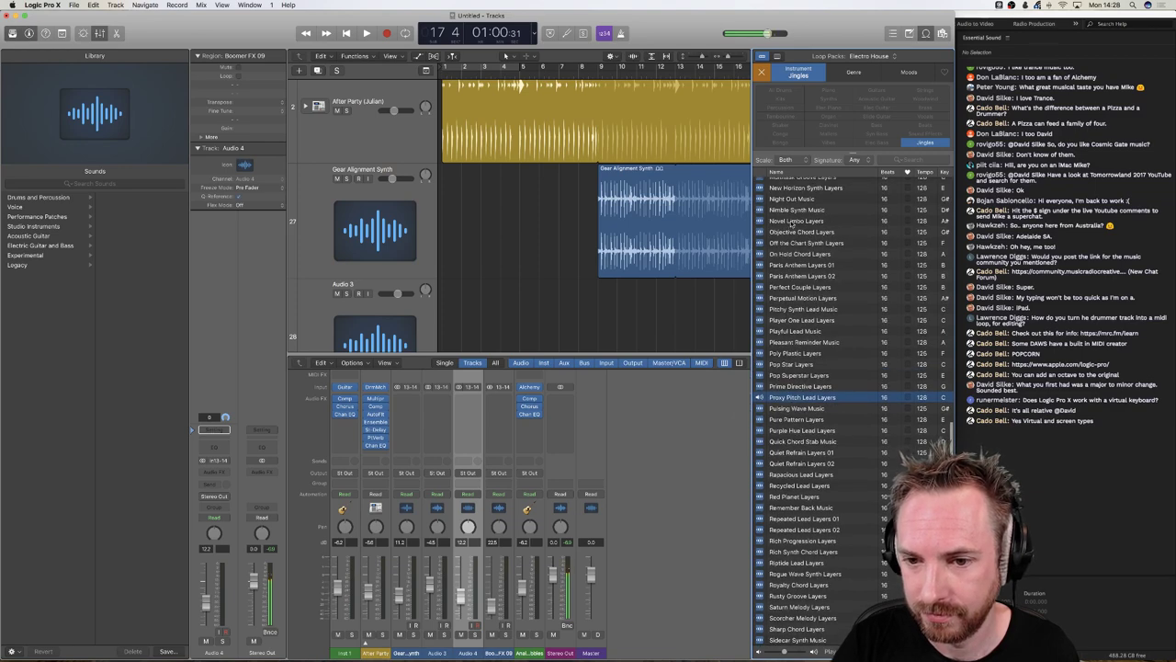
left_click(789, 199)
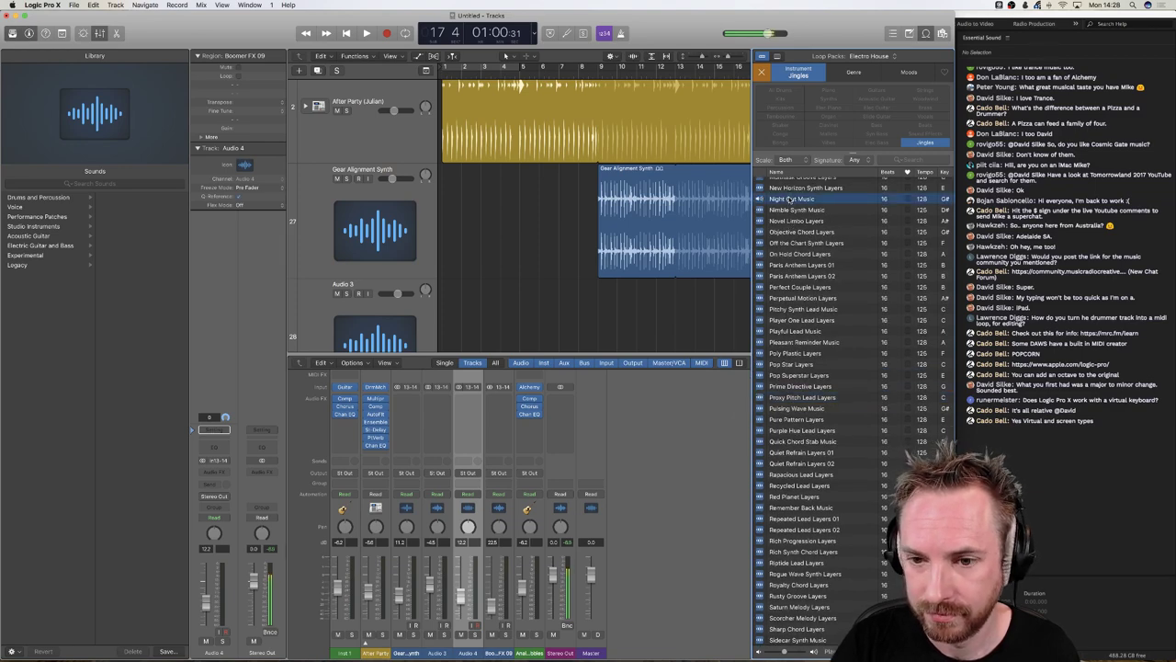
- Clear the Jingles filter and audition the 80s Forever Bass loop from the full Electro House list
scroll(790, 198, "up", 15)
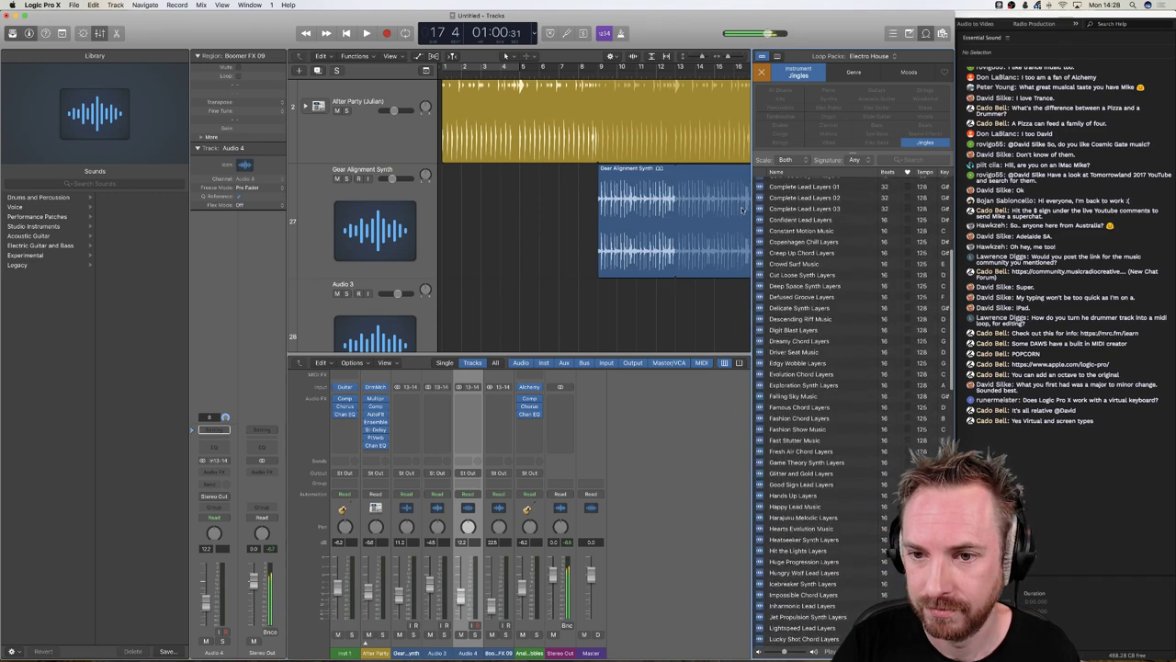
scroll(809, 211, "up", 10)
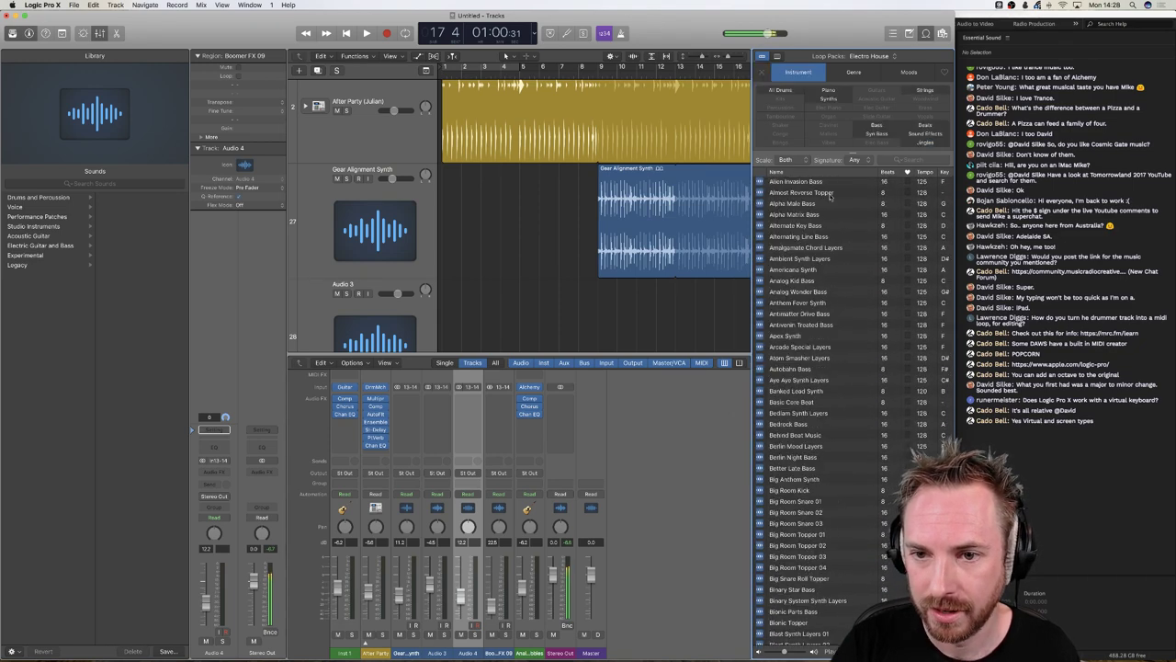
scroll(800, 225, "up", 6)
left_click(795, 184)
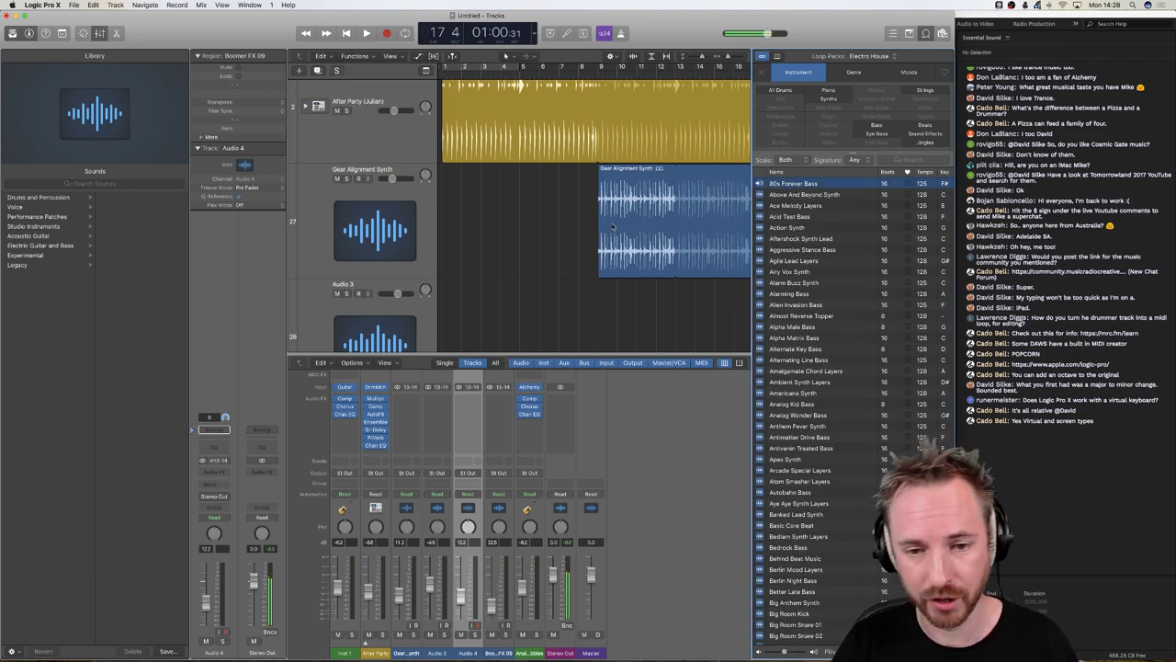
scroll(646, 223, "down", 8)
scroll(597, 231, "right", 8)
scroll(597, 232, "left", 8)
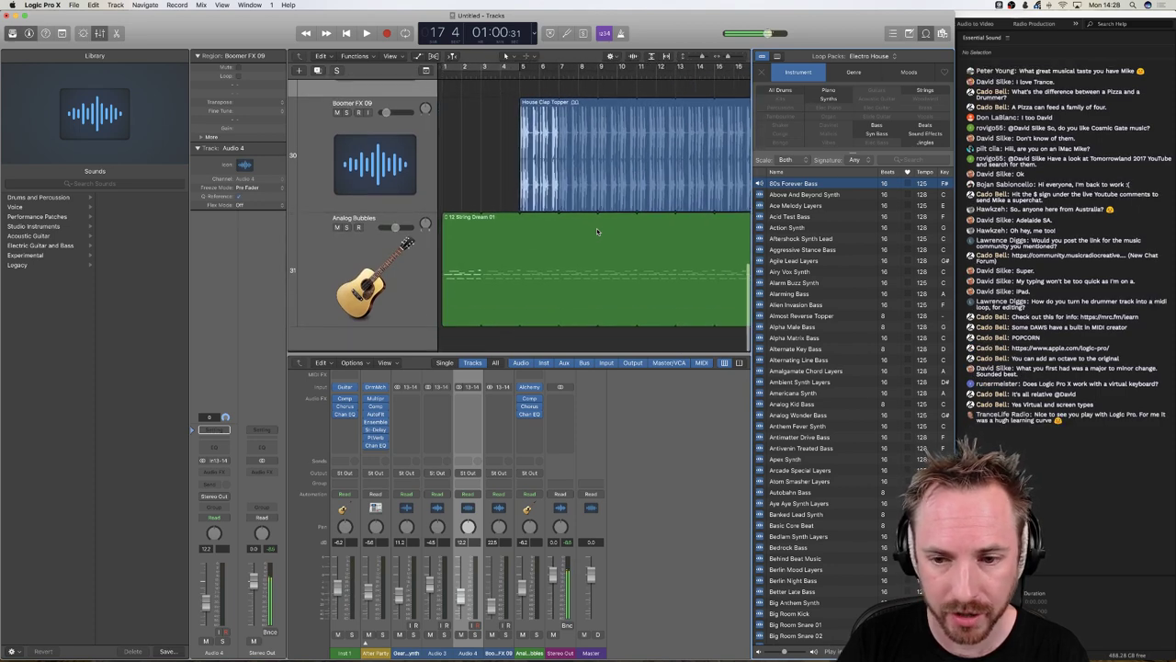
scroll(809, 414, "down", 20)
scroll(809, 237, "down", 20)
scroll(809, 238, "up", 20)
scroll(809, 237, "up", 20)
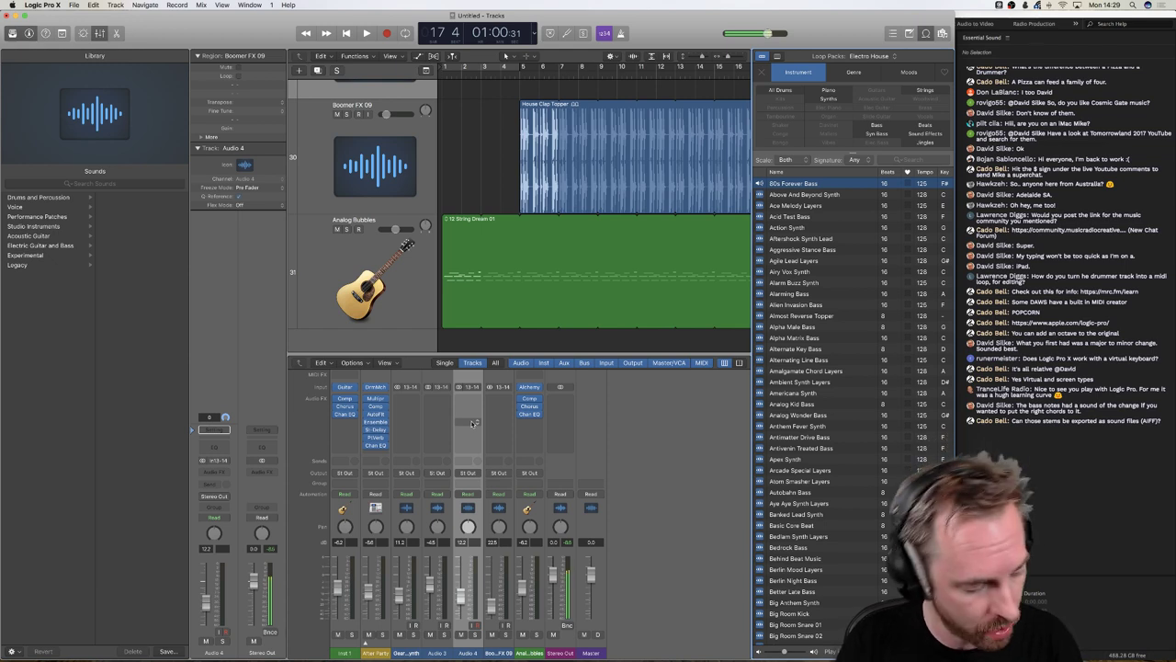
key("super+Tab")
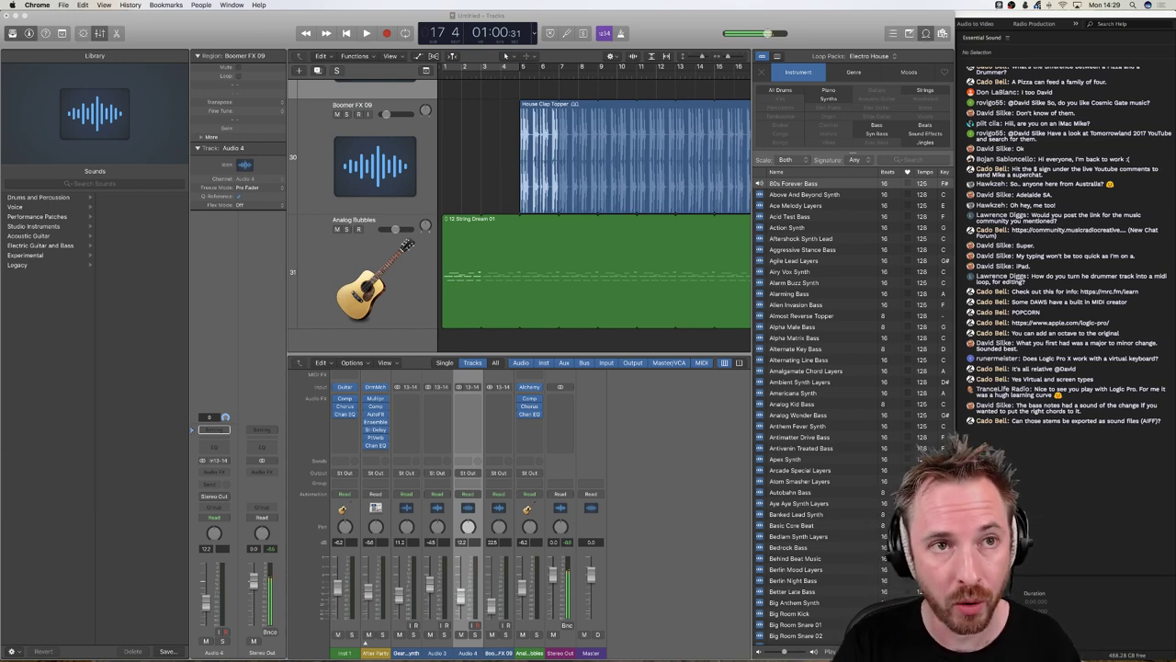
left_click(64, 5)
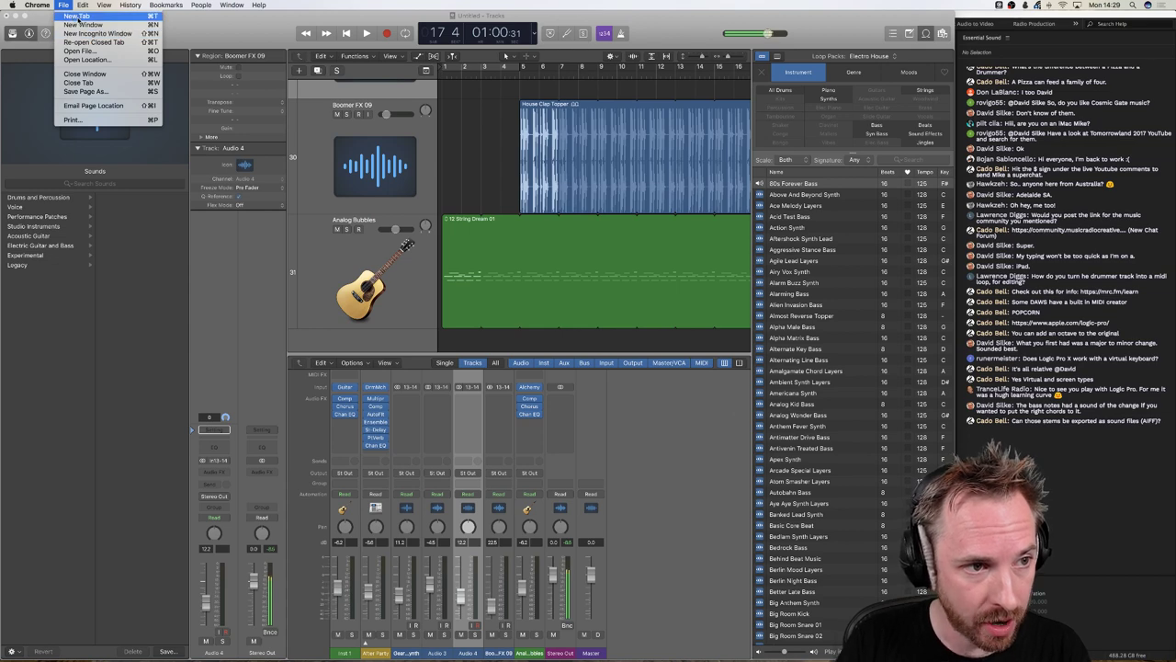
left_click(44, 22)
- Create a new project without closing the current one
left_click(74, 5)
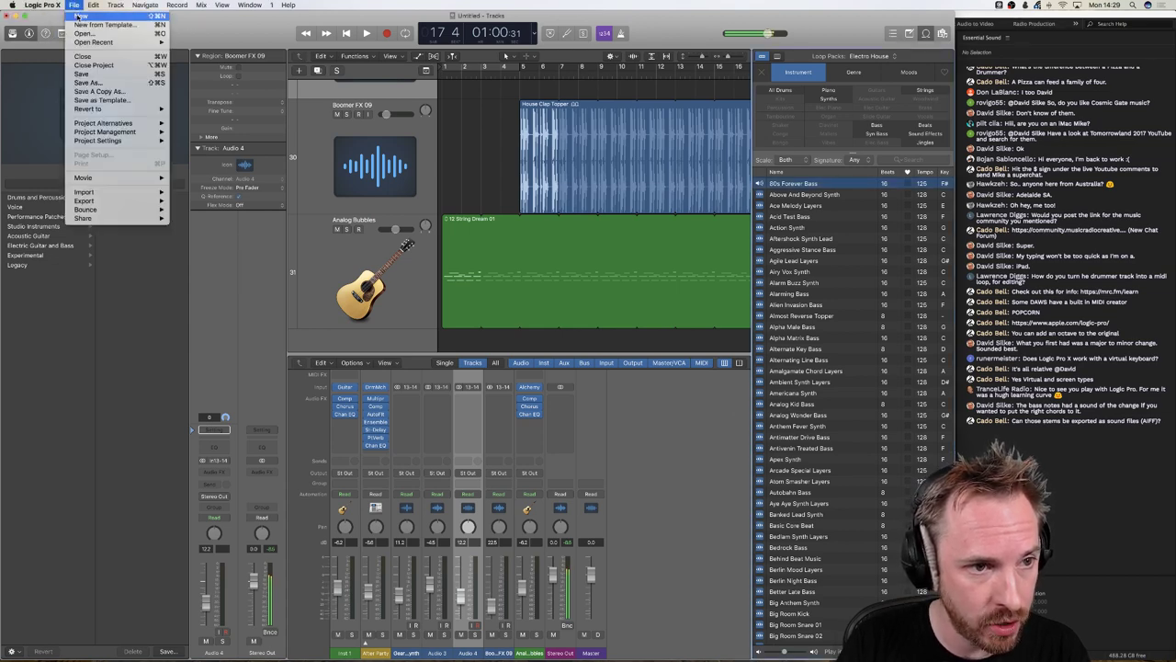
left_click(81, 16)
left_click(654, 213)
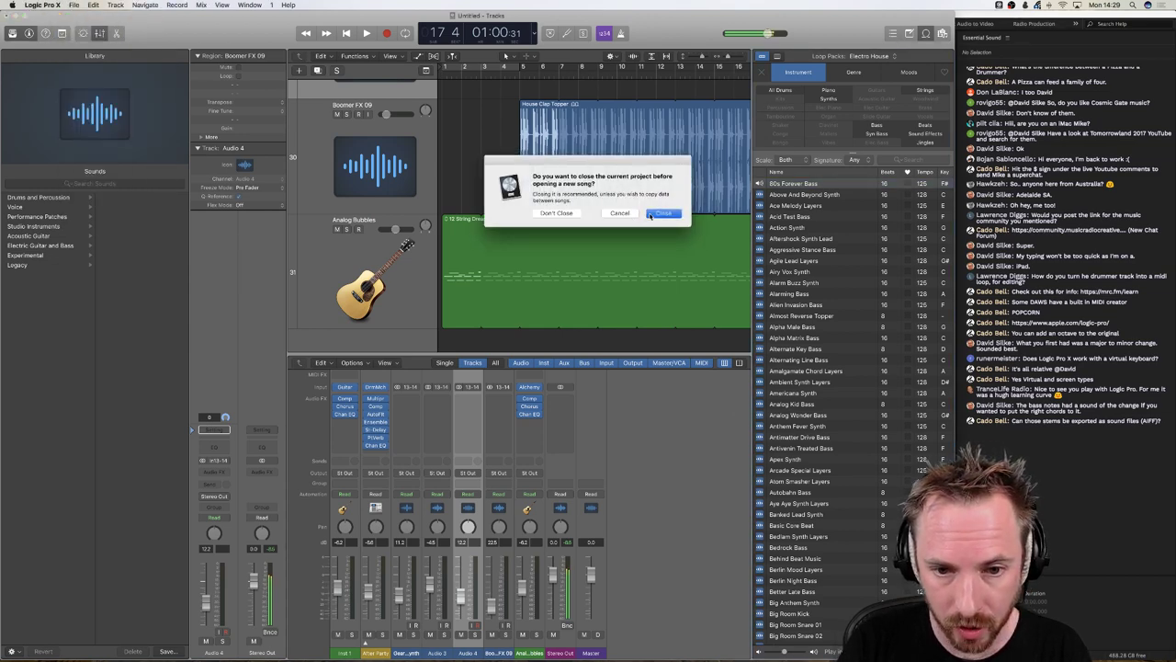
left_click(556, 212)
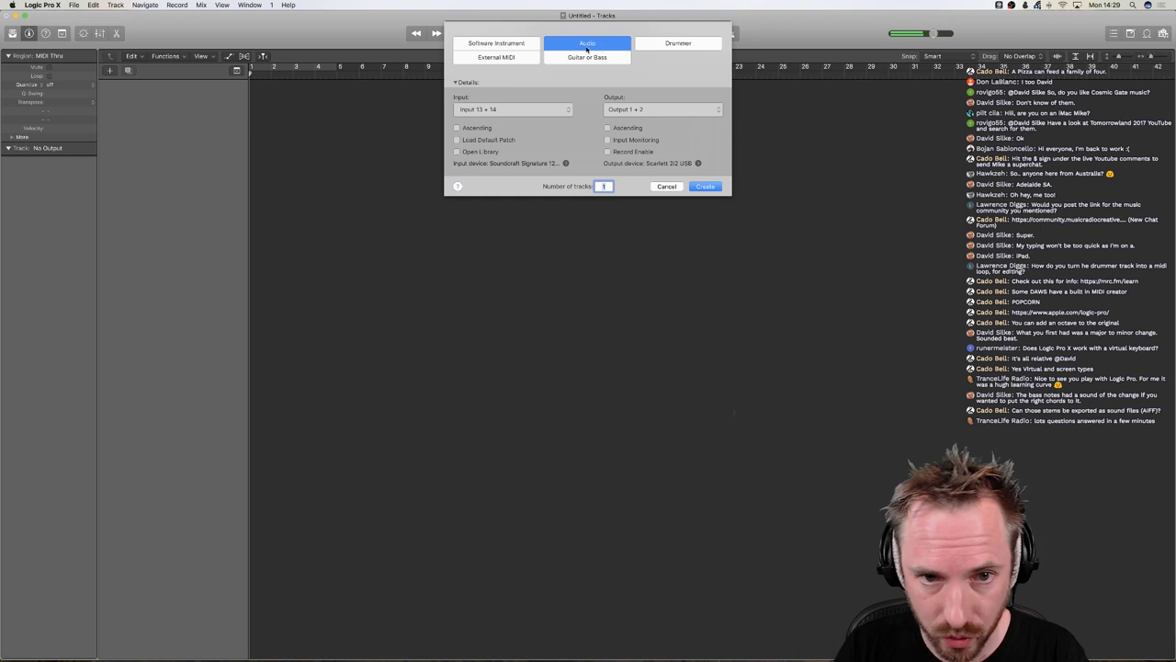
- Add one software instrument track to the new project and close its Alchemy instrument window
left_click(496, 43)
left_click(707, 164)
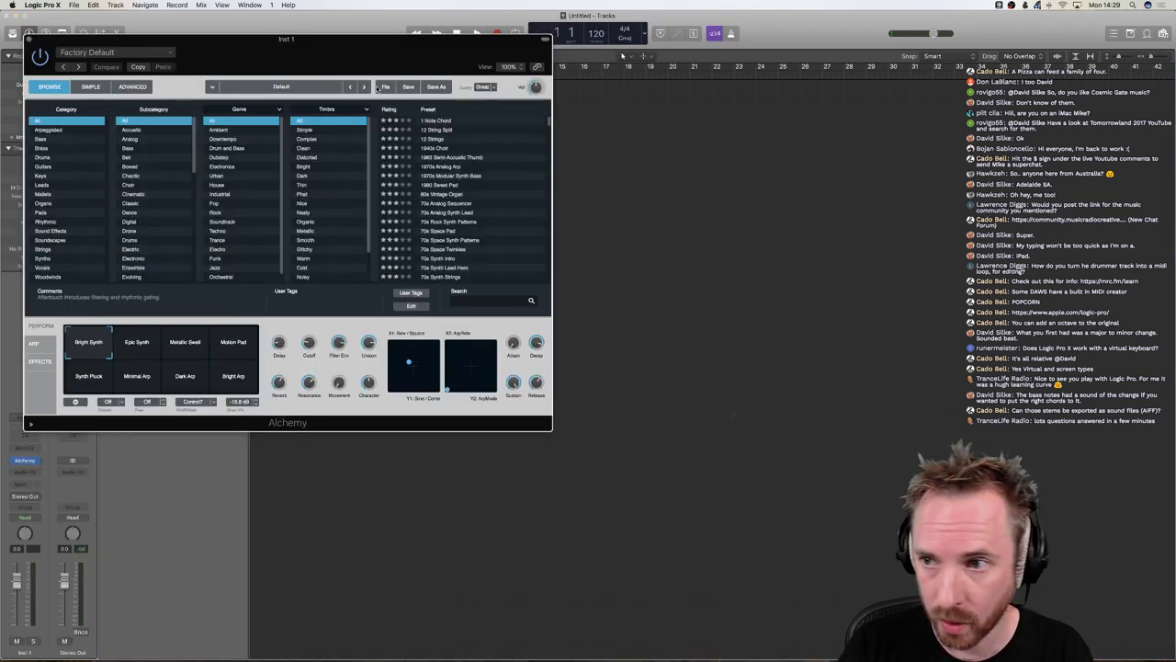
left_click(30, 41)
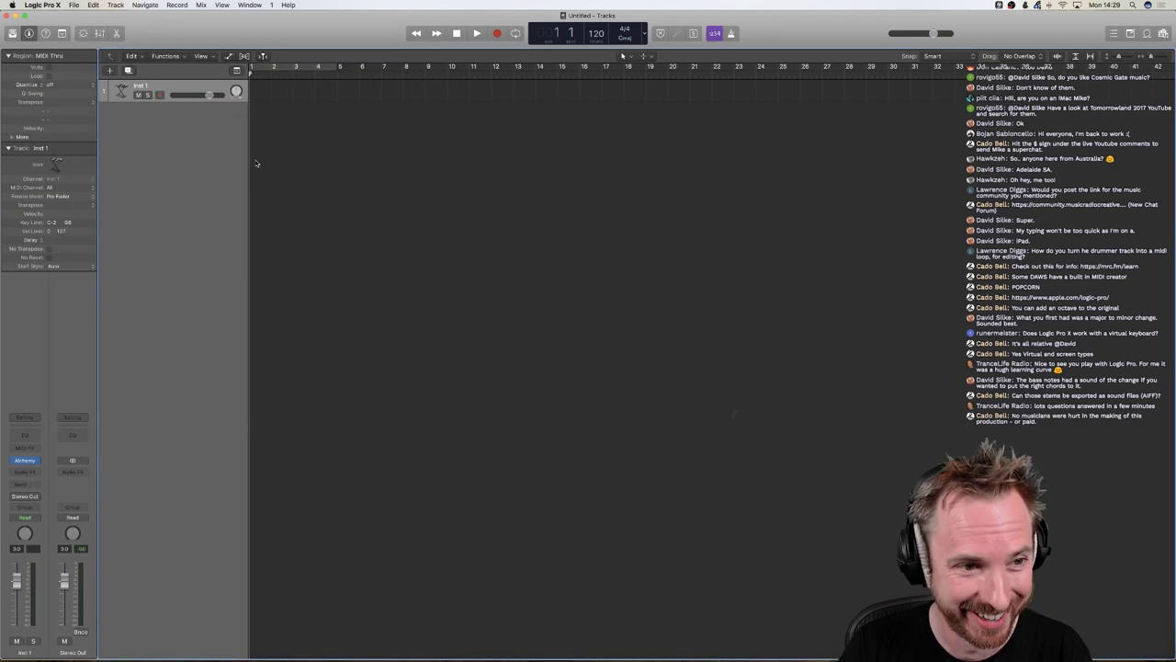
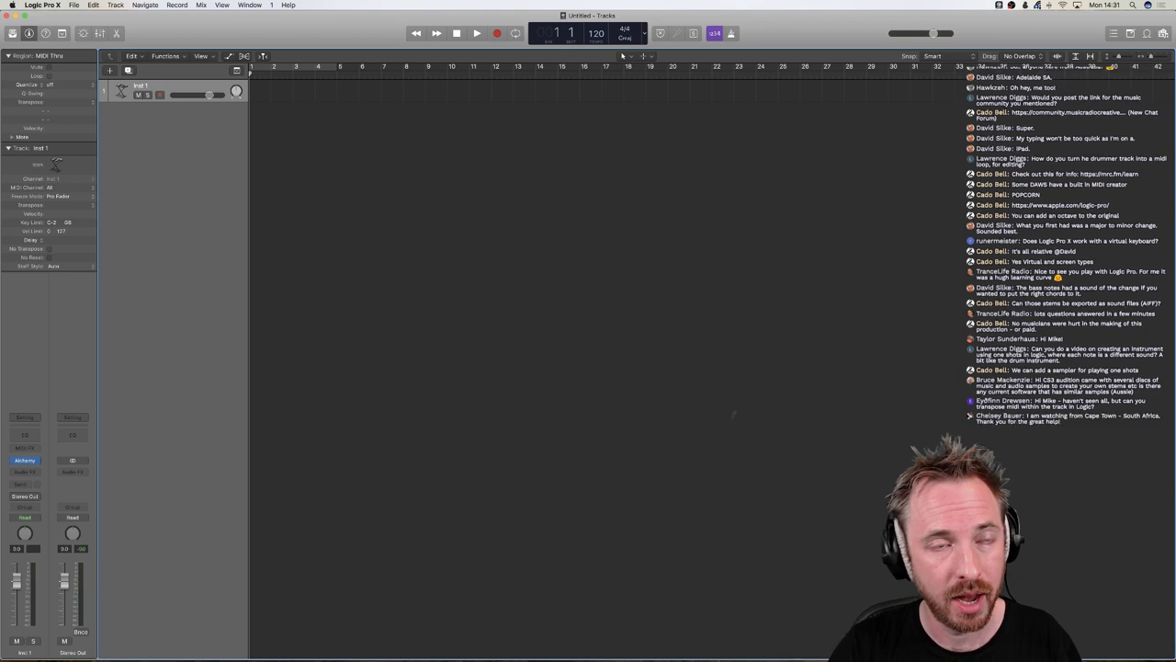
- Switch to the Google Chrome window
mouse_move(348, 648)
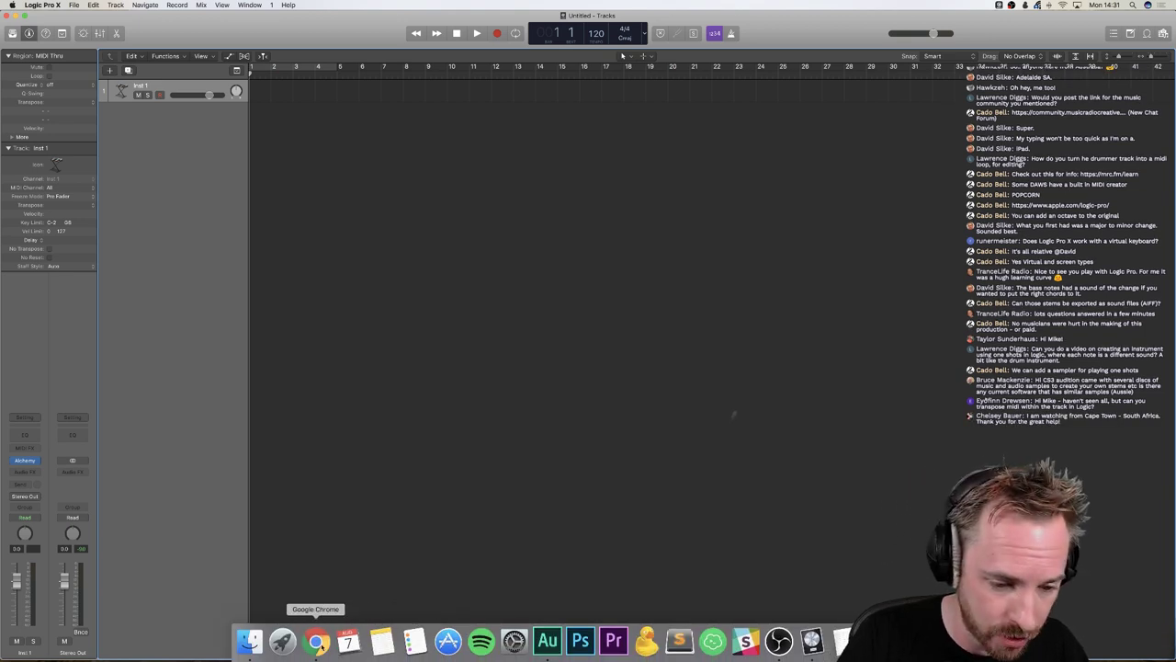
left_click(316, 642)
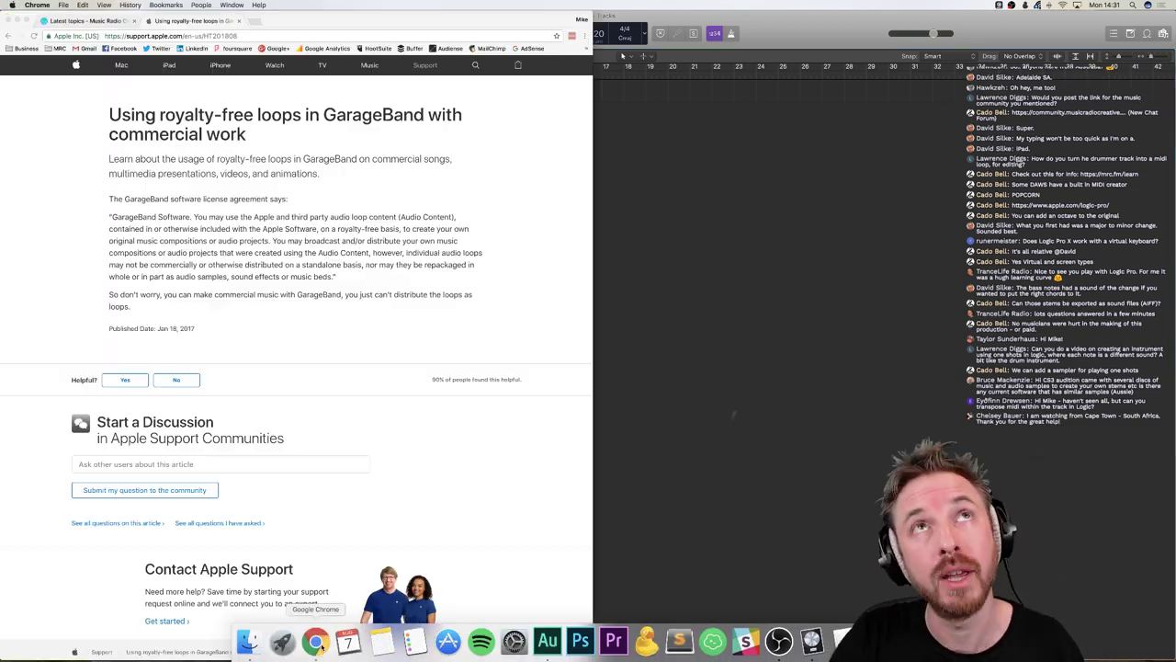
- Look through the latest topics on the Music Radio Creative community forum
left_click(96, 22)
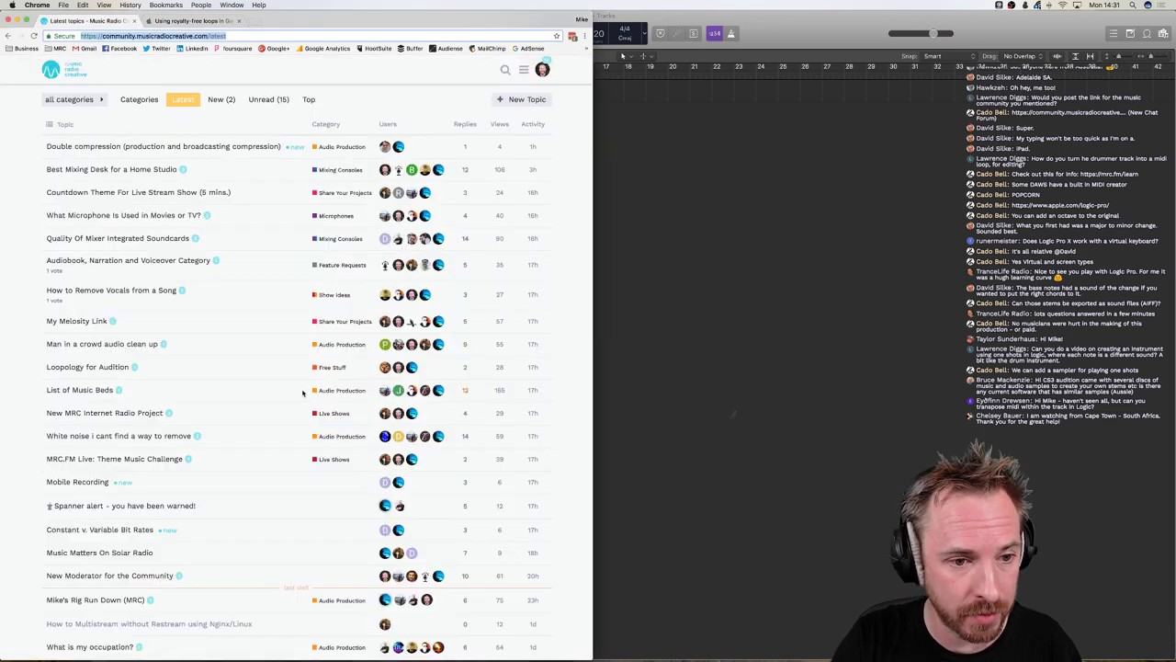
scroll(262, 366, "down", 5)
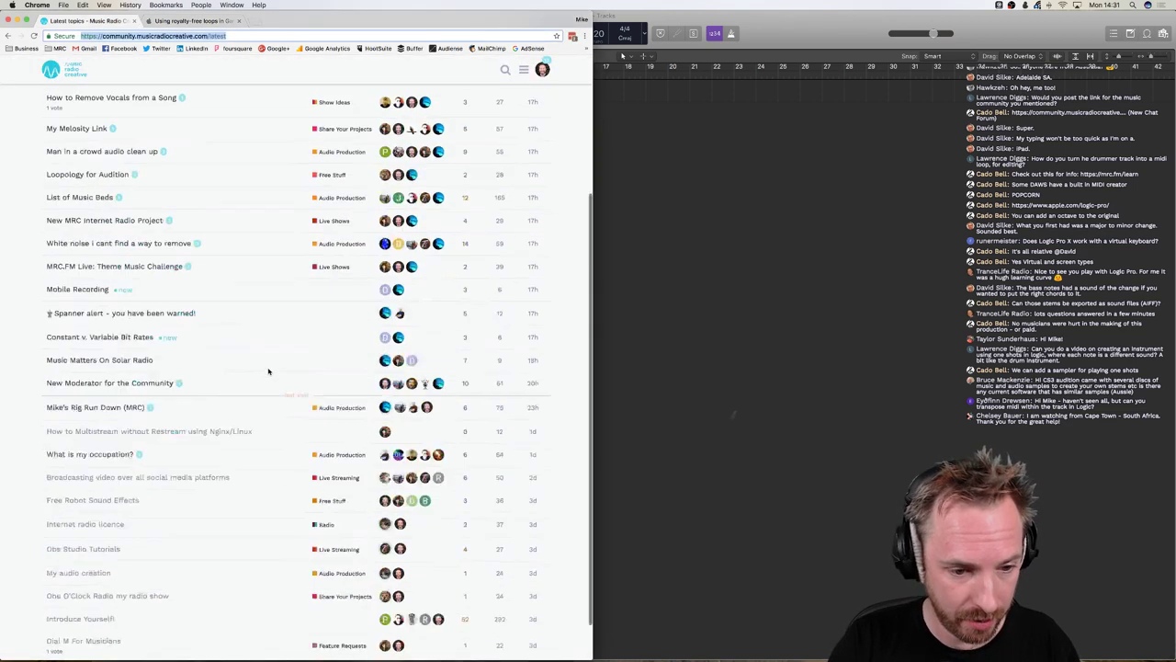
scroll(267, 370, "up", 5)
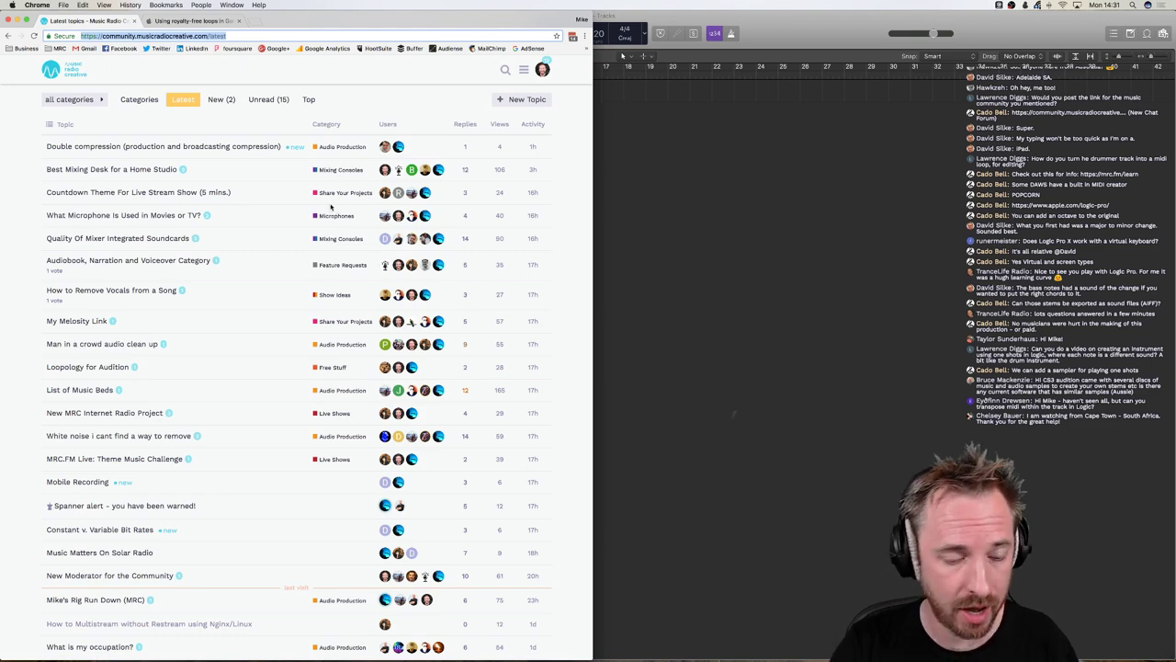
scroll(330, 207, "up", 2)
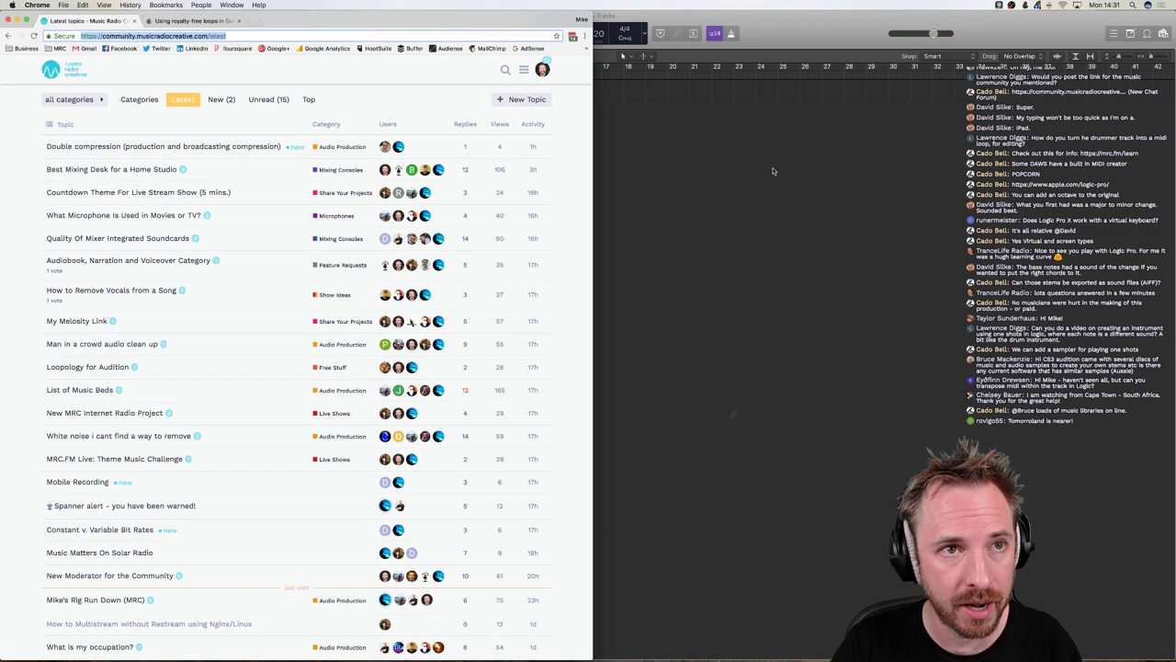
- Switch back to Logic Pro X and add a Drummer track with the Electronic genre to the project
left_click(694, 209)
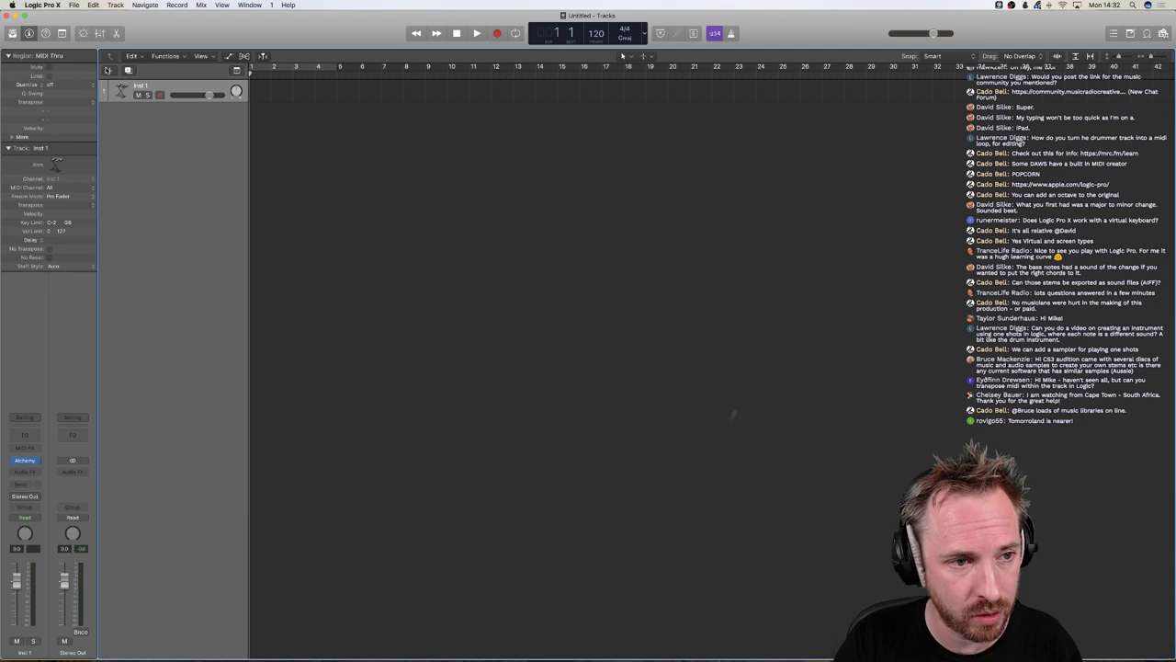
key("alt+super+n")
left_click(679, 43)
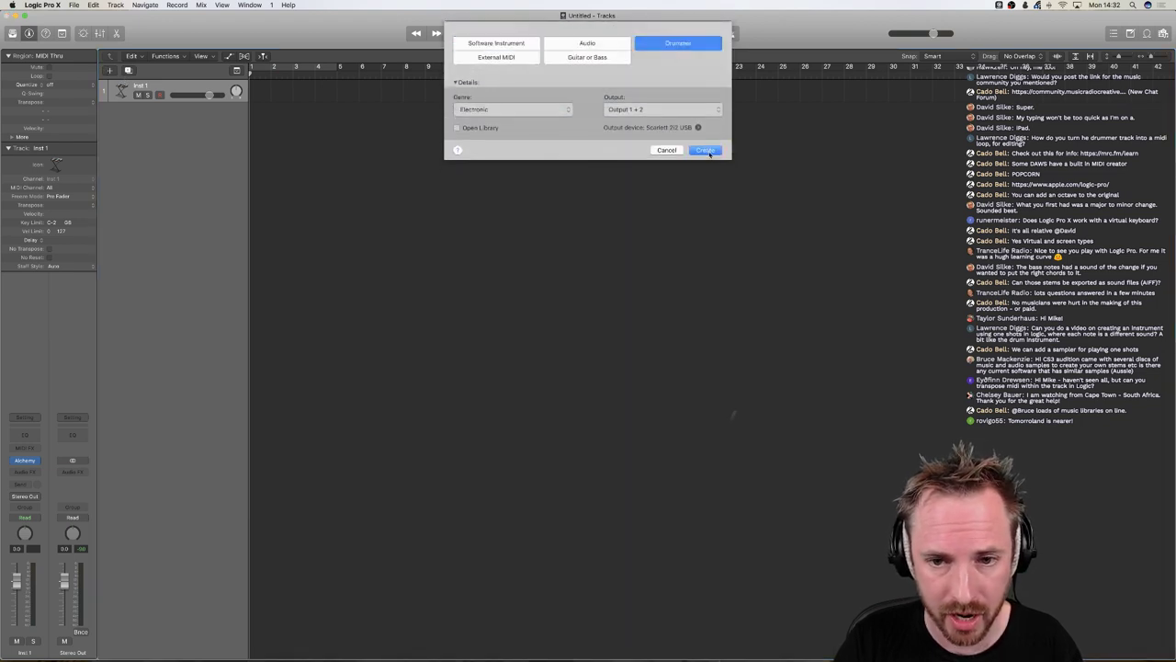
left_click(705, 150)
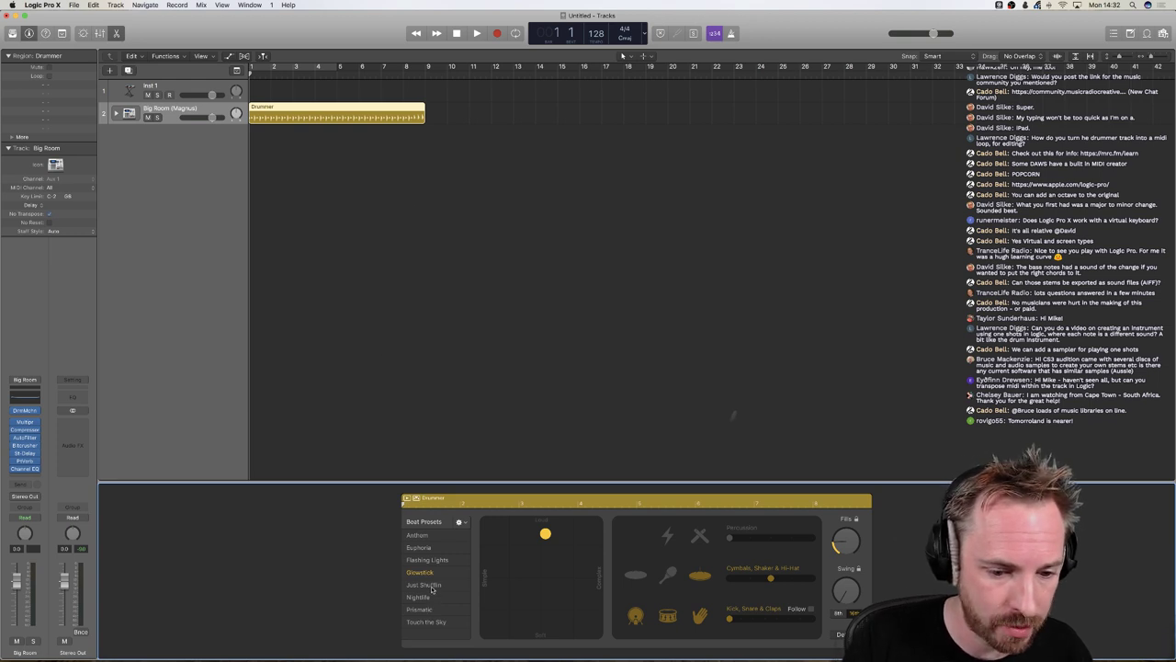
- Play back the opening bars of the Big Room Drummer region and inspect the region in its editor
key("space")
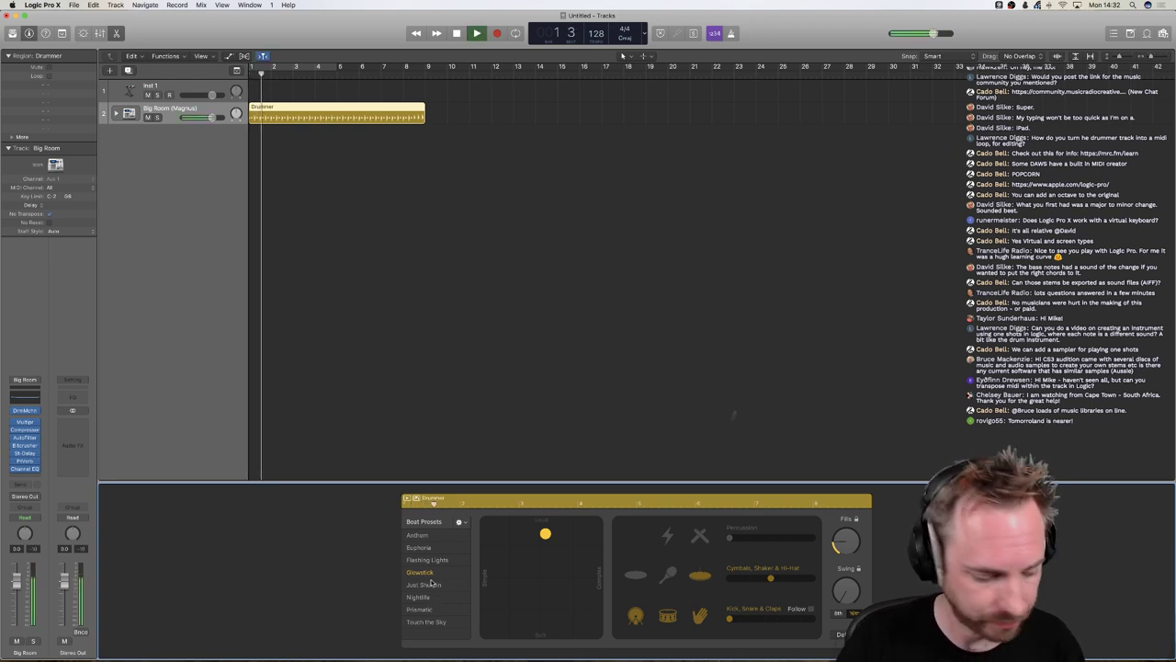
key("space")
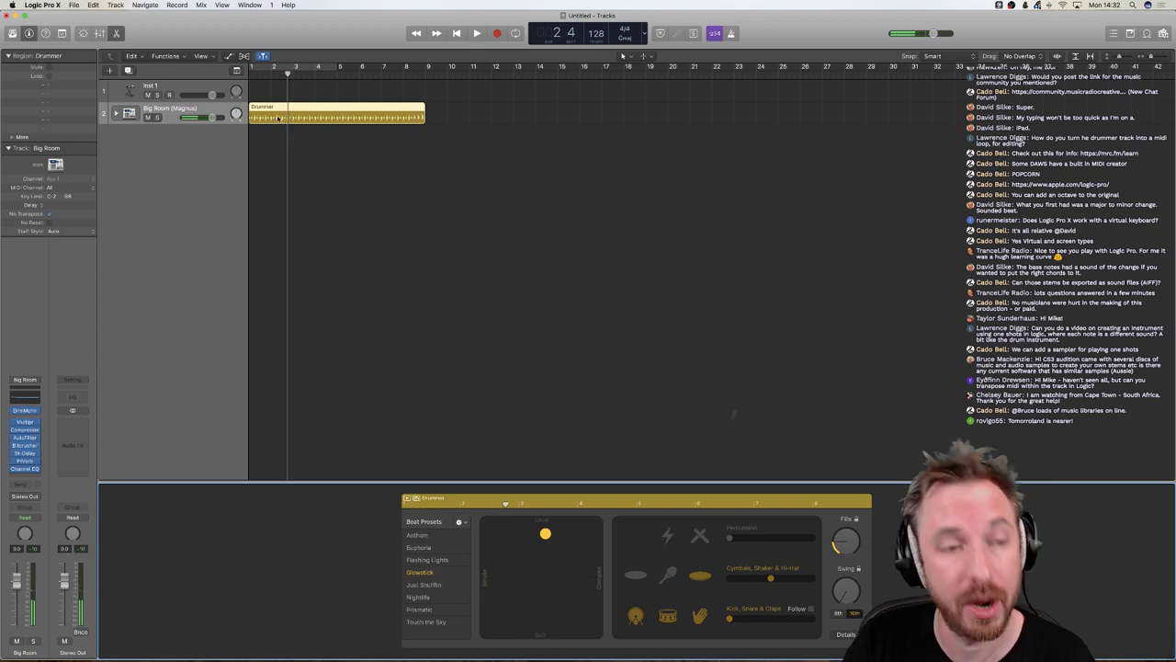
double_click(278, 118)
double_click(278, 118)
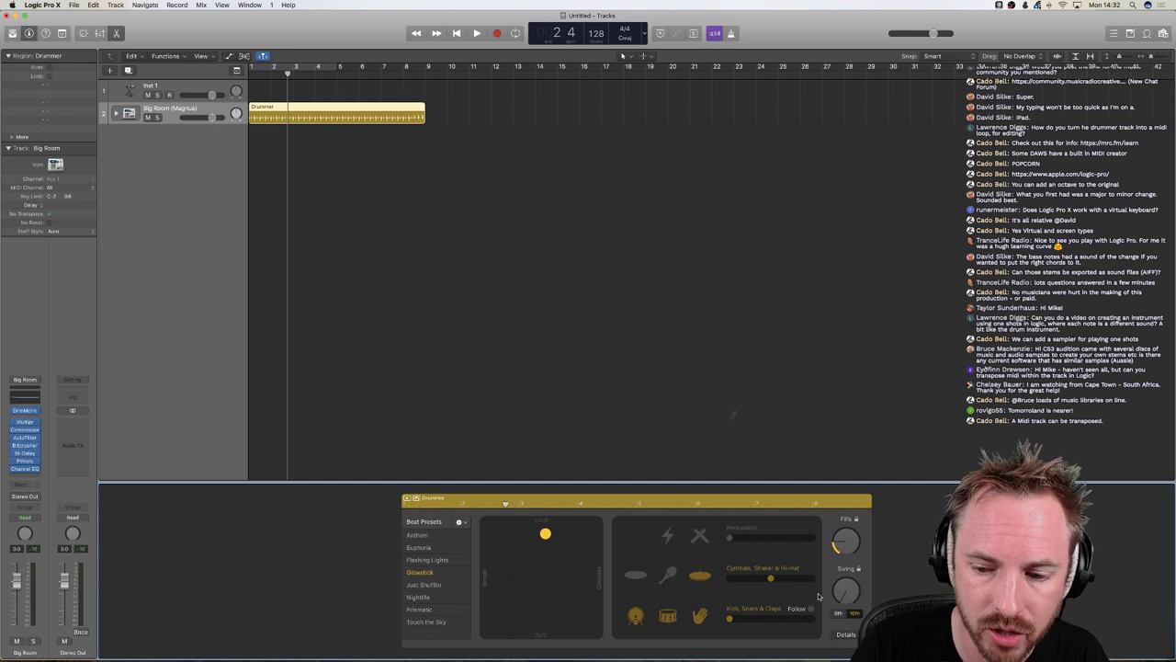
- Convert the Drummer region to a MIDI region and undo the conversion
right_click(271, 110)
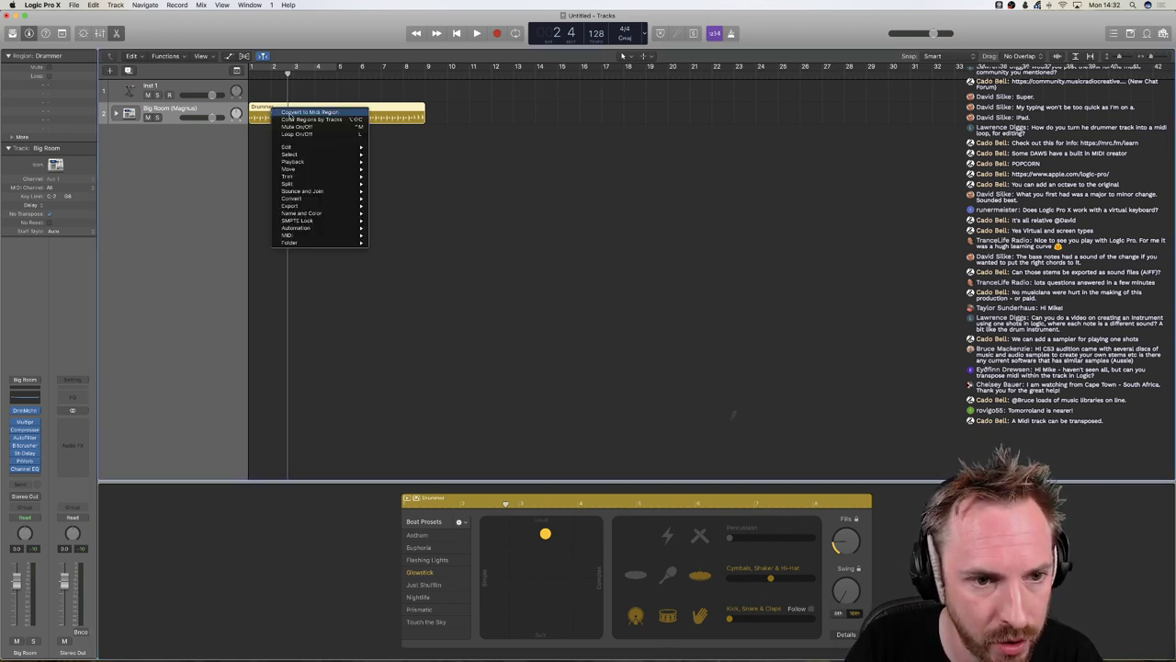
left_click(294, 112)
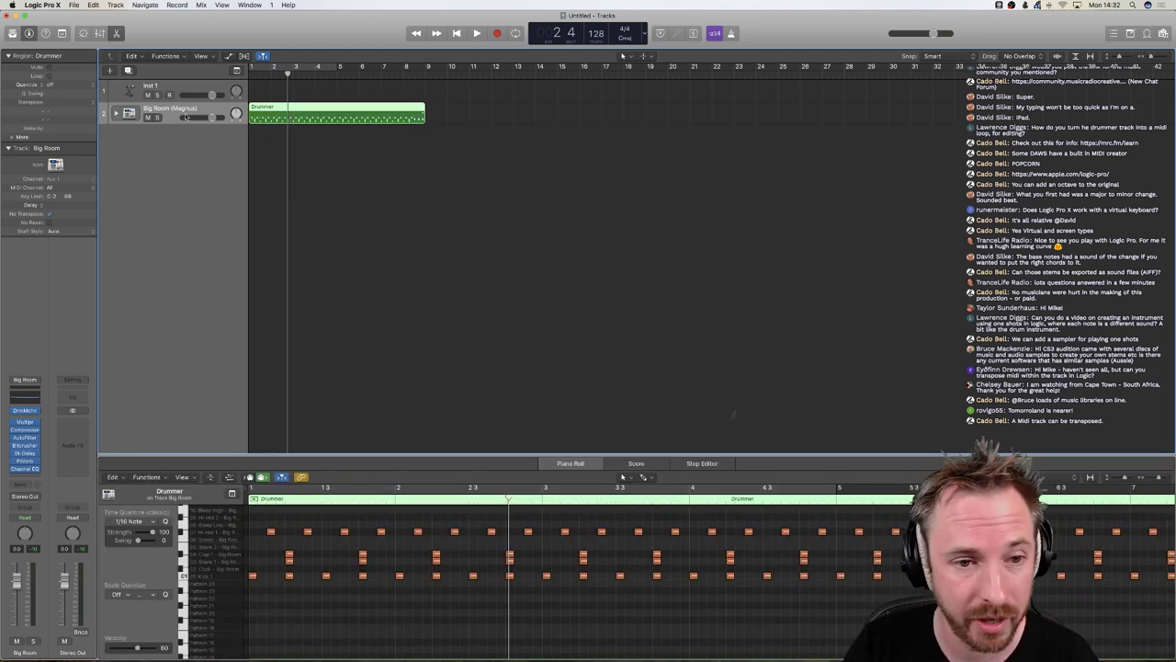
key("super+z")
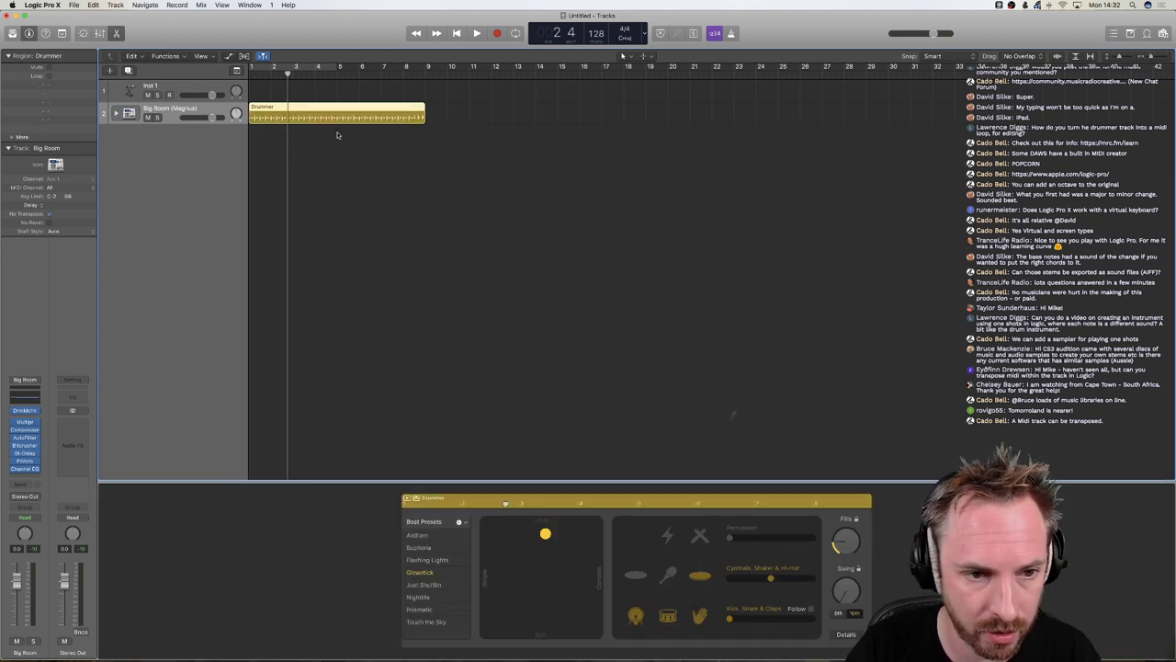
- Convert the restored Drummer region on the Big Room track to a MIDI region again
right_click(281, 118)
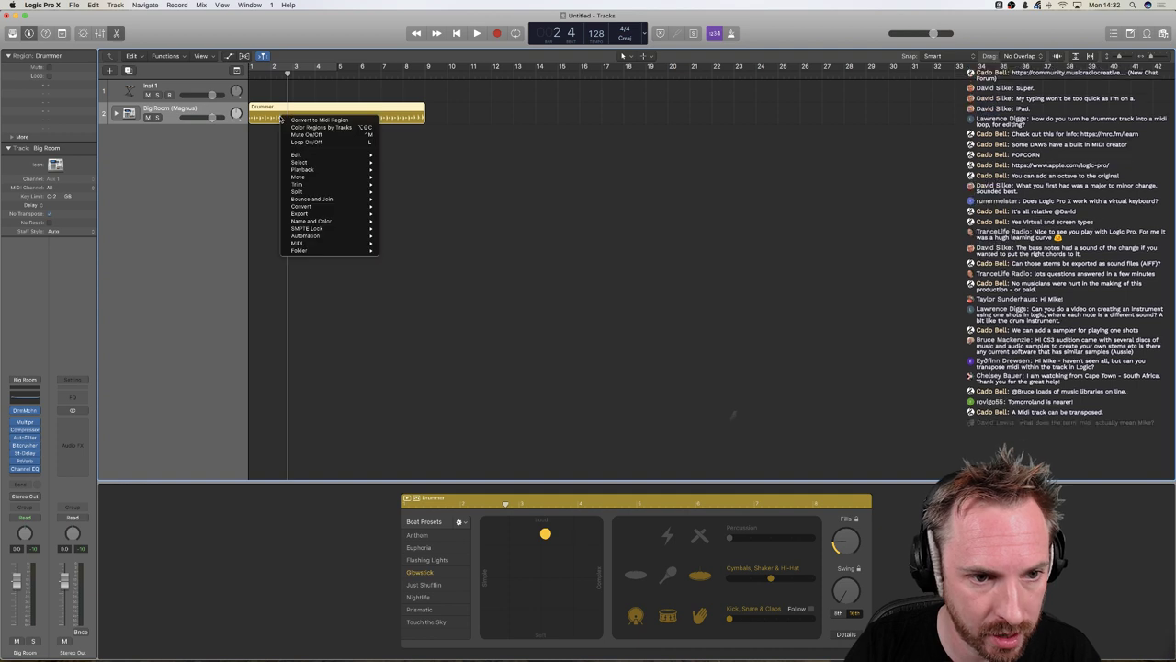
left_click(294, 120)
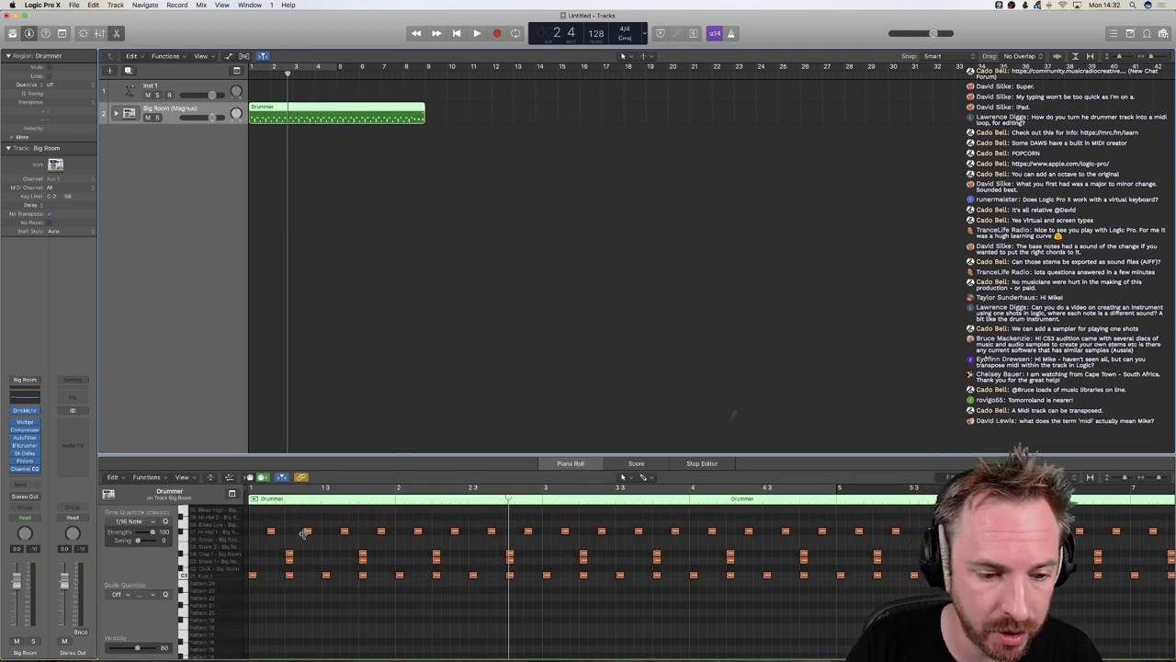
- Audition single hi-hat, kick and clap notes in the Piano Roll, close the Event List, and undo the MIDI conversion
left_click(270, 531)
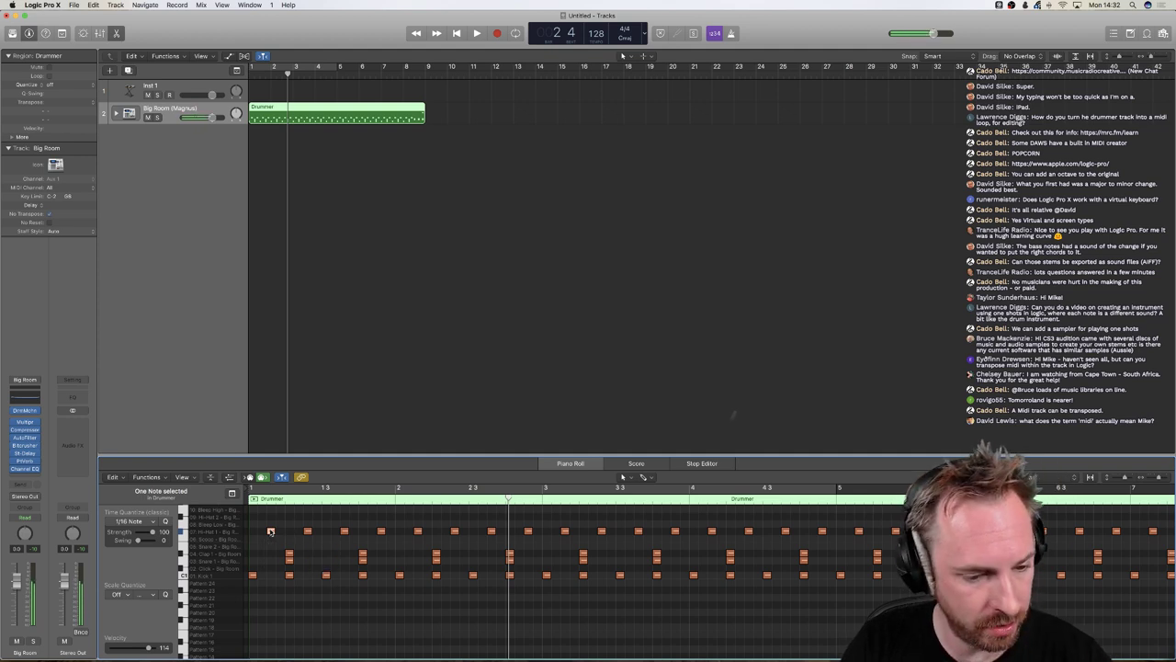
double_click(253, 576)
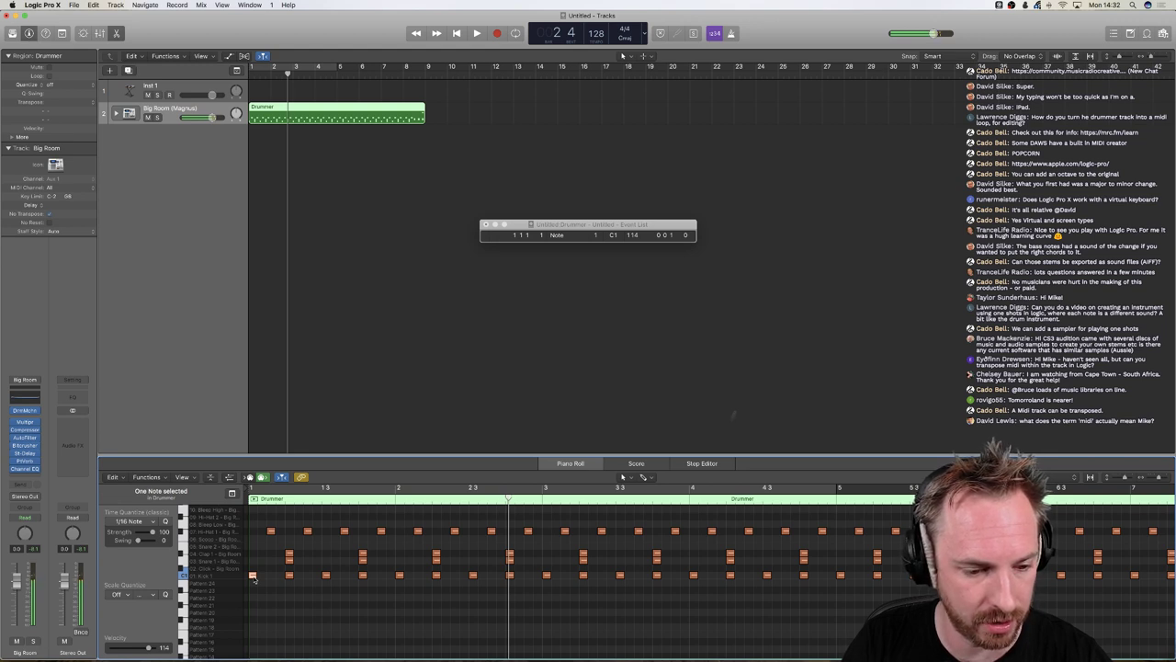
left_click(289, 558)
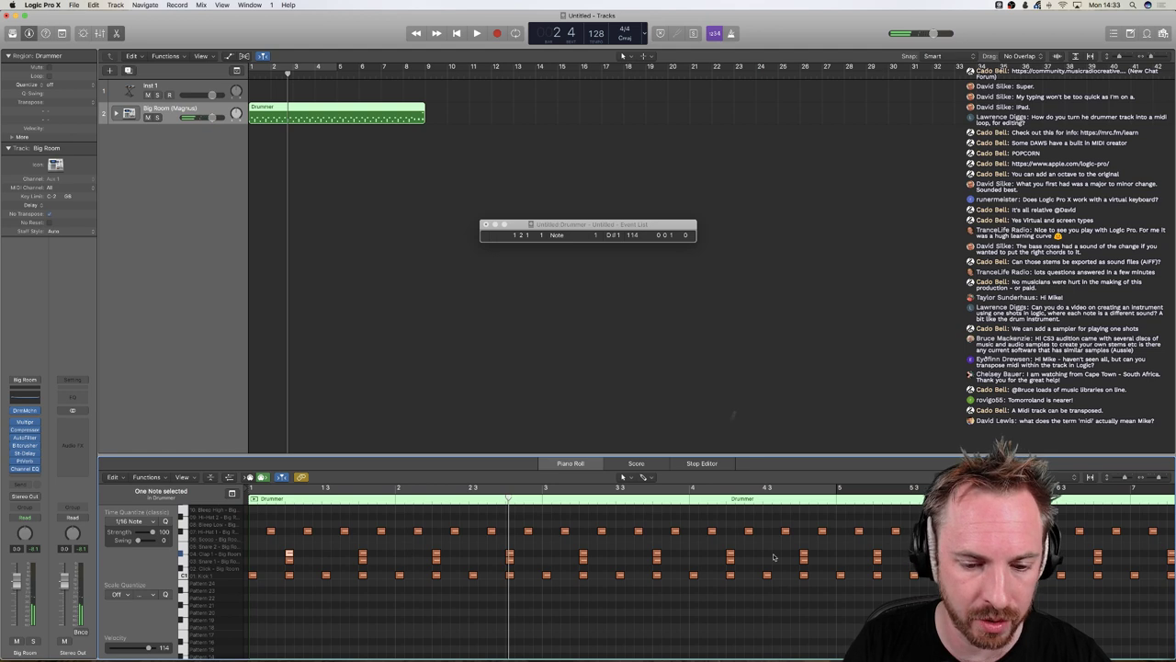
left_click(485, 224)
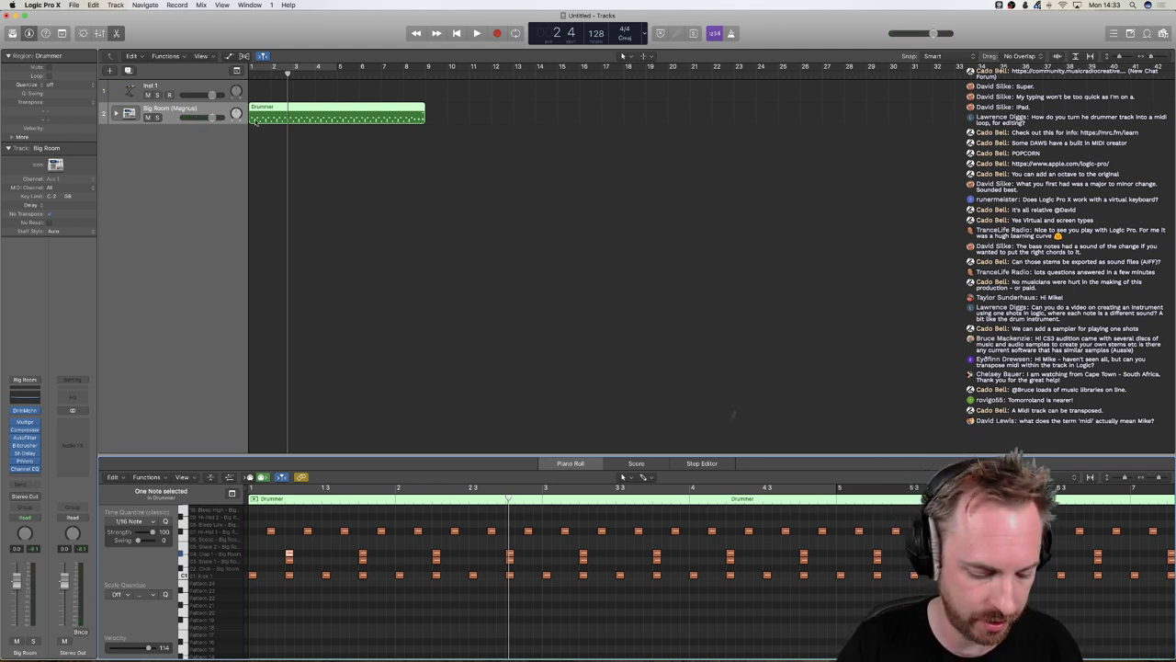
key("super+z")
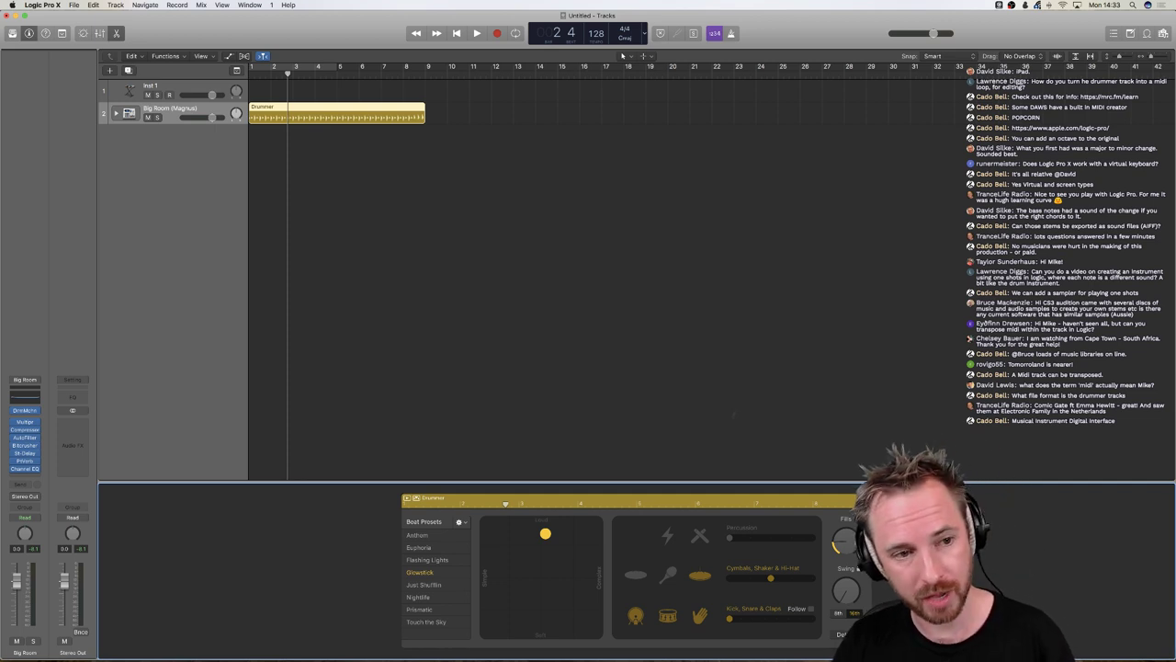
- Record a short two-note MIDI take on the Inst 1 track
left_click(216, 88)
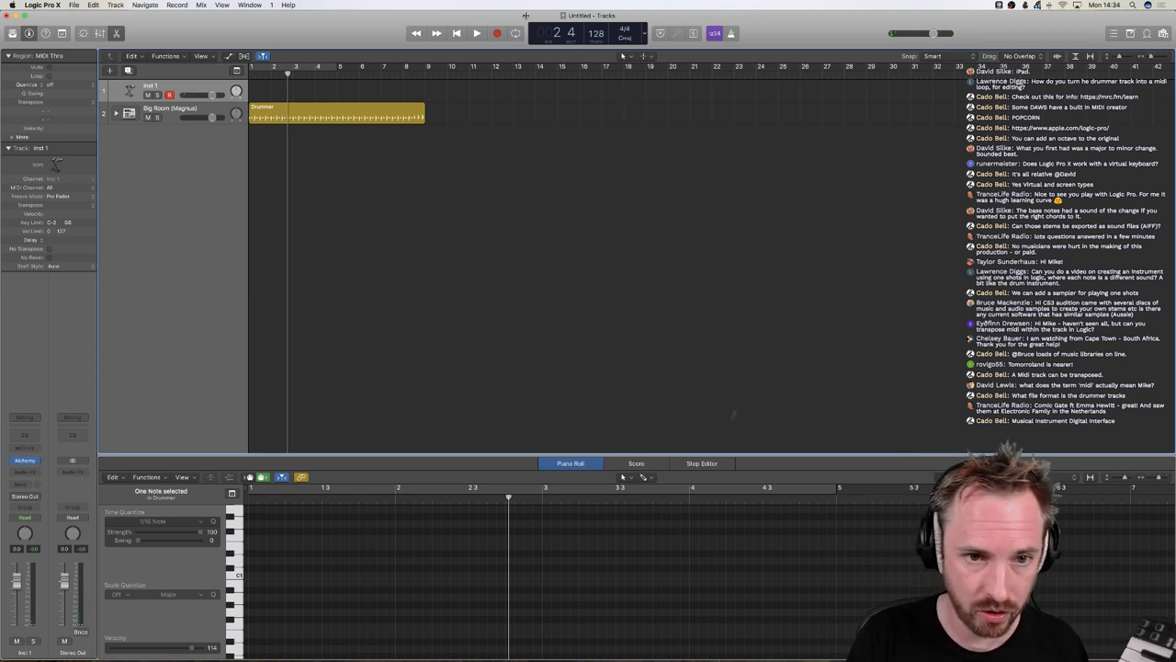
key("r")
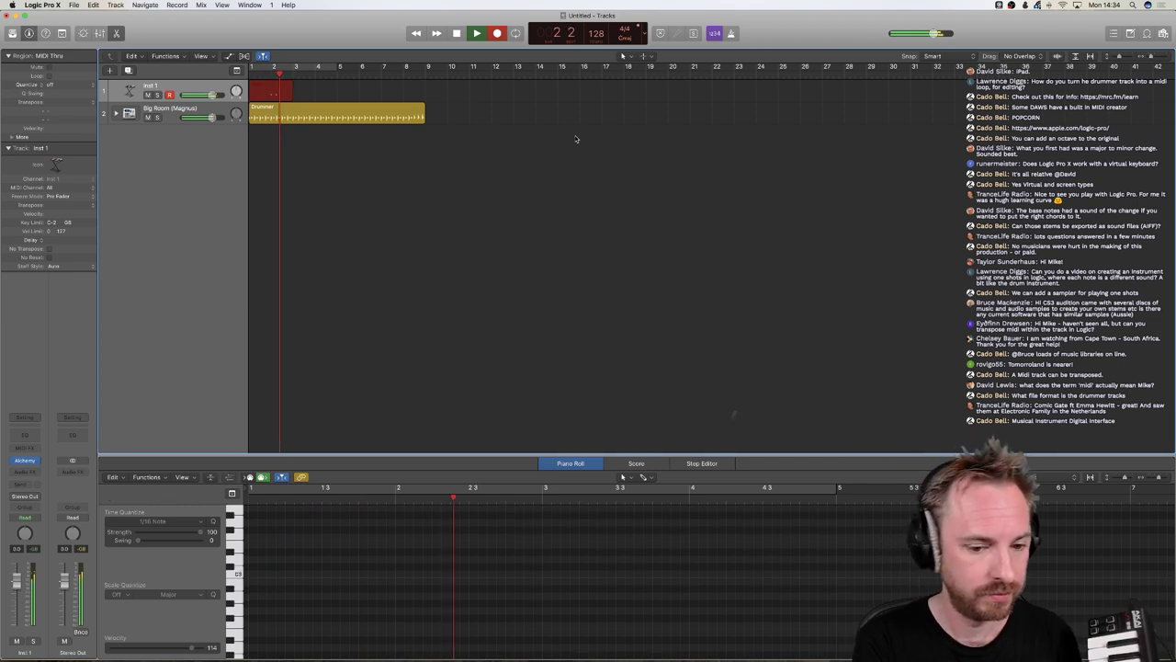
key("space")
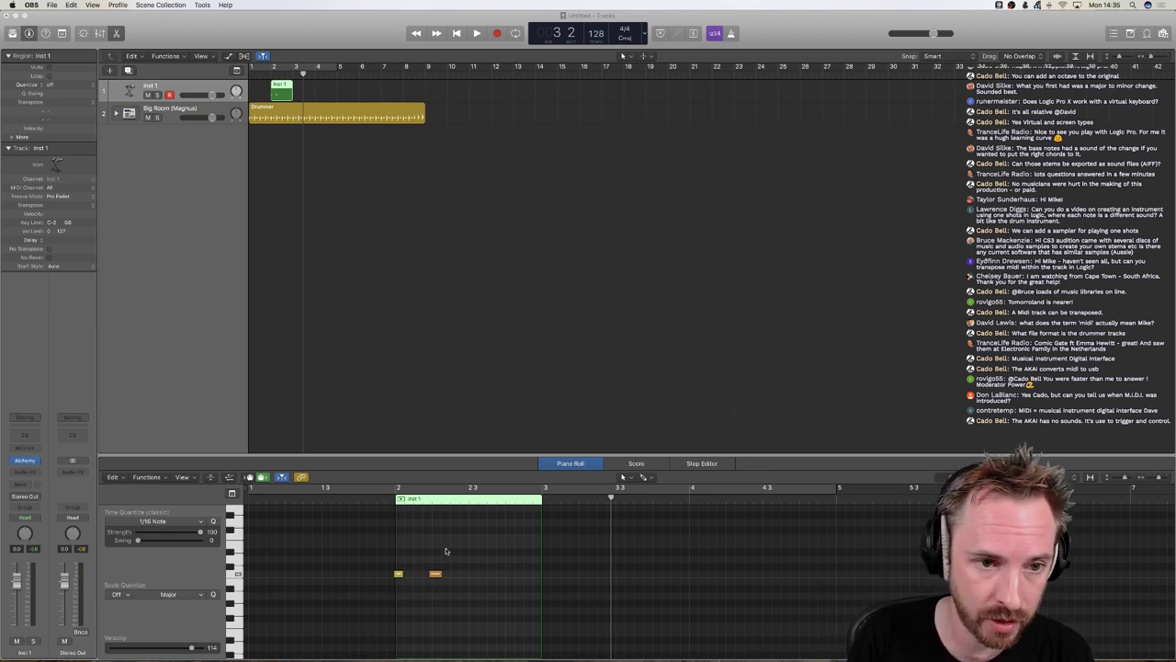
- Delete the recorded region from the Inst 1 track and return the playhead to the project start
left_click(288, 88)
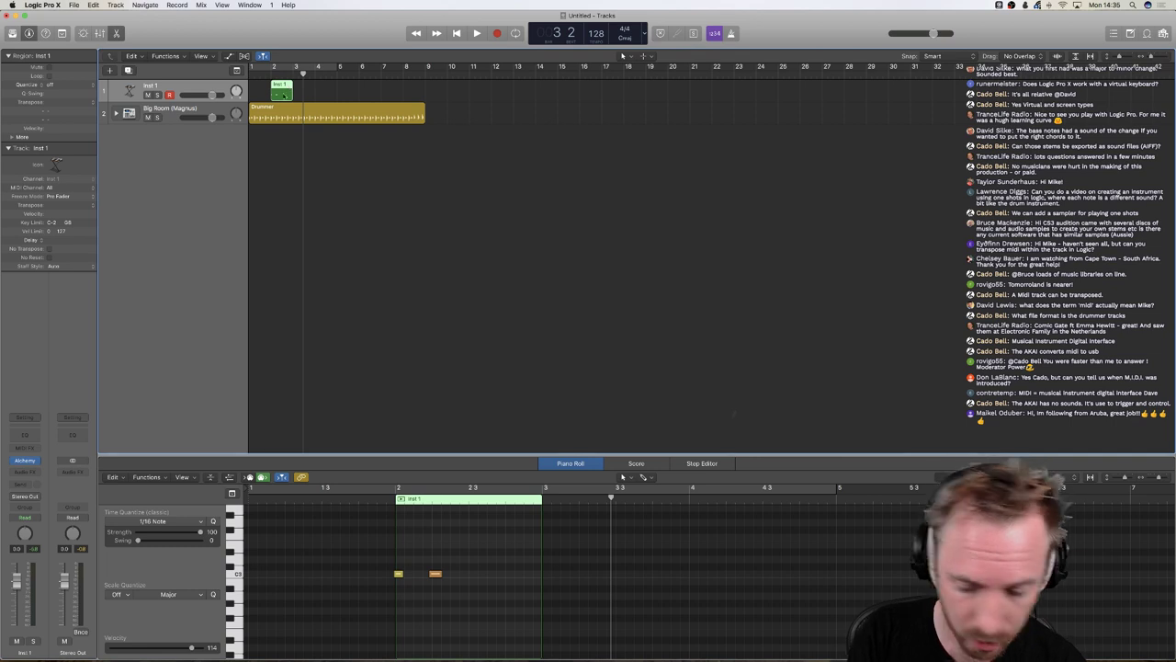
key("Delete")
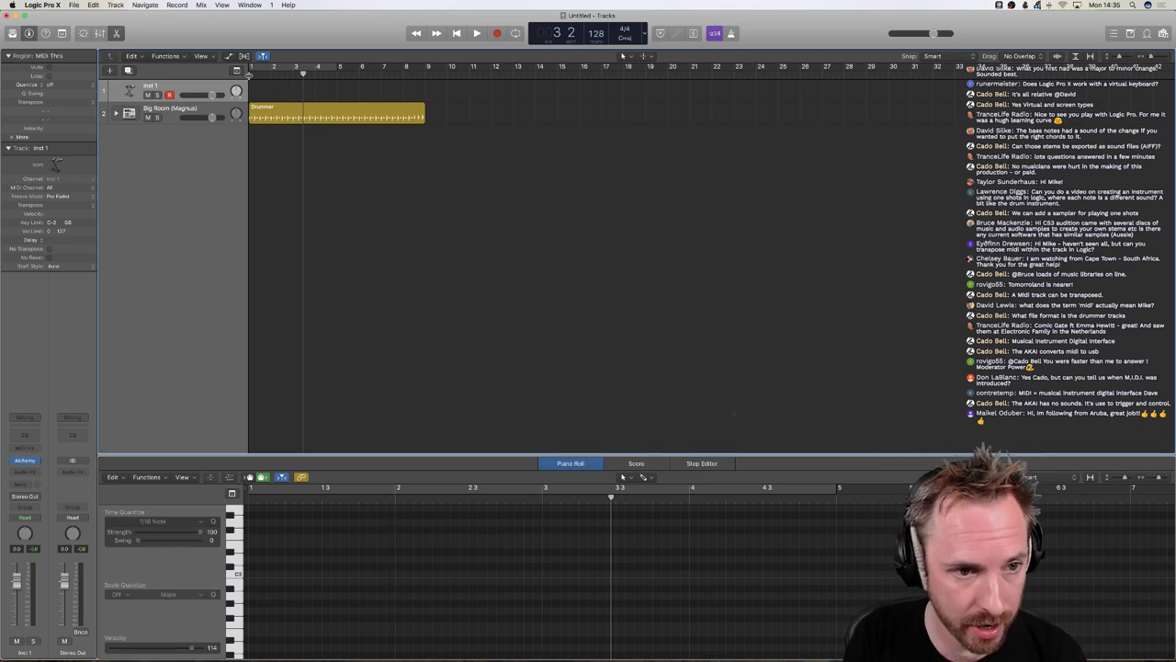
key("Return")
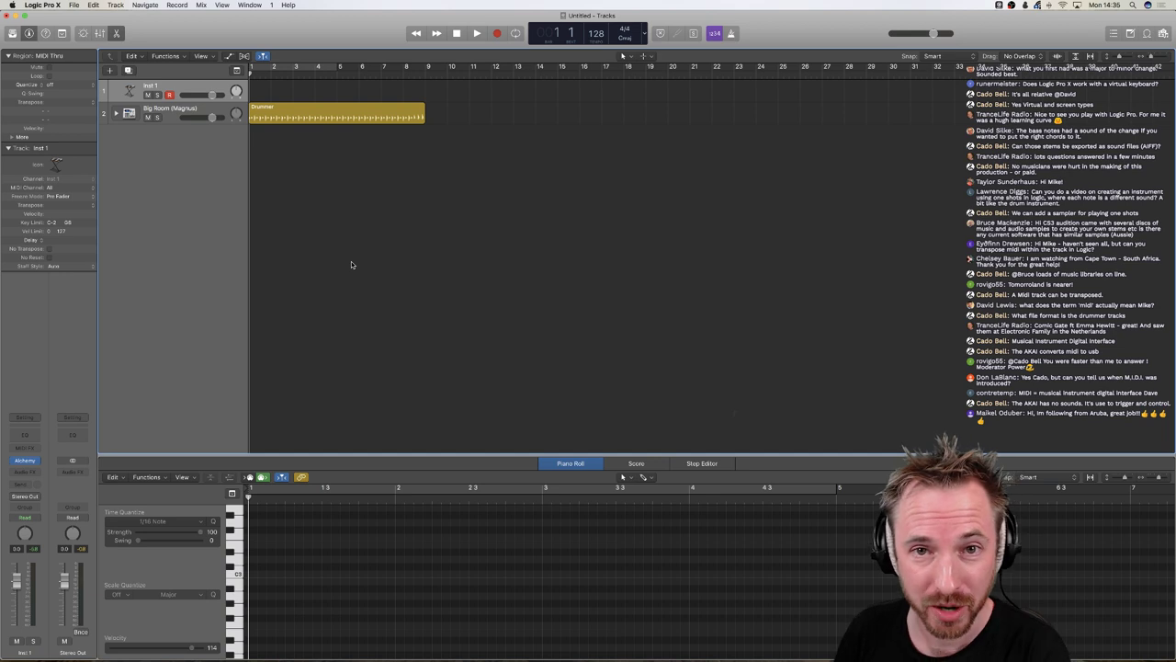
- Show the Musical Typing keyboard and move it above the Piano Roll, clear of the tracks
left_click(252, 5)
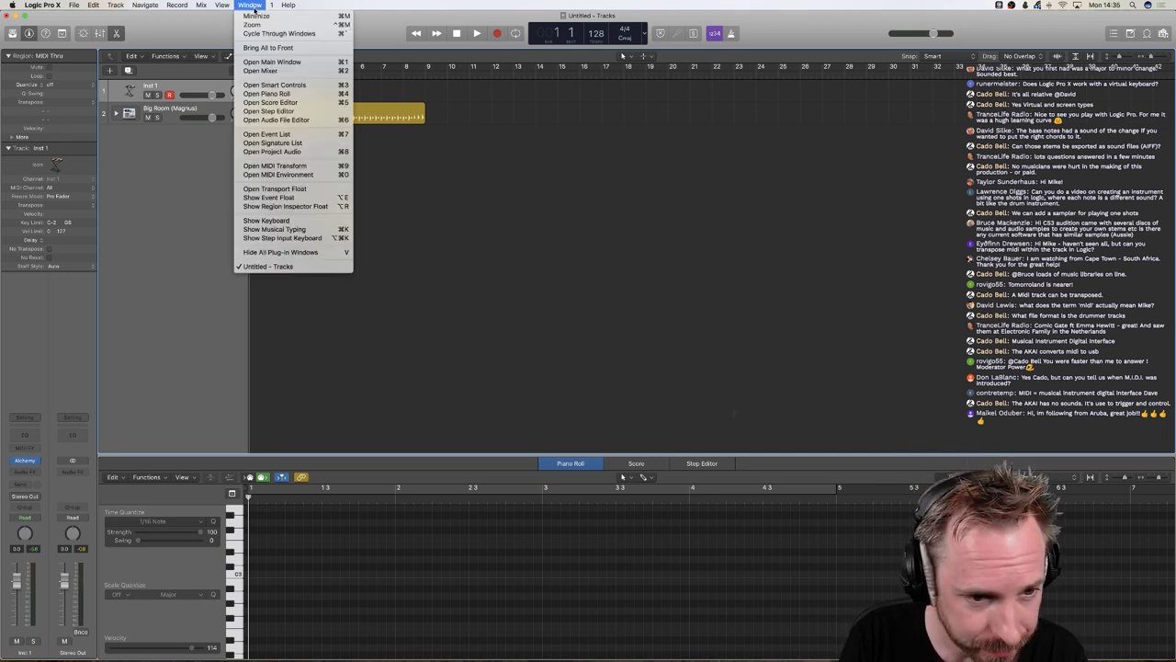
left_click(290, 230)
left_click_drag(661, 350, 420, 219)
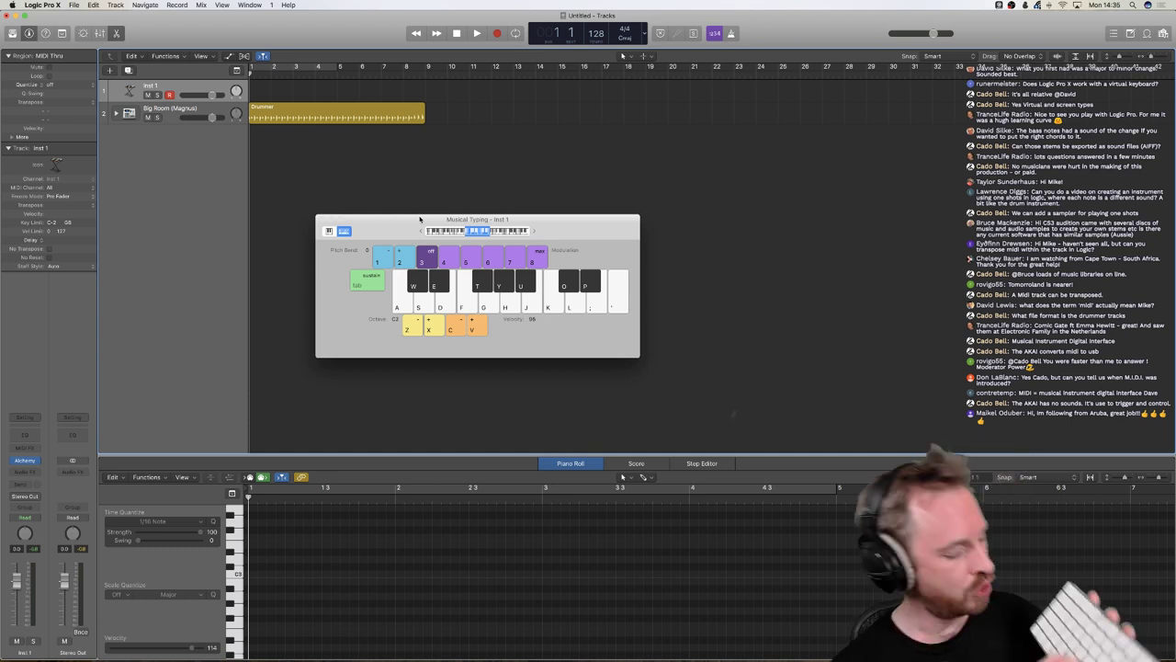
- Play a few test notes on the Musical Typing keyboard and close its window
key("s")
key("k")
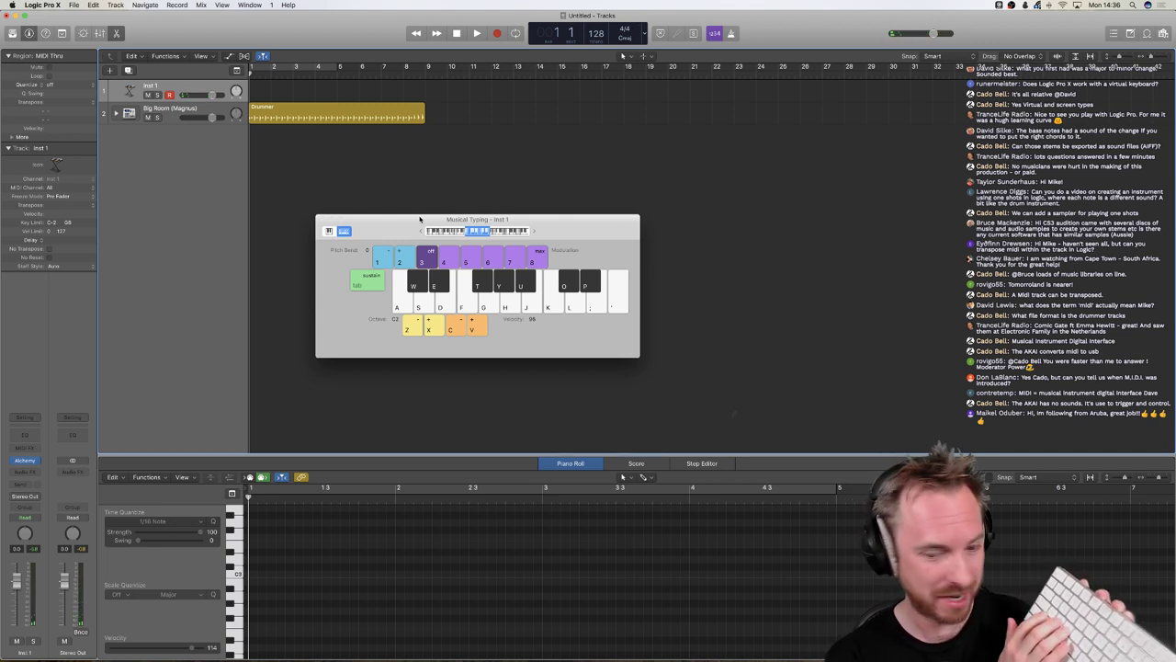
key("a")
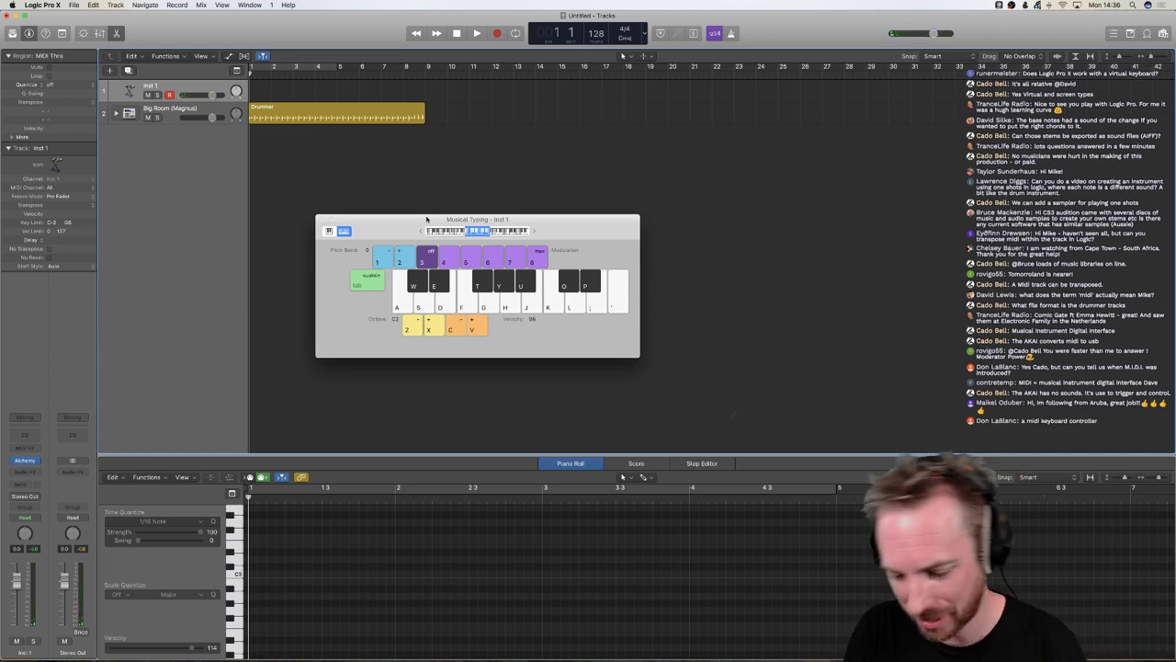
left_click(322, 220)
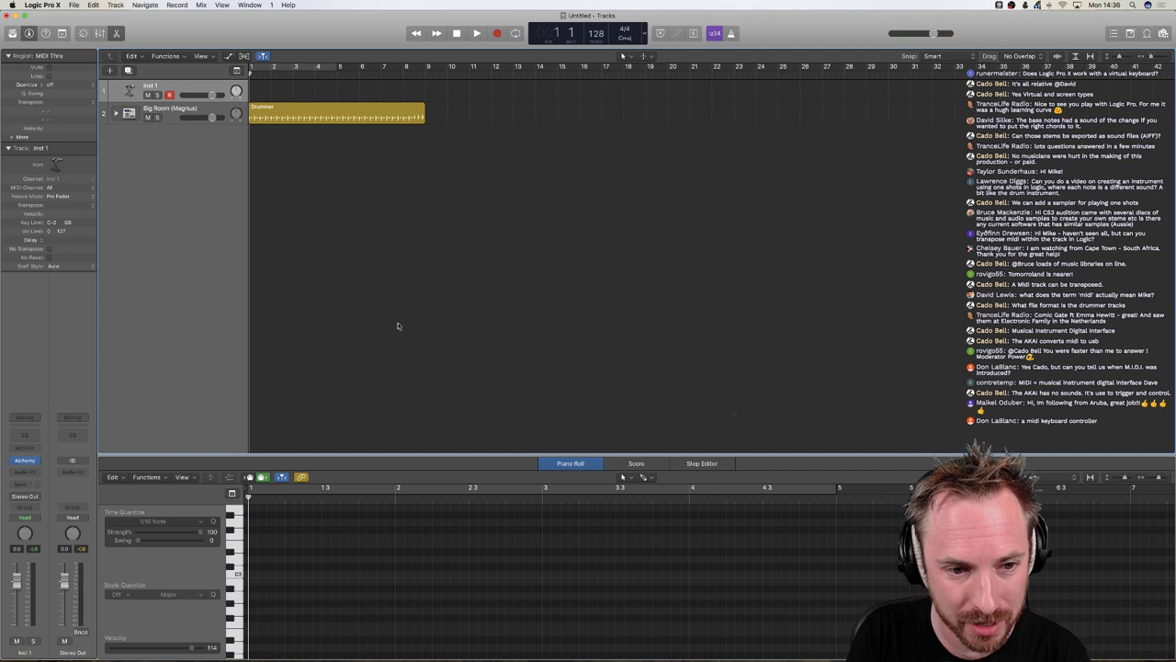
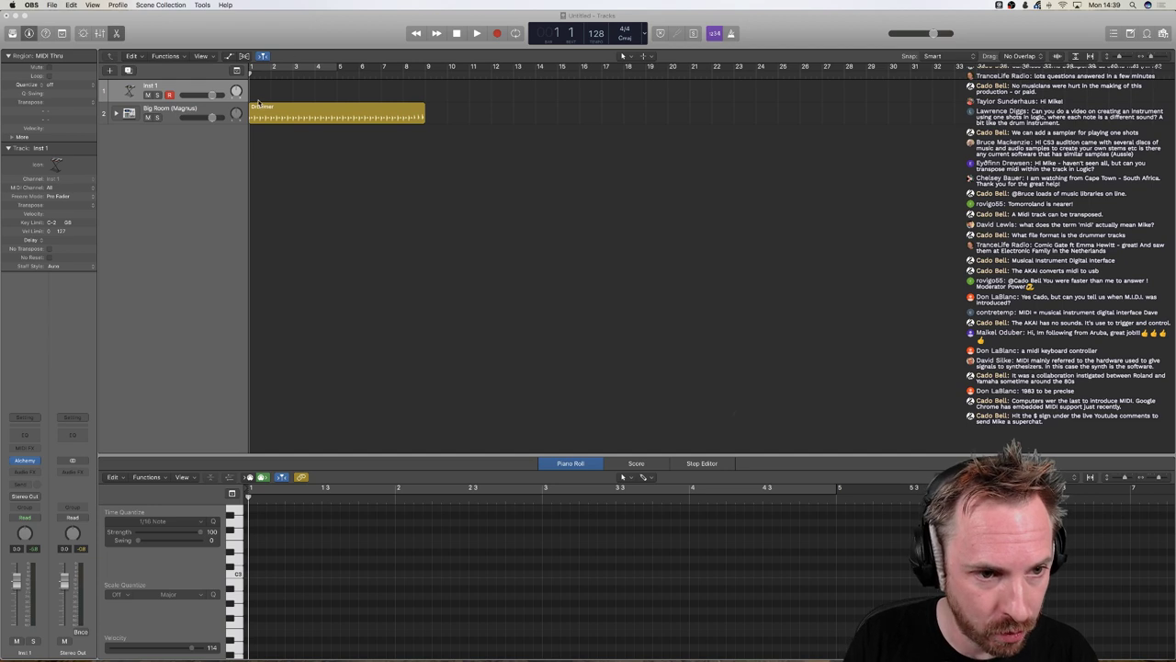
- Mute the Big Room (Magnus) drummer track and load the Steinway Grand Piano sound on the Inst 1 track
left_click(147, 118)
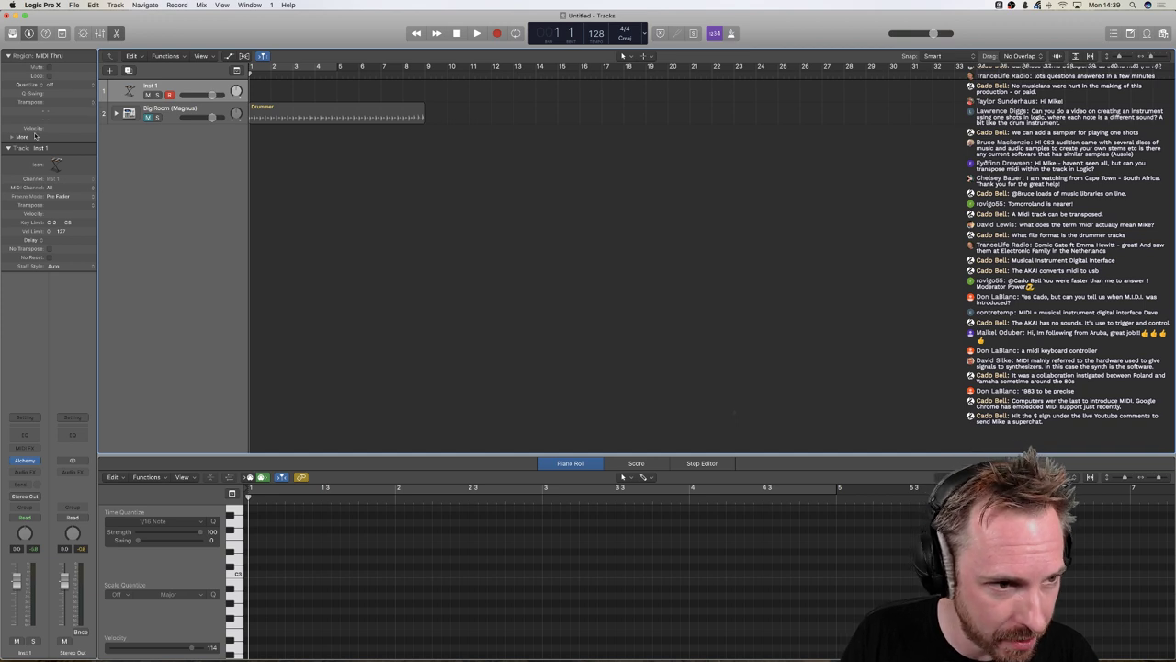
left_click(13, 34)
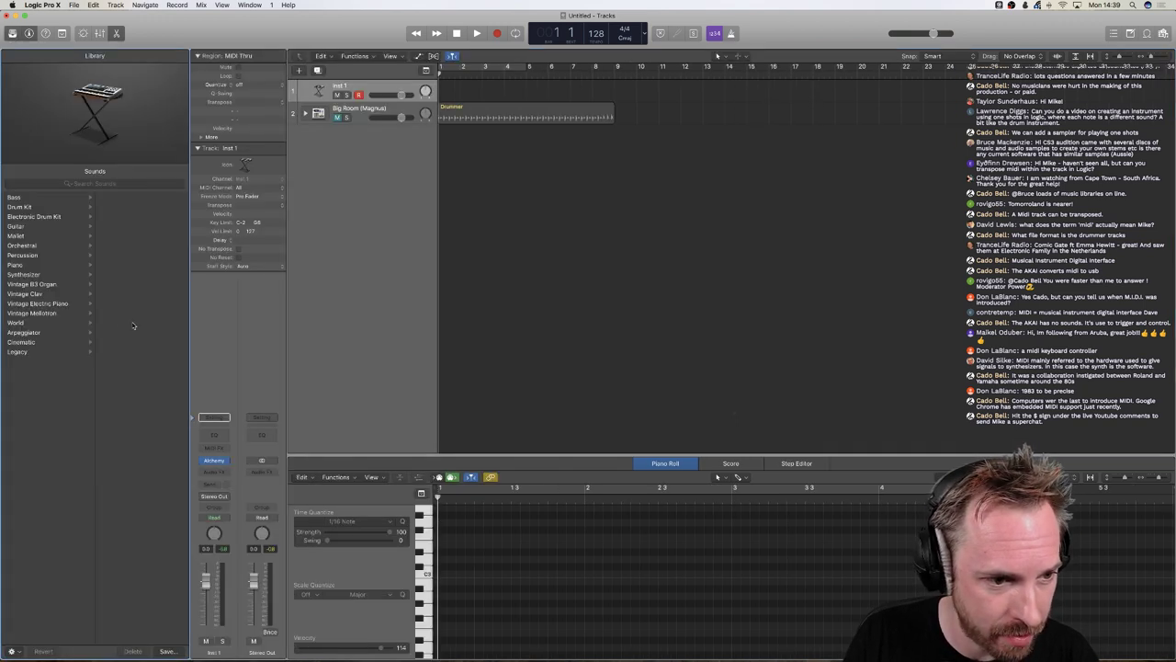
left_click(26, 265)
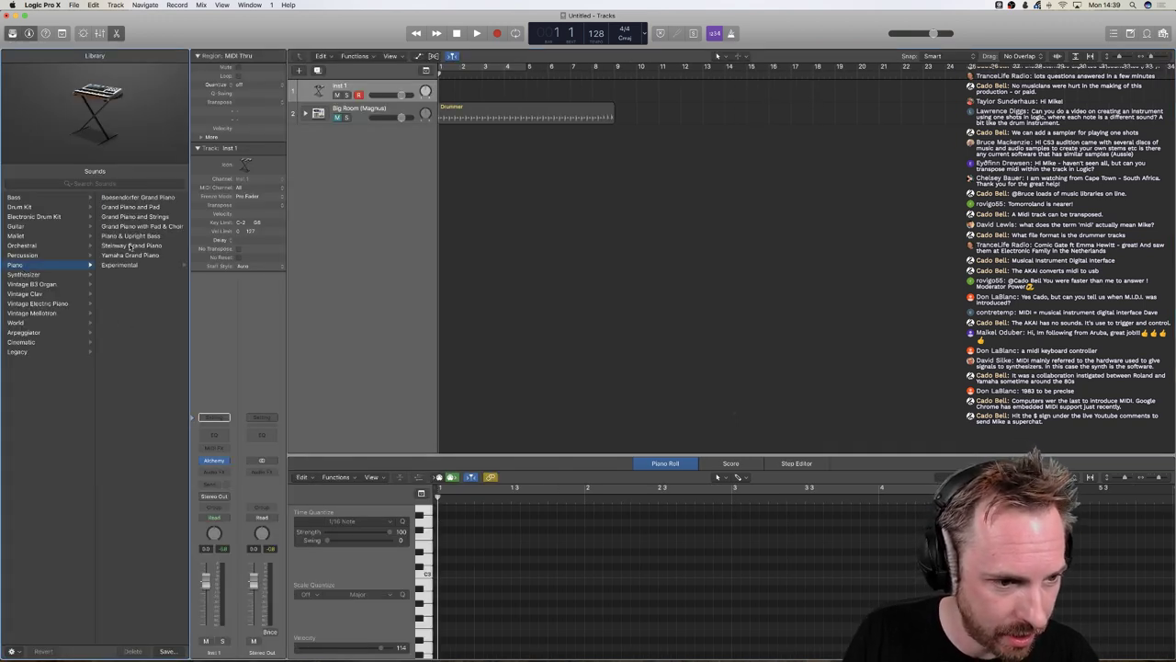
left_click(133, 246)
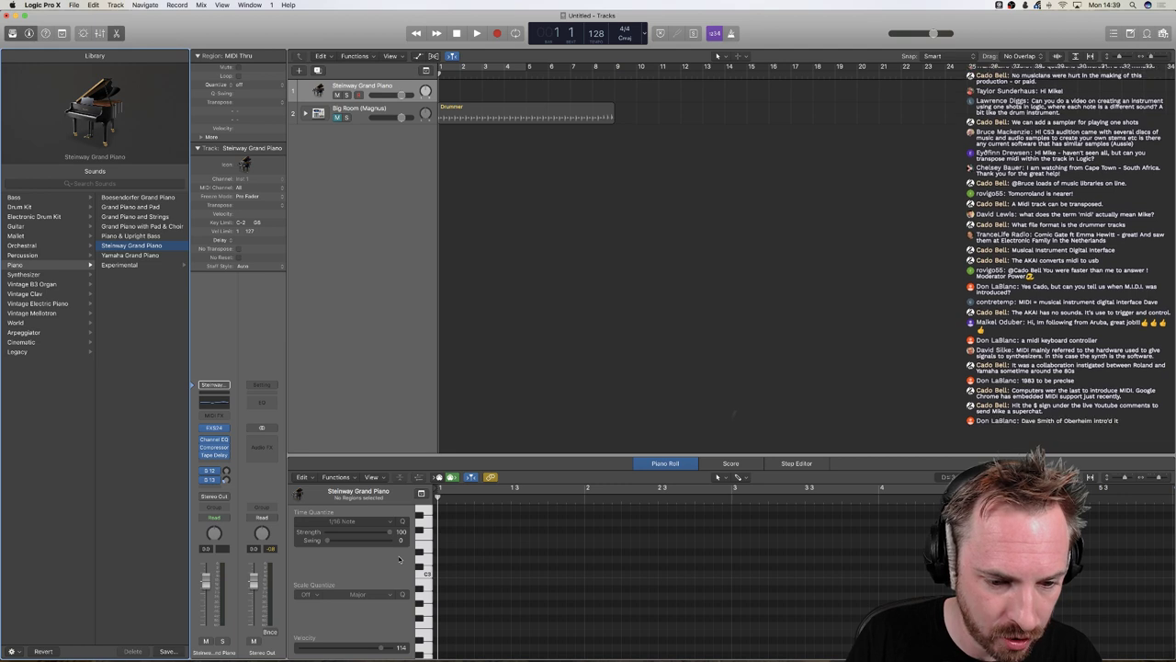
- Create an empty MIDI region at bar 1 of the Steinway Grand Piano track and lengthen it to four bars
right_click(445, 92)
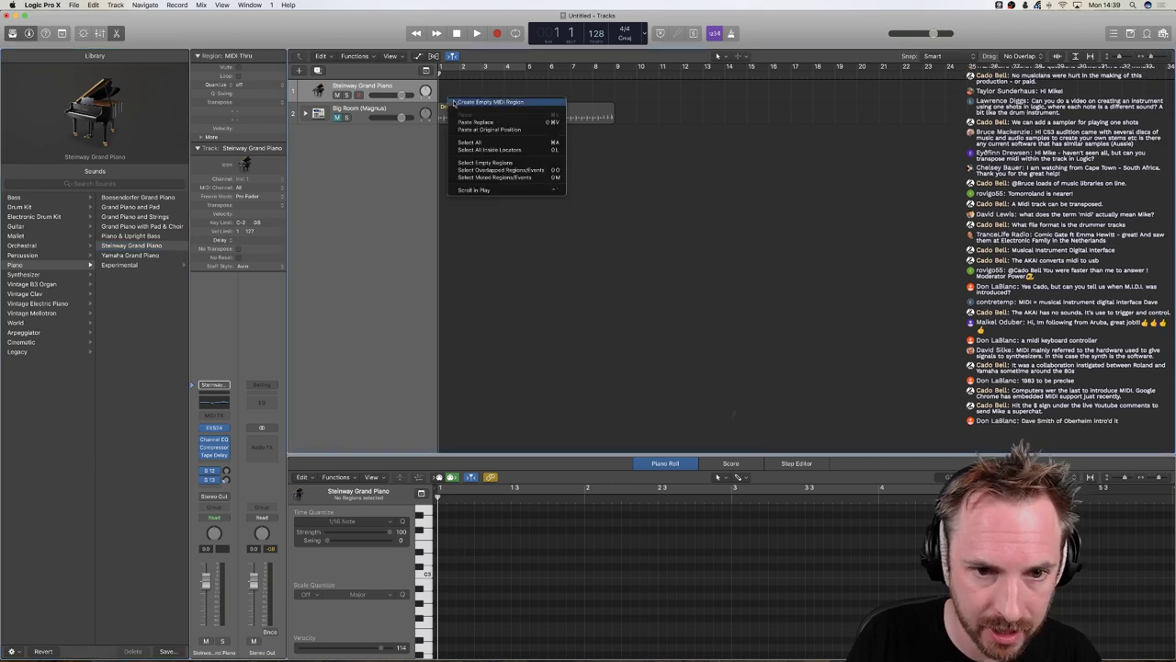
left_click(496, 102)
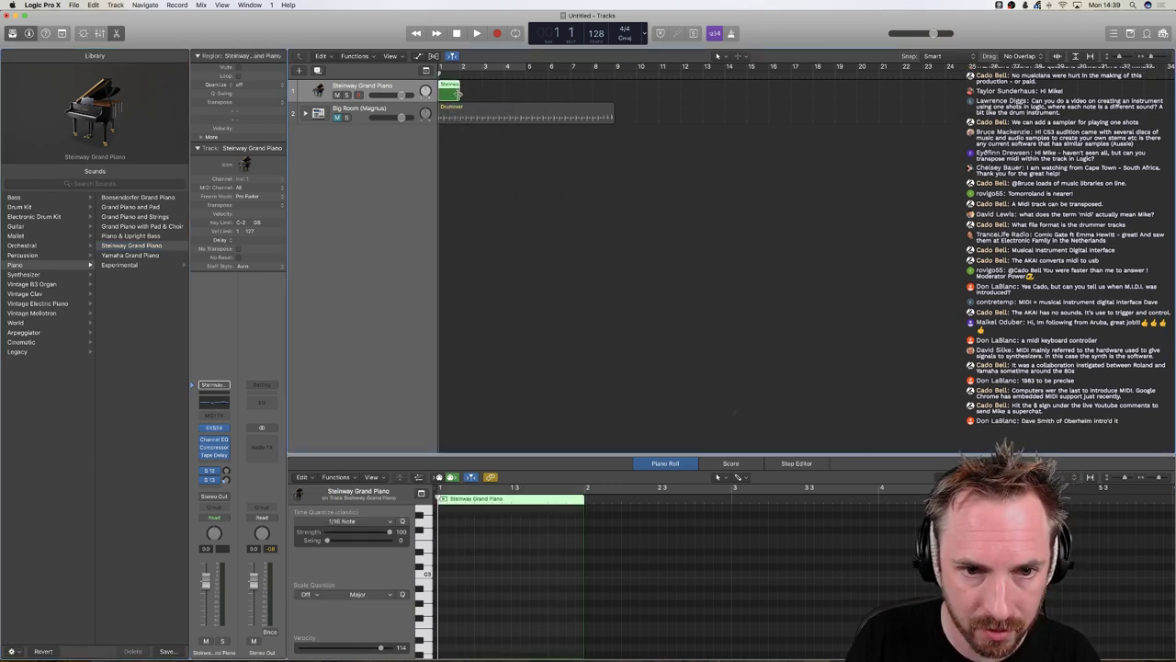
left_click_drag(460, 95, 525, 98)
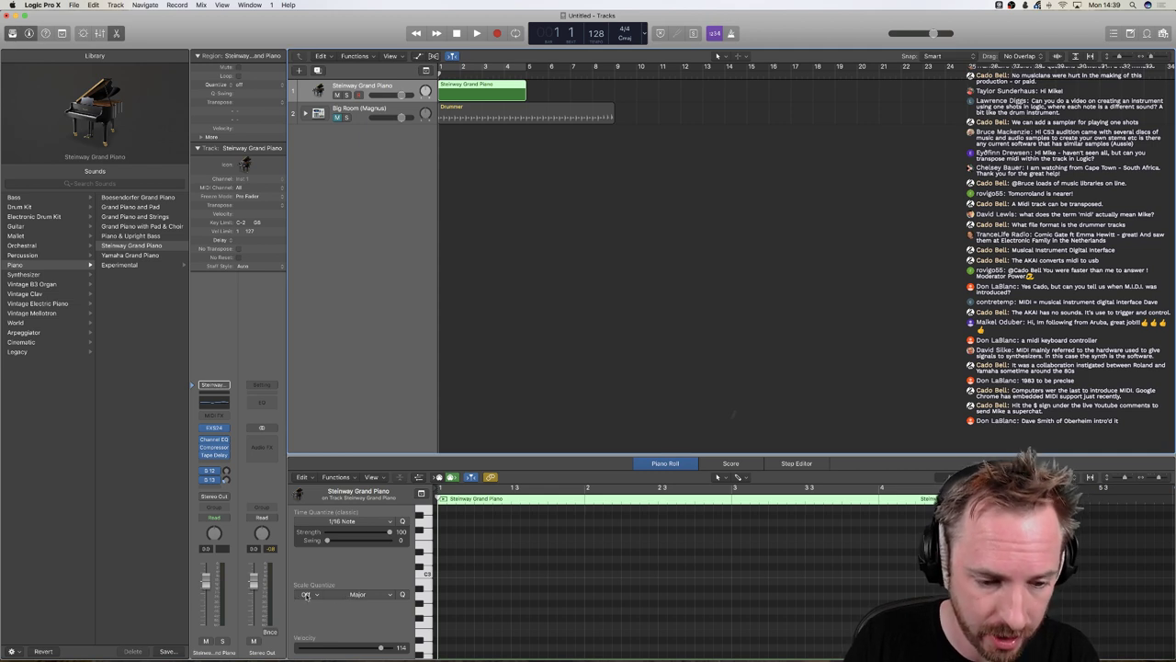
- Set the Piano Roll's Scale Quantize to F# Natural Minor
left_click(311, 595)
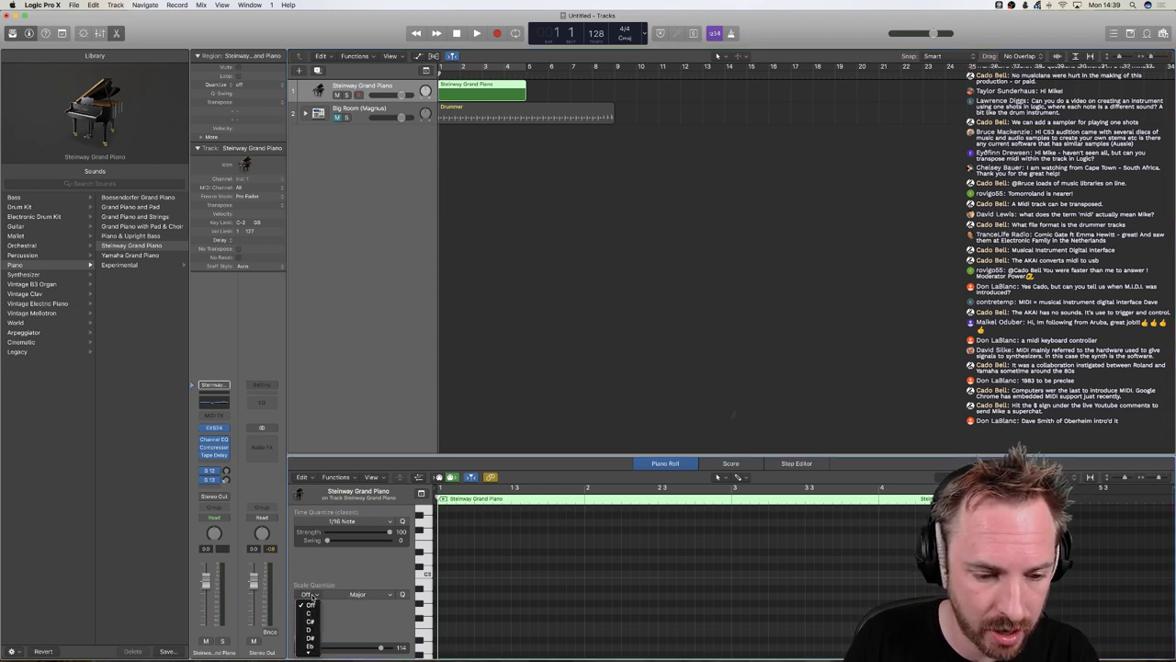
left_click(336, 598)
left_click(315, 595)
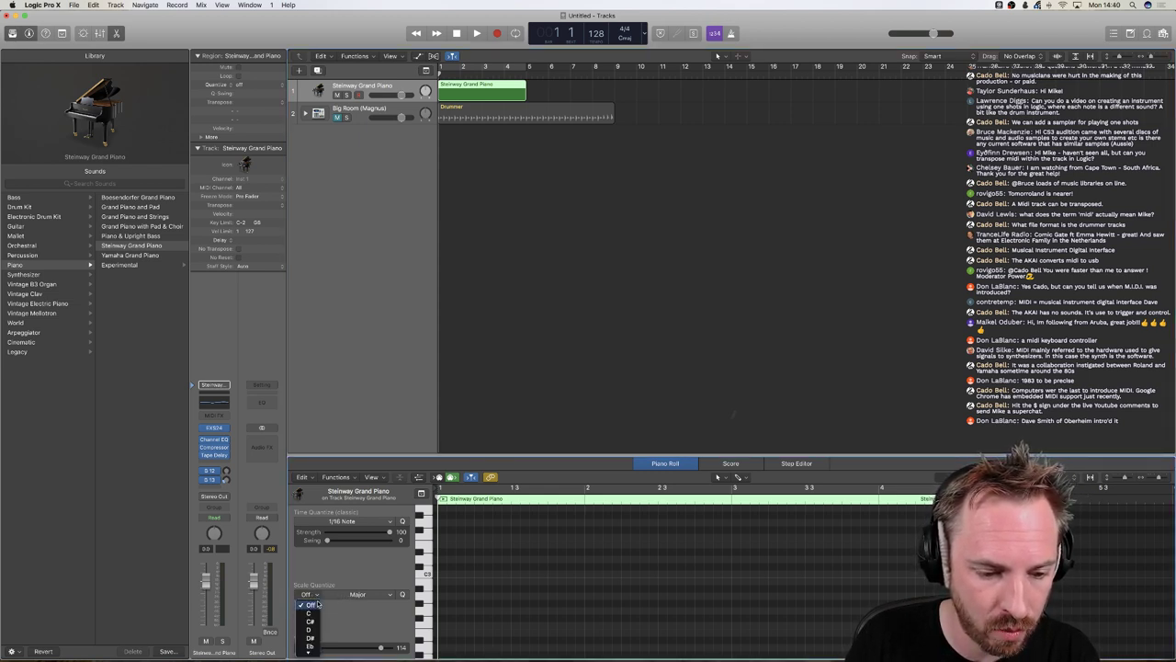
scroll(318, 604, "down", 3)
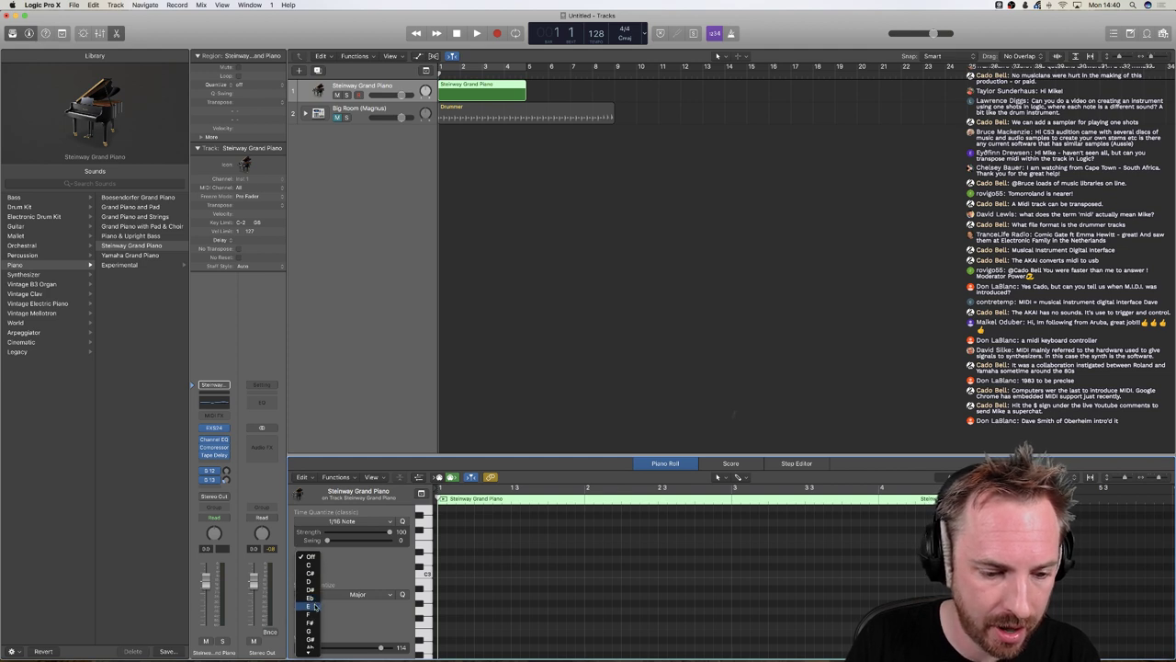
left_click(310, 622)
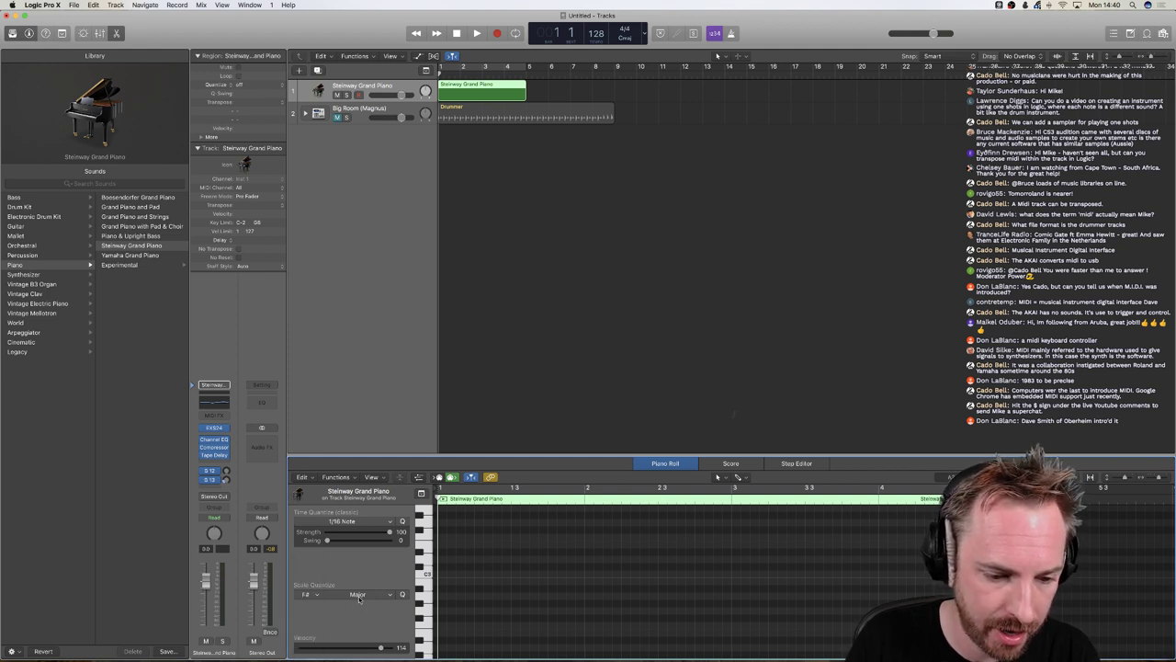
left_click(358, 596)
left_click(361, 613)
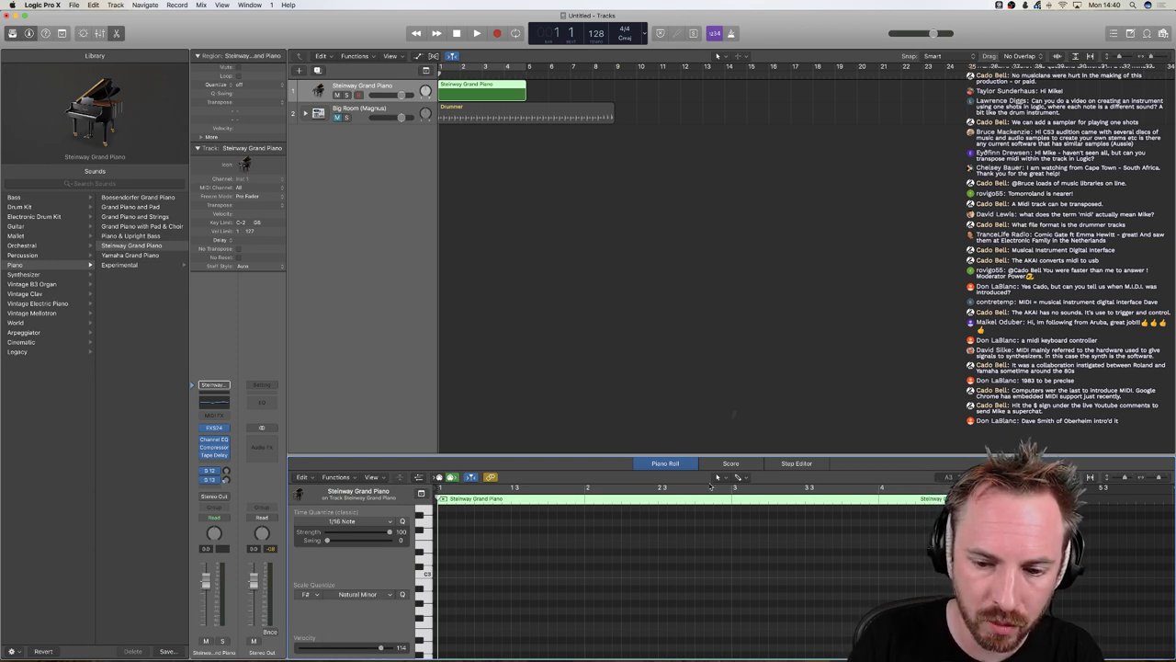
- Choose the Brush Tool for the Piano Roll and set Time Quantize to 1/1 Note
left_click(717, 477)
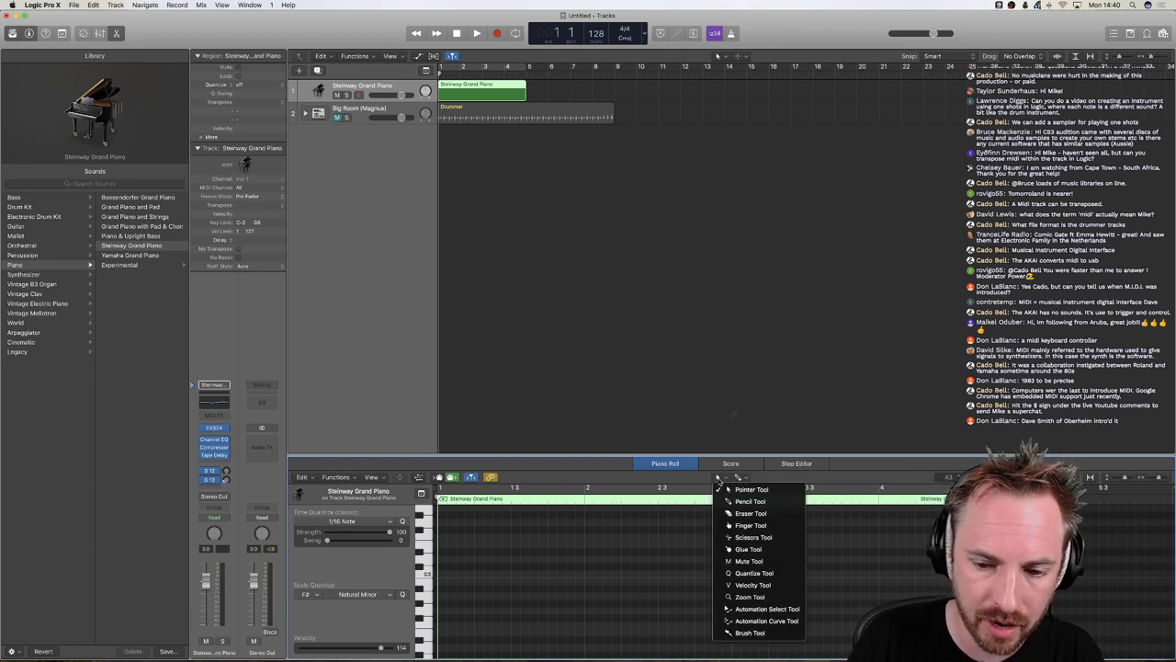
left_click(746, 632)
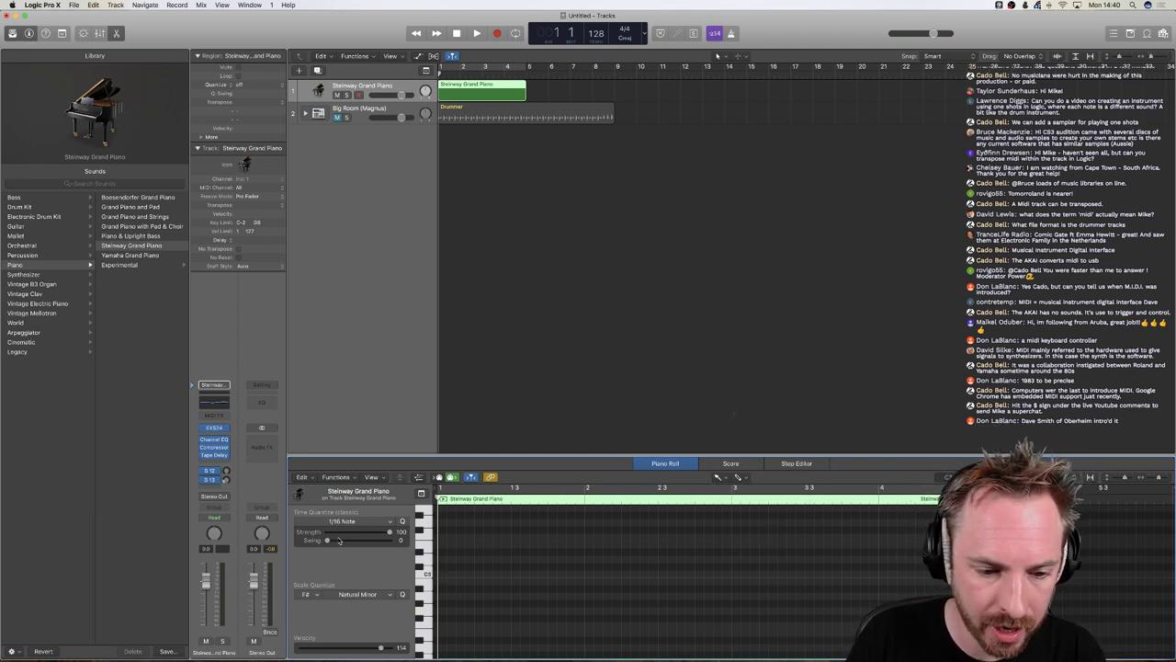
left_click(338, 522)
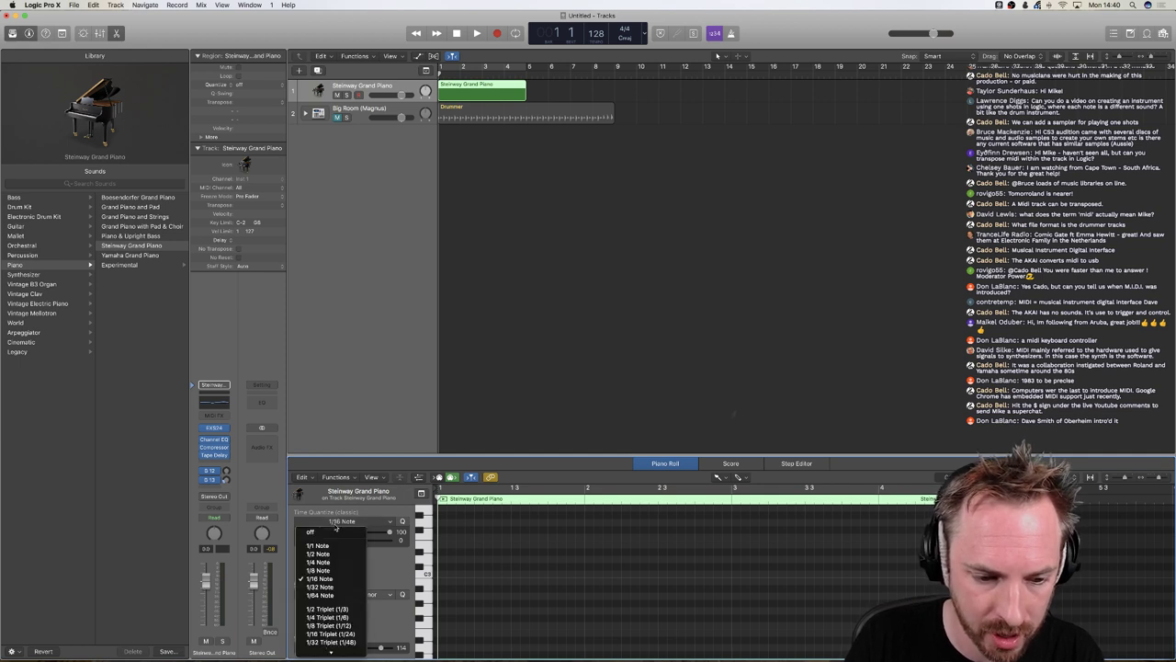
left_click(387, 560)
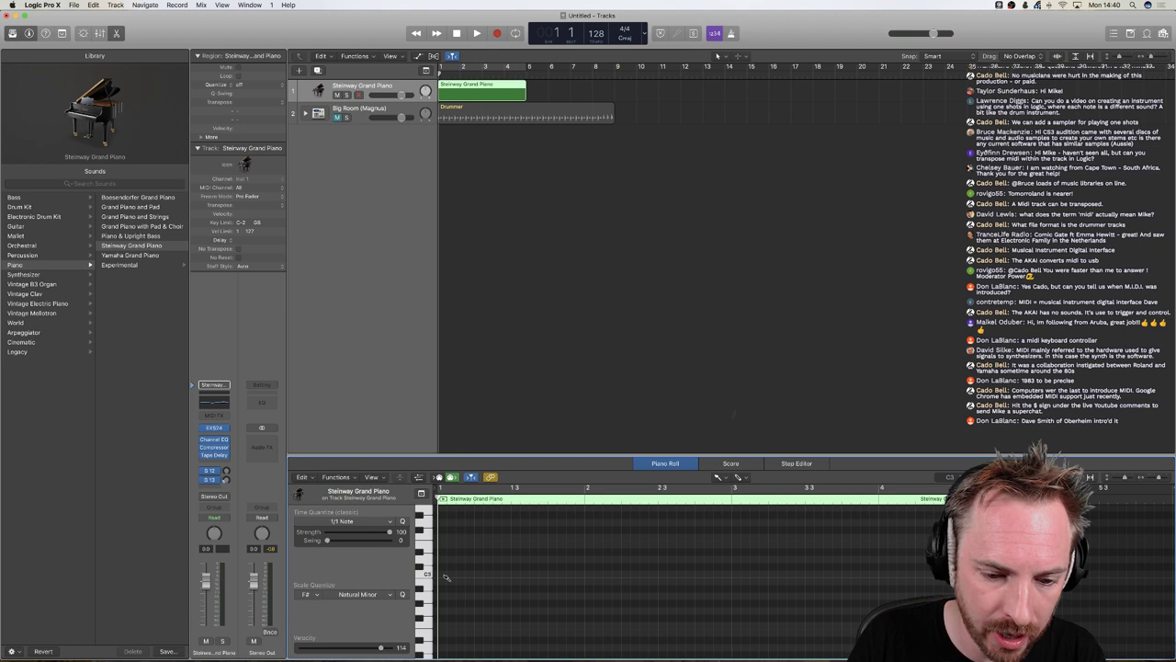
- Paint a bar-long chord of B2, D3 and F#3 in bar 1 and play it back
mouse_move(446, 576)
left_mouse_down()
mouse_move(446, 594)
mouse_move(445, 533)
mouse_move(443, 596)
left_mouse_up()
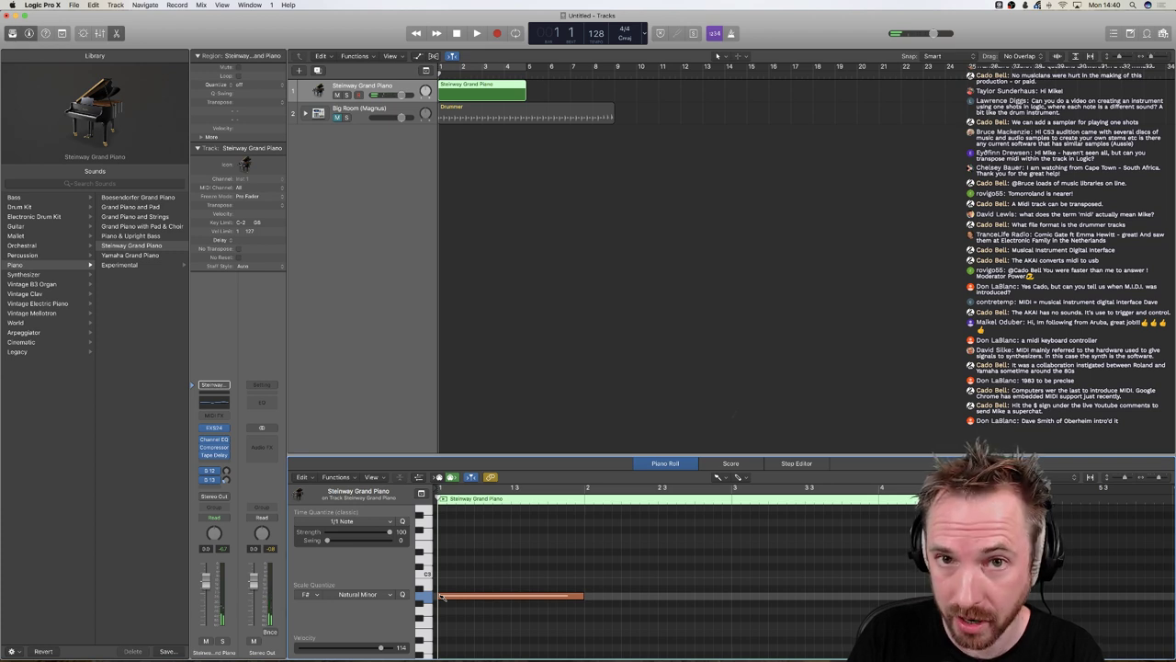
mouse_move(442, 596)
left_mouse_down()
mouse_move(443, 525)
mouse_move(445, 602)
mouse_move(450, 566)
mouse_move(449, 581)
left_mouse_up()
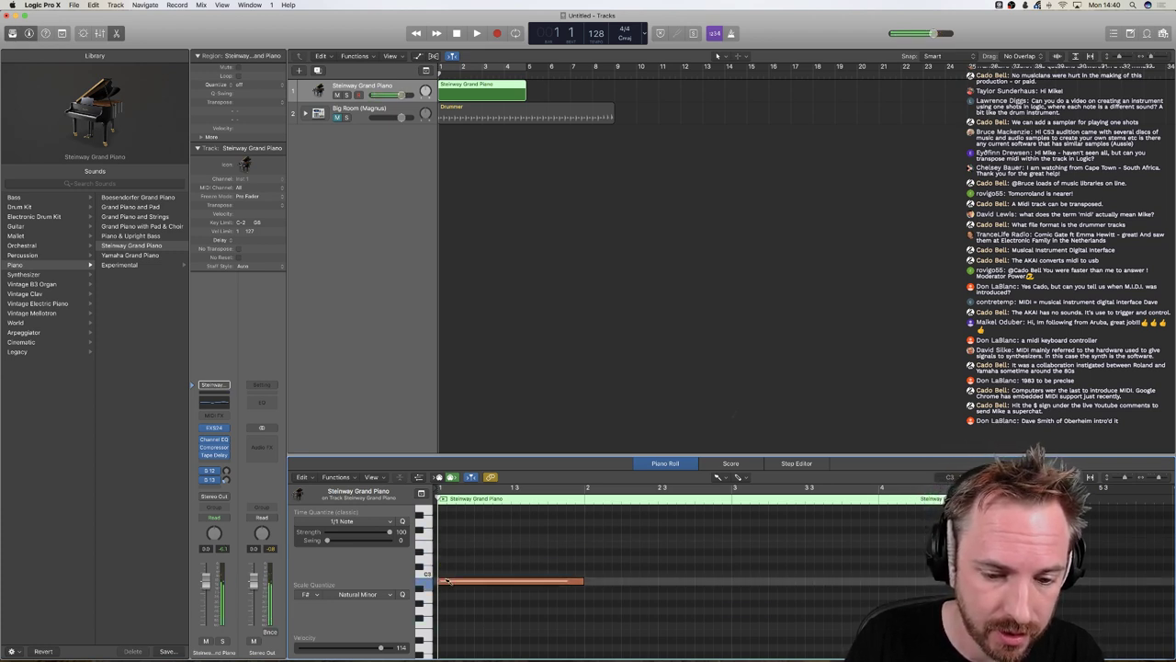
left_click(449, 560)
left_click(446, 544)
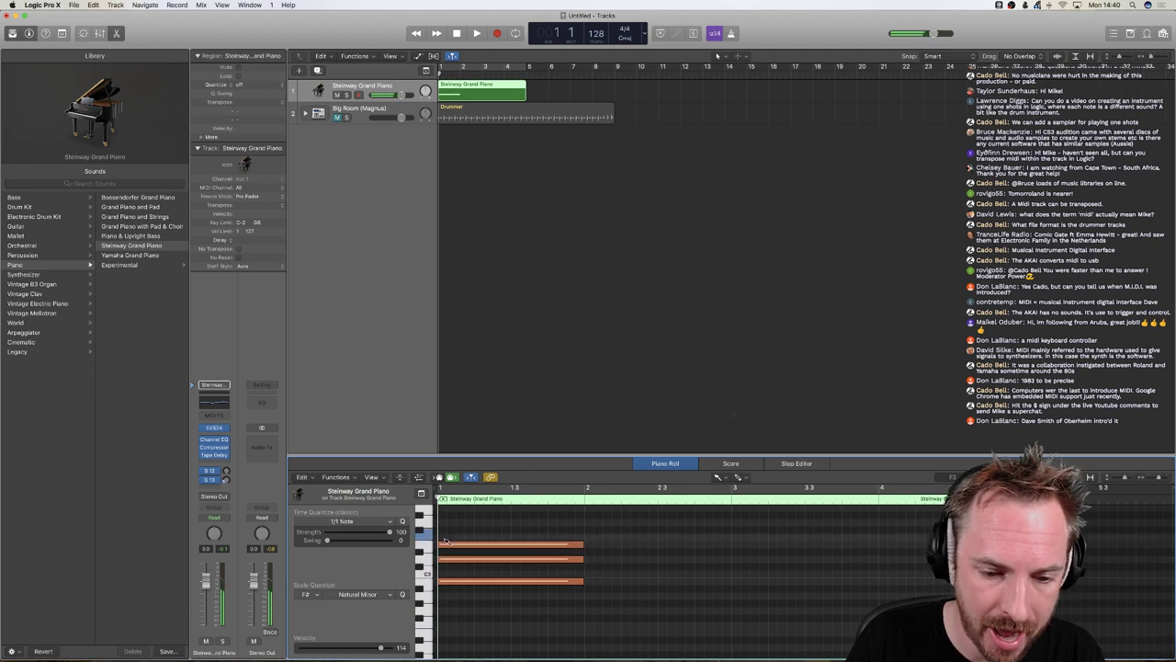
left_click_drag(445, 542, 445, 529)
key("space")
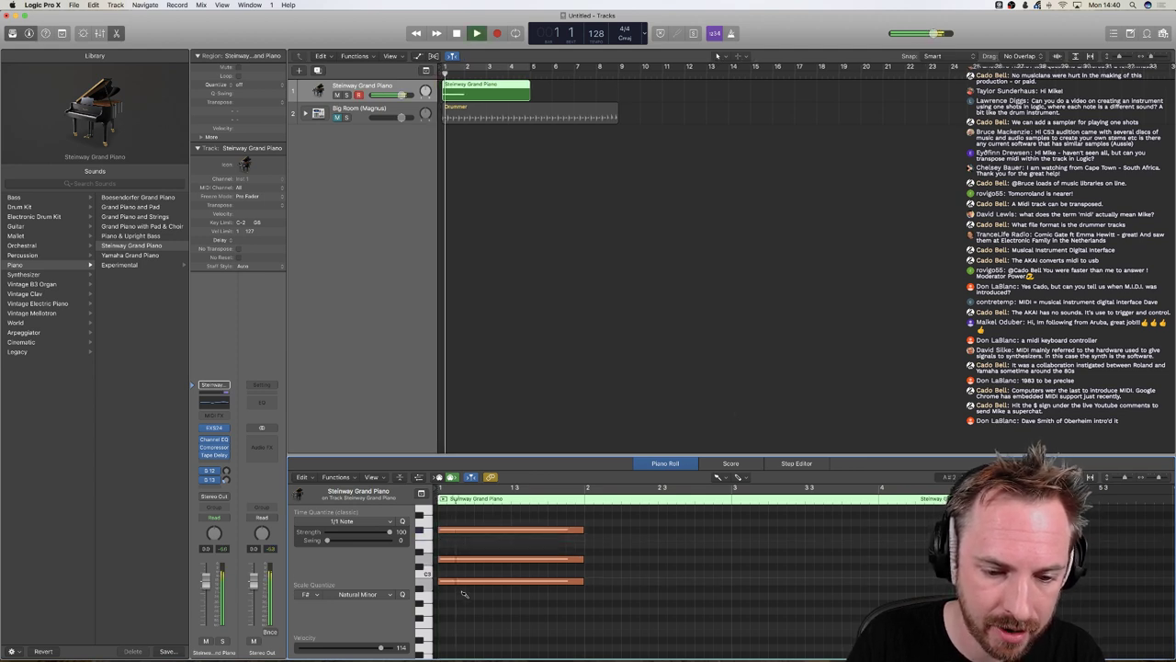
key("space")
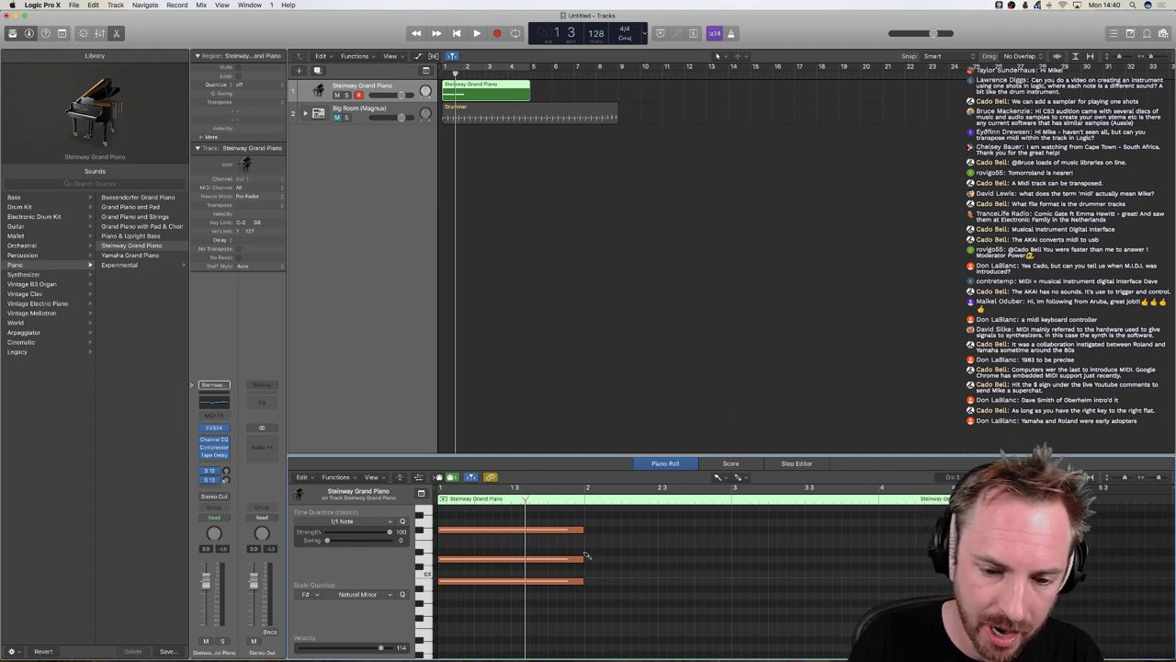
- Paint a second bar-long chord of F#2, B2 and D3 in bar 2 and play both chords from the start
mouse_move(592, 557)
left_mouse_down()
mouse_move(592, 539)
mouse_move(595, 597)
mouse_move(596, 586)
left_mouse_up()
left_click(596, 619)
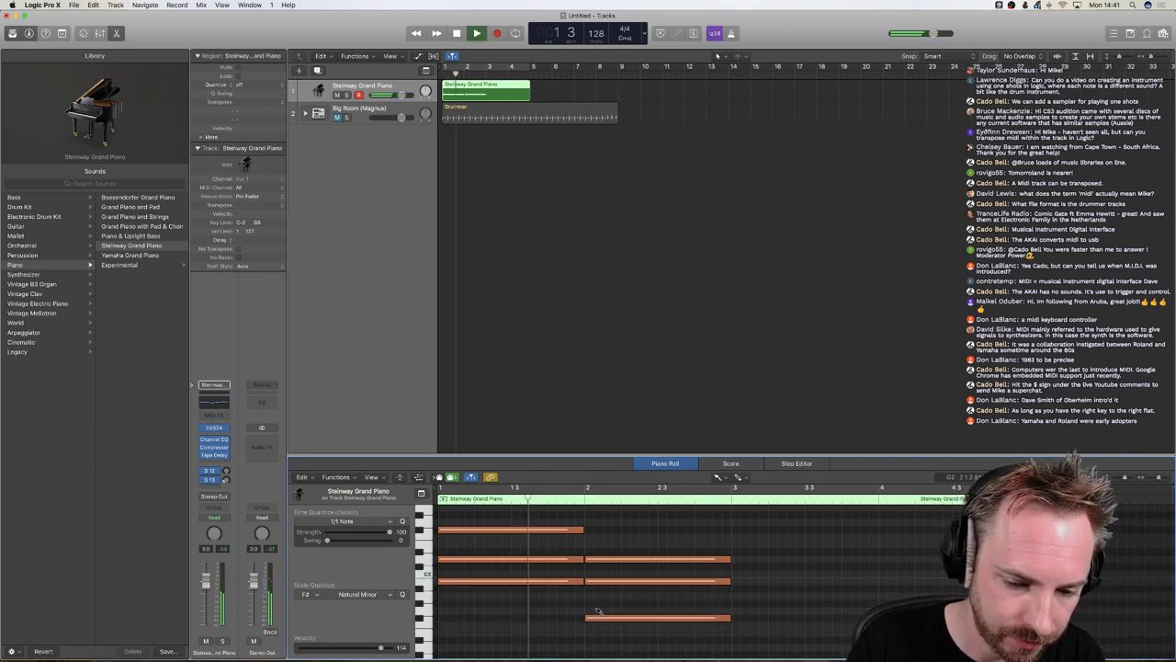
key("Return")
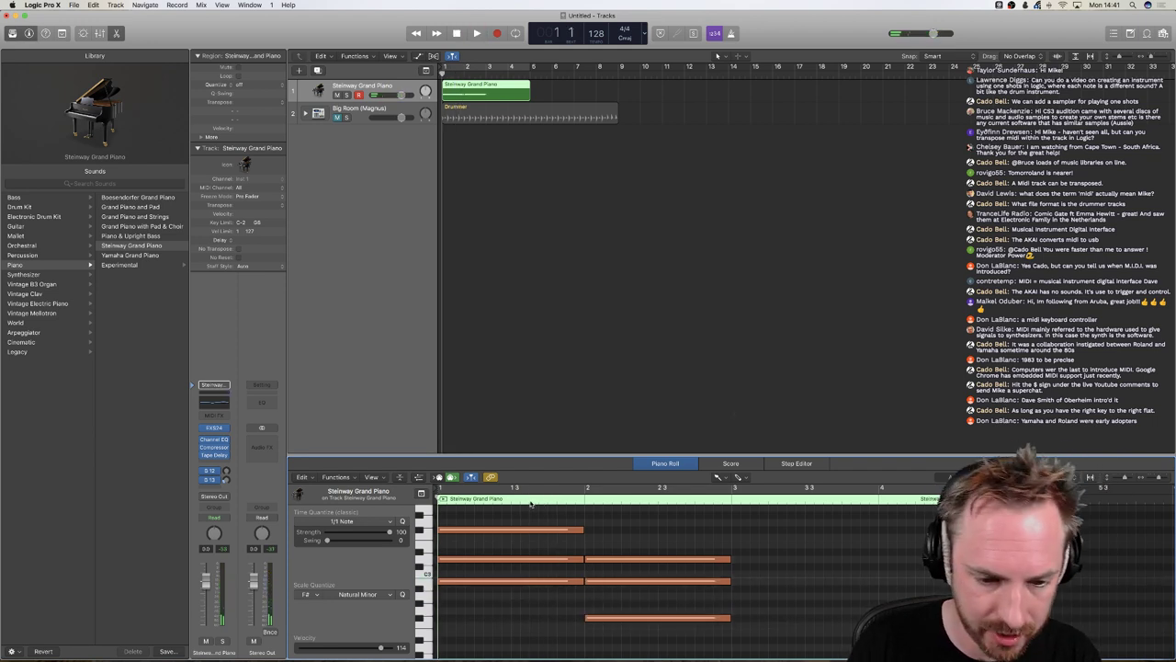
key("space")
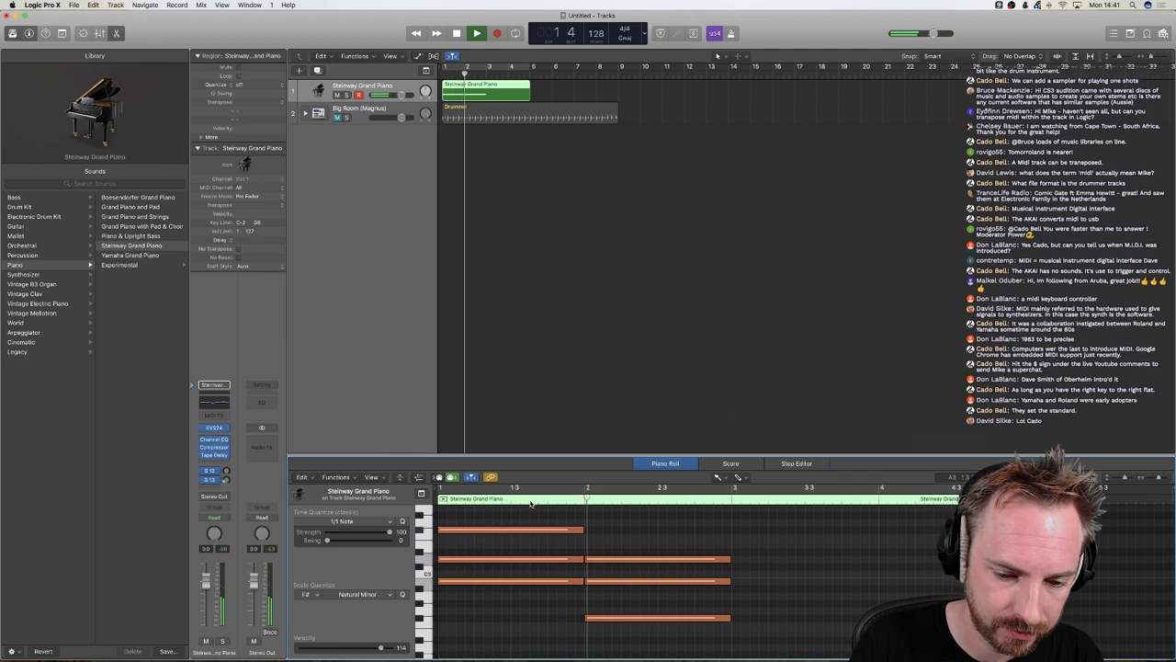
key("space")
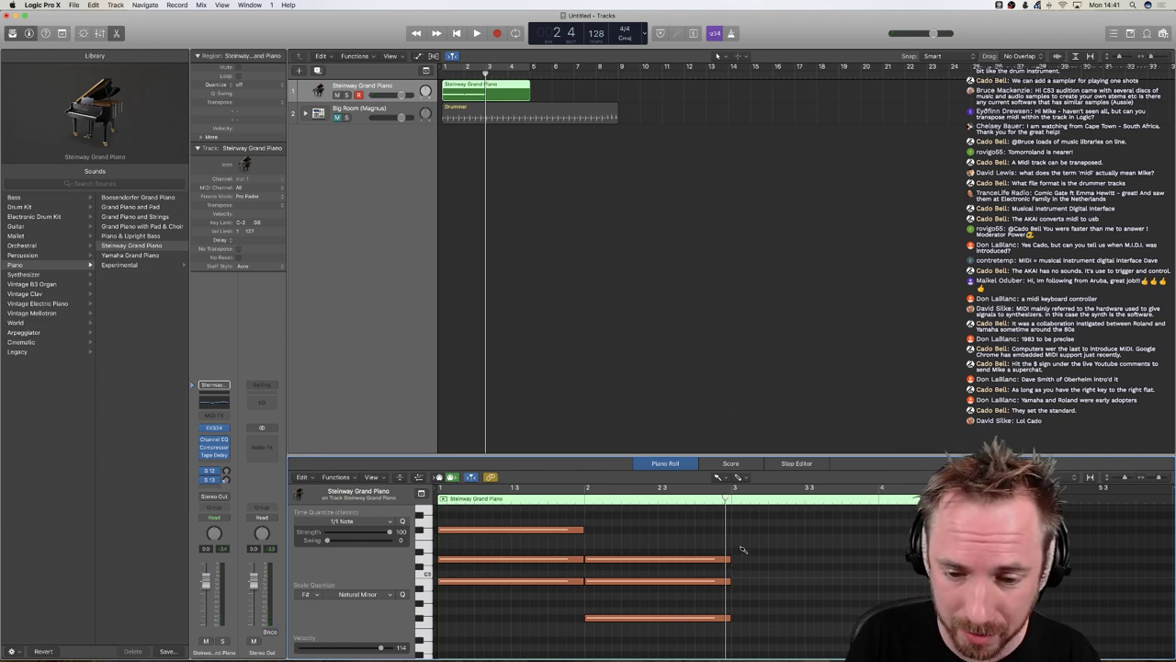
- Paint a third bar-long chord of C#3, E3 and G#3 in bar 3 and play the progression from the start
left_click_drag(744, 550, 749, 515)
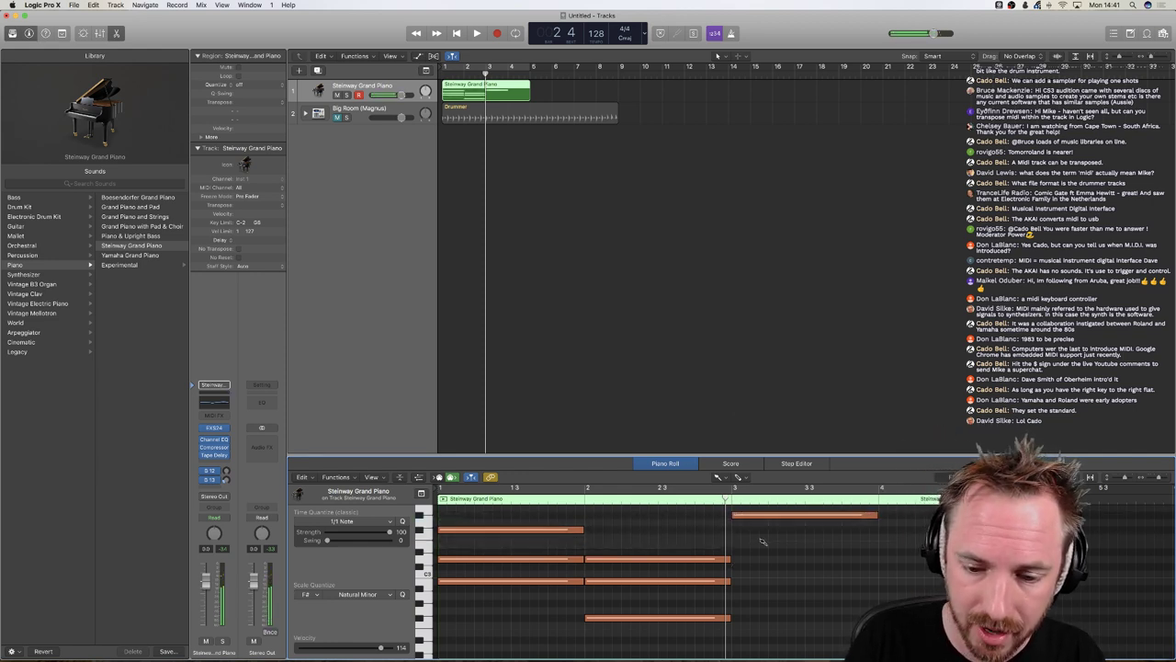
left_click(762, 543)
left_click(756, 580)
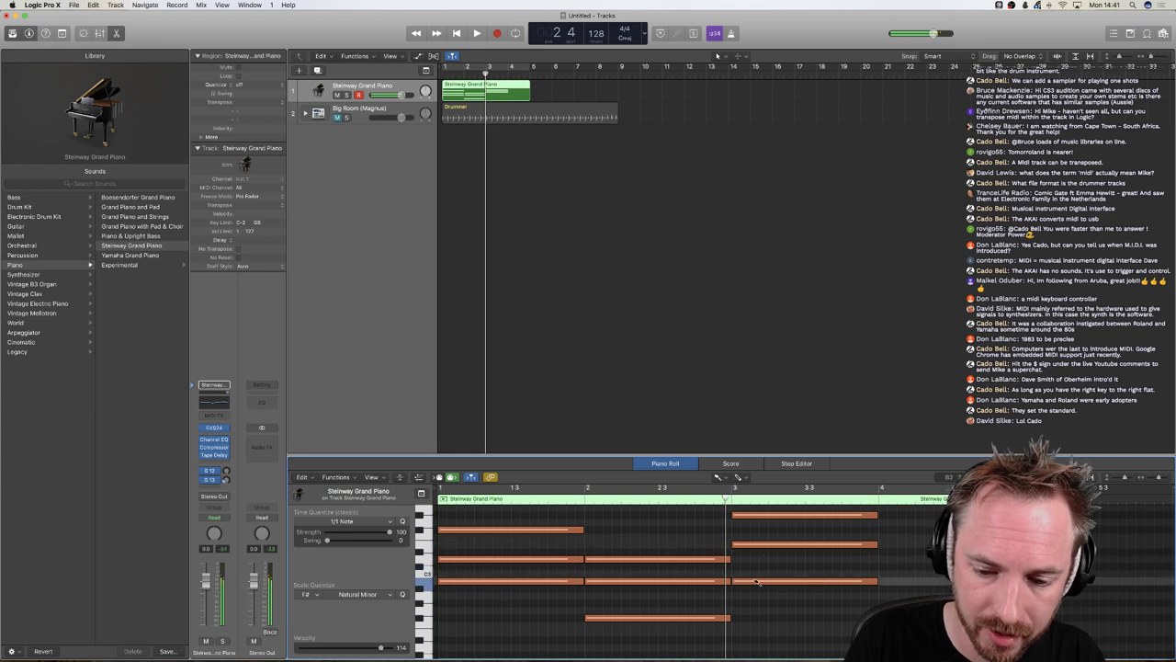
mouse_move(756, 581)
left_mouse_down()
mouse_move(756, 561)
mouse_move(755, 571)
left_mouse_up()
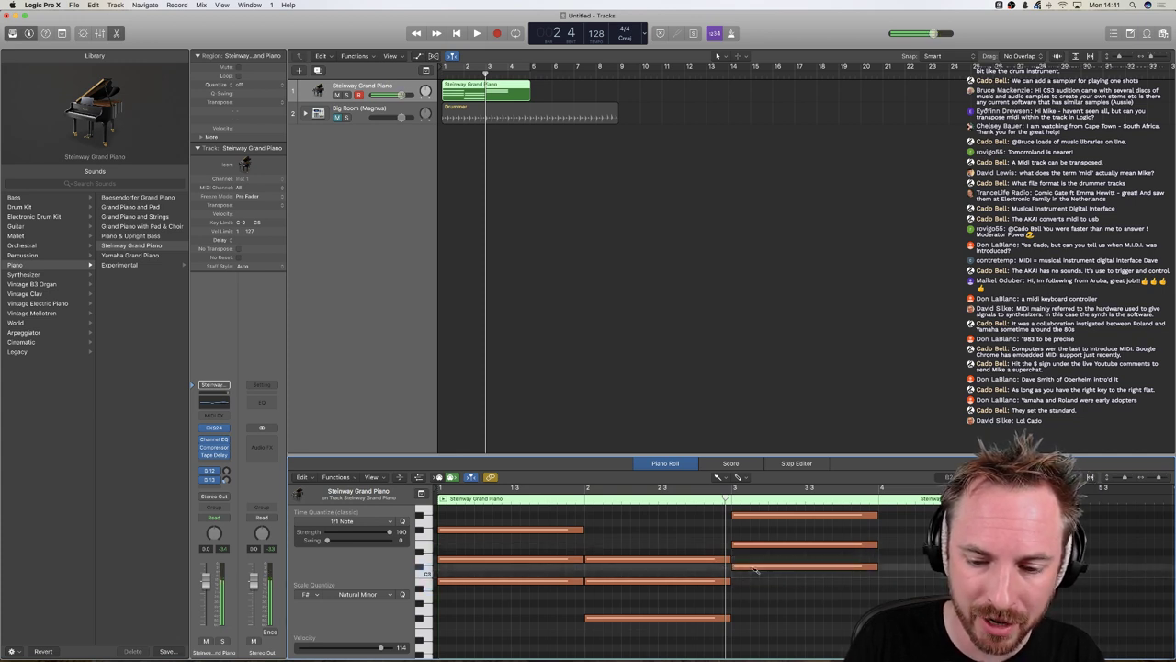
key("Return")
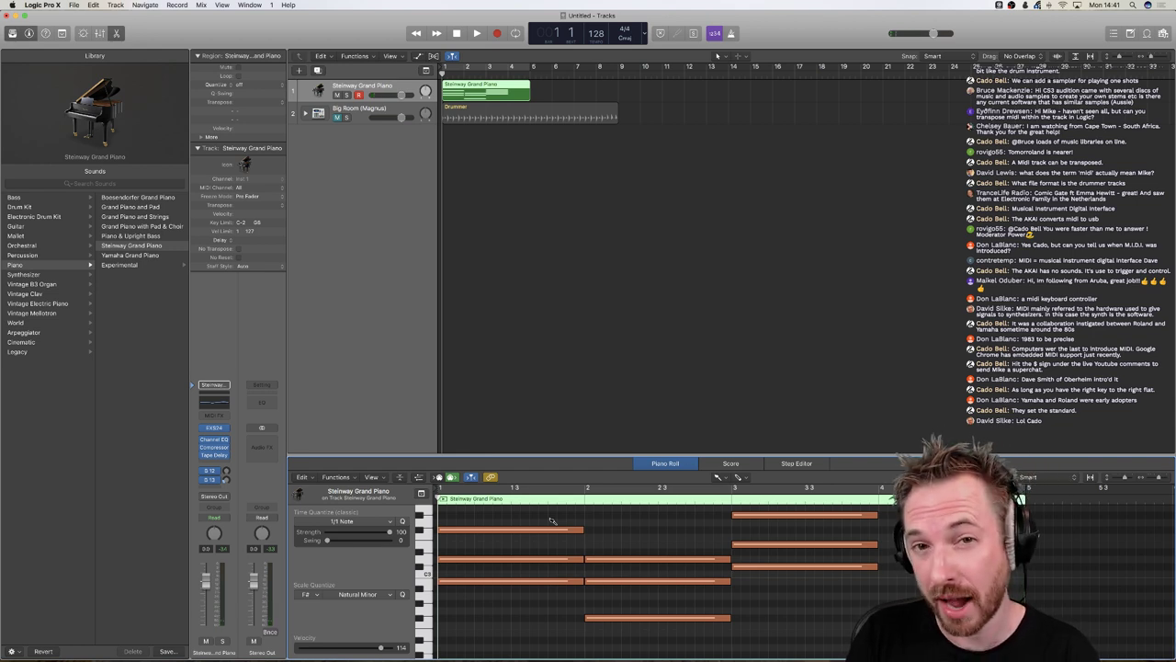
key("space")
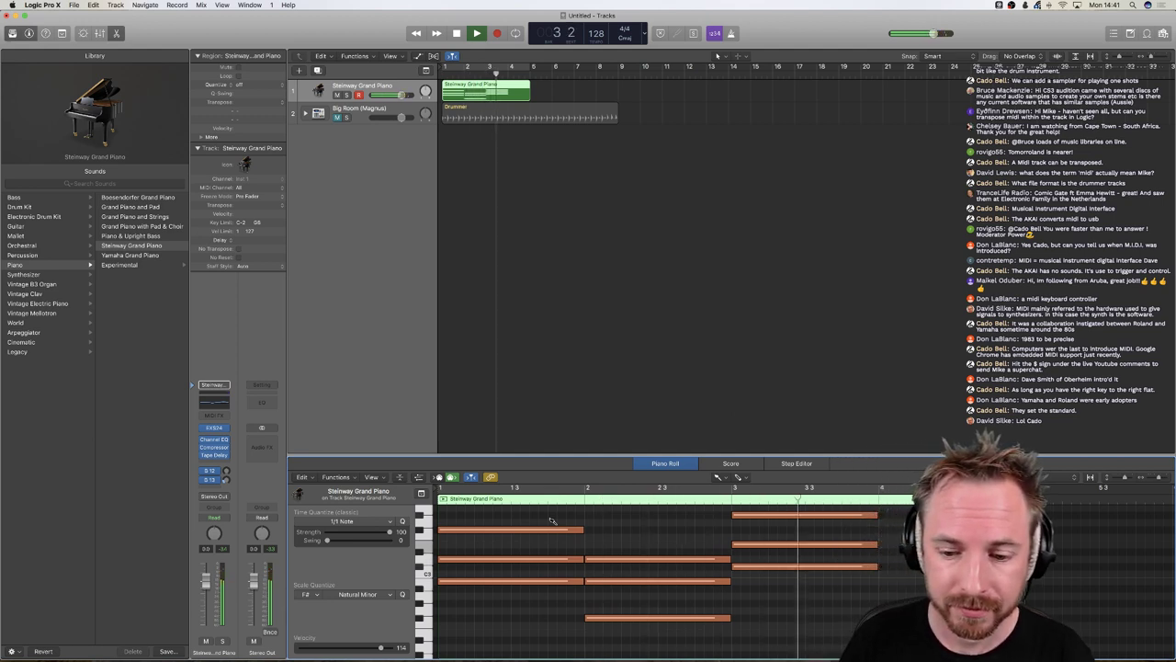
key("space")
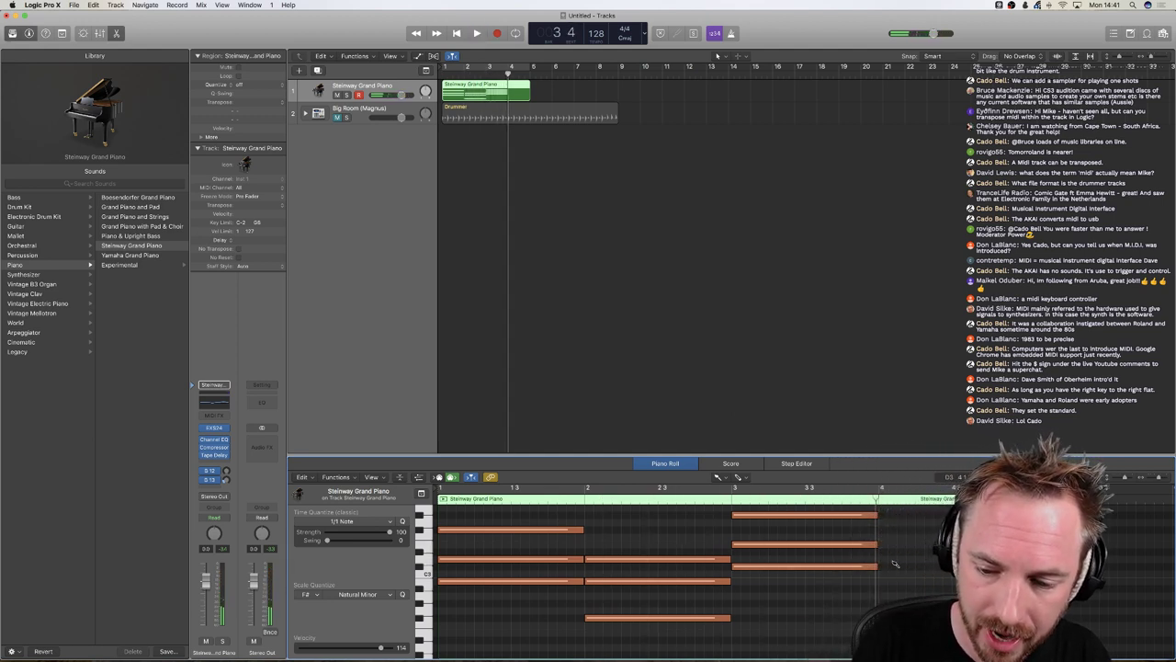
- Paint a fourth chord with bar-long B2 and G#2 notes in bar 4 and turn on cycling over bars 1 to 4
left_click(894, 568)
left_click_drag(895, 571, 896, 584)
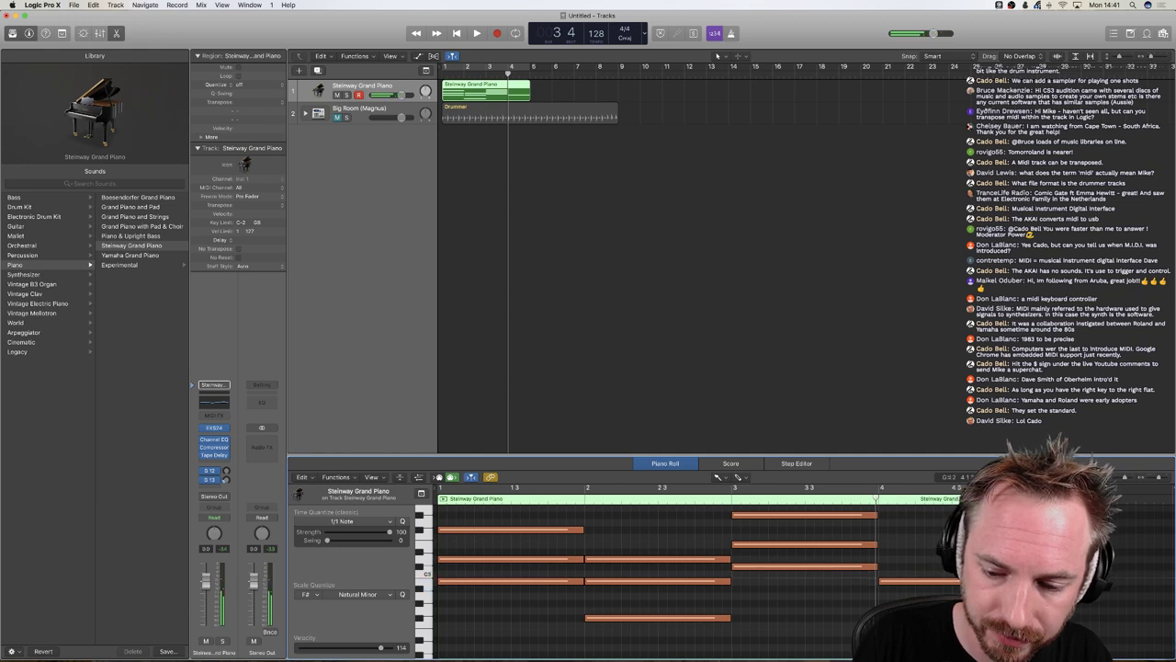
left_click(895, 606)
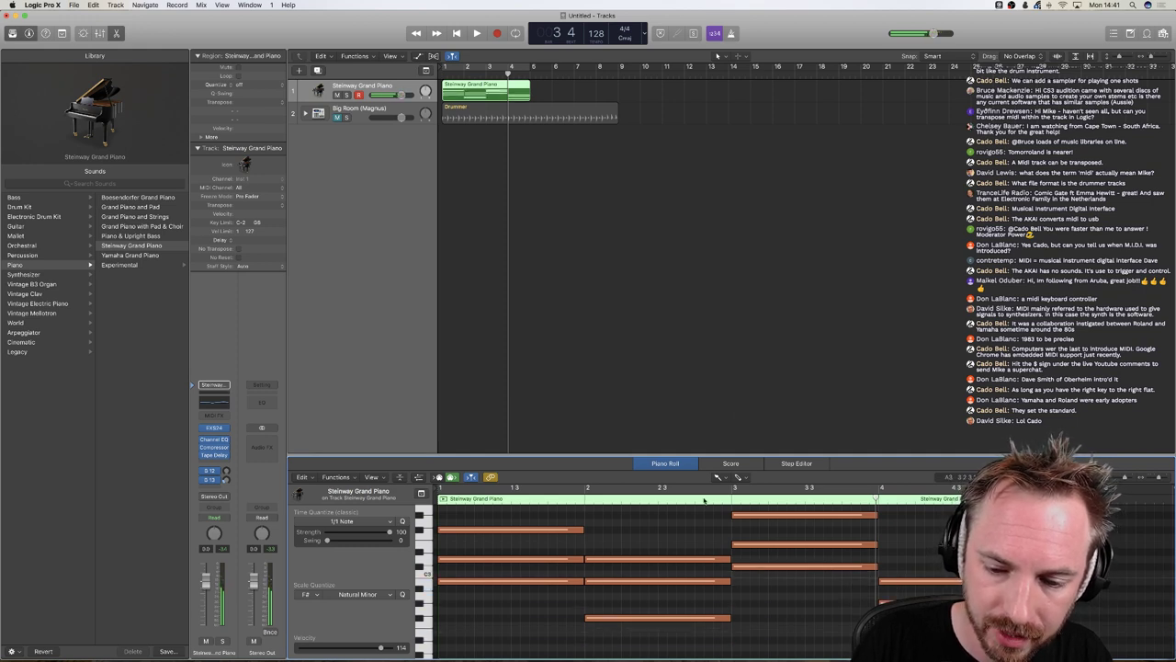
key("Return")
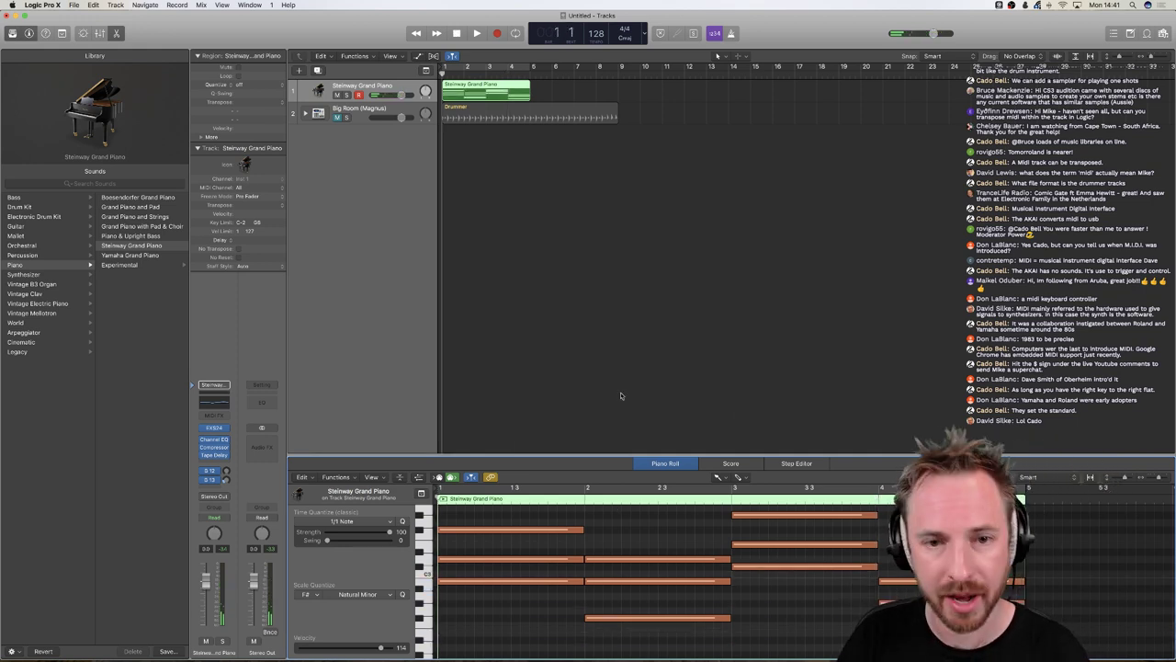
left_click(468, 71)
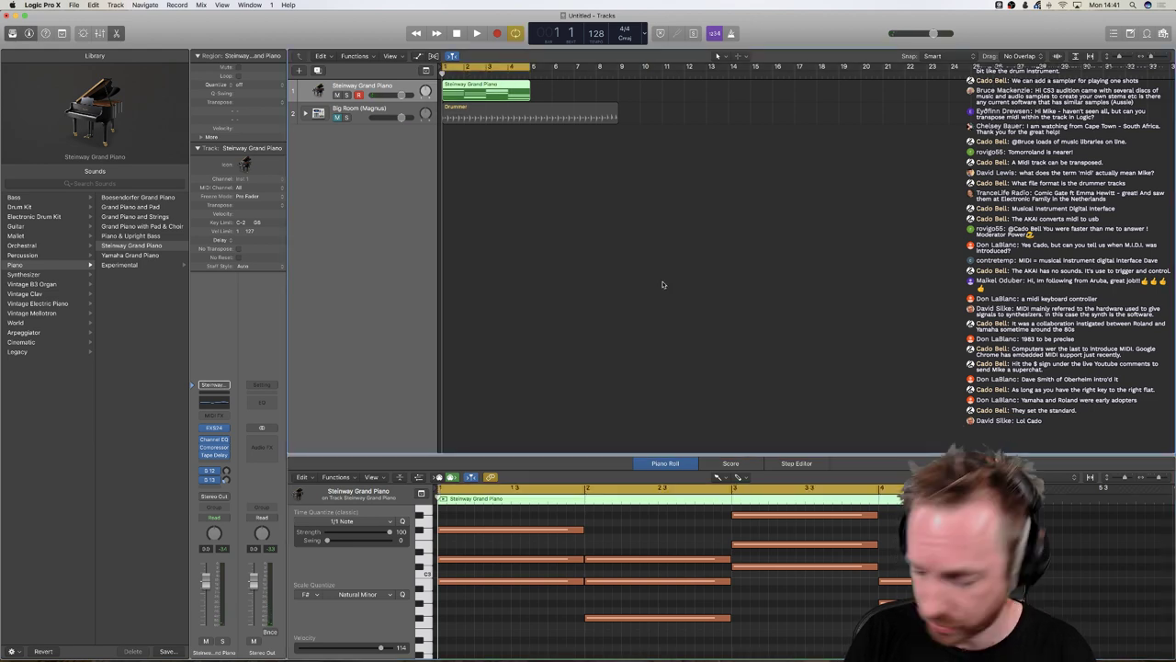
- Play back the cycled four-chord progression with the Steinway Grand Piano sound
key("space")
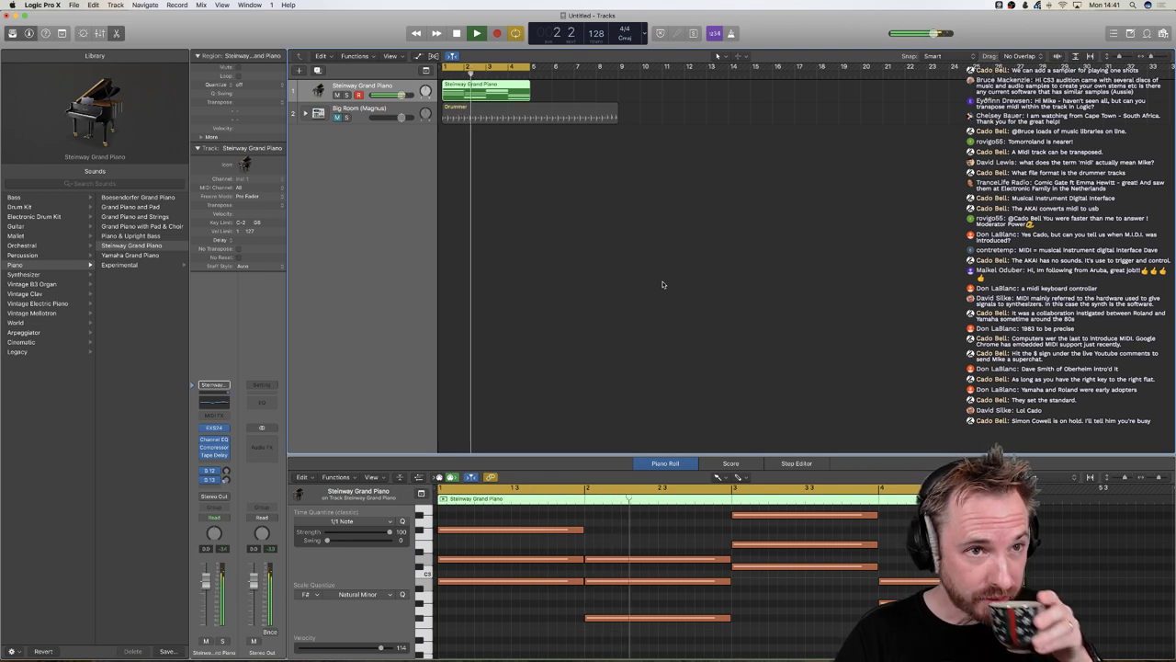
key("space")
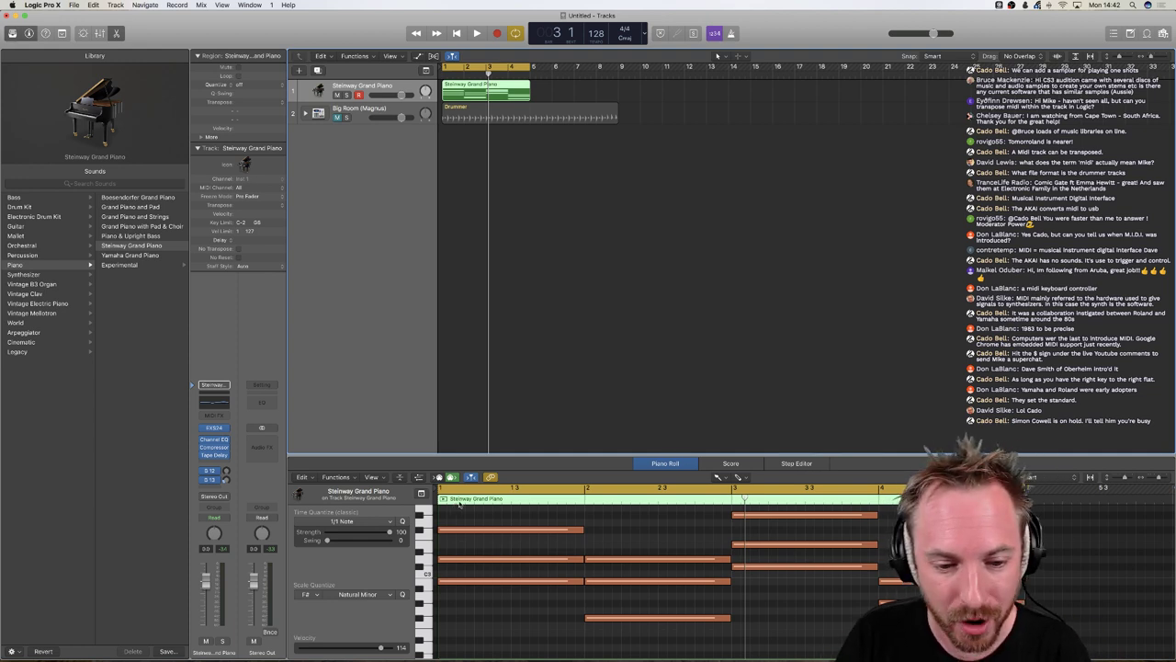
scroll(696, 628, "up", 2)
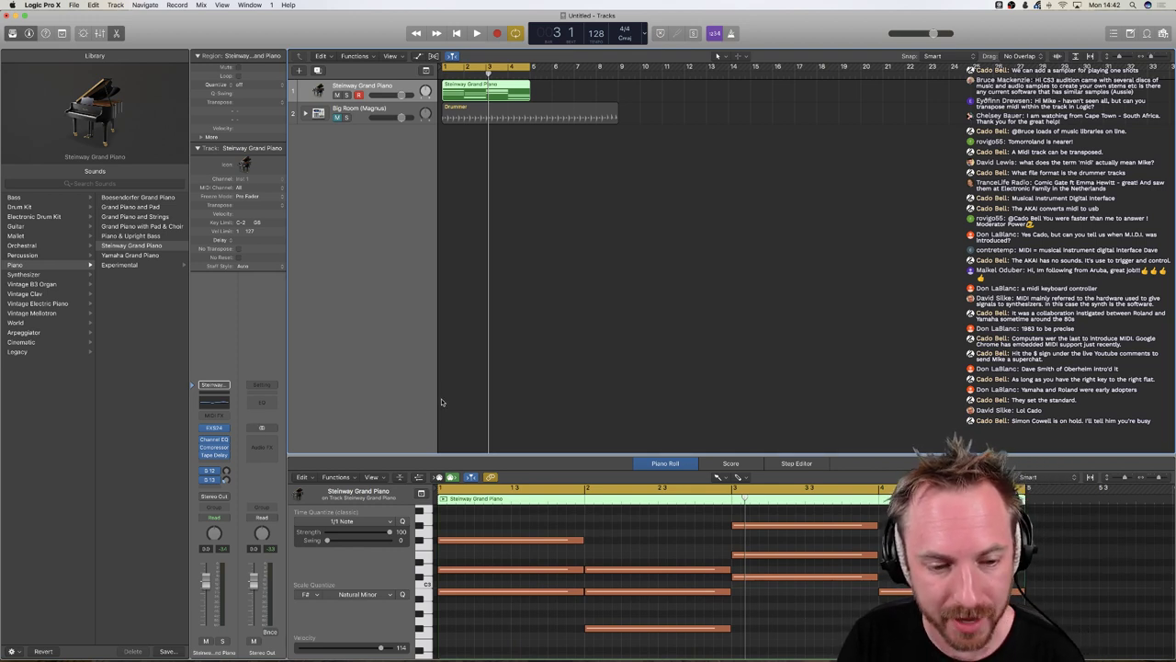
- Try the Short Circuit and Soft Saw Lead synthesizer lead patches on the chord track
left_click(48, 275)
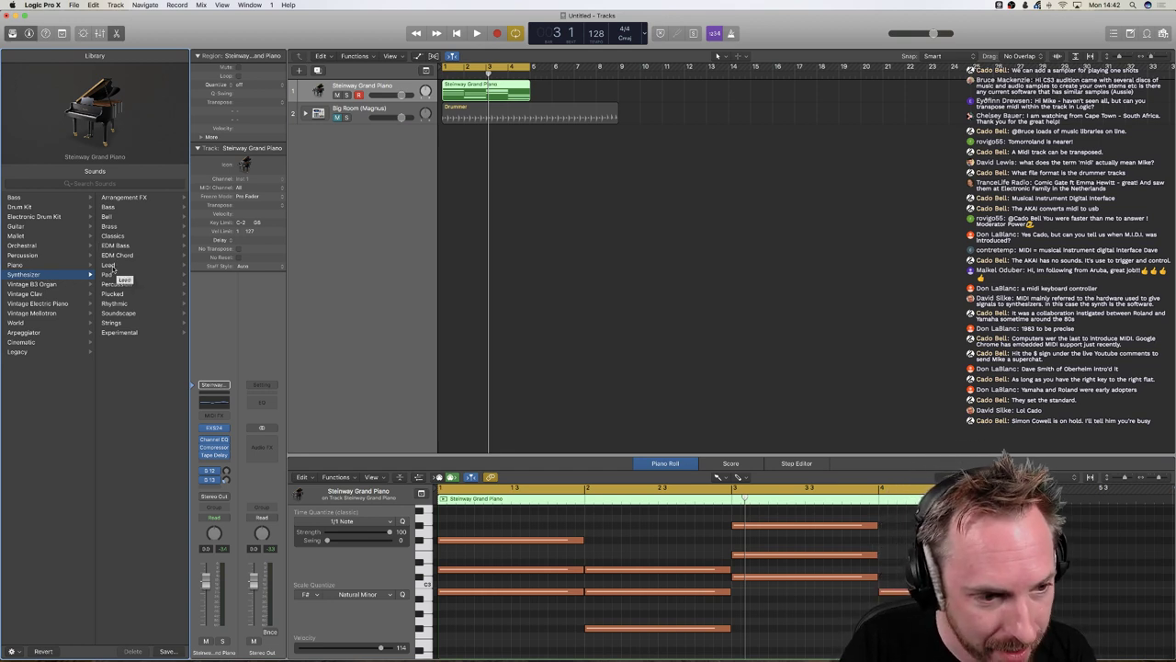
left_click(114, 266)
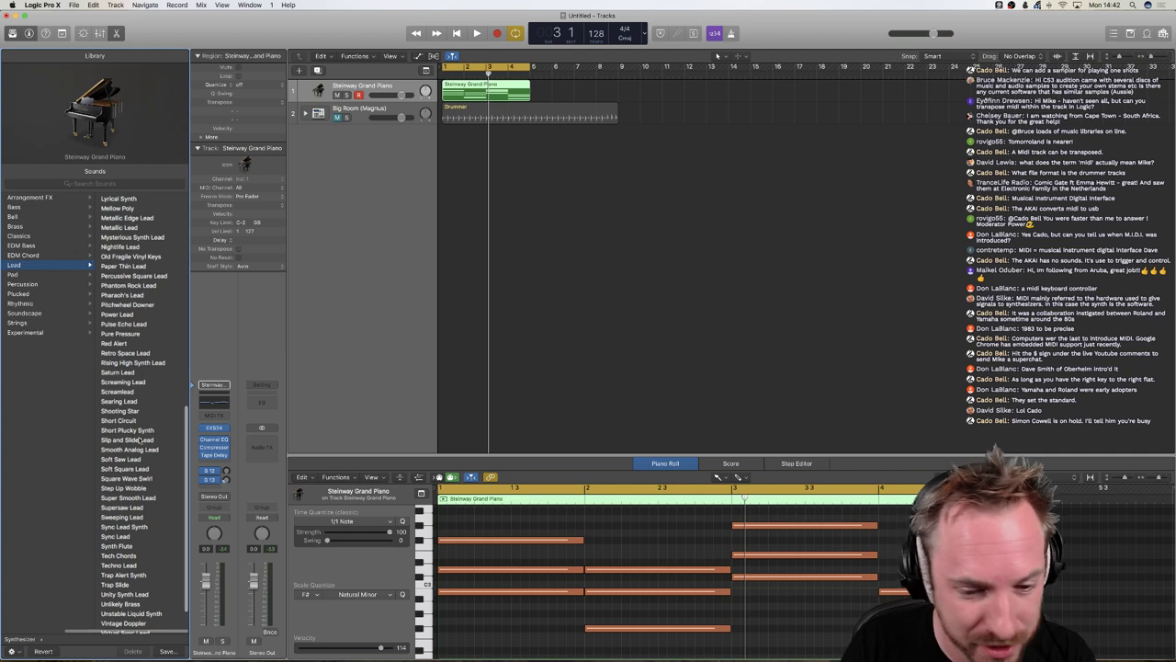
left_click(119, 421)
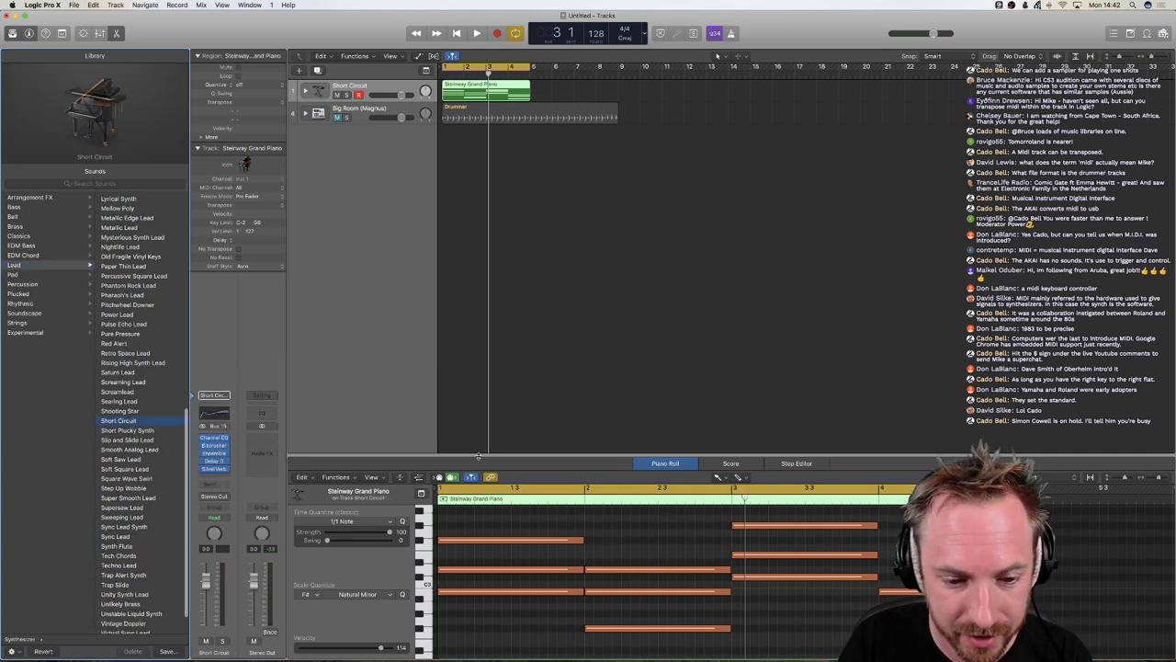
key("space")
left_click(124, 459)
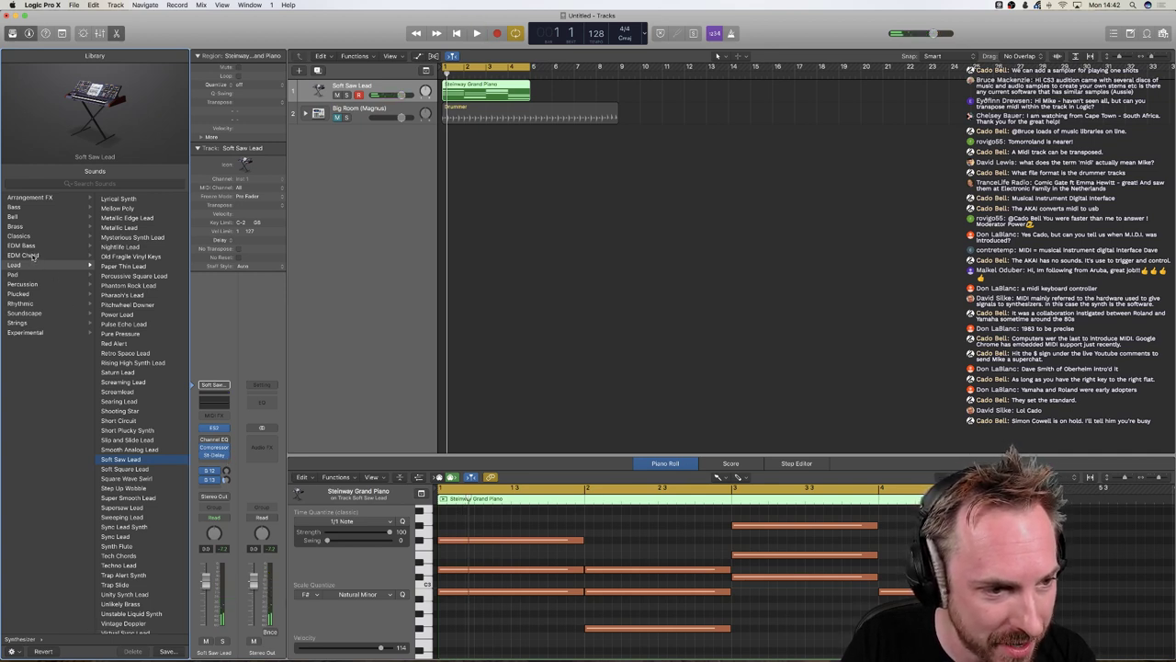
- Audition the classic synthesizer patches Big Pulse Waves, Dream Dancer and Formant Flutters on the chord track
left_click(19, 235)
left_click(123, 264)
key("space")
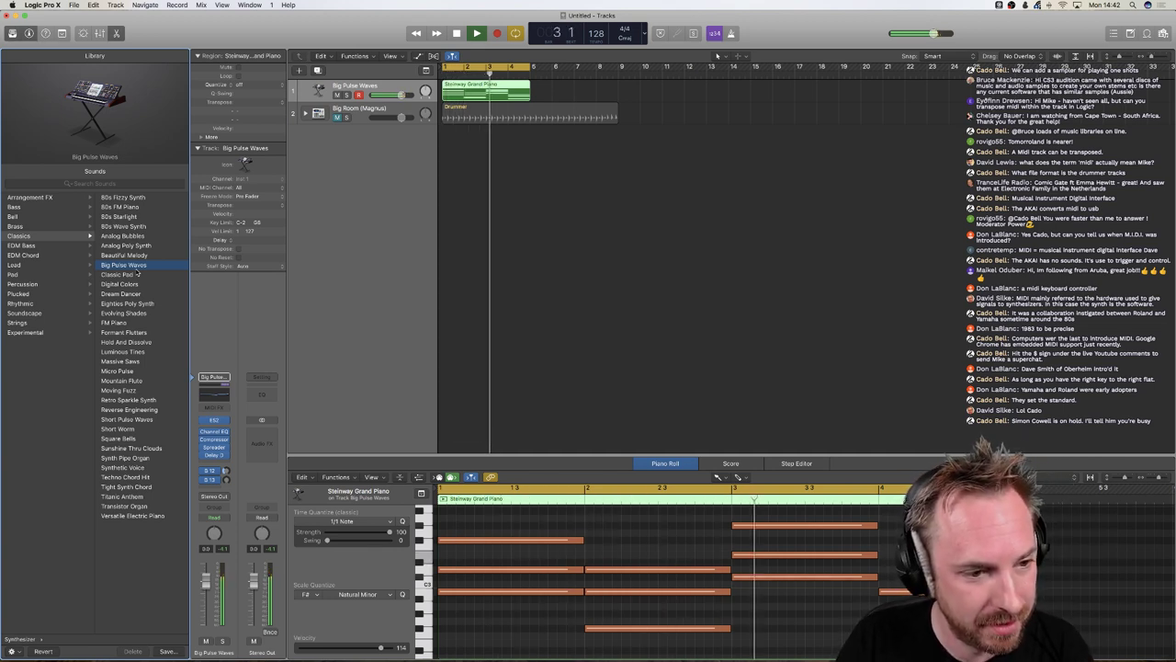
key("space")
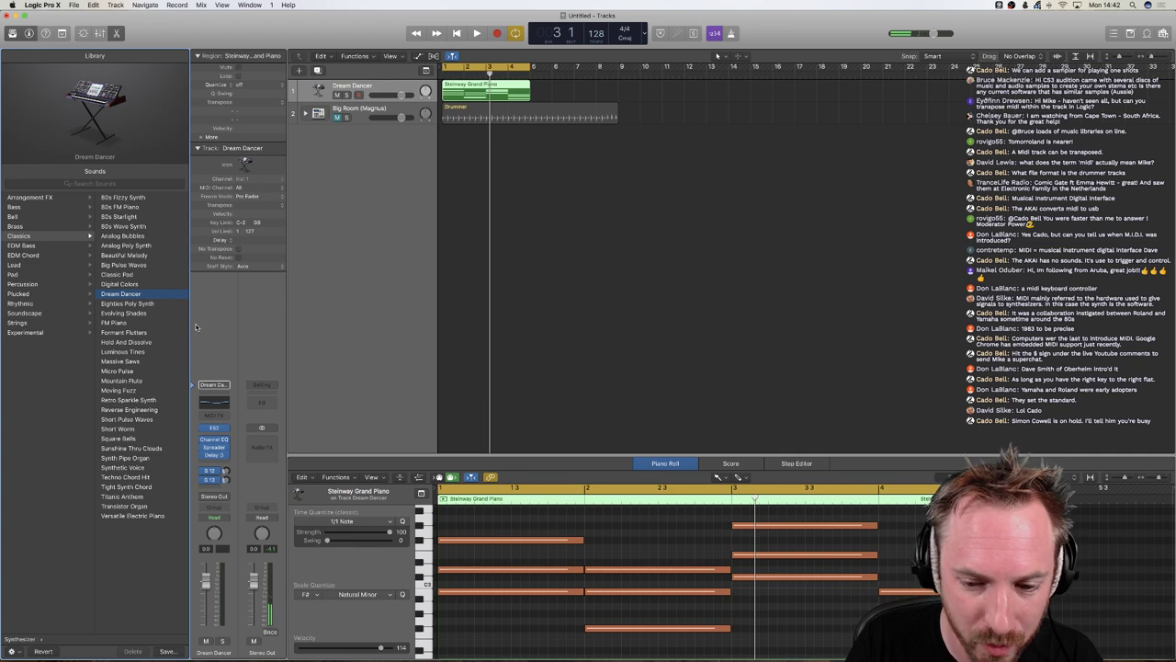
key("space")
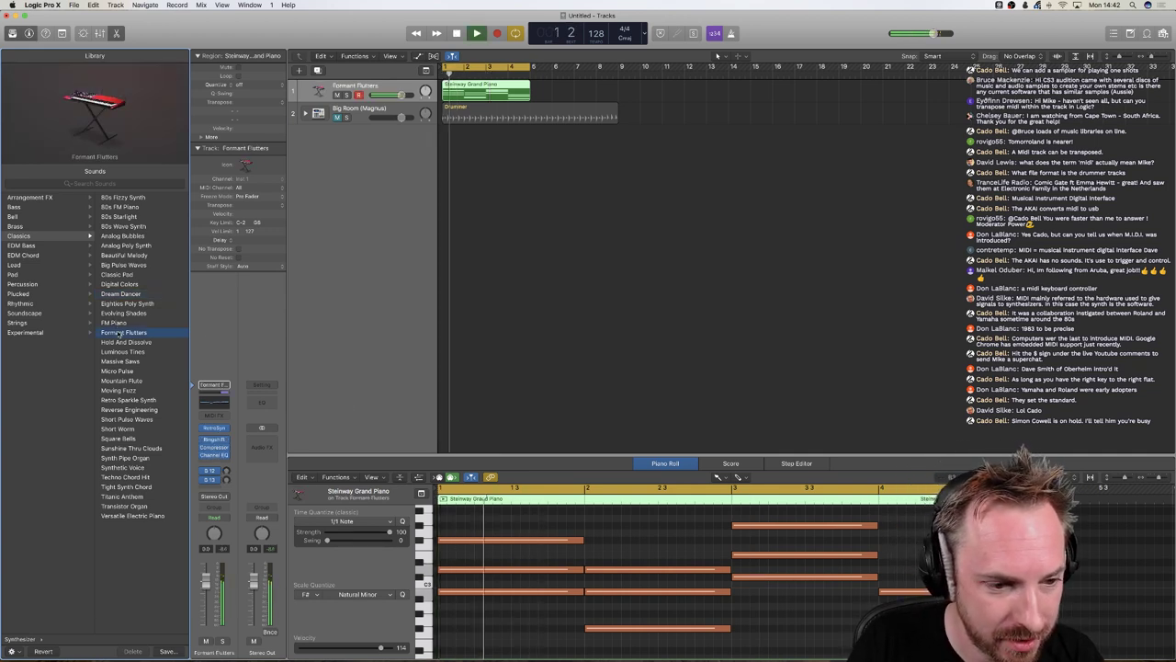
key("space")
- Try the Digital Ghost Bass and Evolving FM Chords synthesizer patches on the chord track while playing the progression
left_click(27, 246)
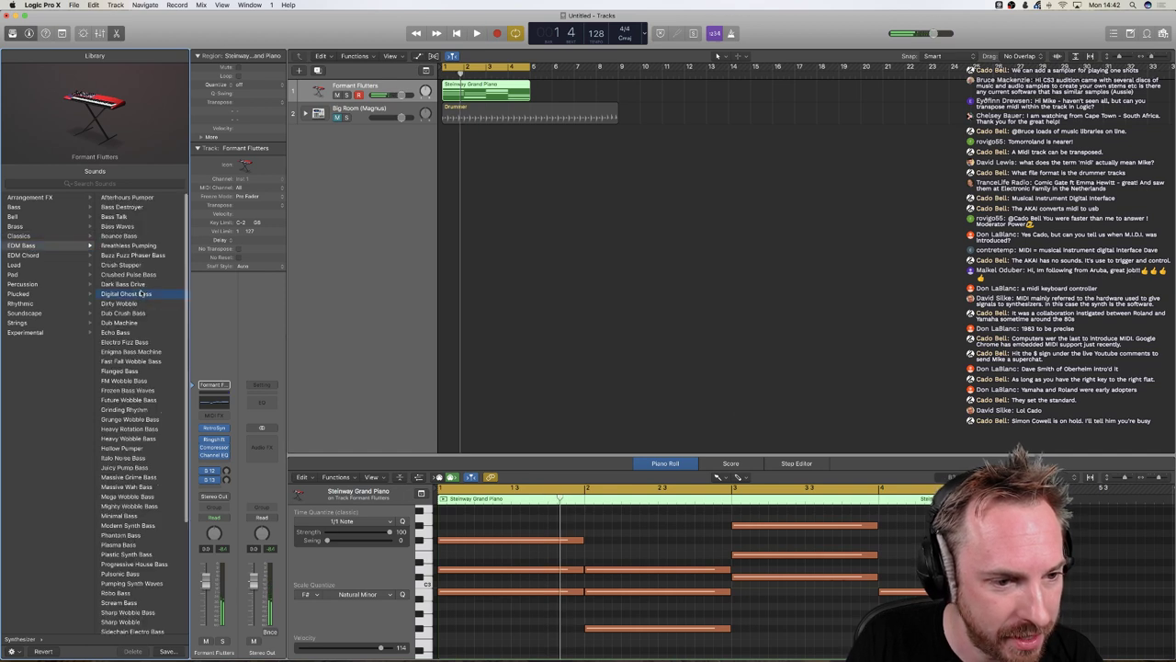
key("space")
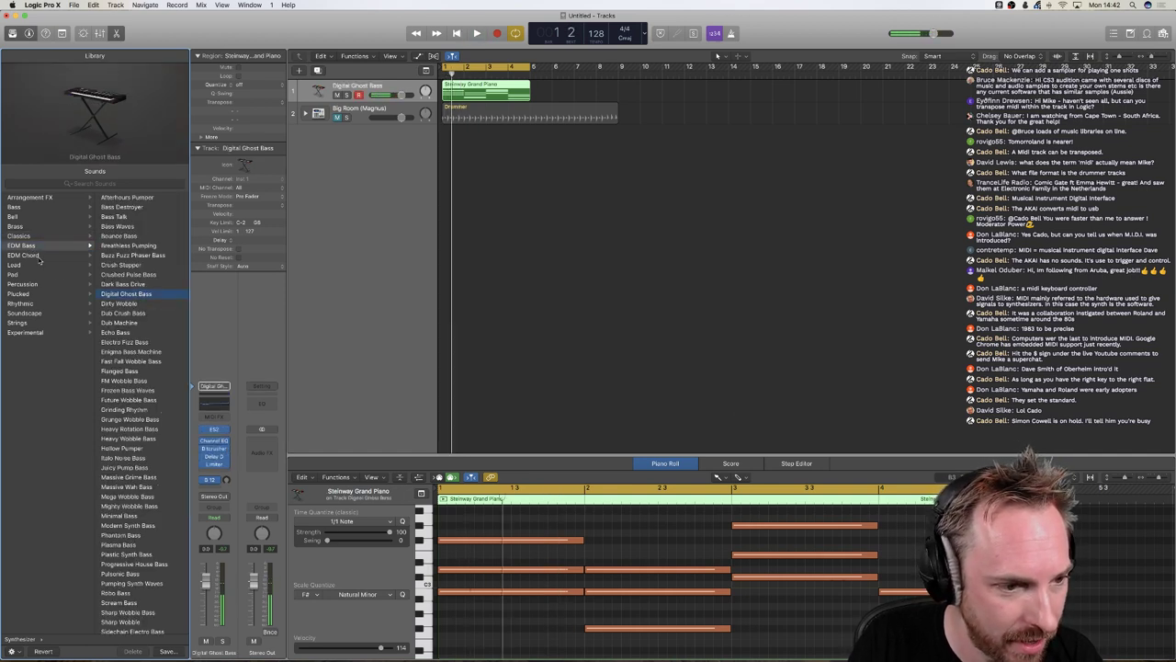
left_click(37, 256)
left_click(126, 313)
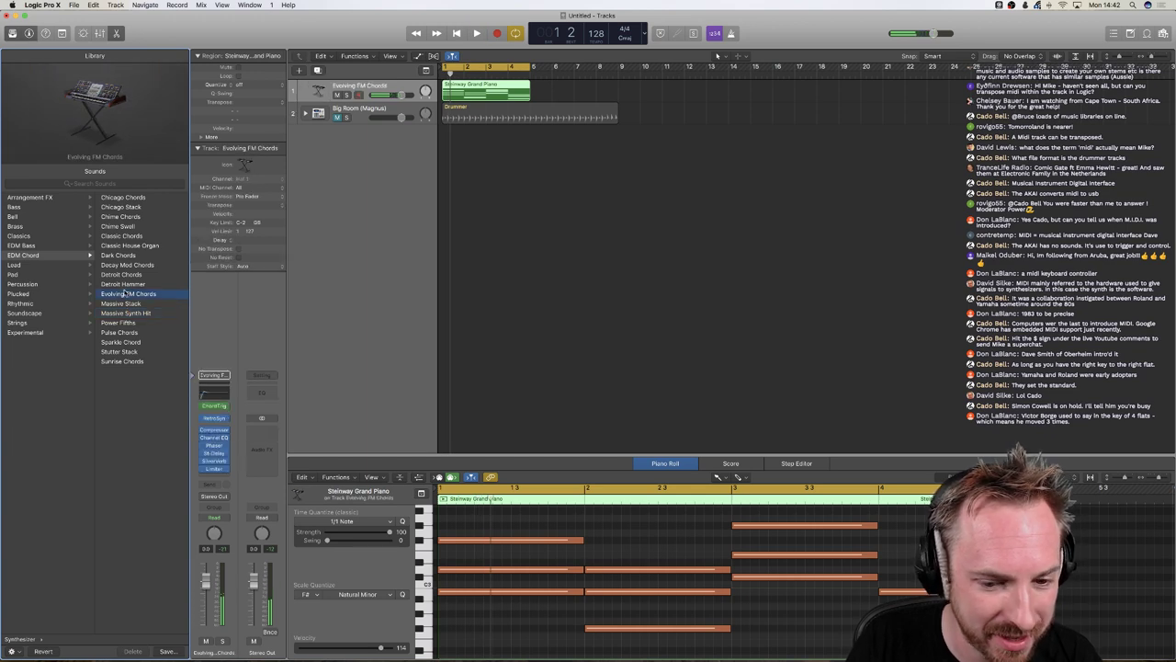
key("space")
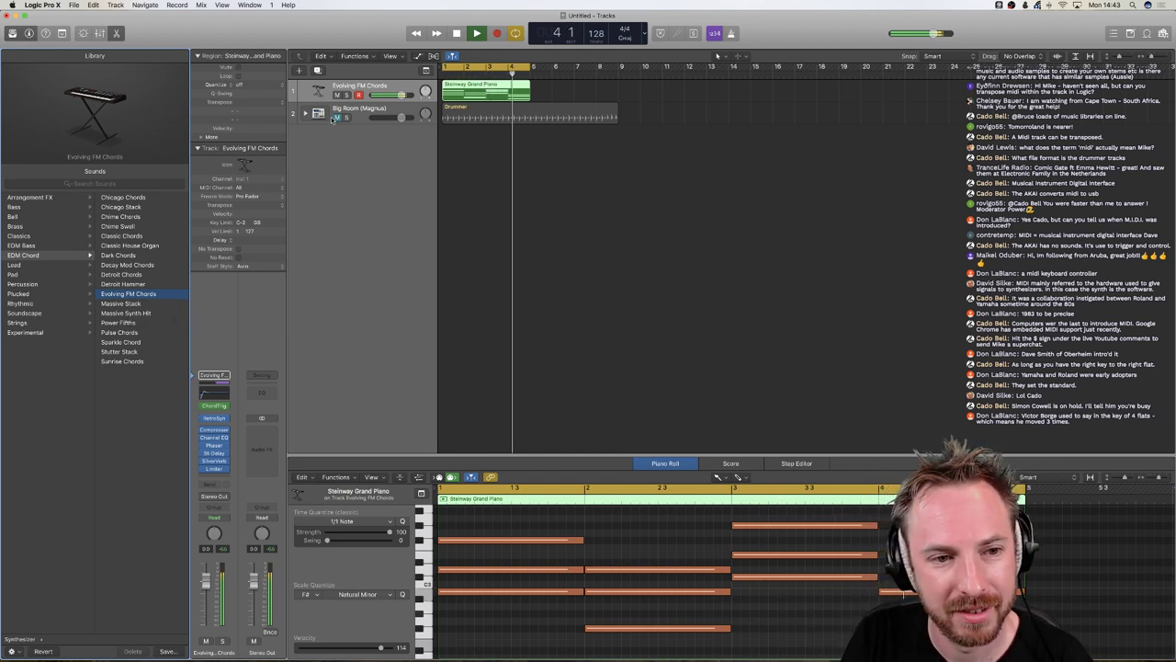
- Unmute the Drummer track and play it together with the chords from the start
key("space")
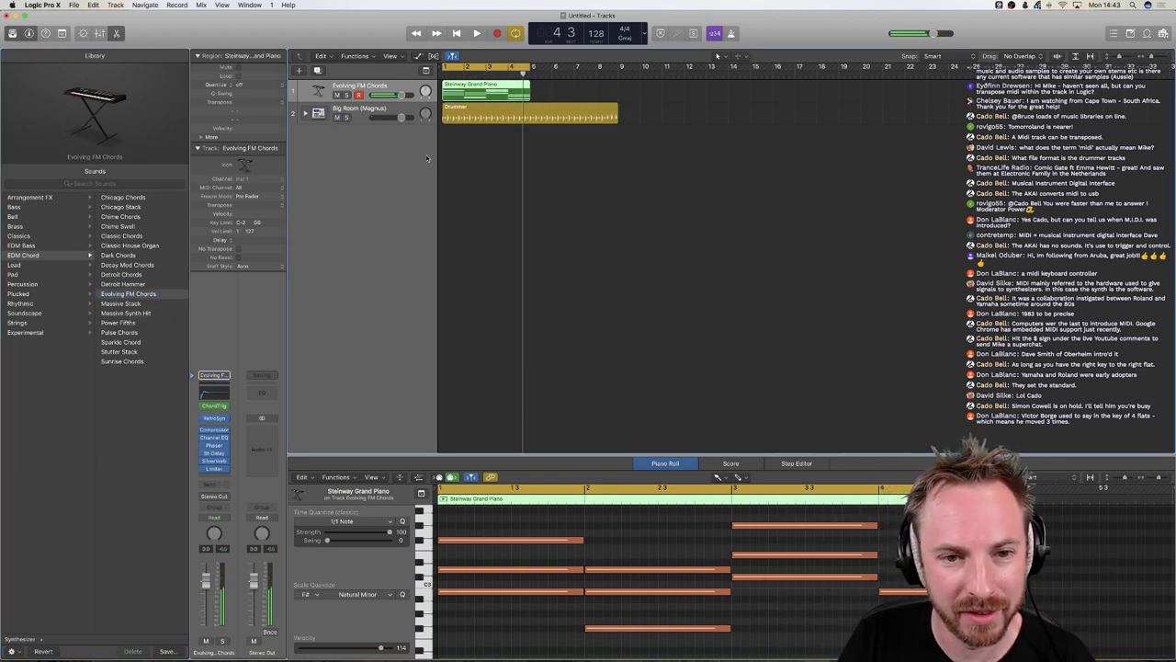
key("Return")
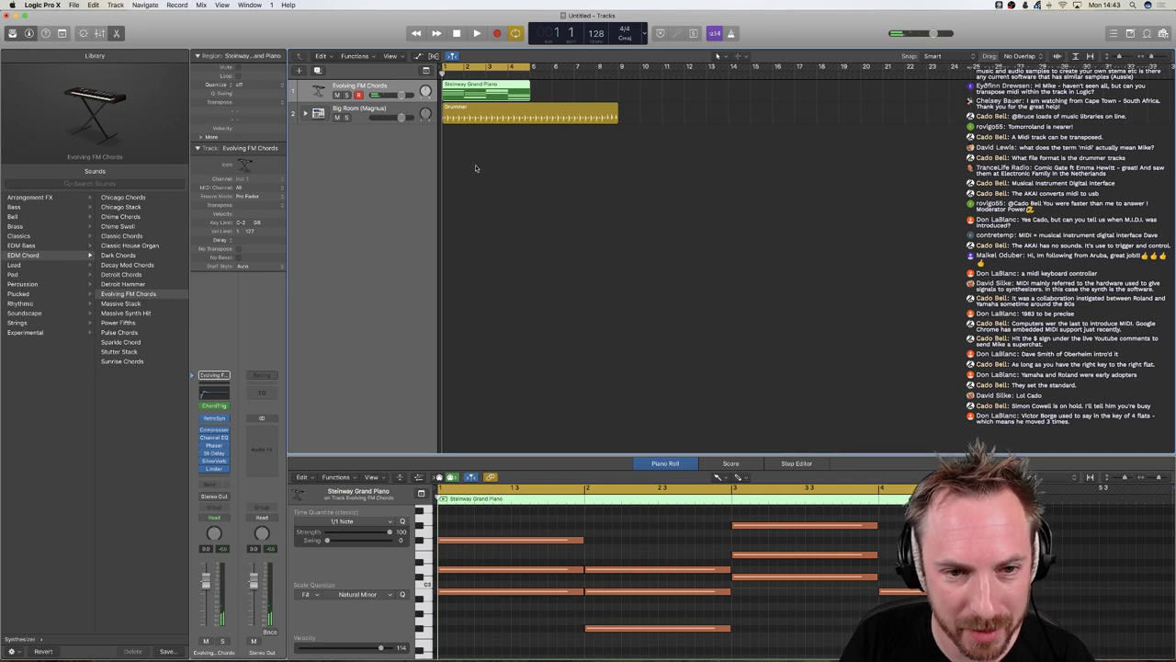
key("space")
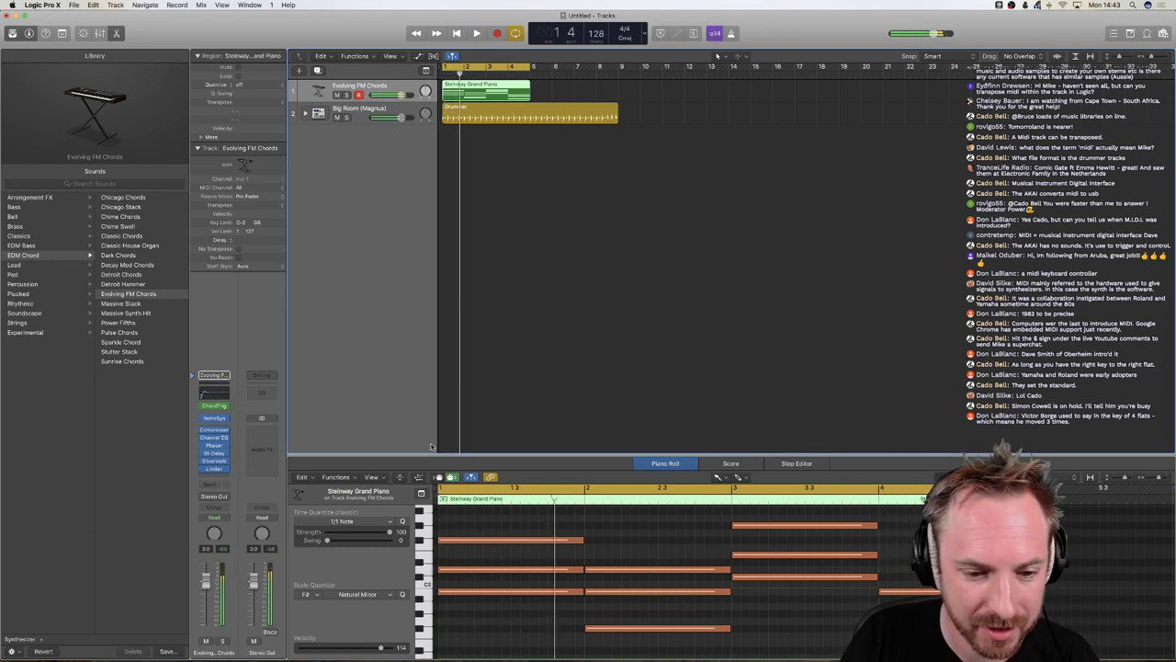
- Switch the Drummer track to the electronic drummer Jasper - Dubstep and play it with the chords
left_click(338, 110)
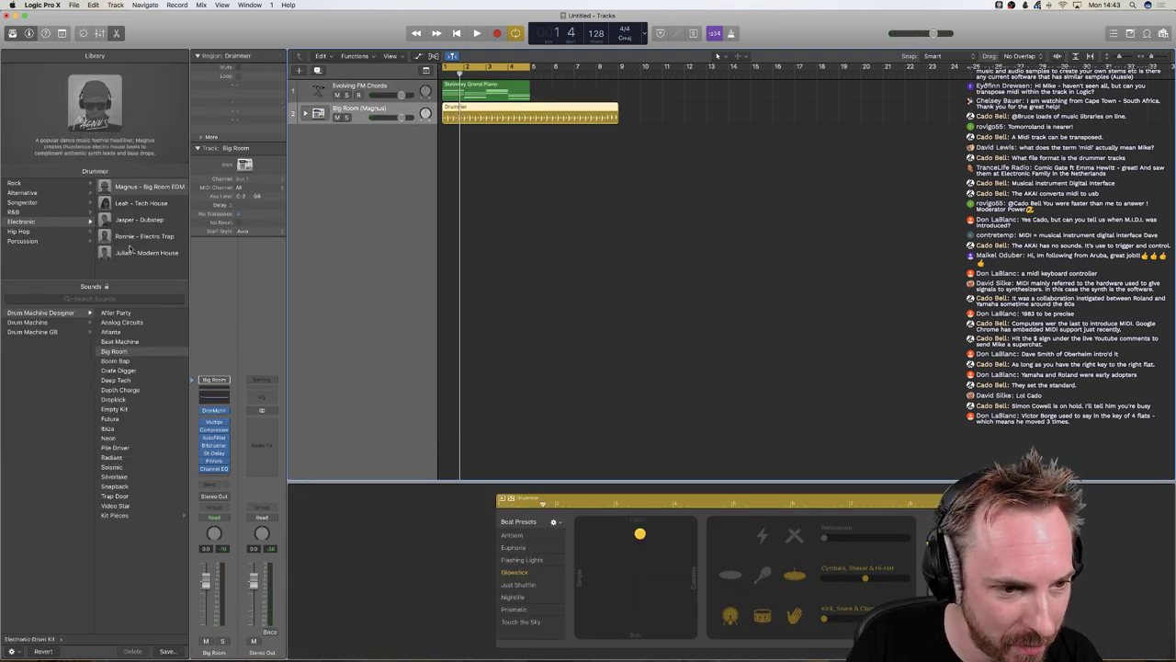
left_click(138, 222)
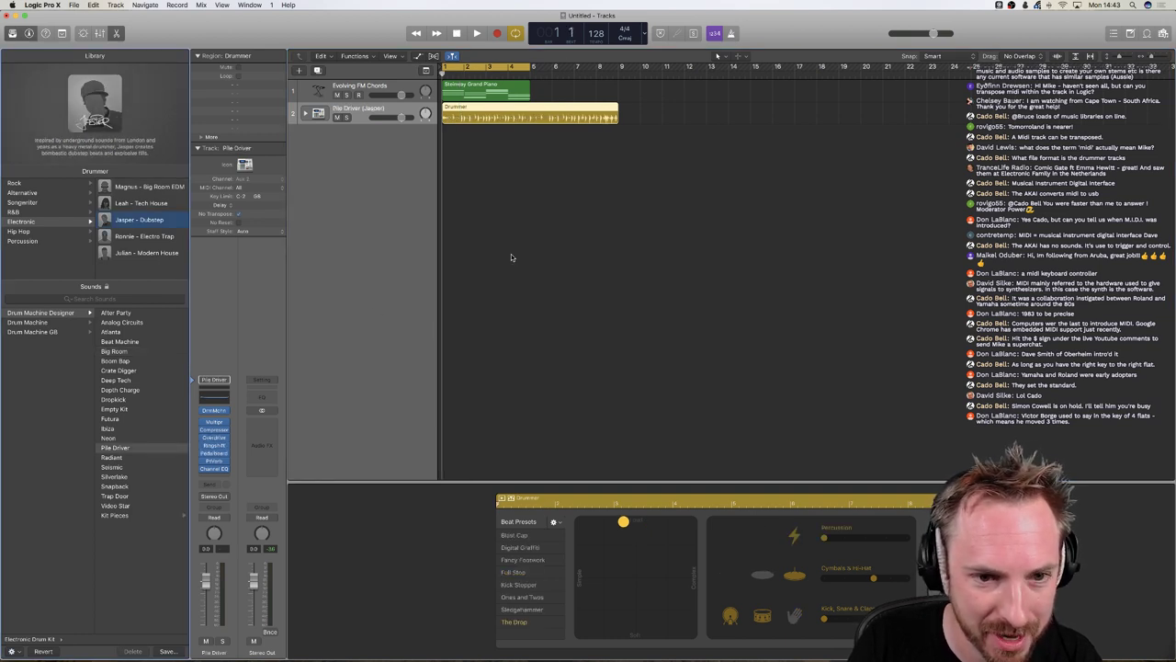
key("space")
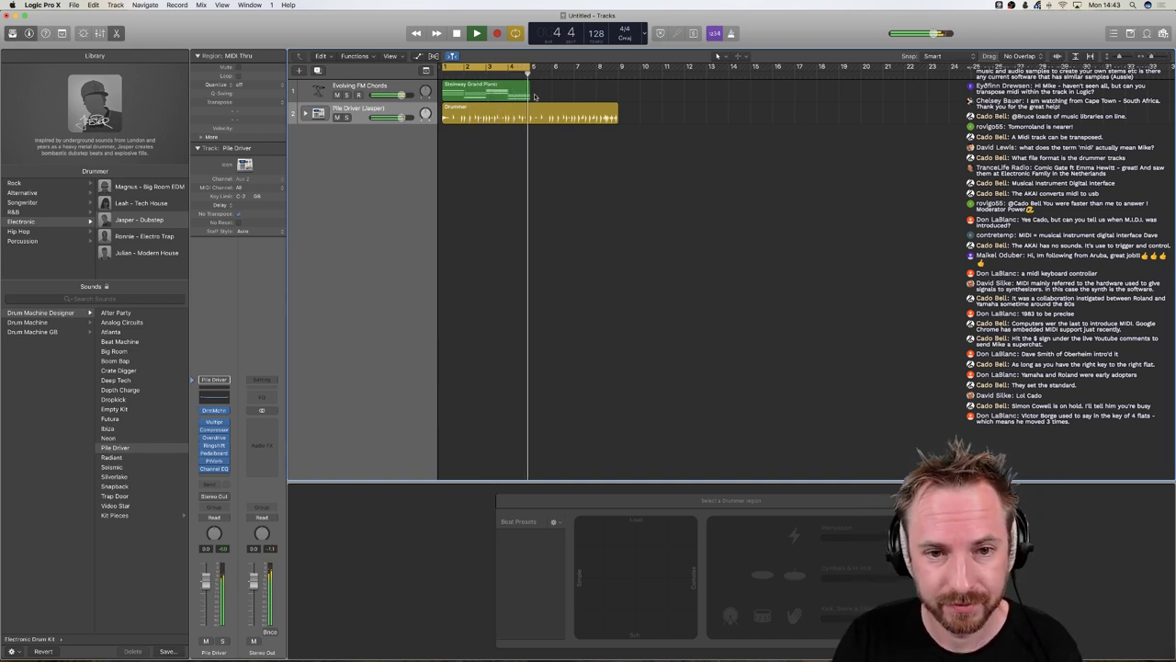
key("space")
- Lower the chord track's volume slightly, loop its region out to the Drummer region's end at bar 9, and play it briefly
left_click_drag(399, 97, 397, 97)
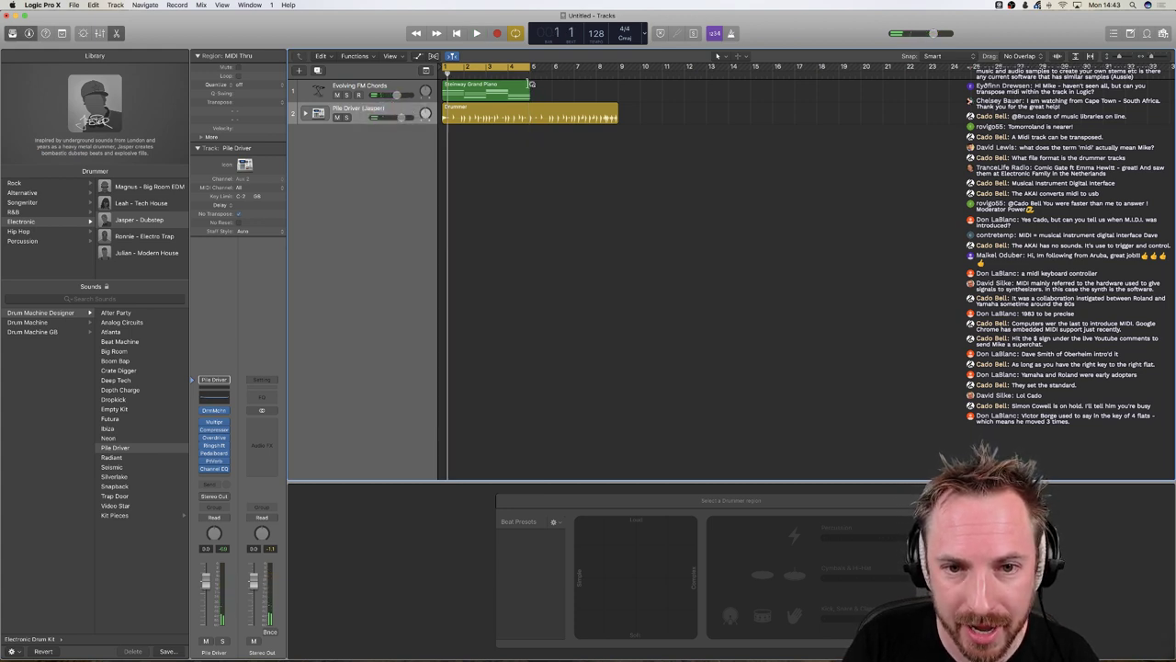
left_click_drag(531, 84, 619, 93)
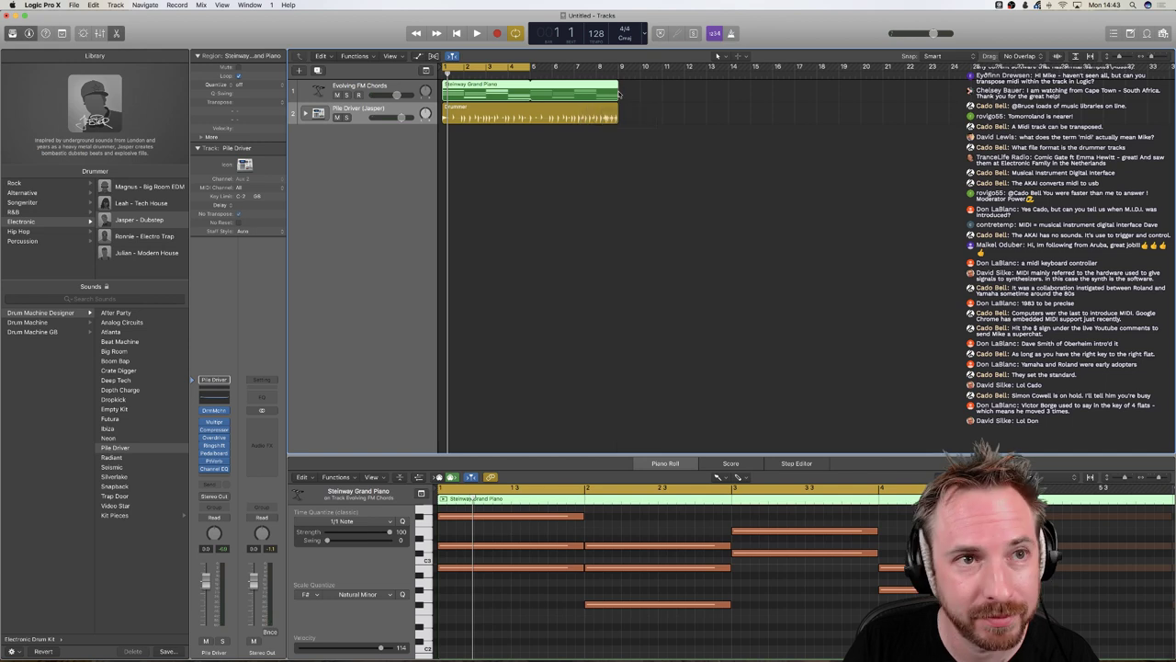
key("space")
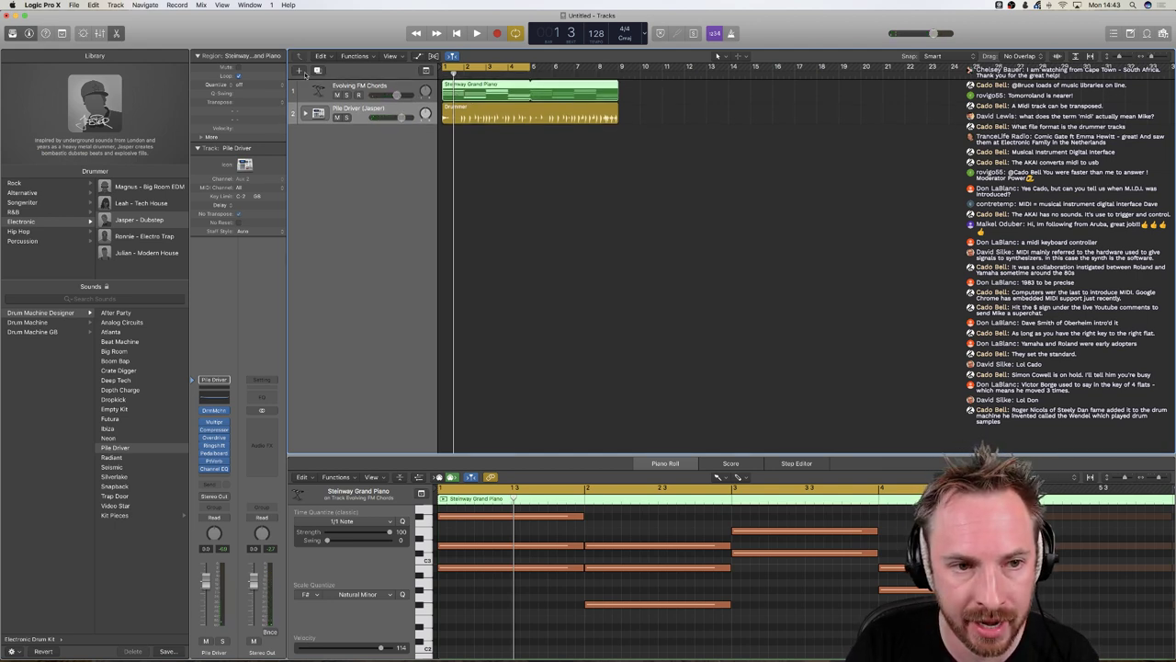
- Add one new software instrument track with Alchemy as its instrument
left_click(304, 72)
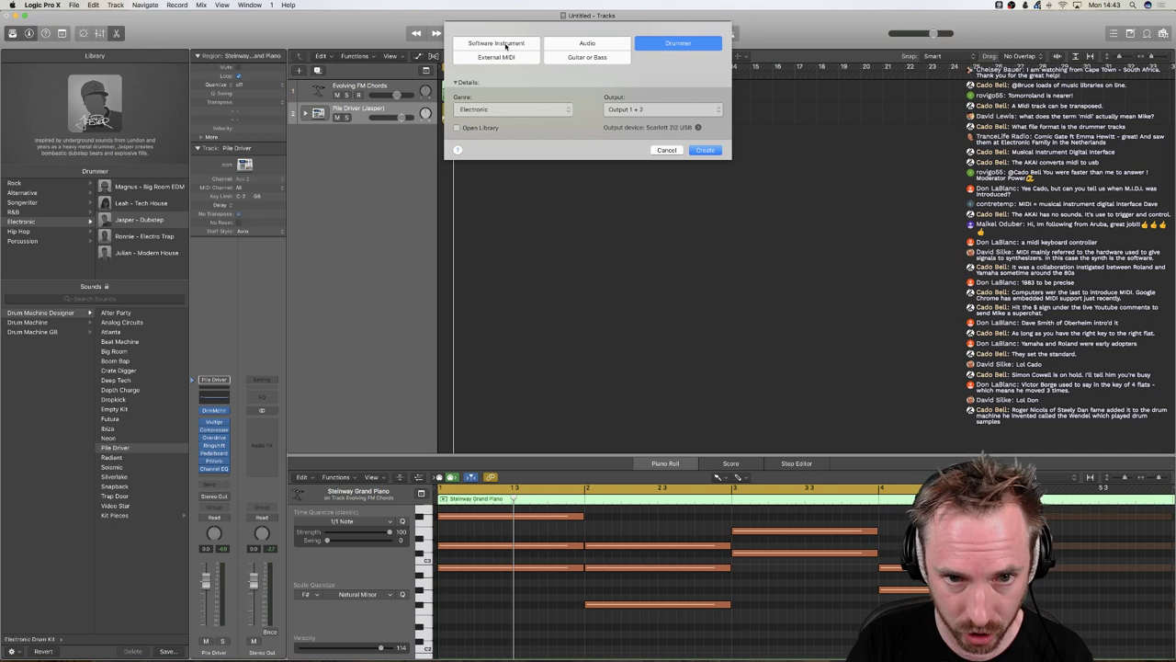
left_click(506, 44)
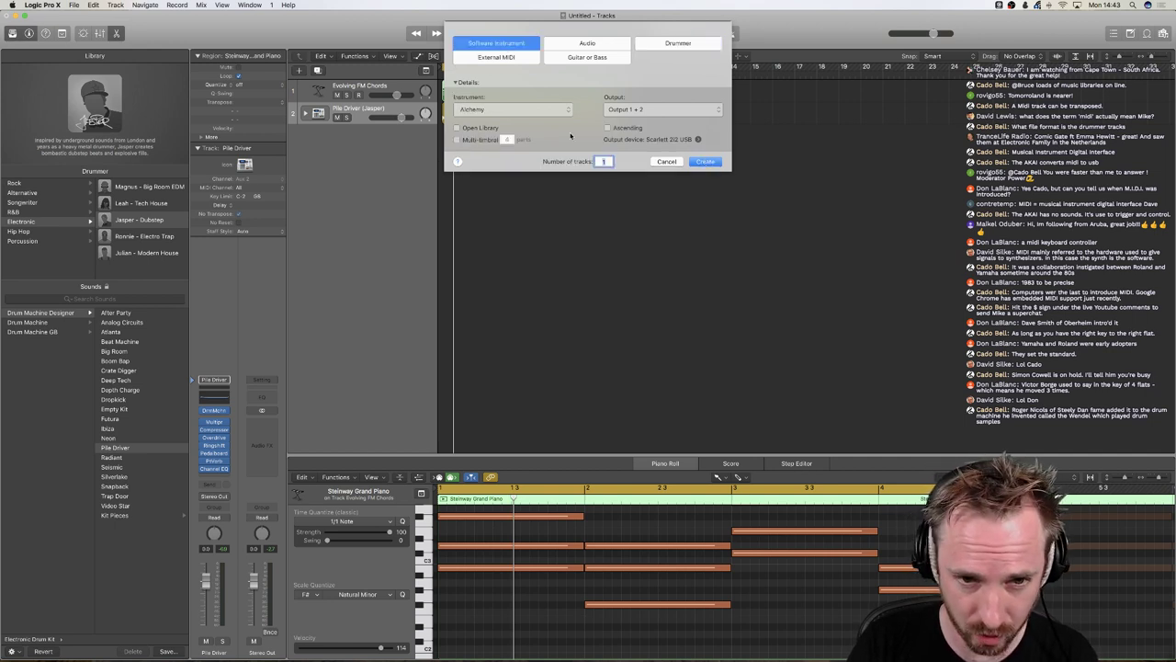
left_click(552, 110)
mouse_move(504, 231)
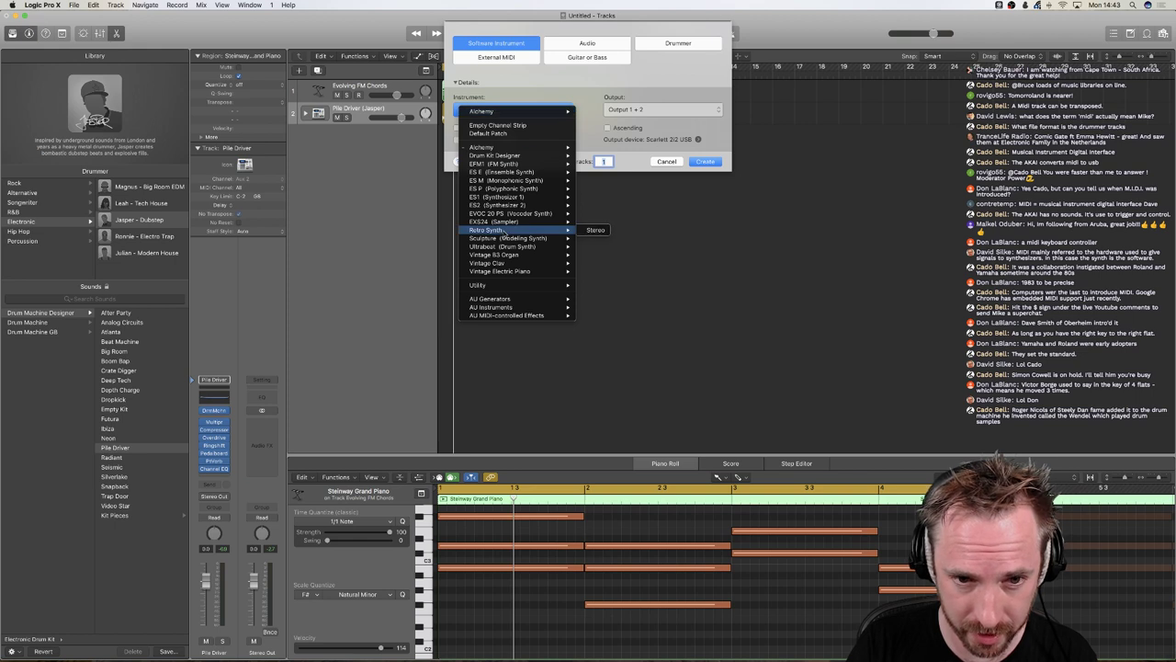
key("Escape")
left_click(705, 160)
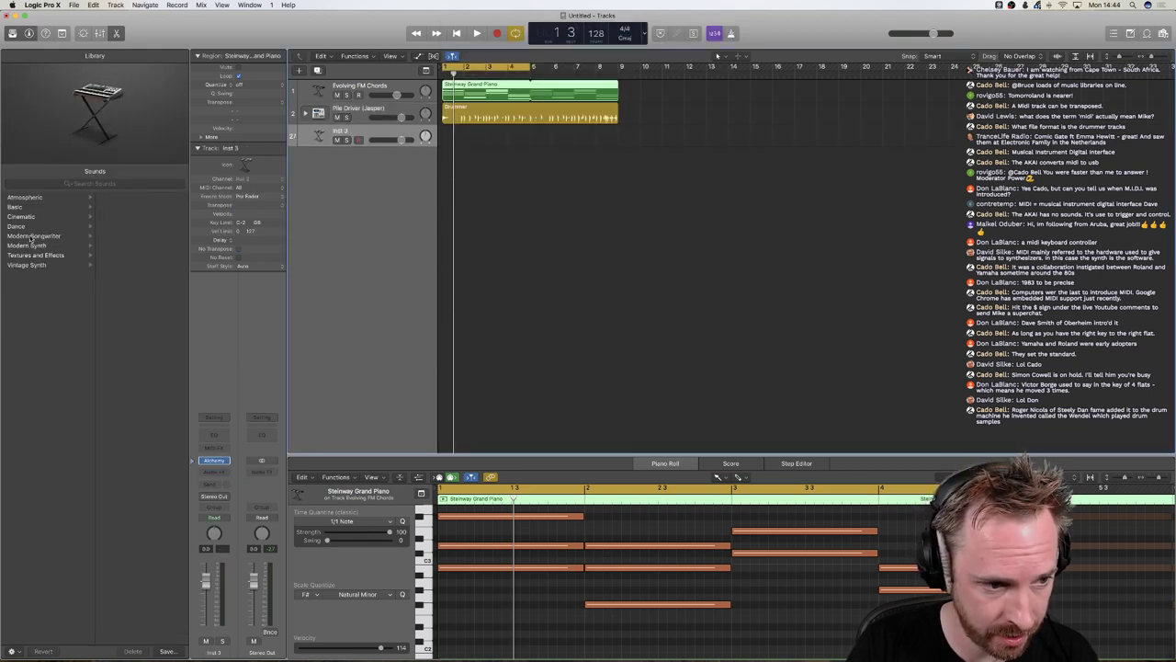
- Change the chord track's sound to the Steinway Grand Piano patch
left_click(341, 89)
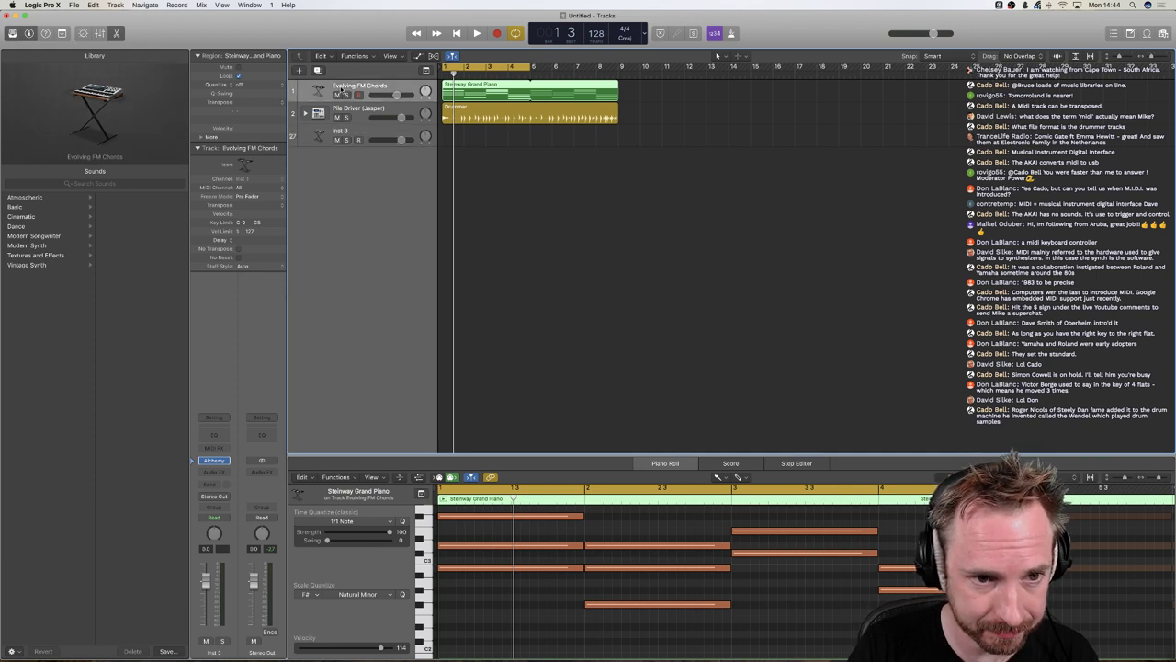
scroll(58, 266, "left", 5)
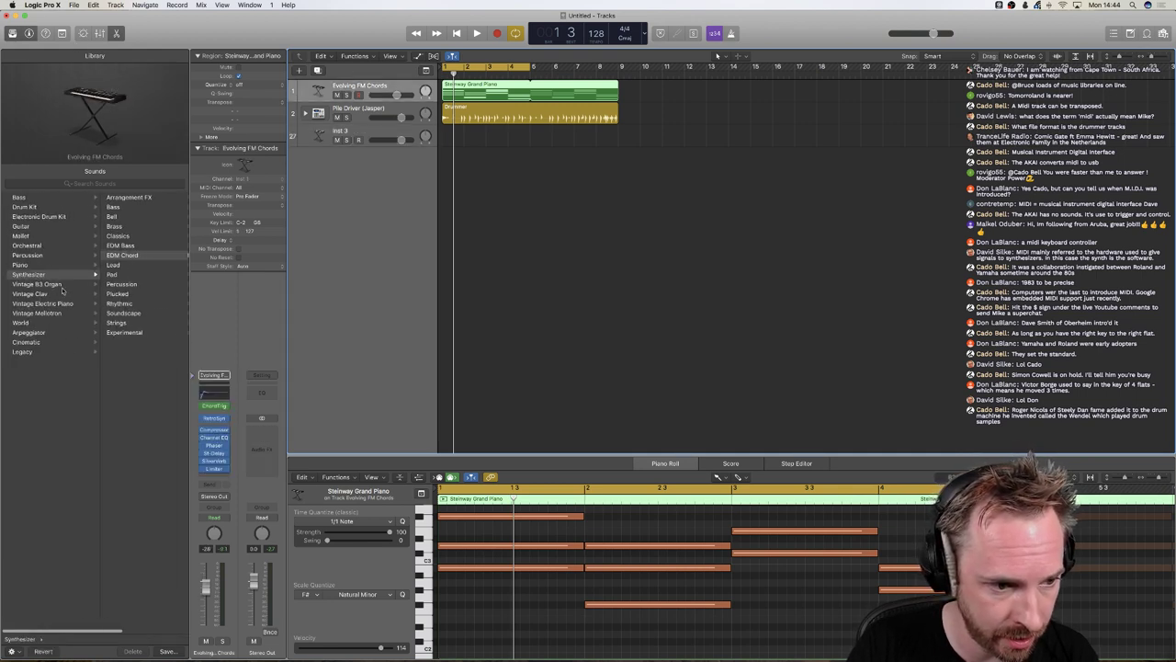
left_click(35, 266)
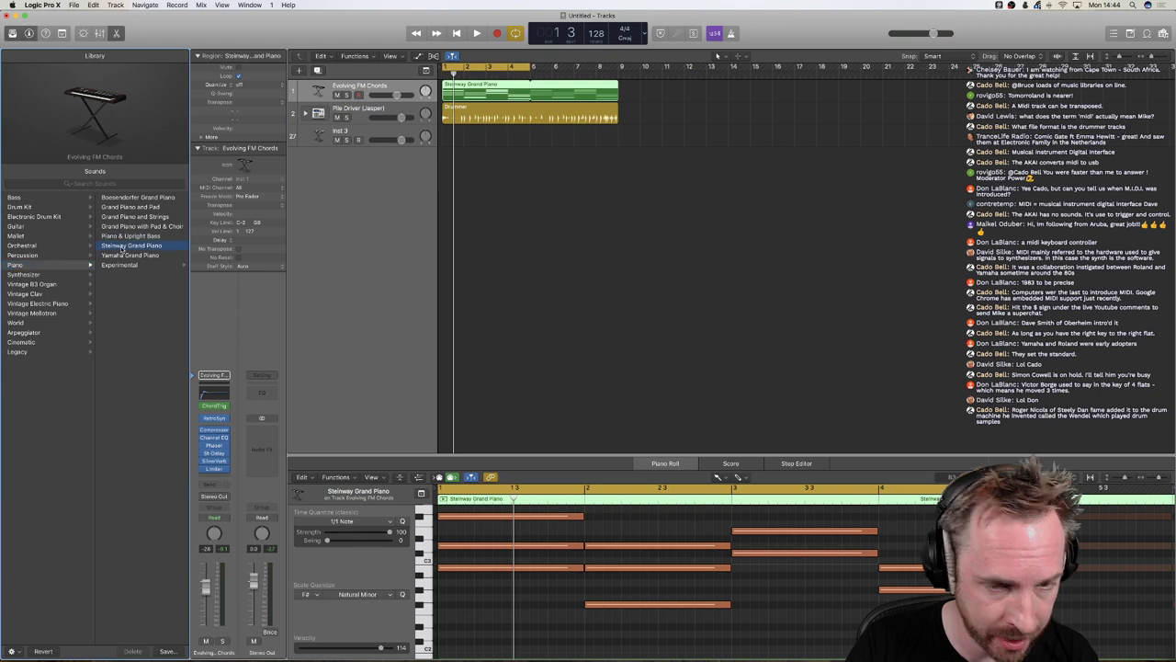
- Create an empty four-bar MIDI region at bar 1 on the new instrument track and set its time quantize to 1/16 Note
left_click(454, 138)
right_click(454, 140)
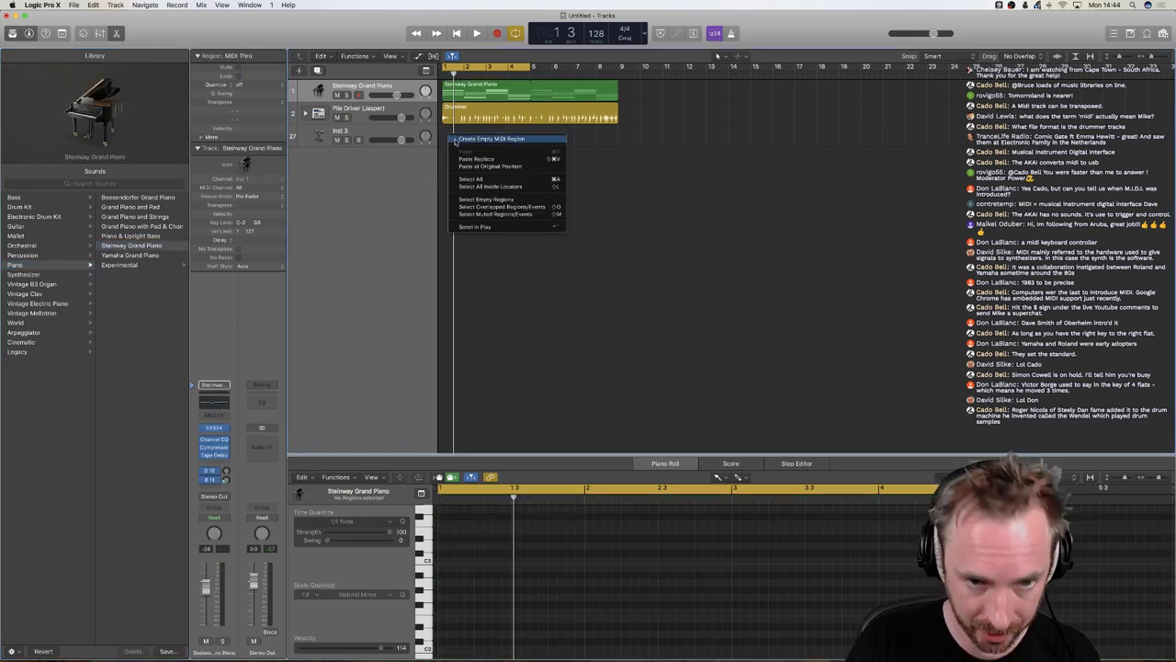
left_click(456, 138)
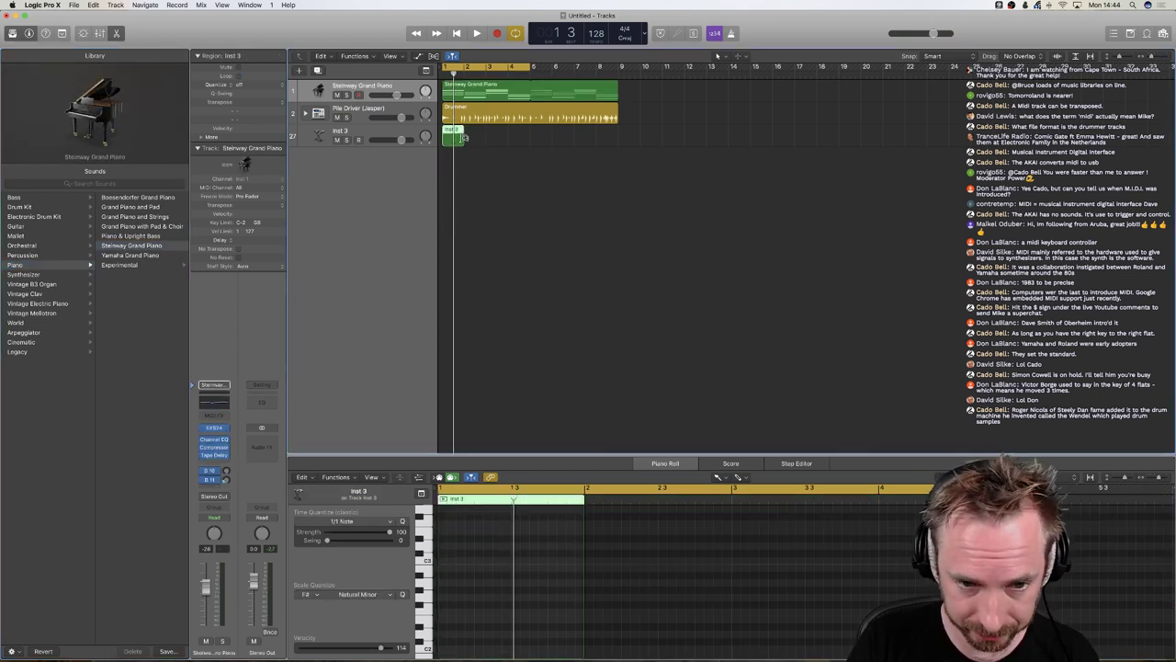
left_click_drag(459, 140, 529, 140)
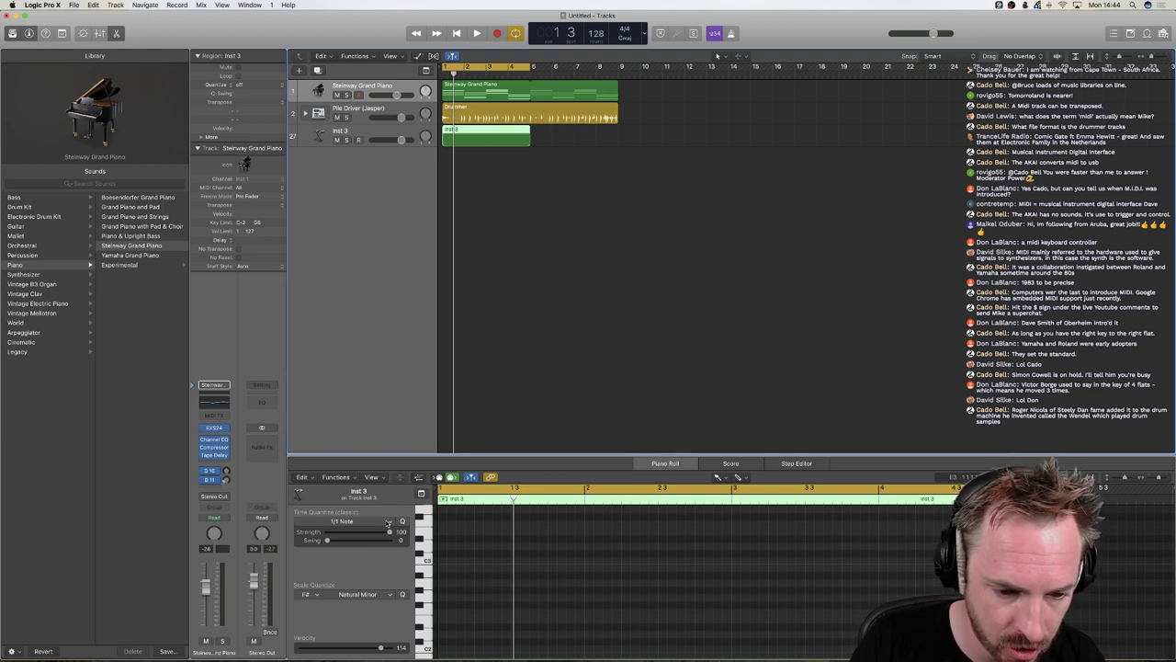
left_click(387, 522)
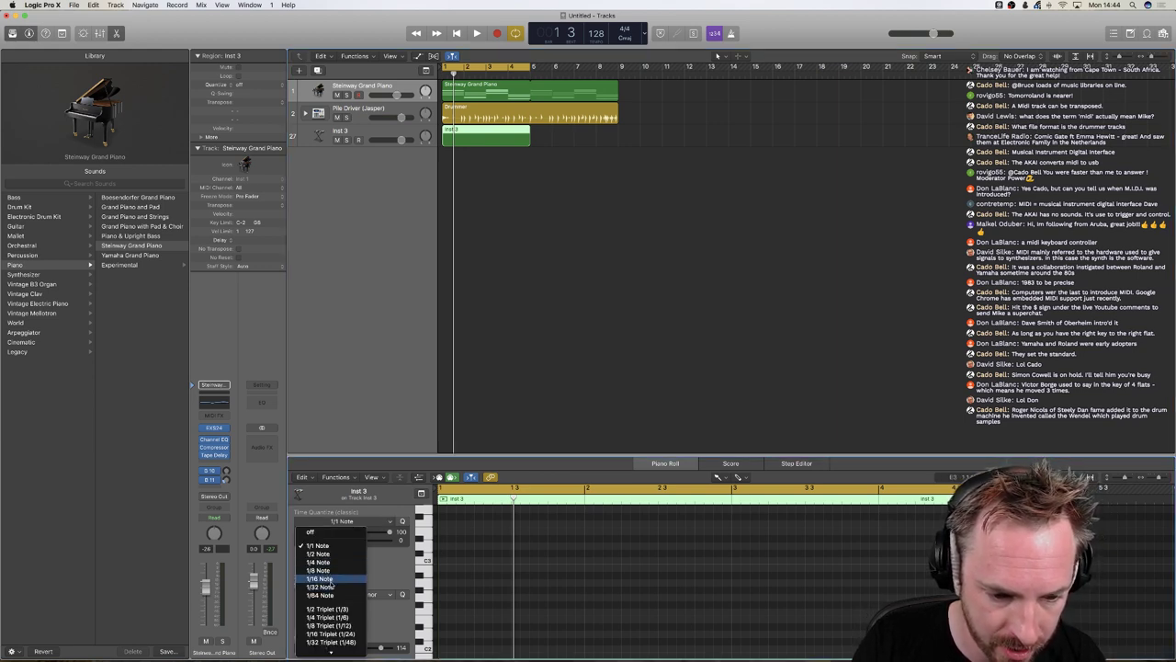
left_click(320, 579)
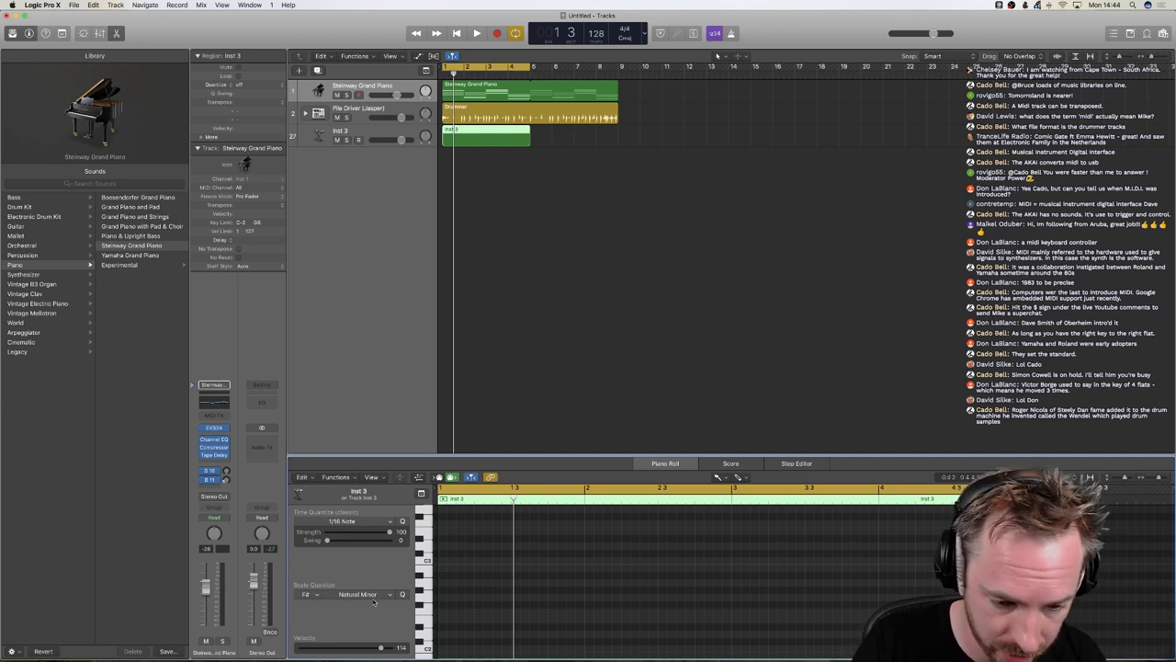
left_click(445, 566)
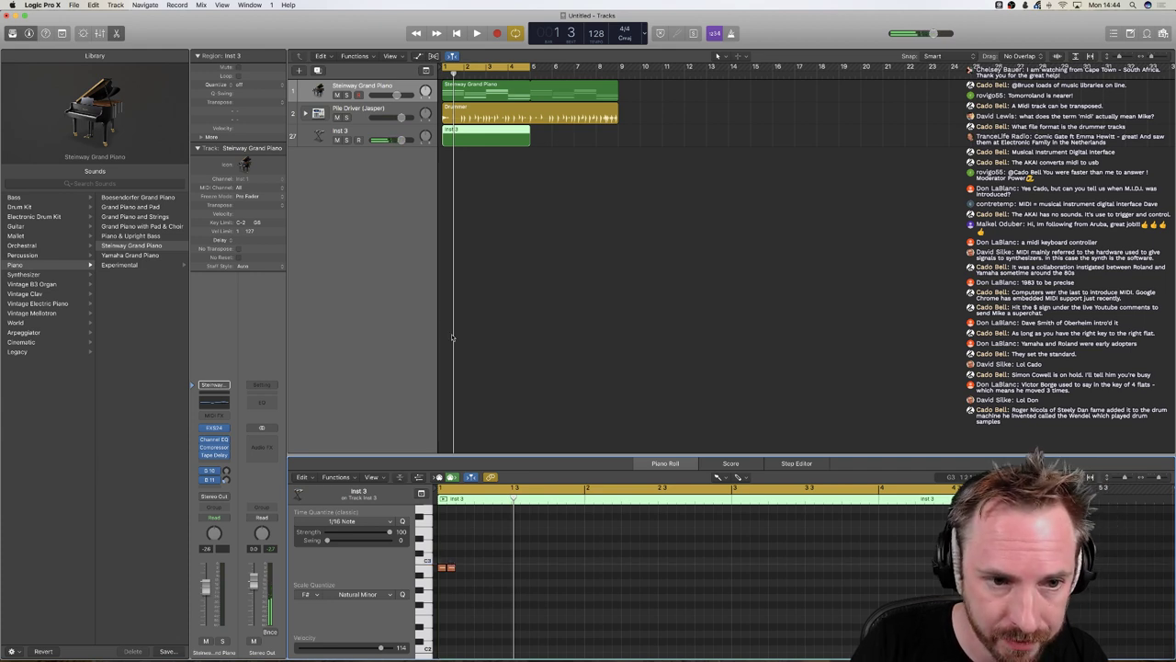
left_click(126, 248)
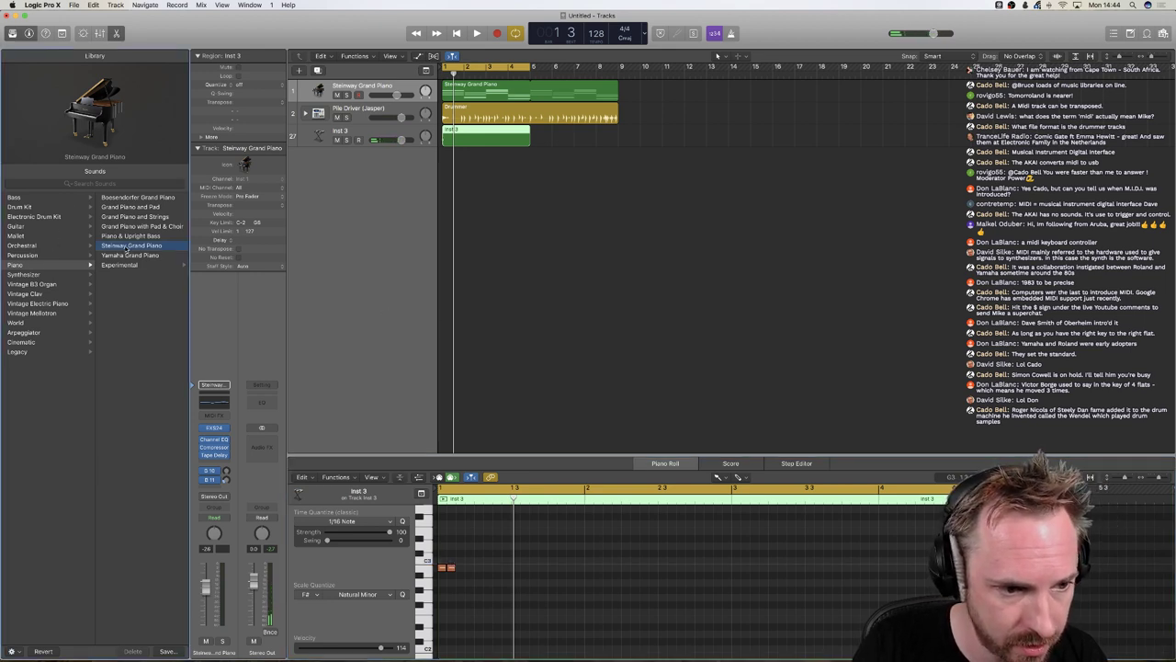
left_click(338, 133)
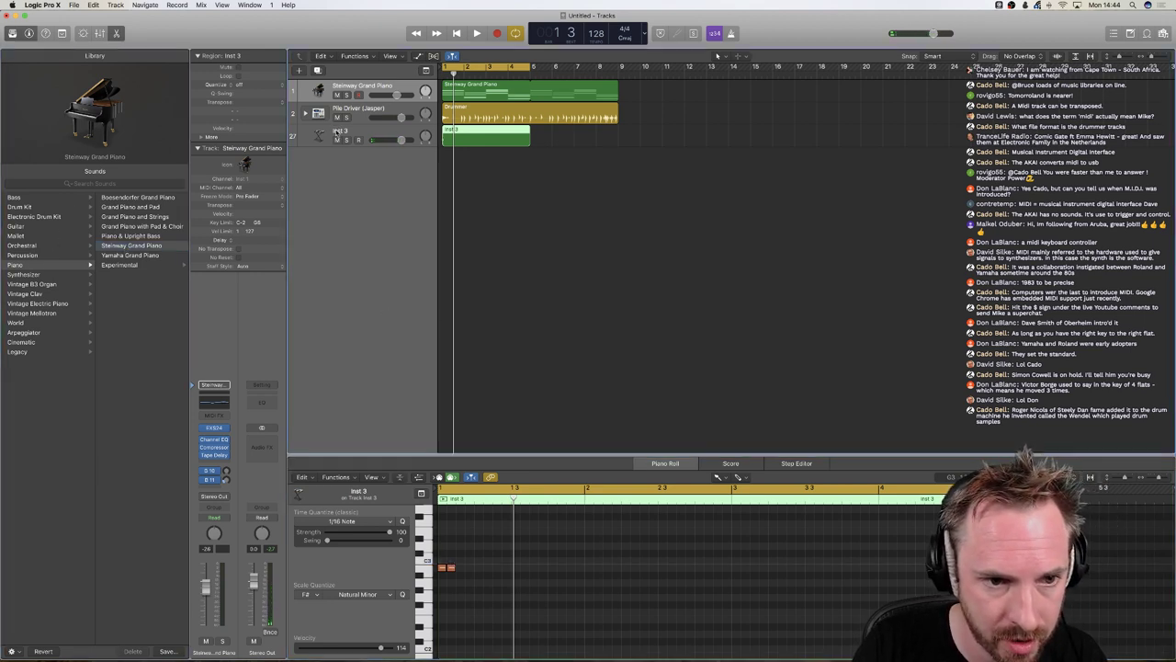
- Browse the Synthesizer categories for the chord track, including EDM Bass and Classics, and open the Pad patches
left_click(377, 93)
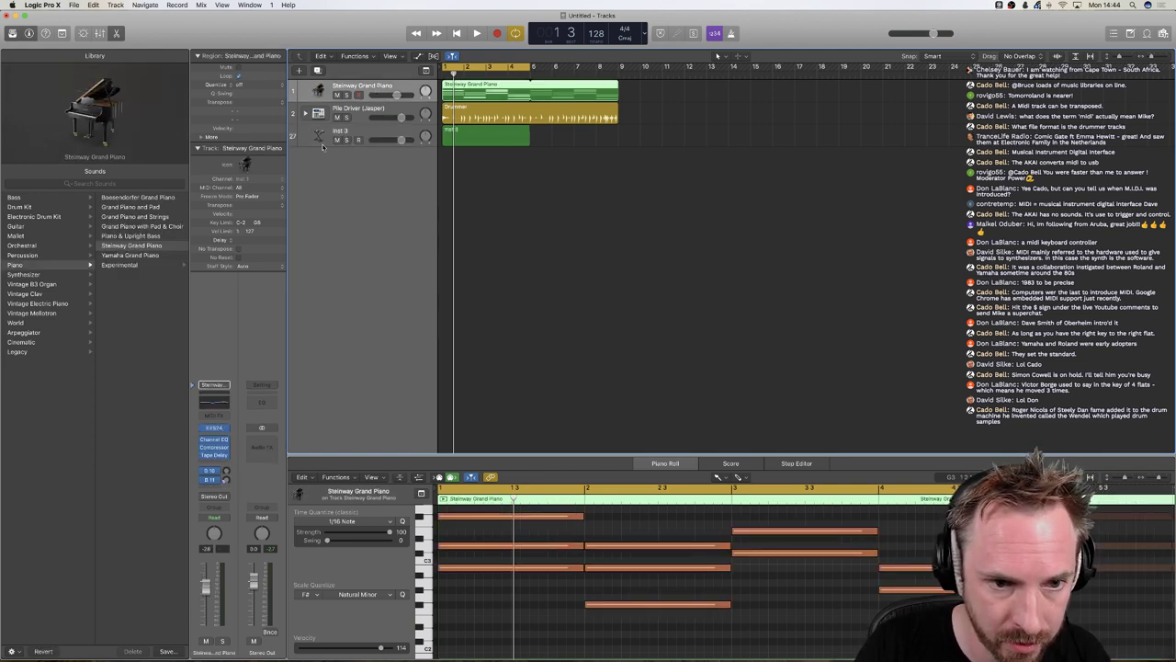
left_click(32, 274)
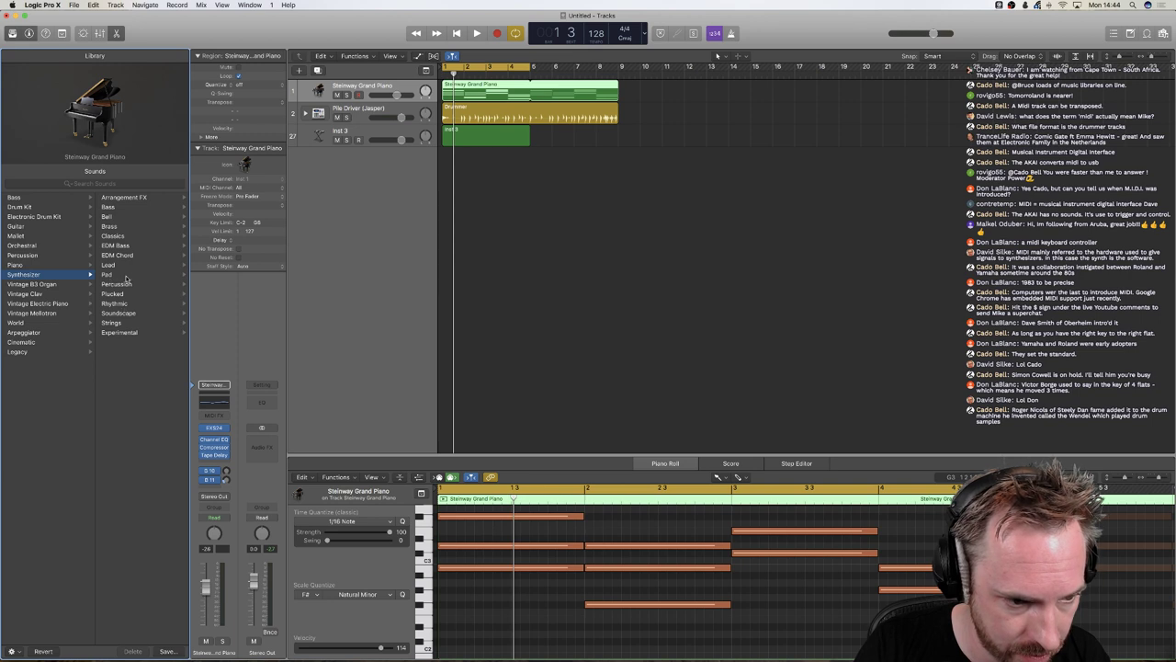
left_click(120, 246)
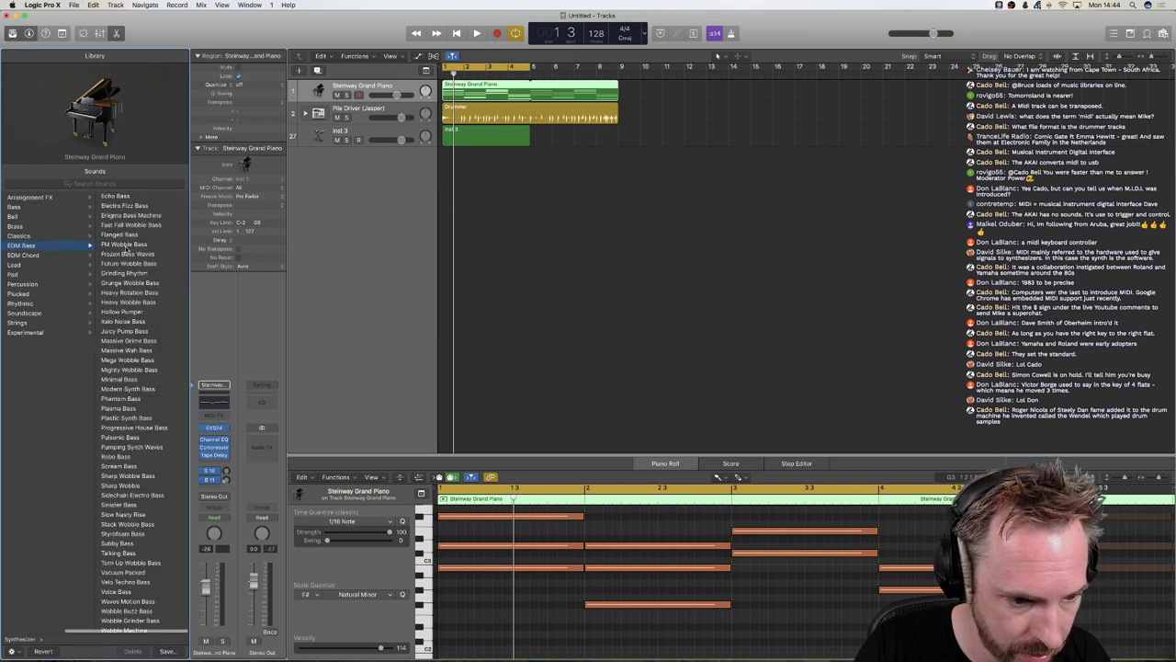
left_click(40, 238)
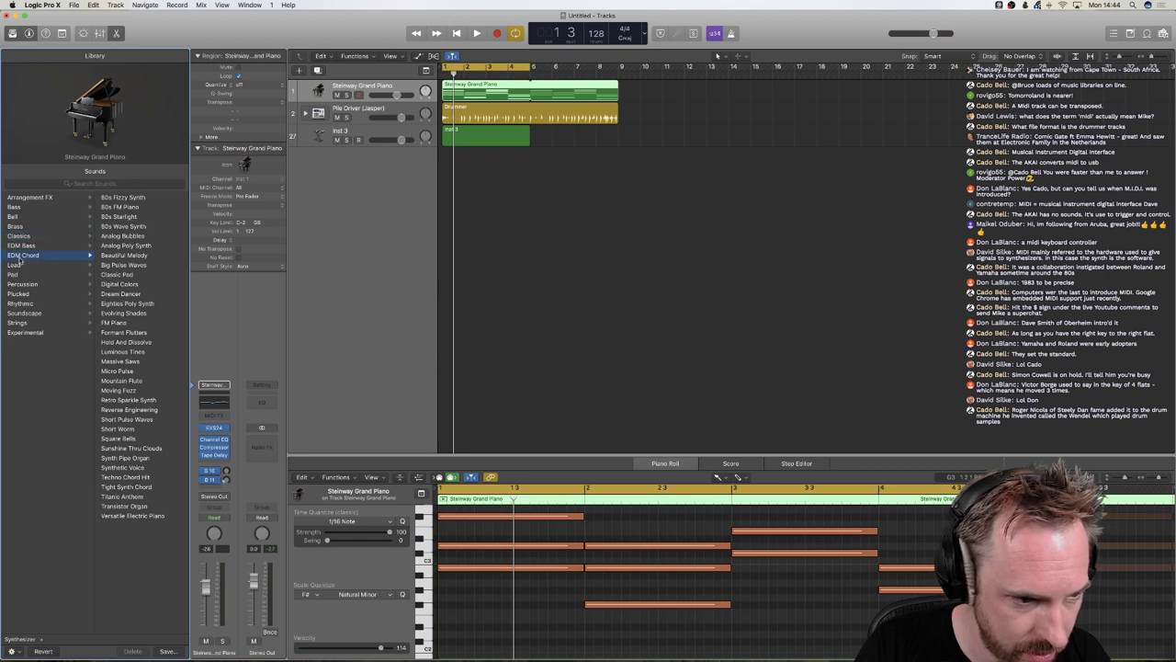
left_click(35, 235)
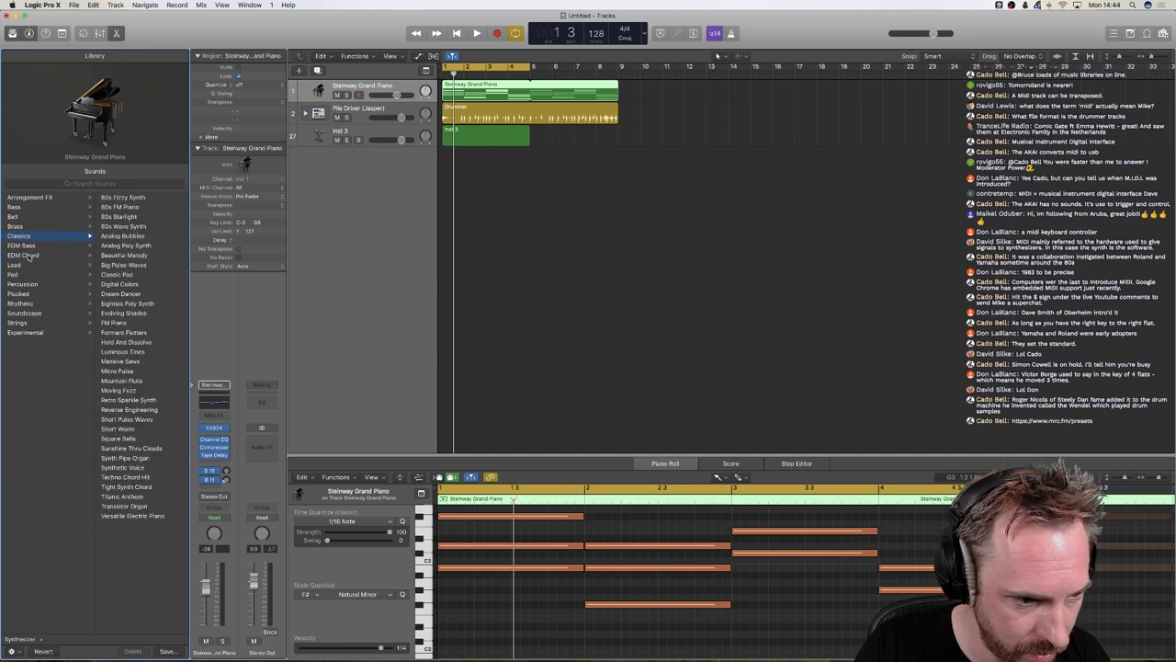
left_click(28, 265)
left_click(25, 275)
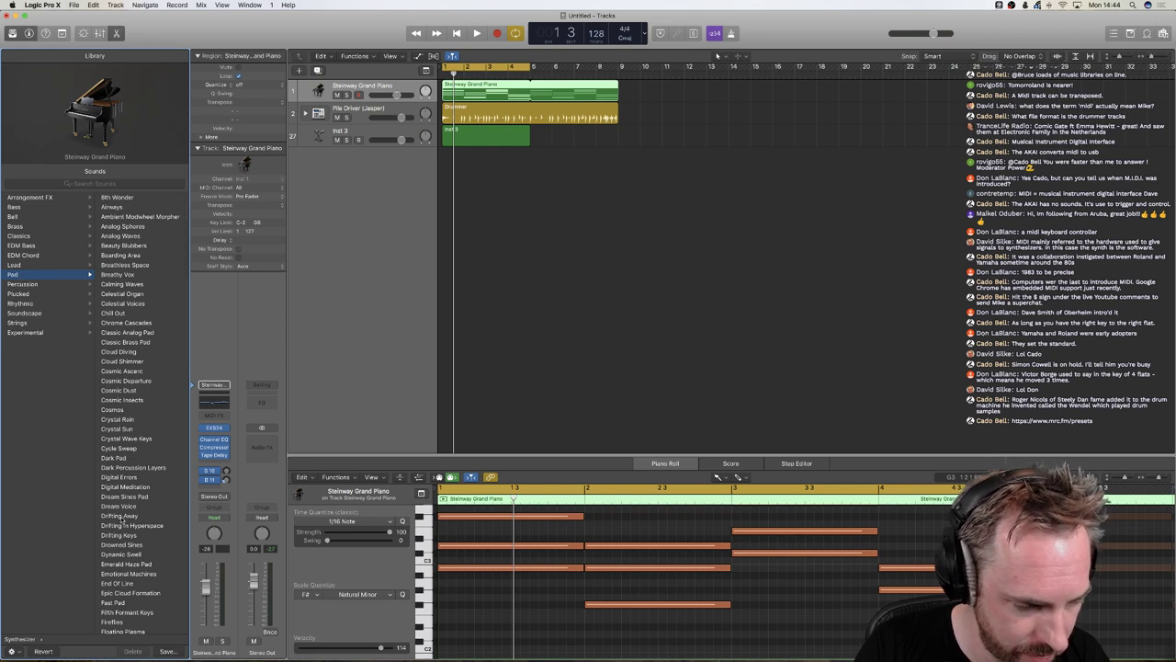
- Audition the Cosmic Insects, Cosmos, Crystal Rain and Crystal Sun pad patches on the chord track during playback
left_click(129, 400)
key("space")
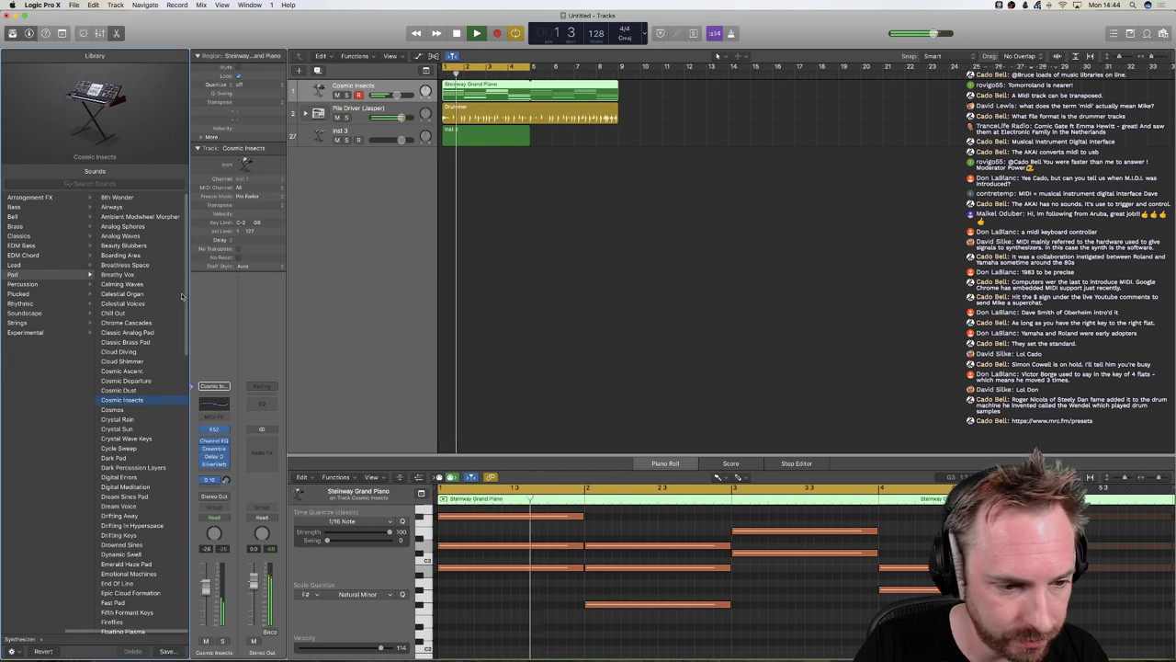
left_click(122, 410)
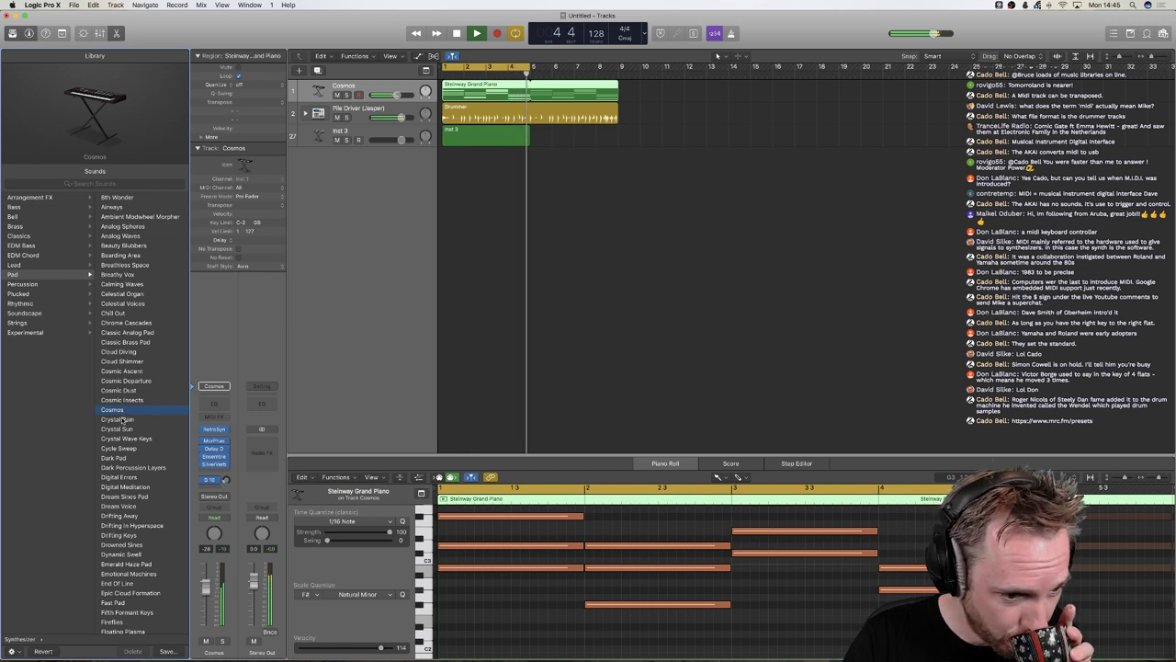
left_click(122, 419)
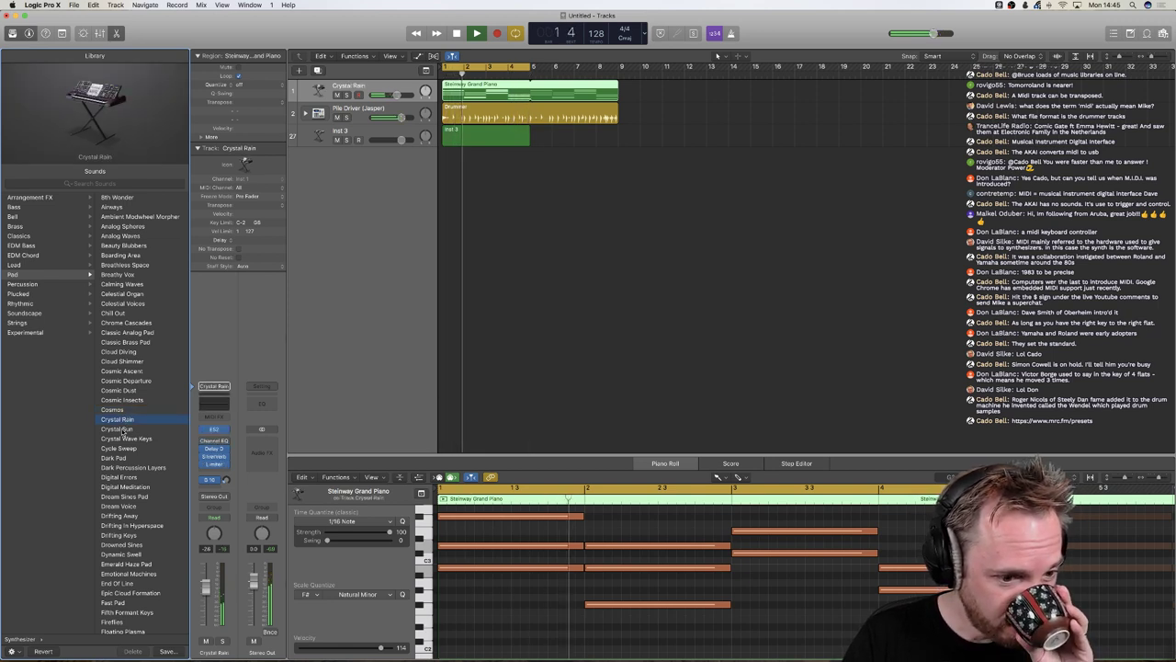
left_click(117, 428)
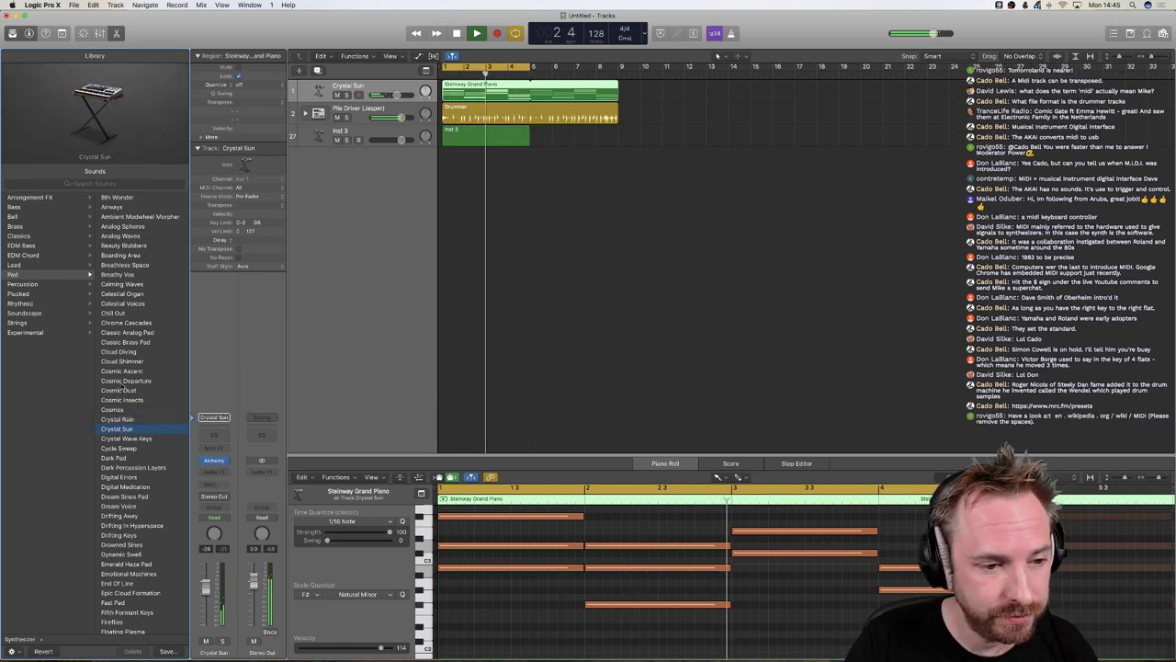
- Change the chord track's sound to the Chill Out pad patch and lower its volume to about -11.8 dB
left_click(126, 332)
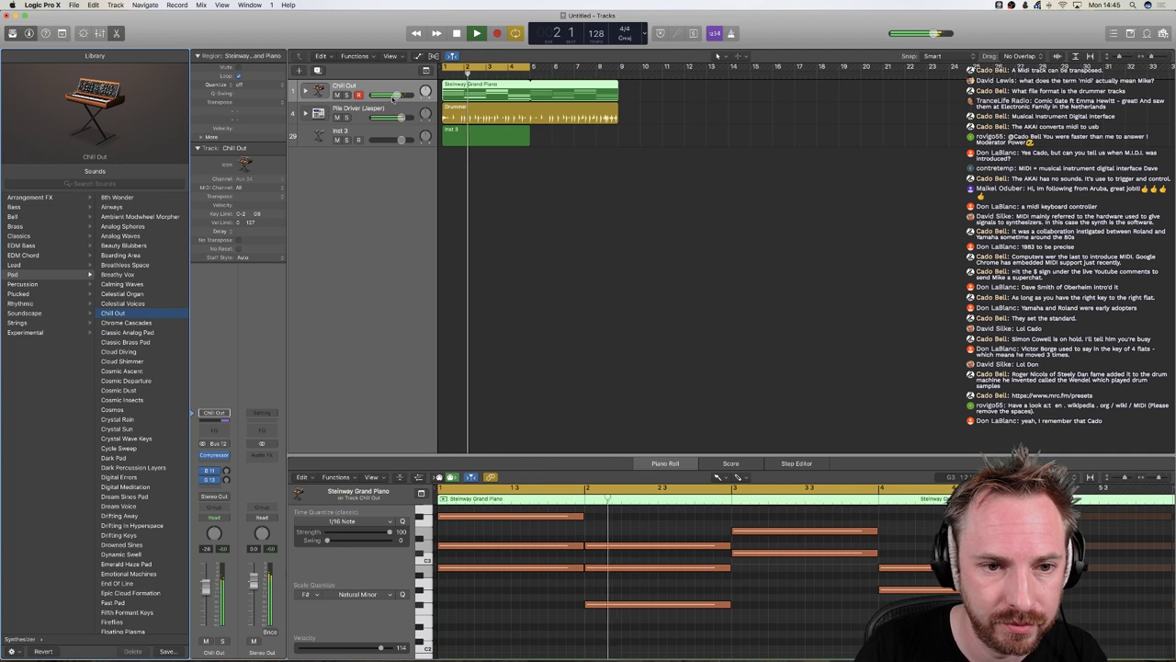
left_click_drag(396, 95, 386, 96)
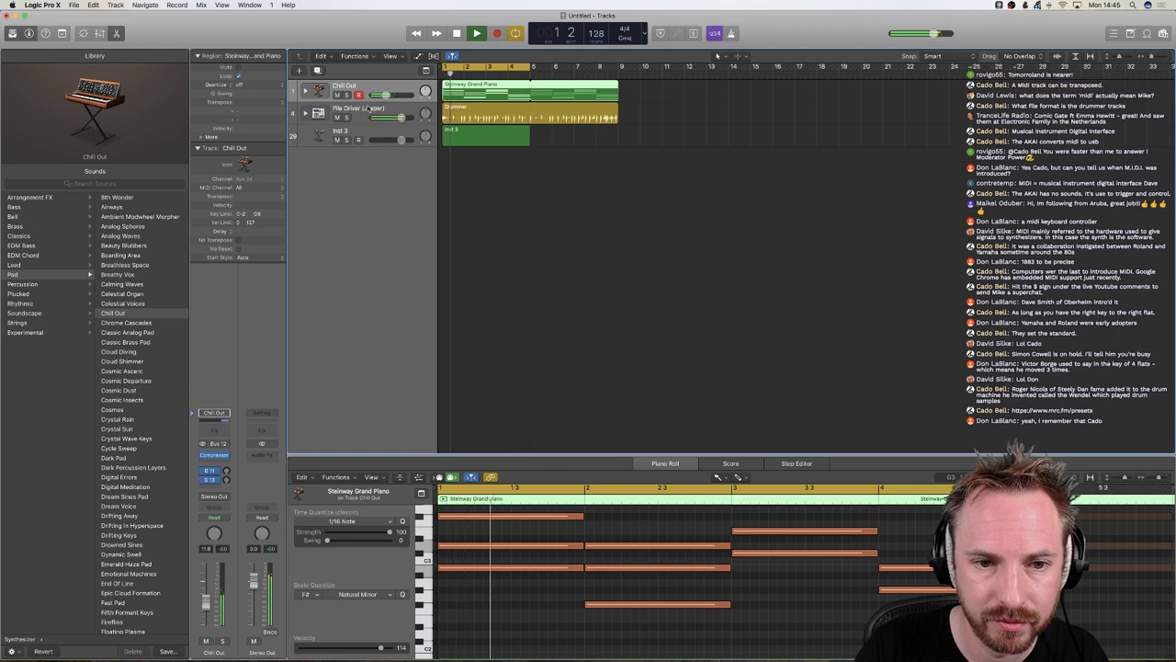
key("space")
- Select the empty four-bar region and its instrument track, and give that track the Steinway Grand Piano patch
left_click(451, 145)
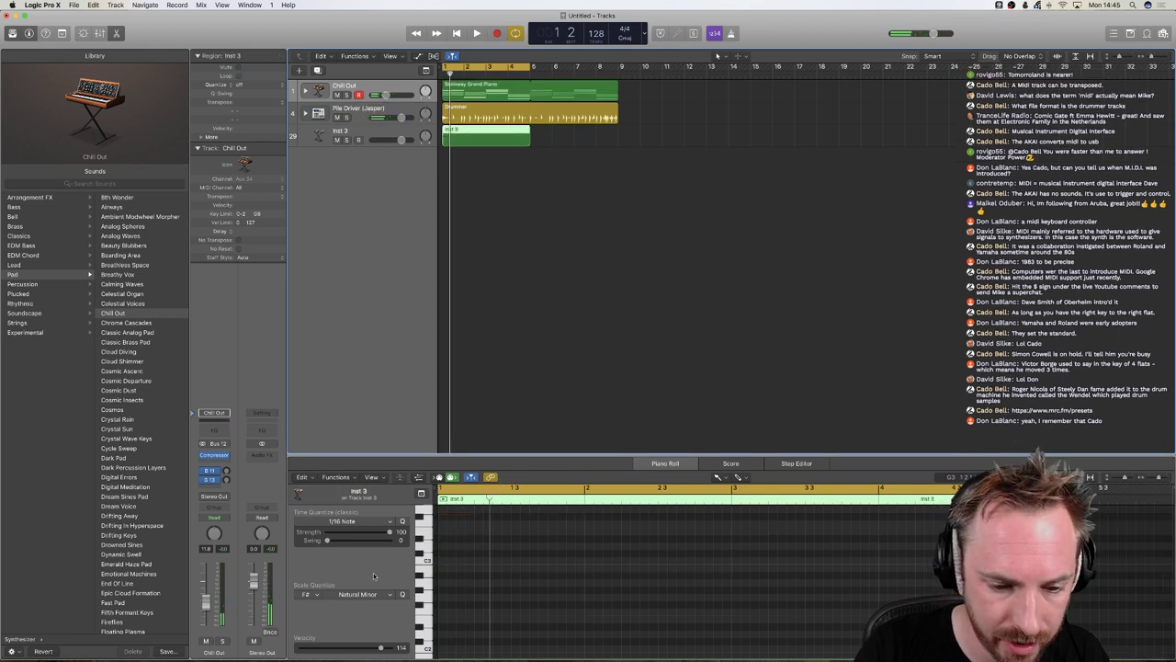
left_click(322, 142)
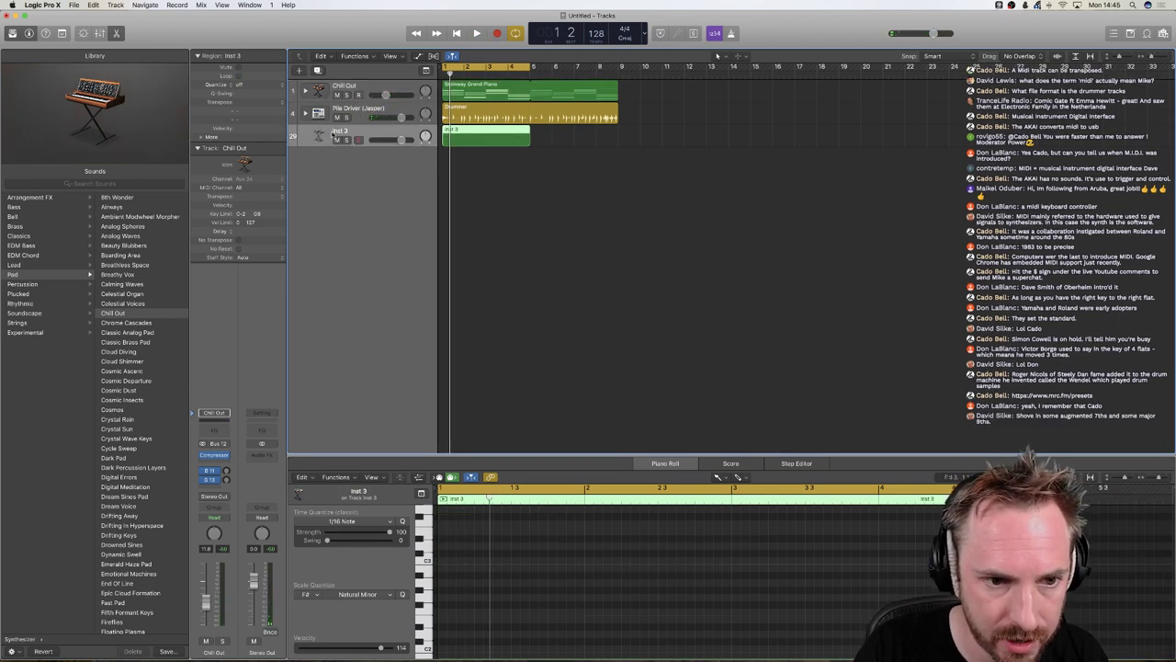
left_click(77, 266)
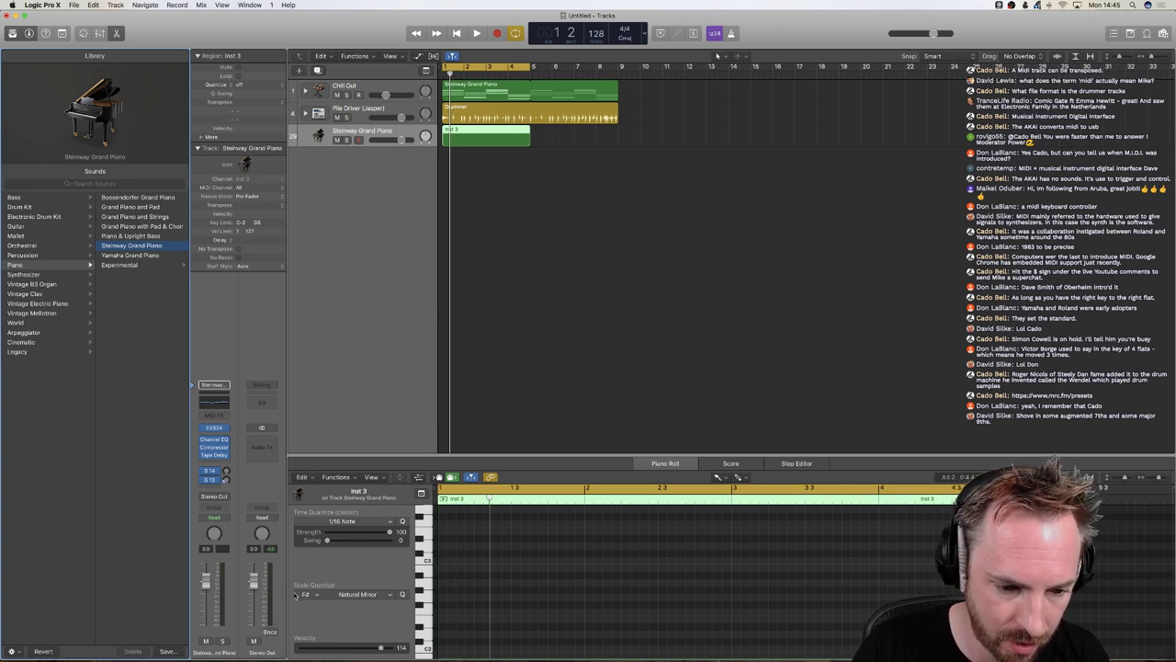
- Draw two 1/16 notes on B2 at the first and third sixteenths of bar 1, undoing the surplus notes between
left_click(441, 571)
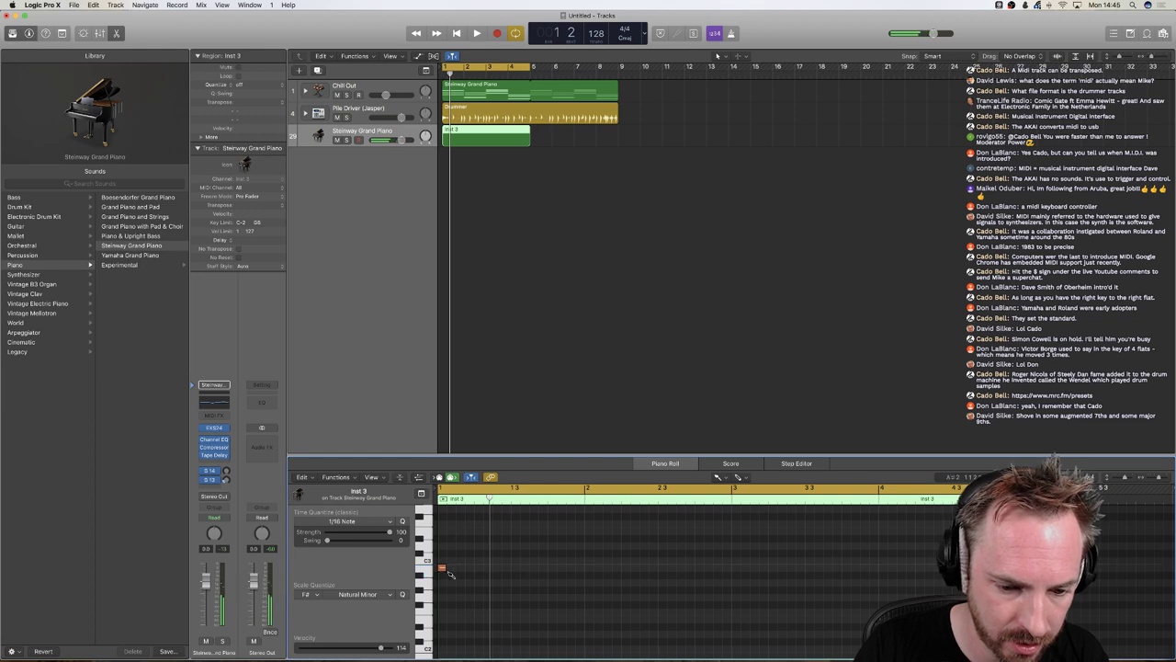
left_click(451, 569)
left_click(461, 569)
left_click(460, 569)
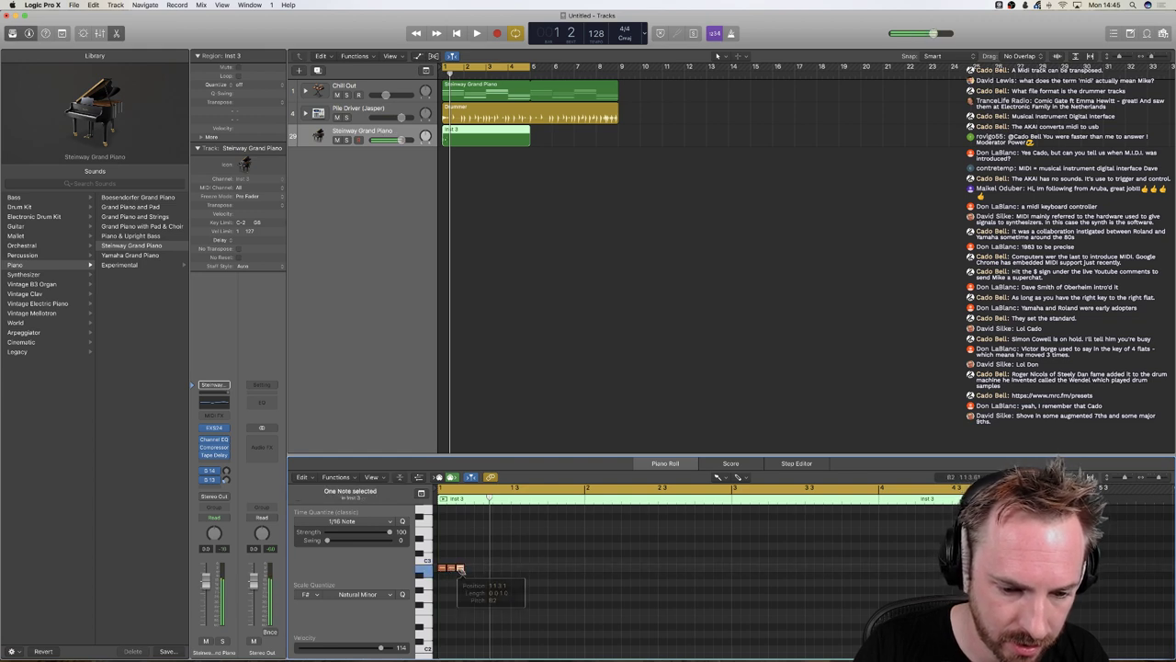
left_click(456, 569)
key("super+z")
key("super+z")
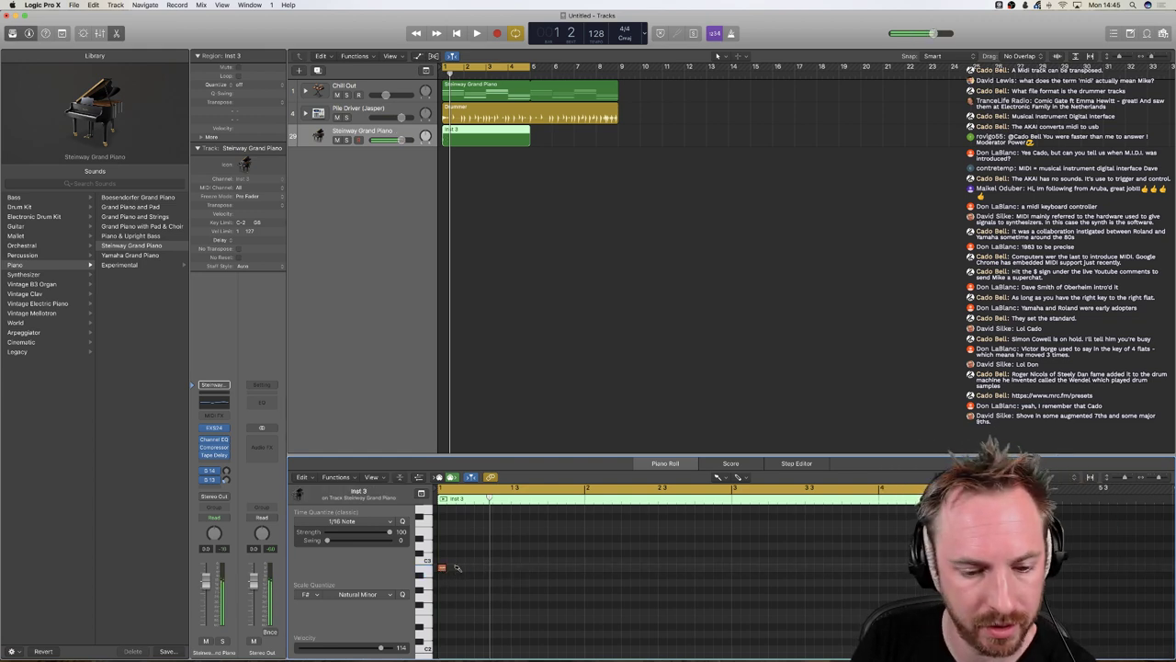
left_click(460, 567)
- Add two 1/16 notes on D3 in beat 2 and two on E3 in beat 3 of bar 1
left_click(478, 545)
left_click(505, 545)
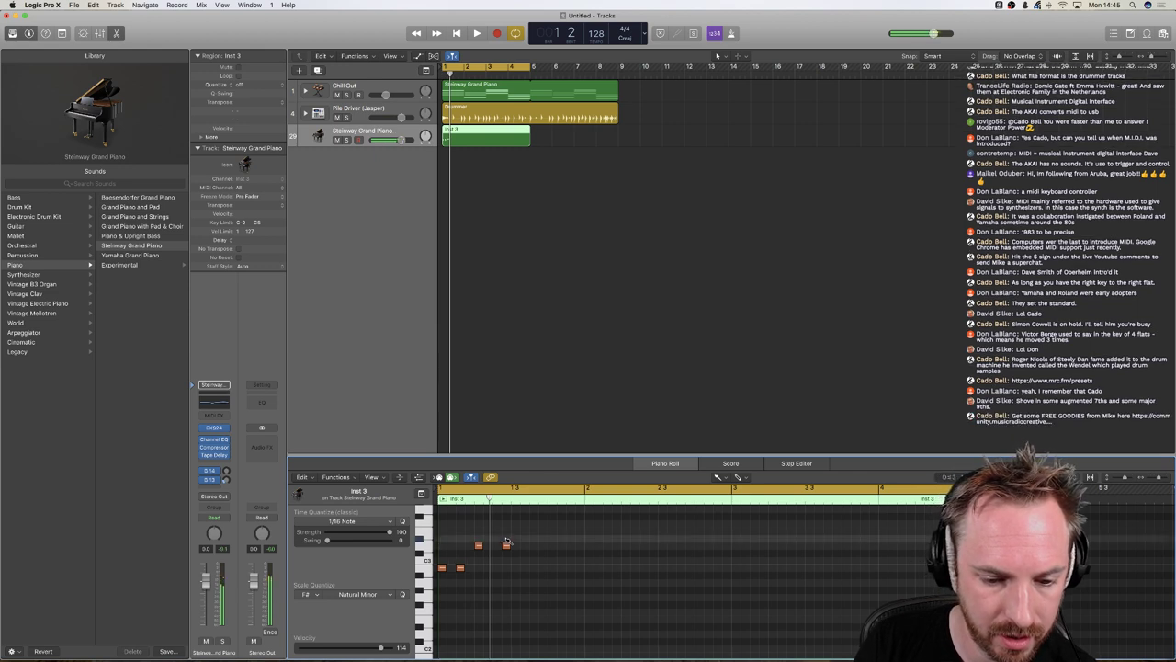
left_click(515, 529)
left_click(533, 531)
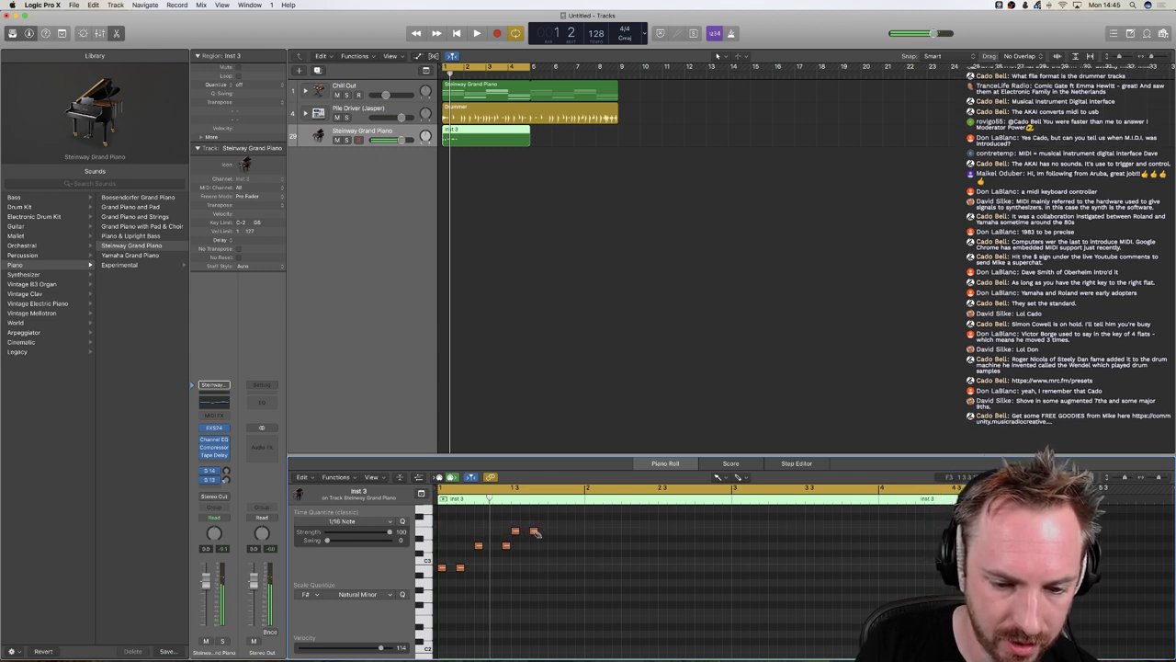
- Set the time quantize to 1/8 Note and draw a 1/8 note on E3 in place of the last sixteenth
left_click(372, 523)
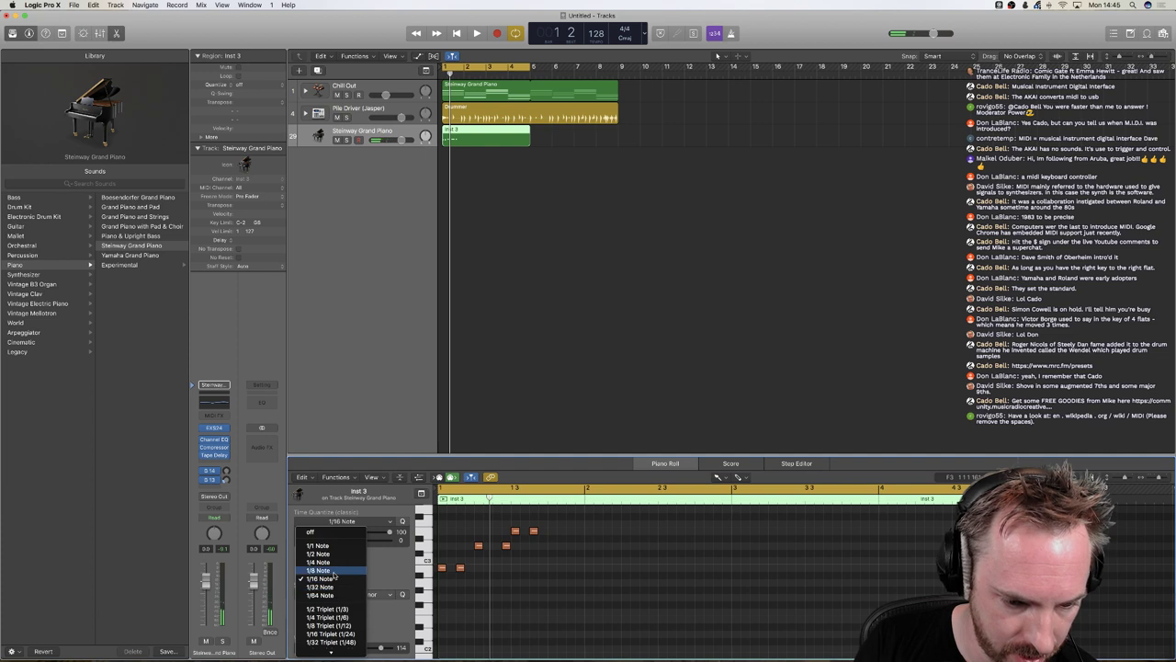
left_click(336, 574)
left_click_drag(536, 532, 557, 531)
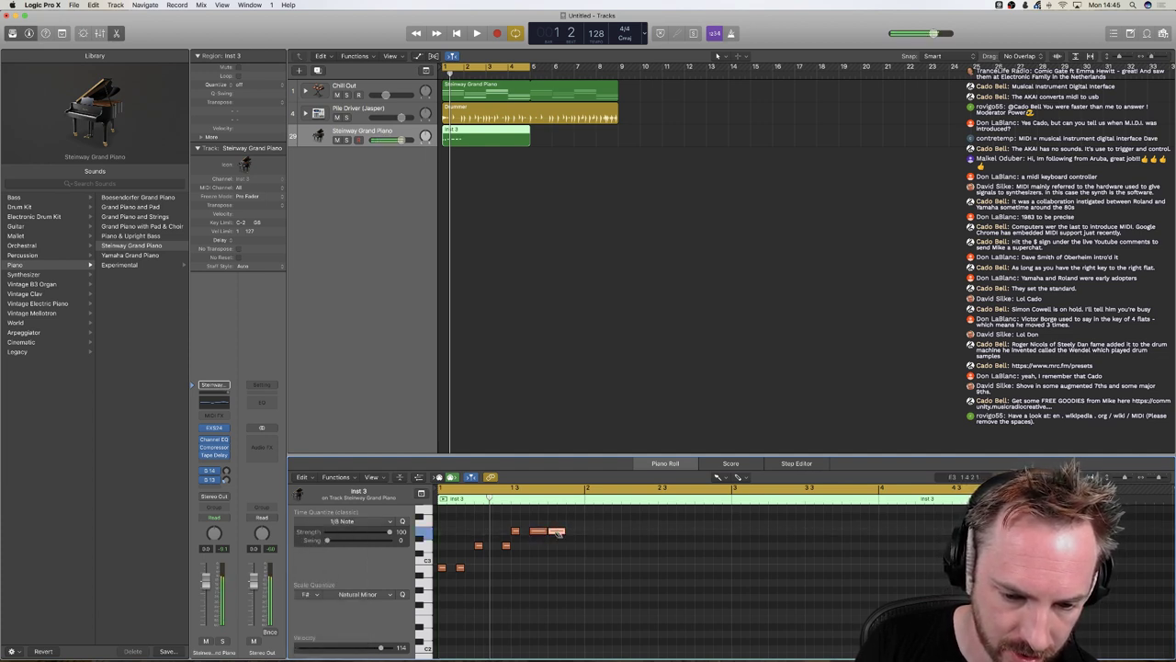
left_click(567, 533)
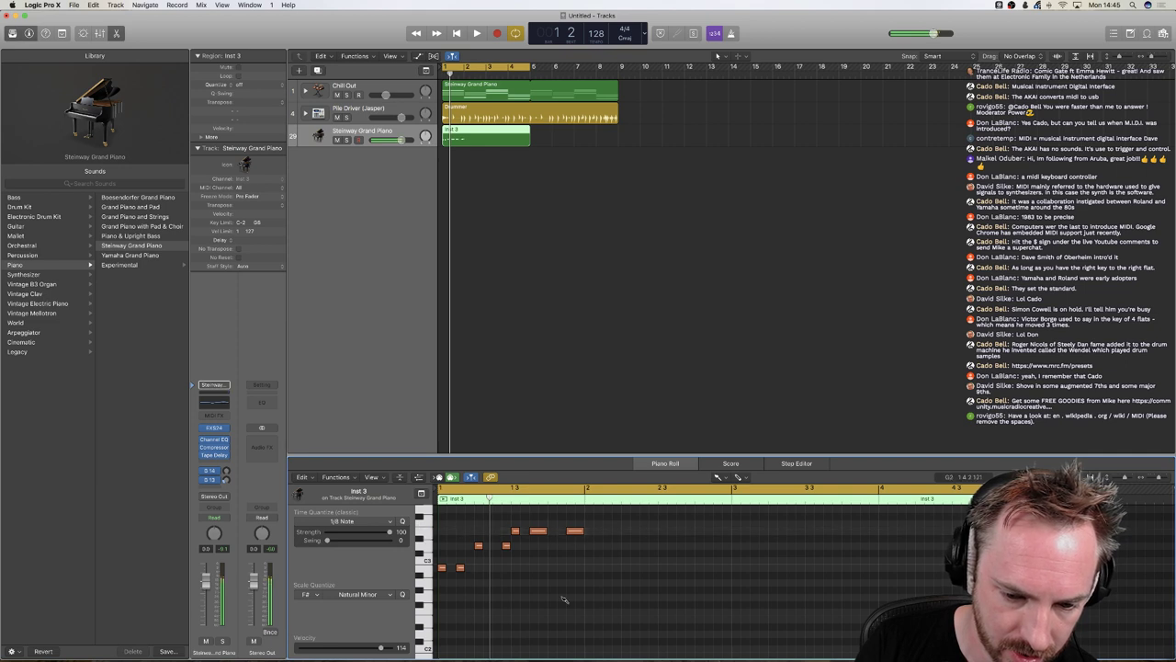
- Set the time quantize to 1/16 Note and add a short E3 note in beat 4 of bar 1
left_click(357, 521)
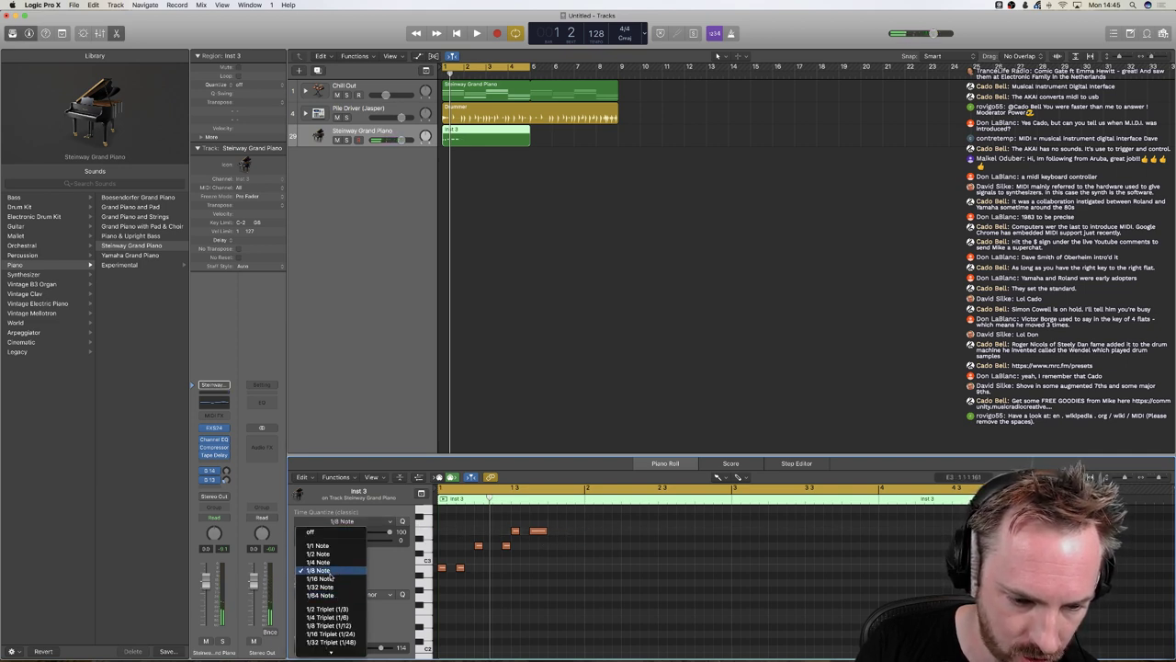
left_click(324, 578)
left_click(561, 531)
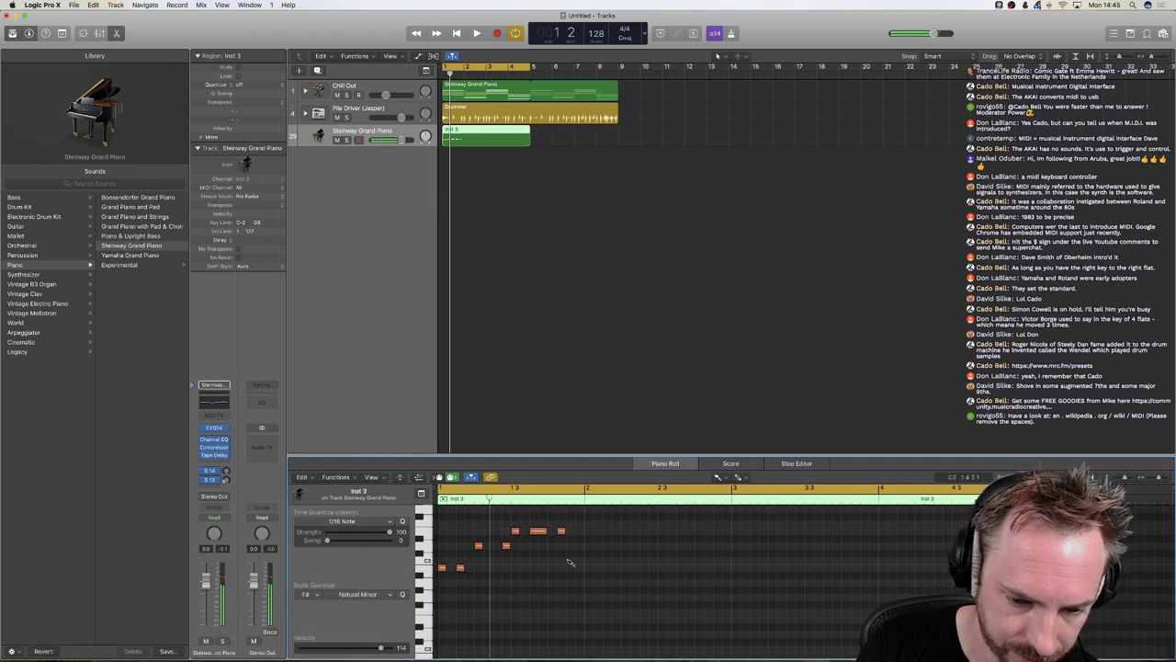
- Play the phrase and add one more 1/16 note on E3 directly after the last note in bar 1
key("space")
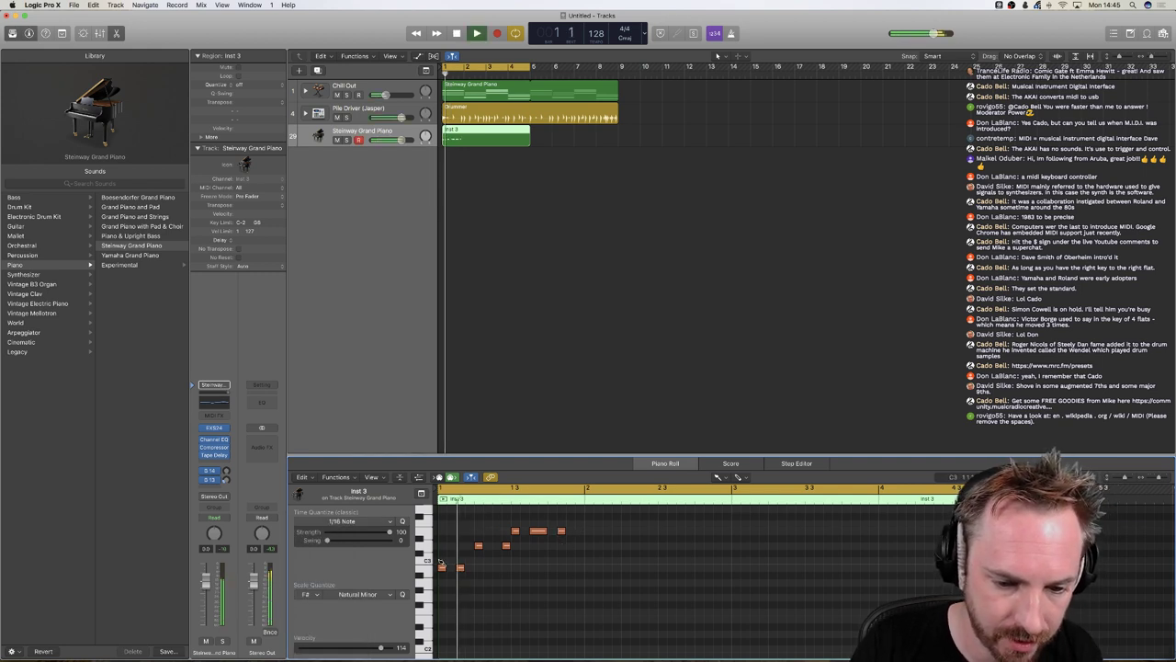
key("space")
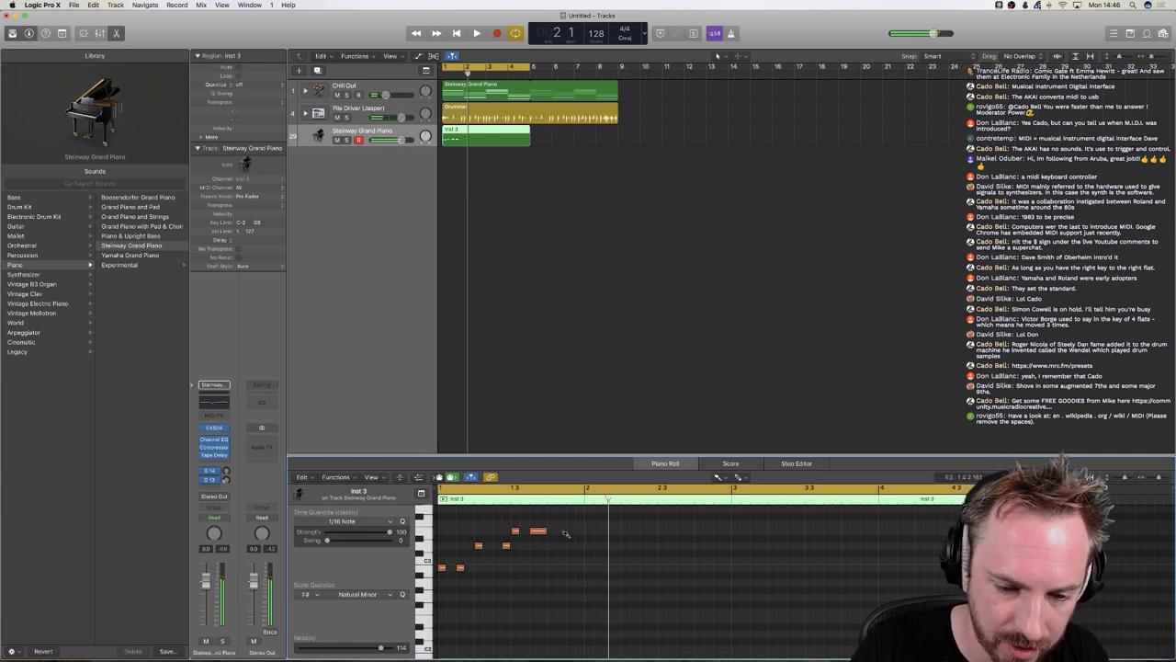
left_click(565, 531)
key("space")
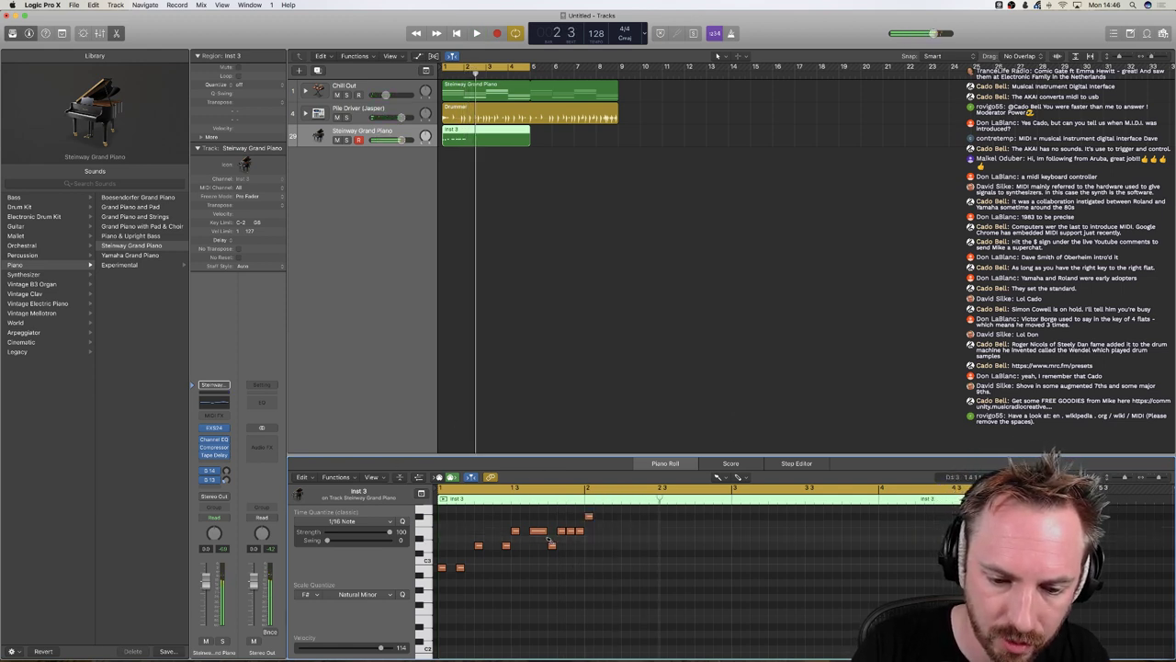
- Select all eight notes of the bar 1 melody with the Pointer Tool and paste copies at bars 2, 3 and 4
left_click(718, 477)
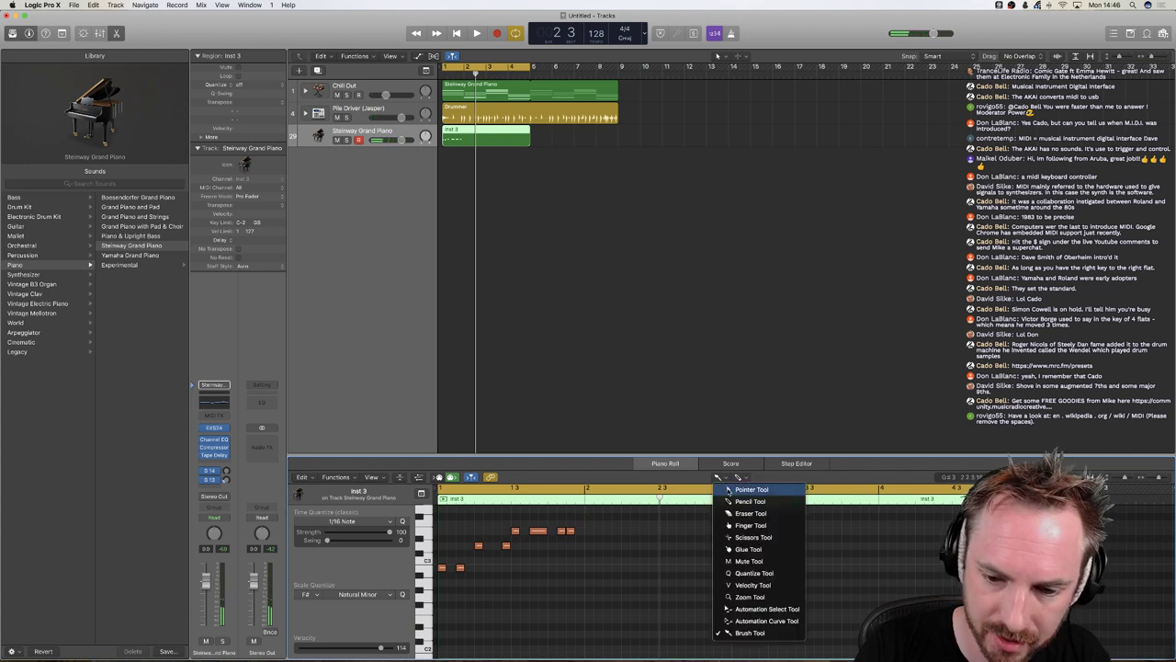
left_click(749, 488)
left_click_drag(594, 526, 435, 598)
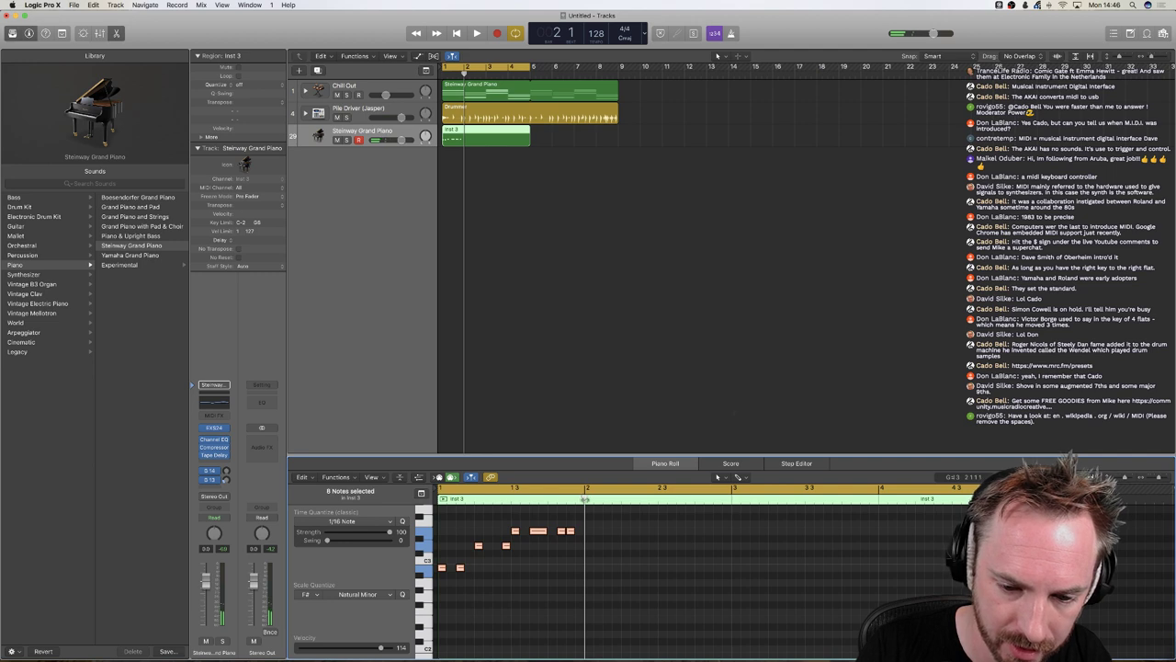
key("super+v")
left_click(733, 501)
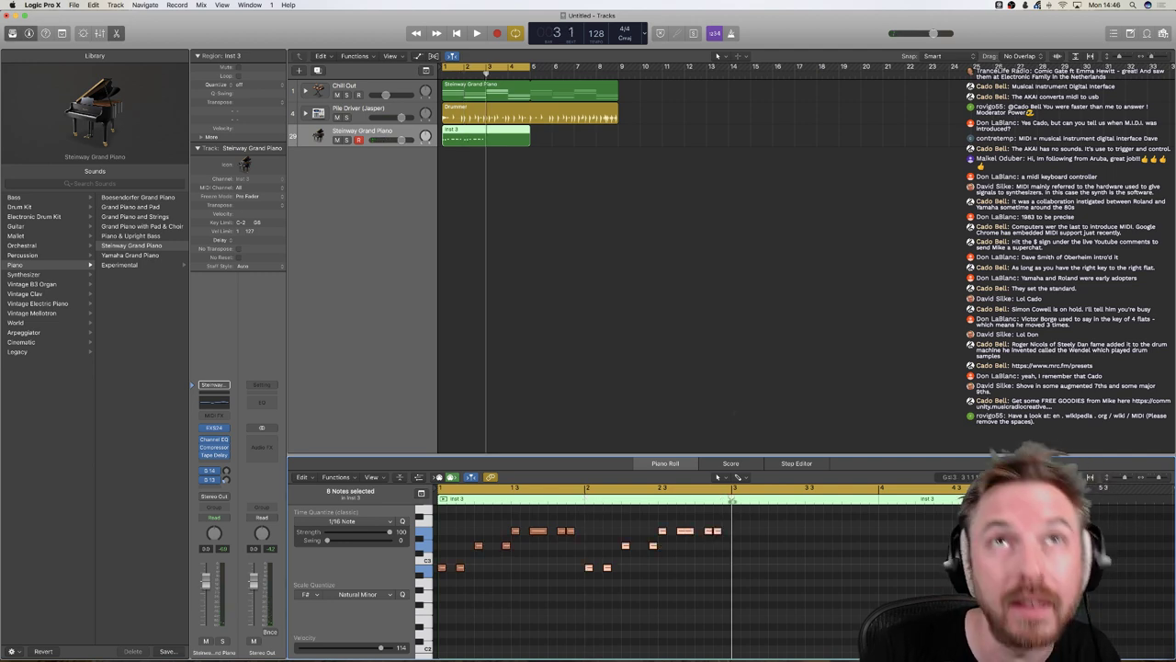
key("super+v")
left_click(879, 501)
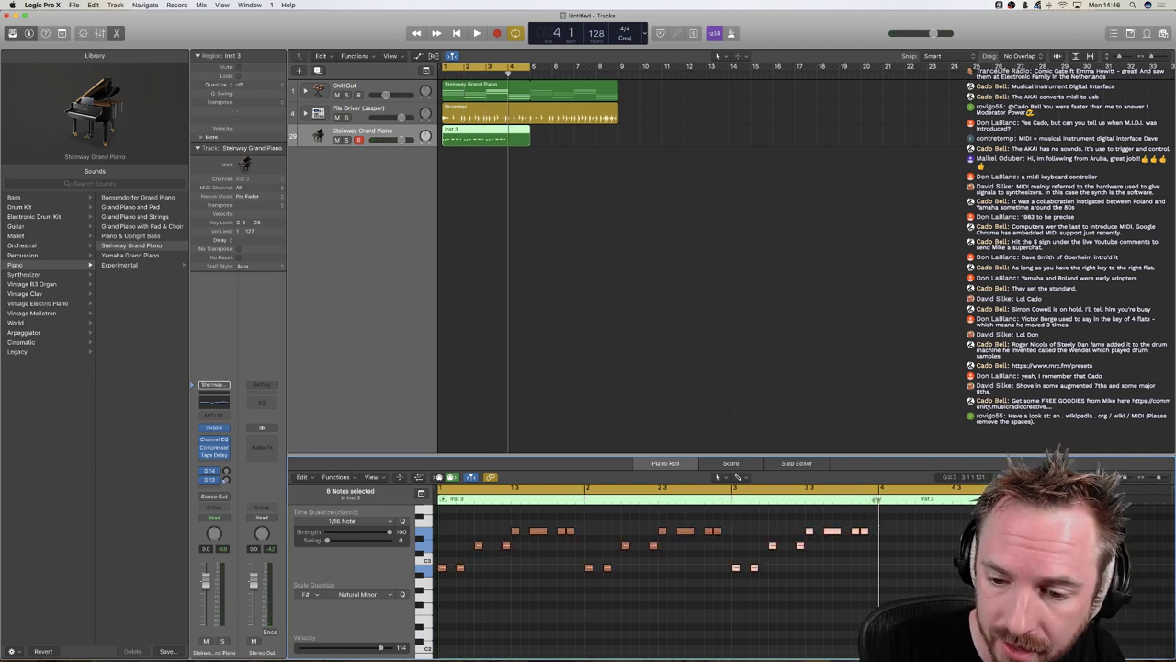
key("super+v")
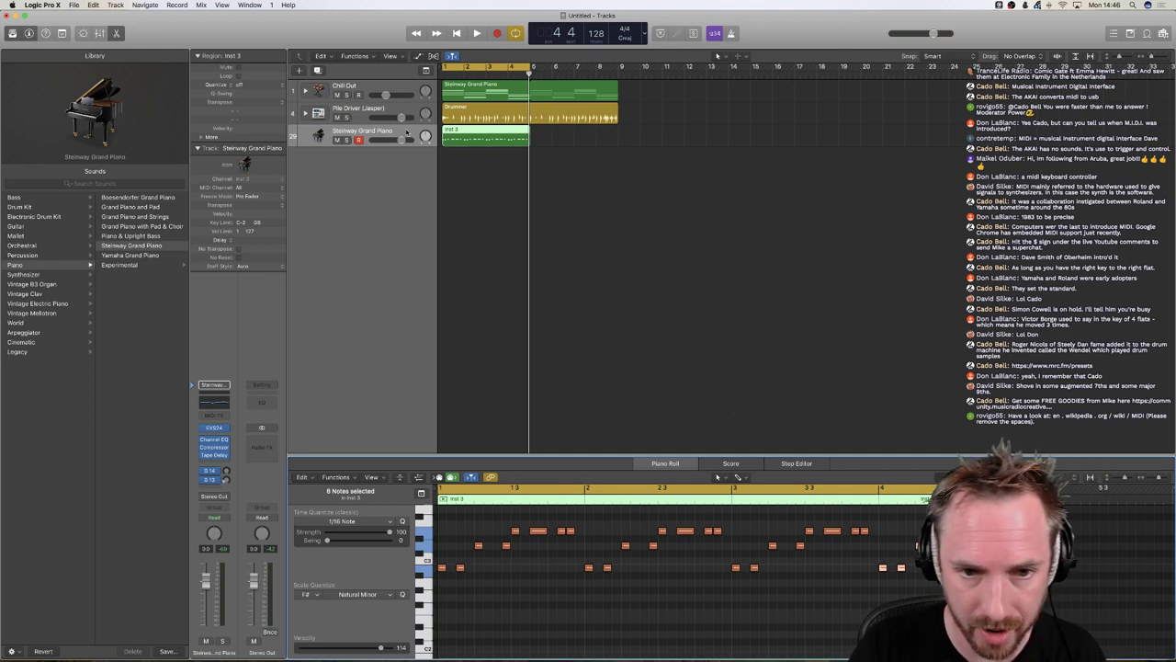
- Play the four-bar melody and lower the Steinway Grand Piano track's volume to -2.8 dB
key("space")
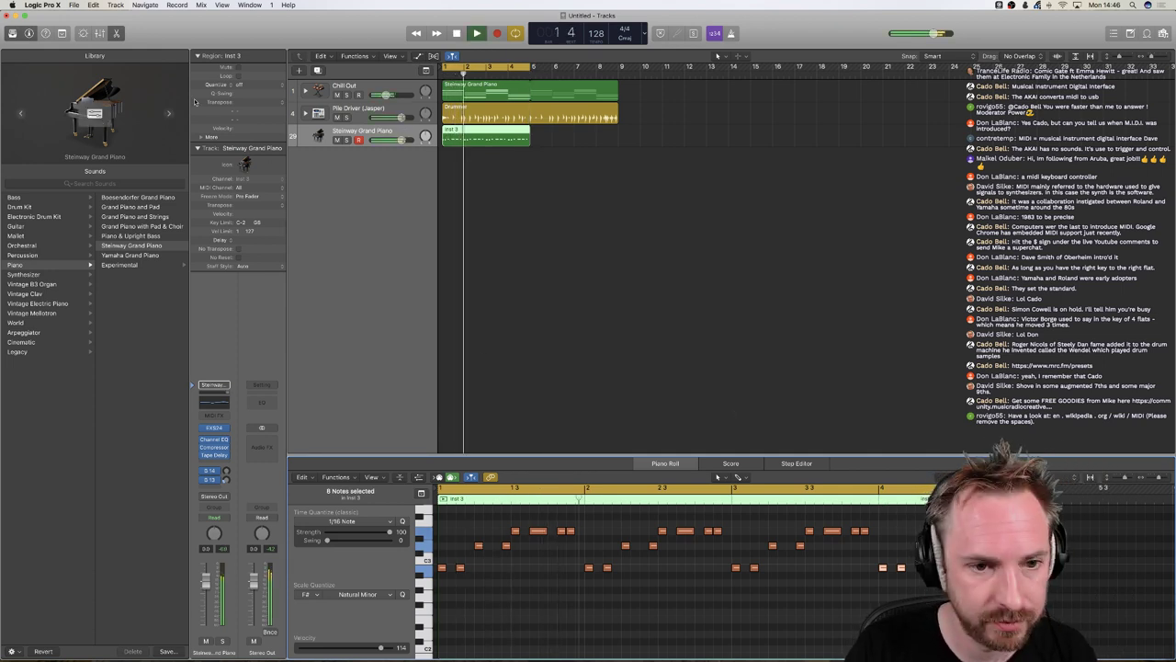
left_click_drag(399, 140, 389, 141)
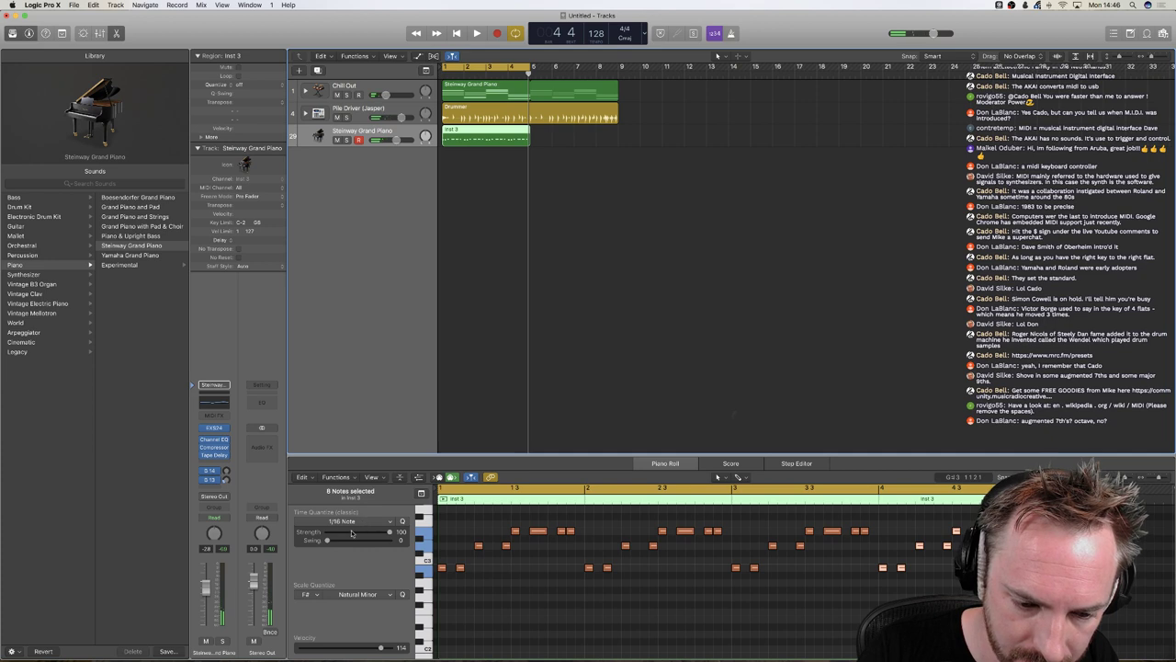
- Using the Brush Tool, replace the last short E3 notes in bar 4 with 1/16 notes on F#3 and play the result
left_click(717, 479)
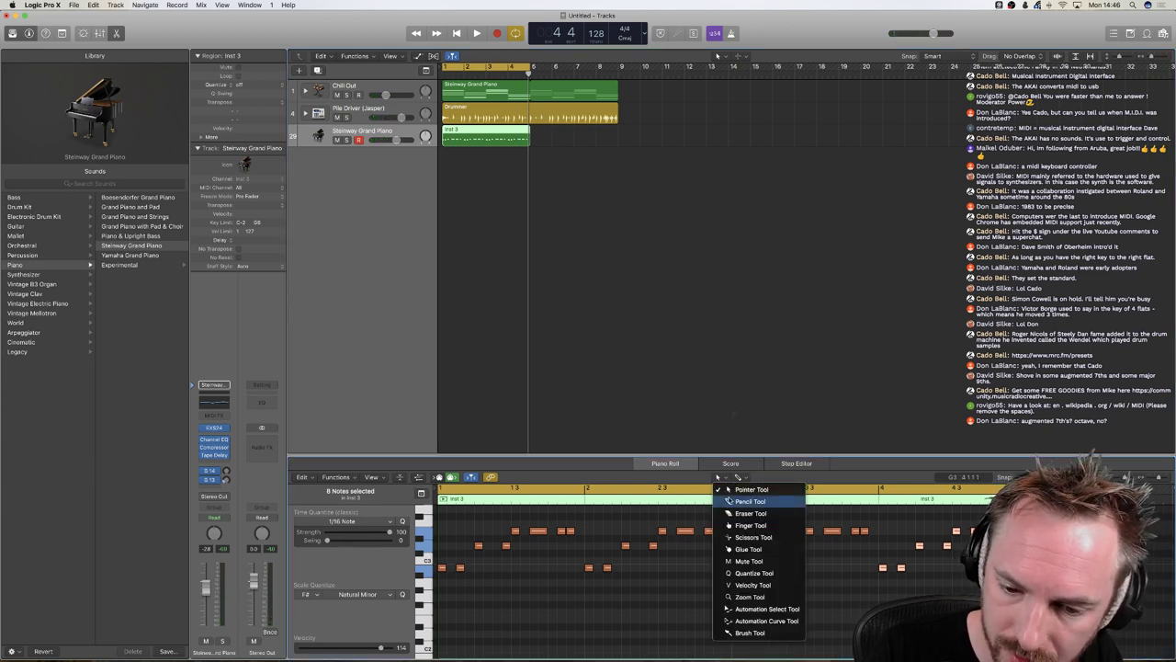
left_click(746, 633)
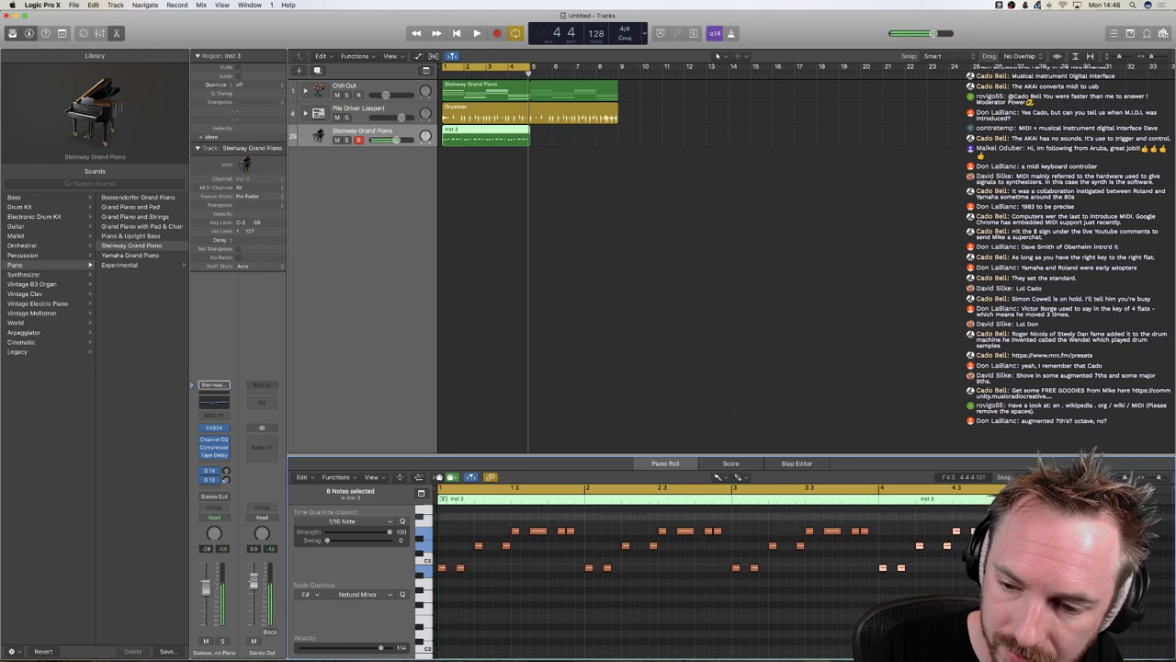
left_click(882, 536)
key("space")
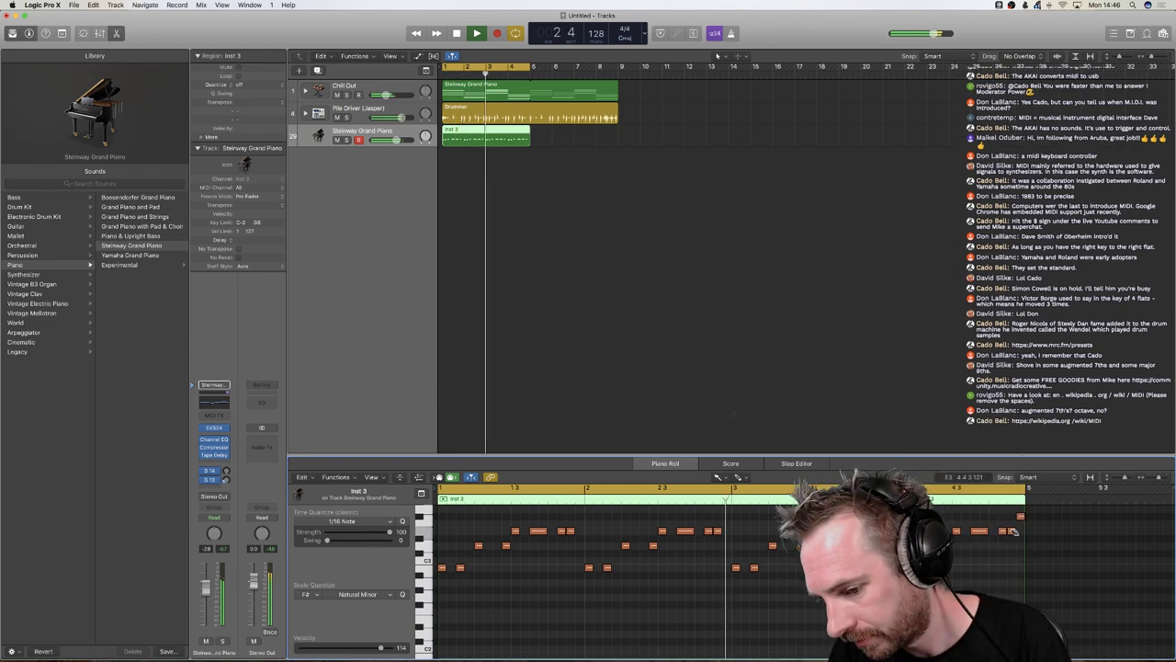
left_click(1005, 532)
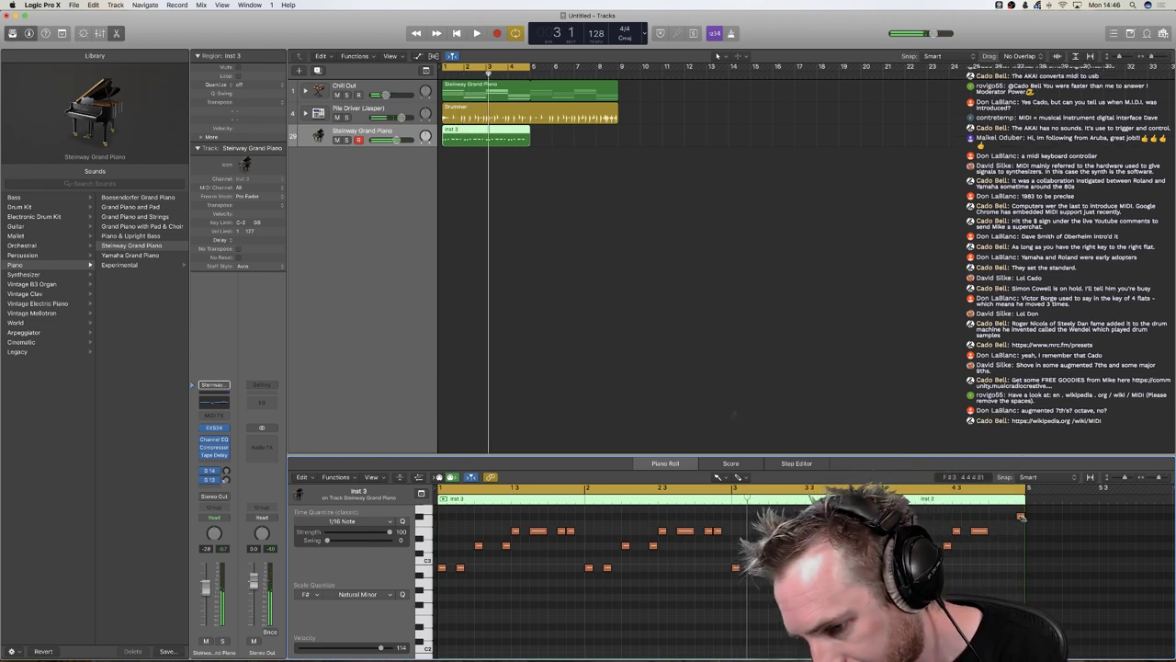
left_click(1020, 515)
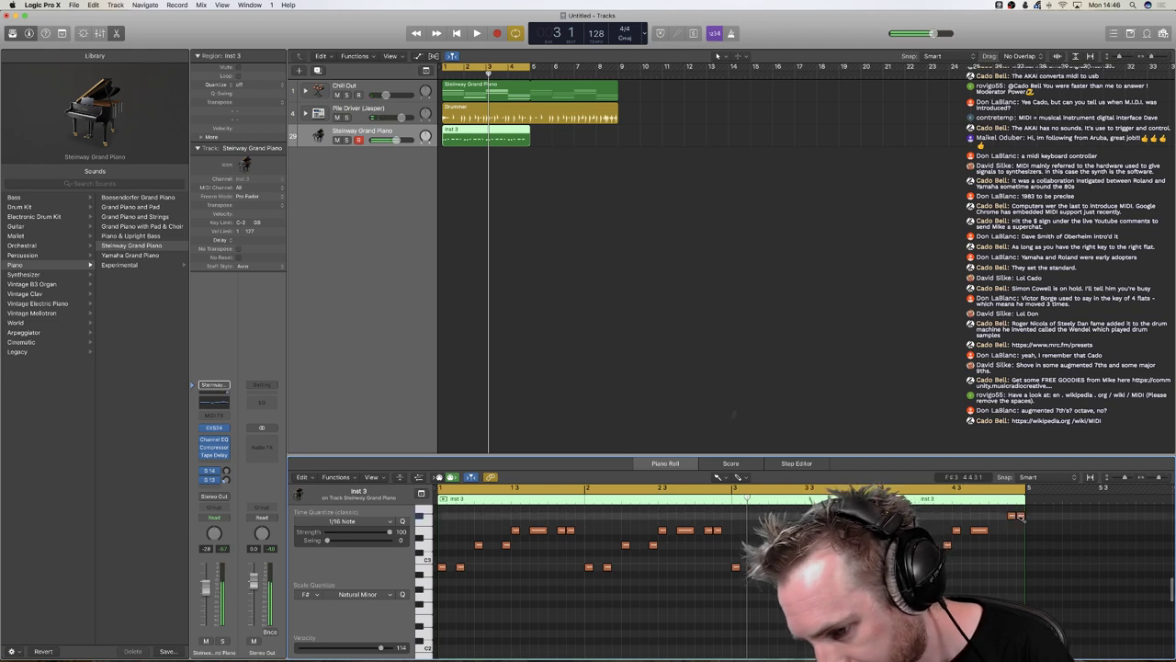
left_click(1012, 515)
left_click(1003, 516)
key("space")
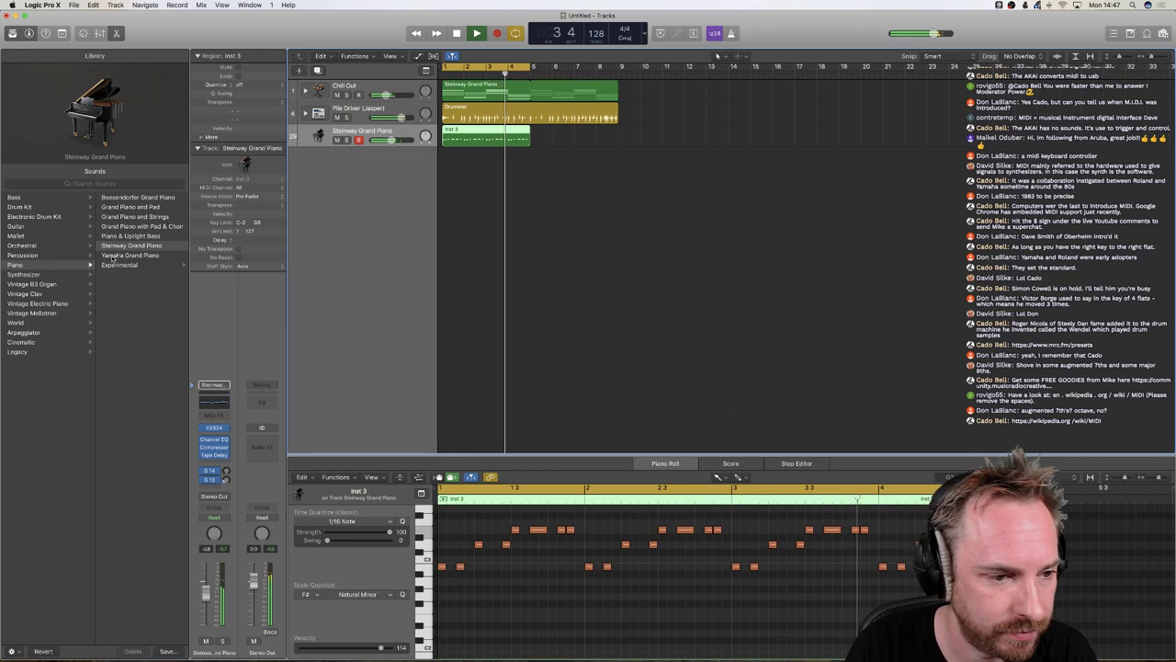
- Audition the Synthesizer Lead patch Red Alert on the melody track, and settle on the Shooting Star lead patch instead
left_click(31, 275)
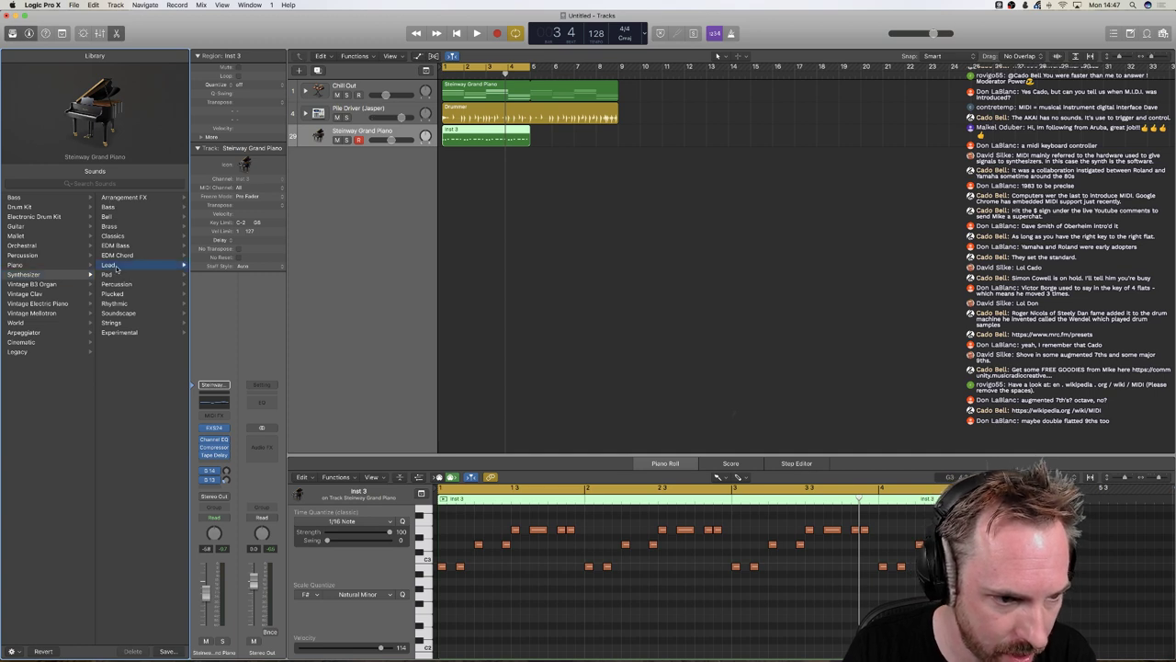
left_click(110, 265)
left_click(131, 344)
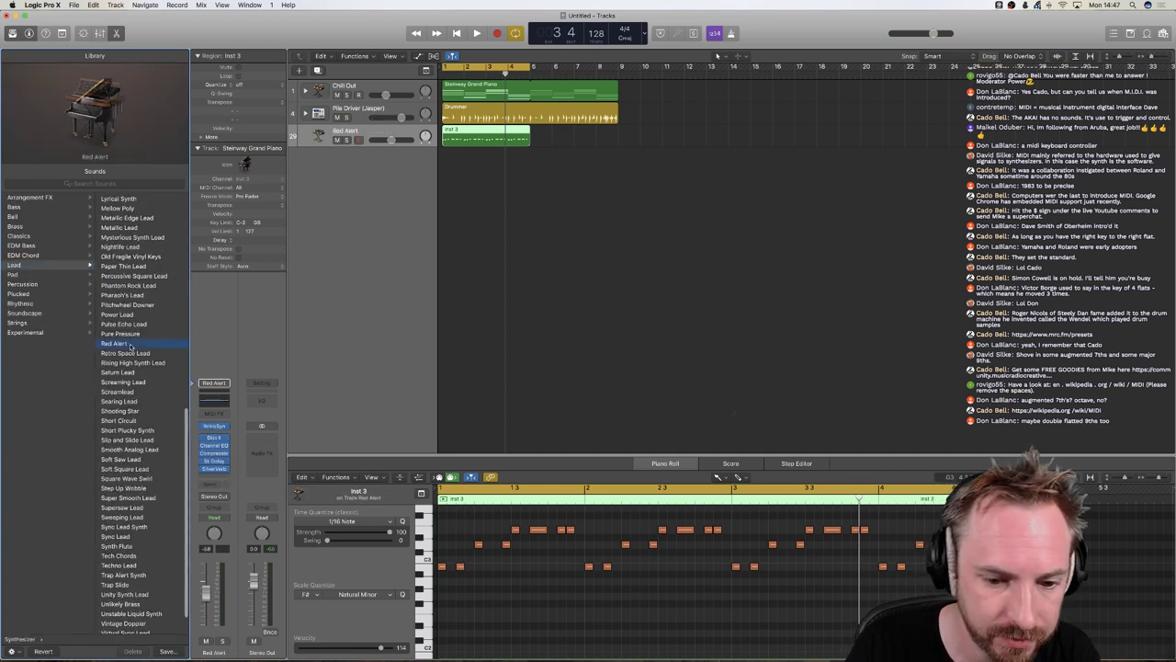
key("space")
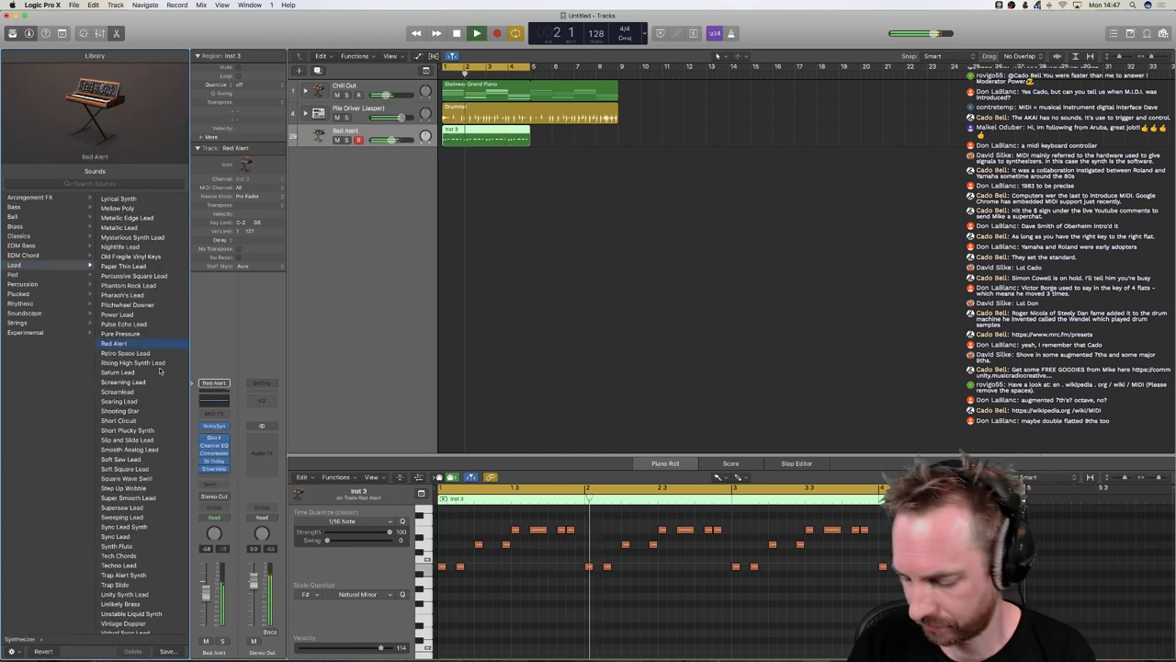
left_click(150, 411)
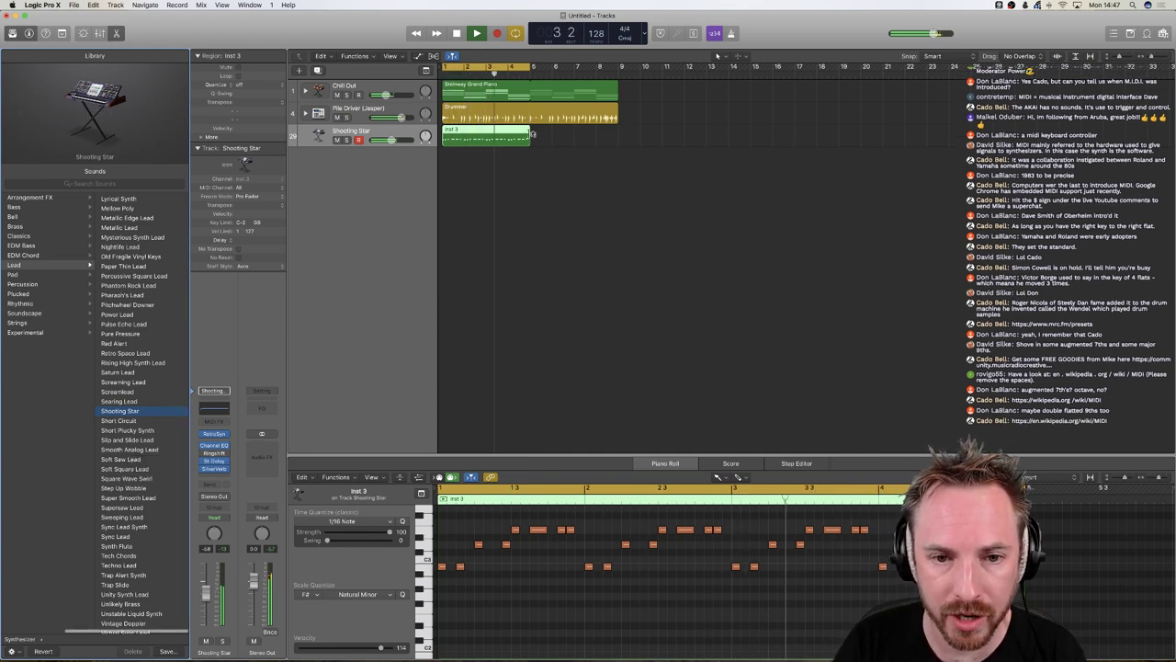
- Loop the Shooting Star region out to bar 9 and play the whole arrangement with cycle mode off
left_click_drag(528, 131, 618, 134)
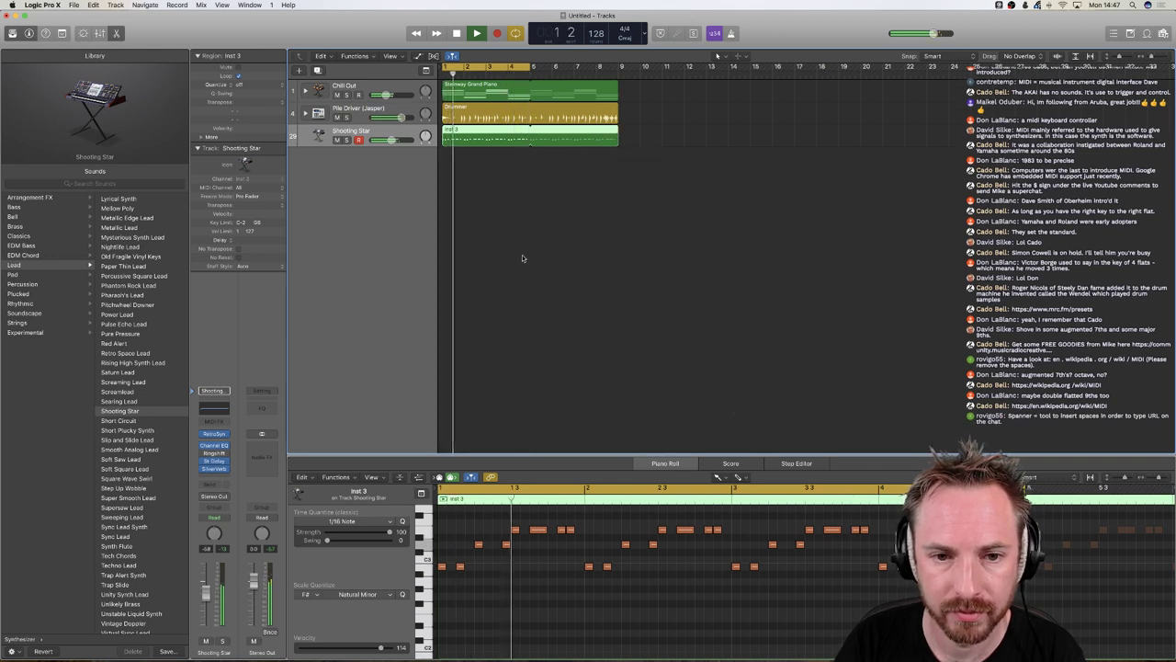
left_click(474, 68)
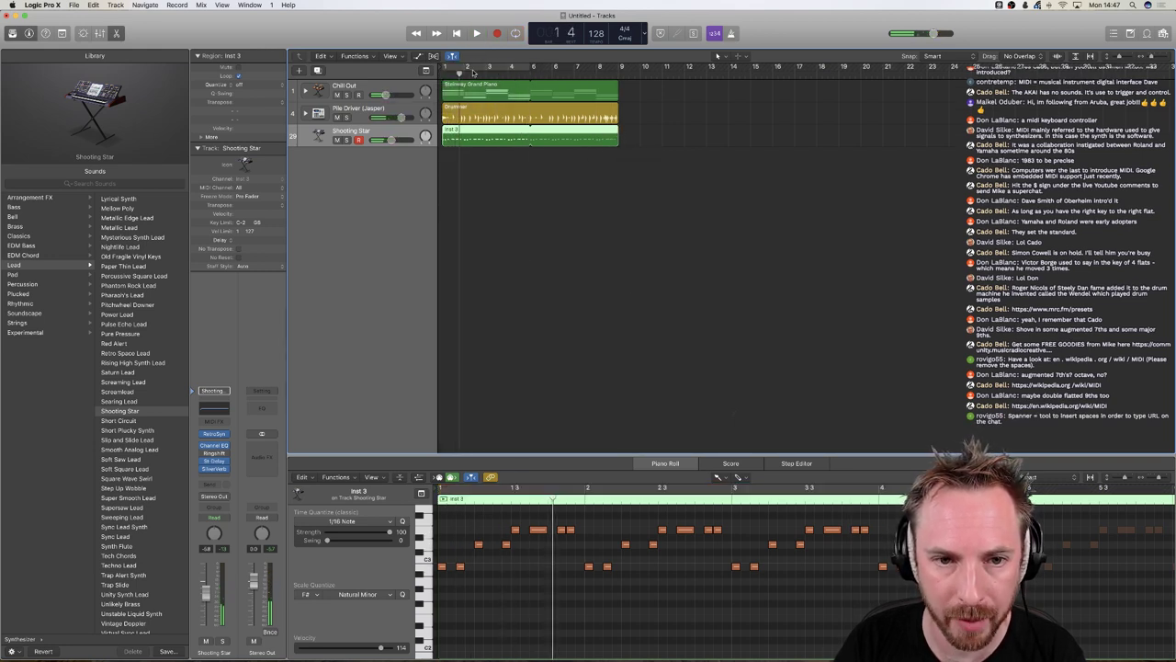
key("space")
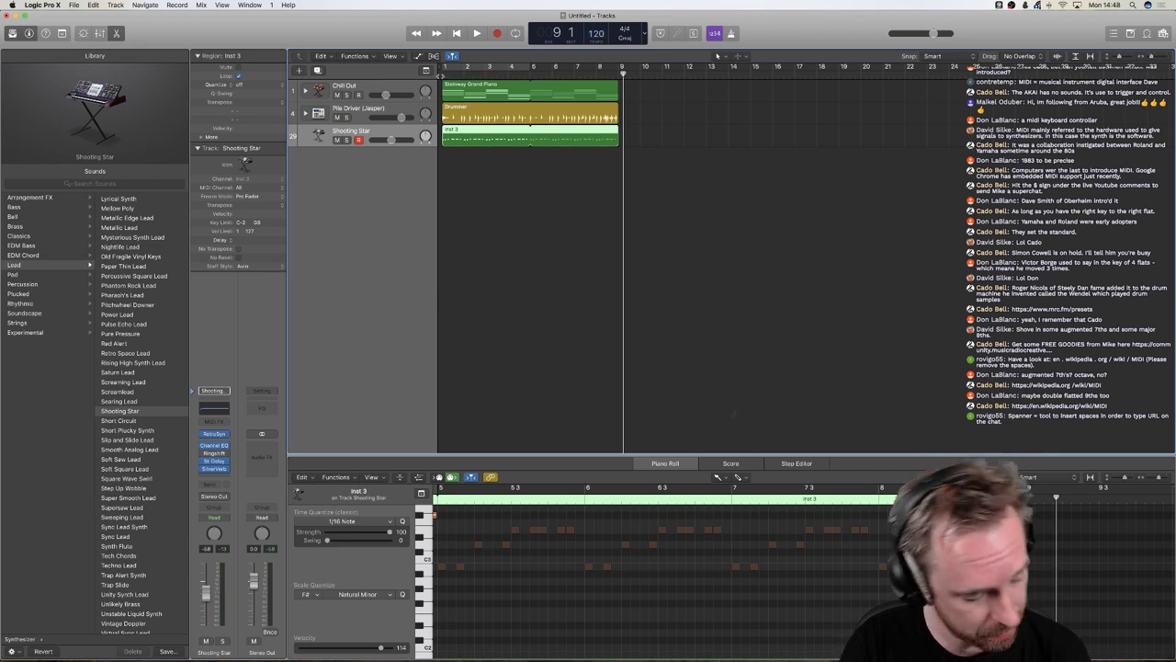
key("space")
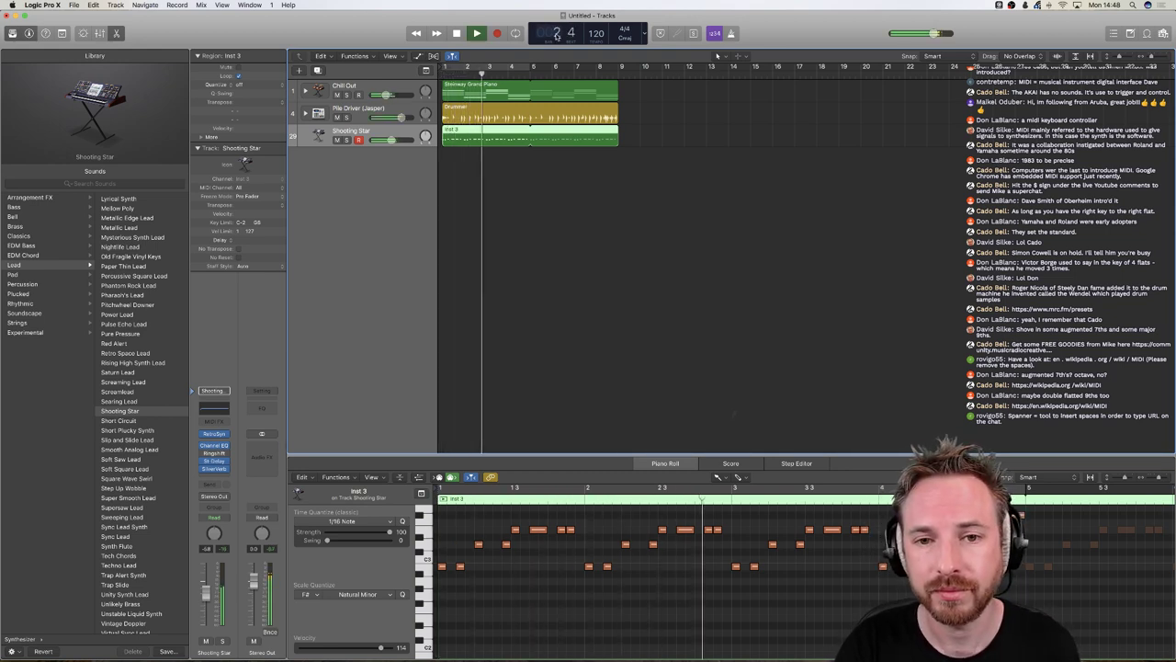
- Set the project's key signature to F# minor and stop playback
left_click(644, 35)
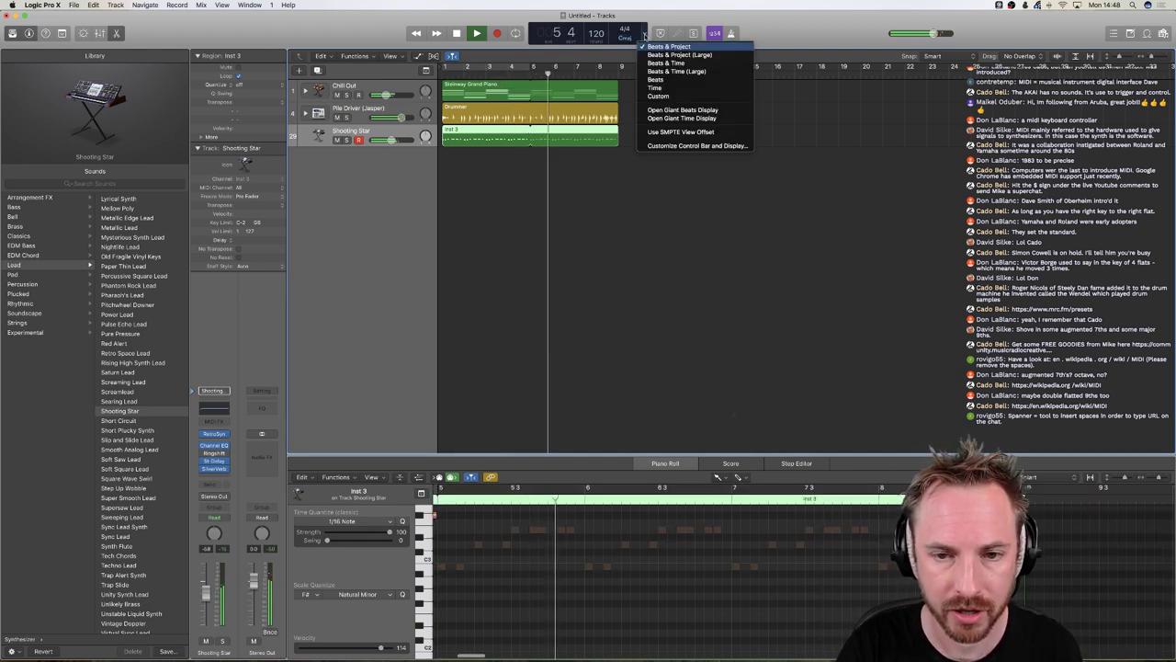
left_click(625, 38)
left_click(625, 38)
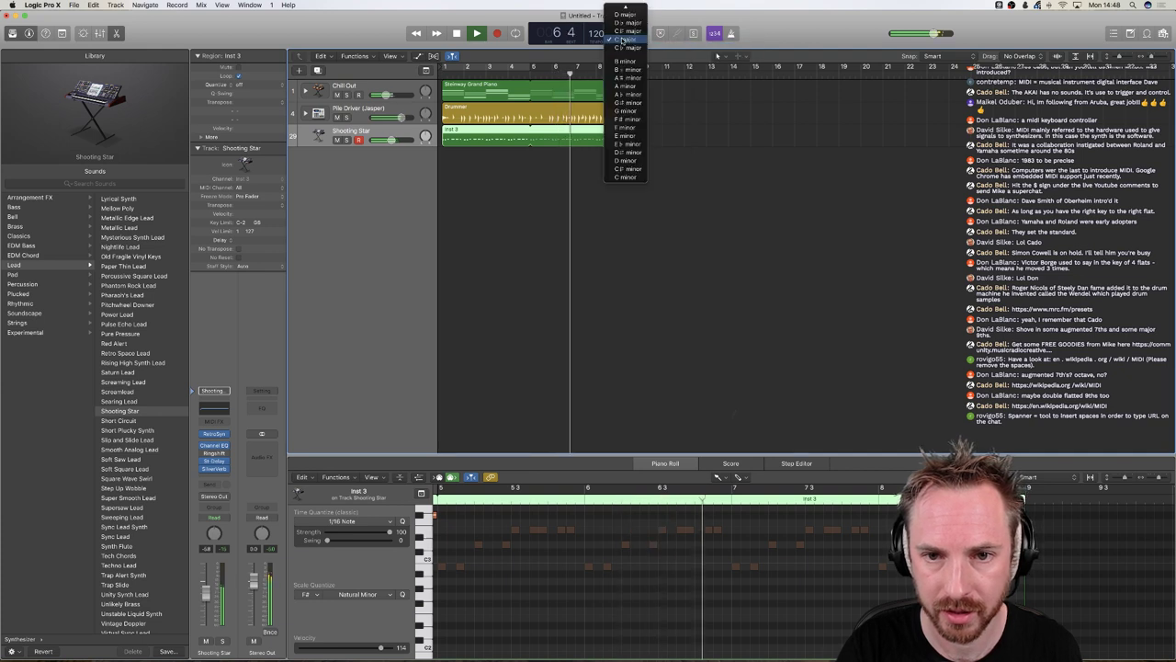
left_click(625, 120)
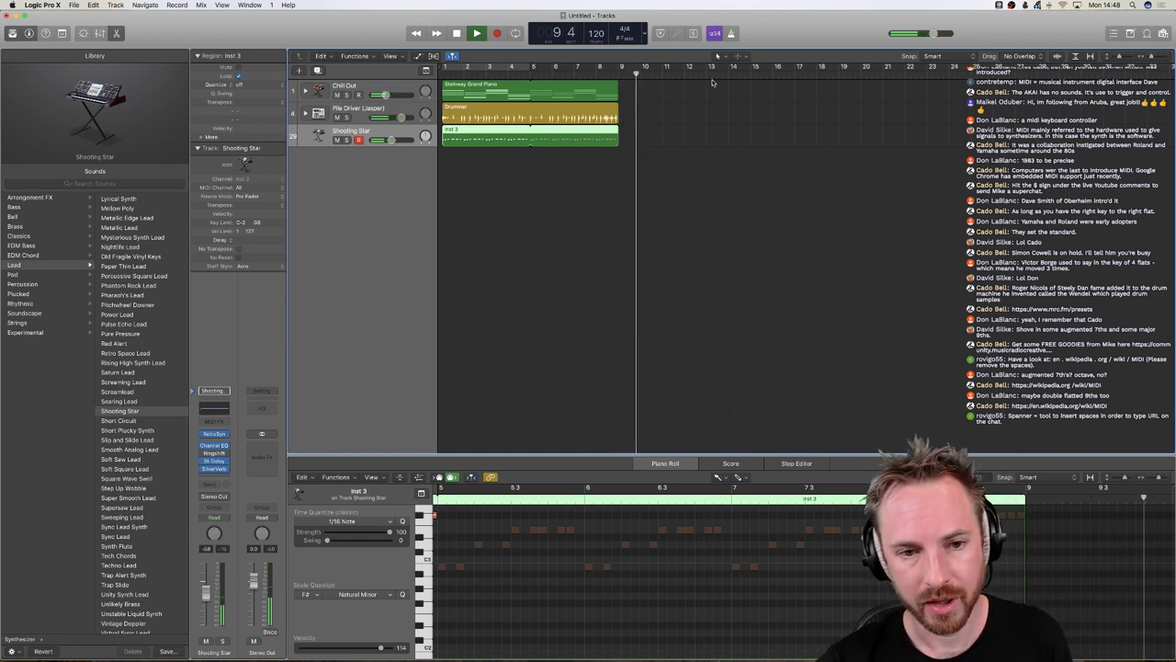
key("space")
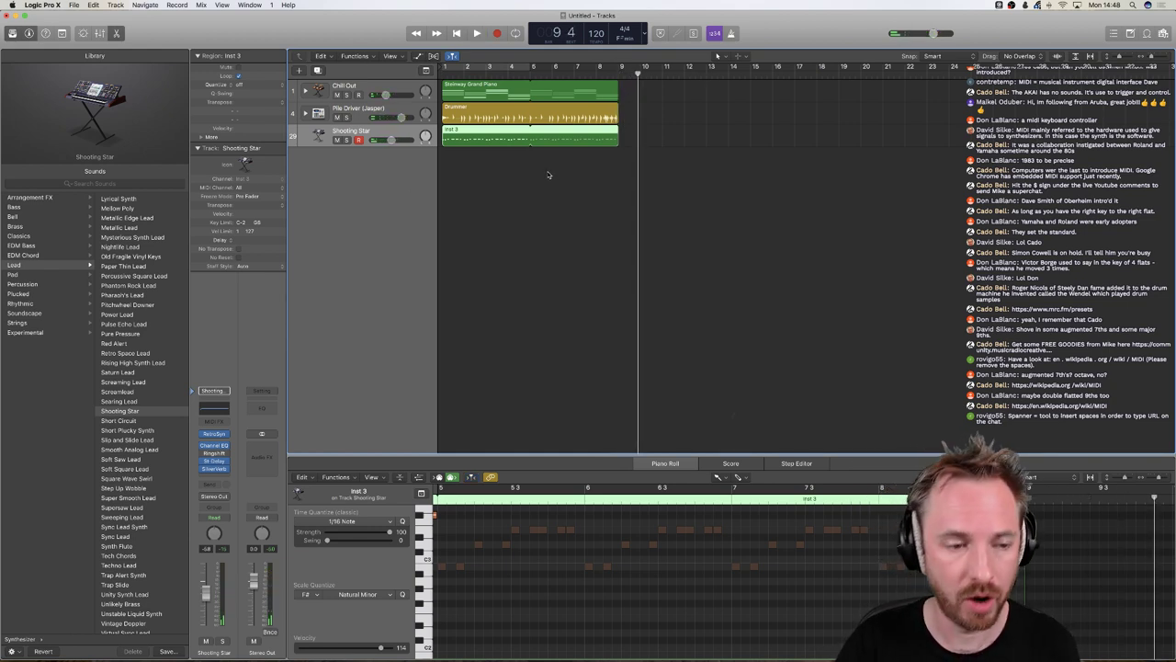
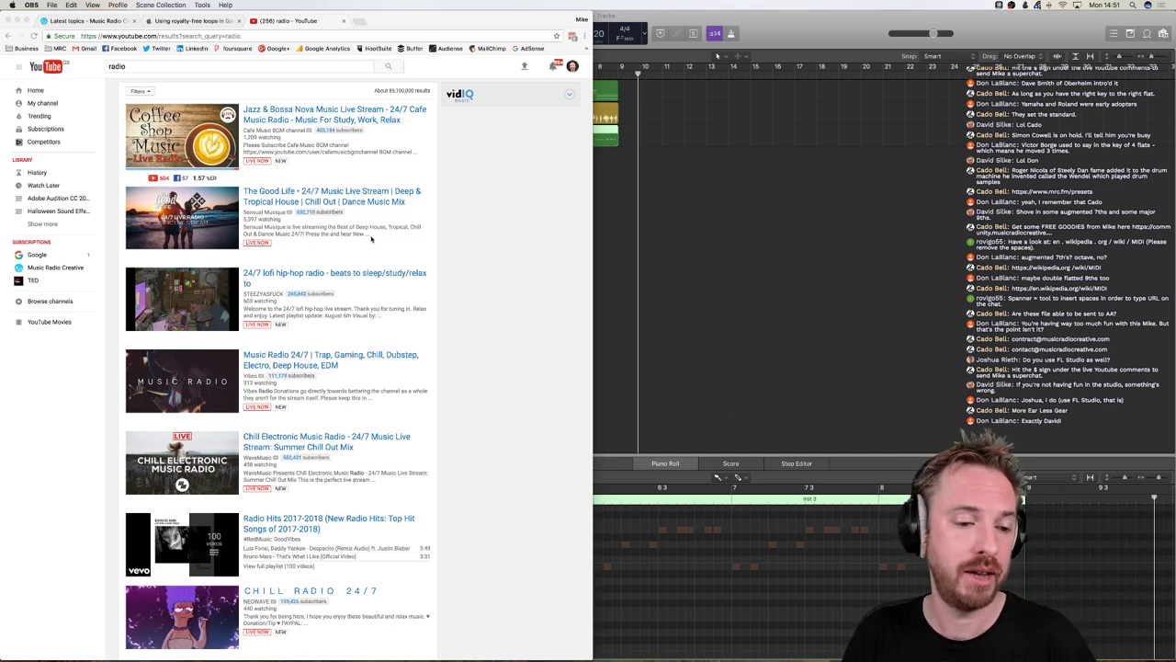
- Browse the YouTube search results for "radio" to review the music live streams listed
scroll(359, 241, "down", 3)
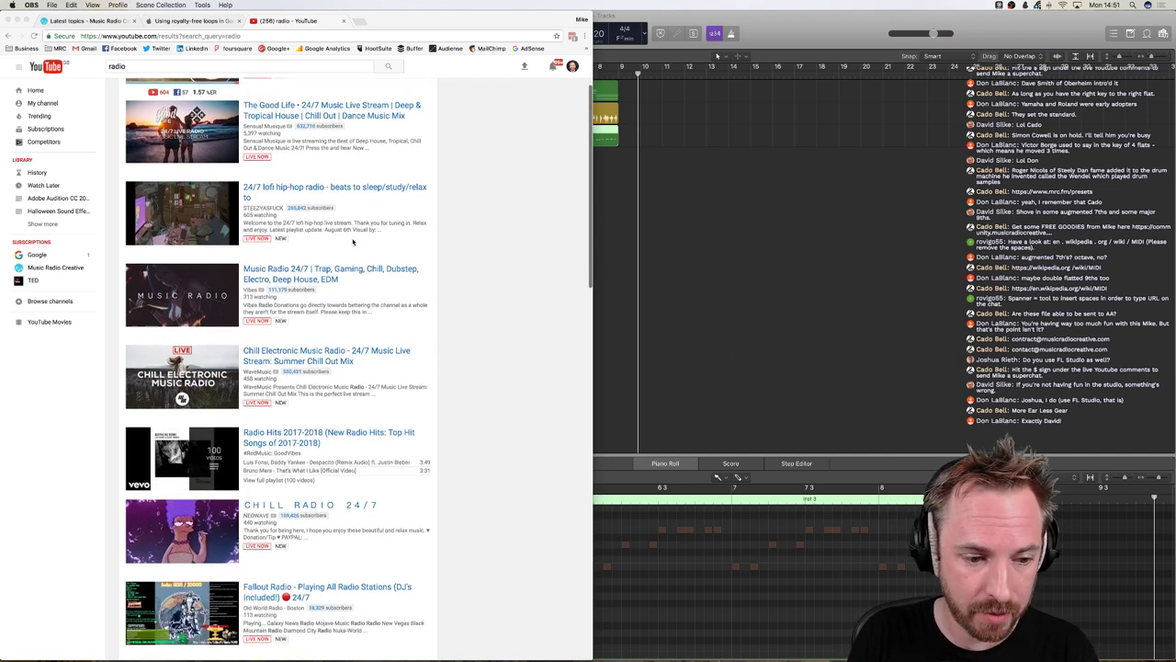
scroll(352, 241, "down", 6)
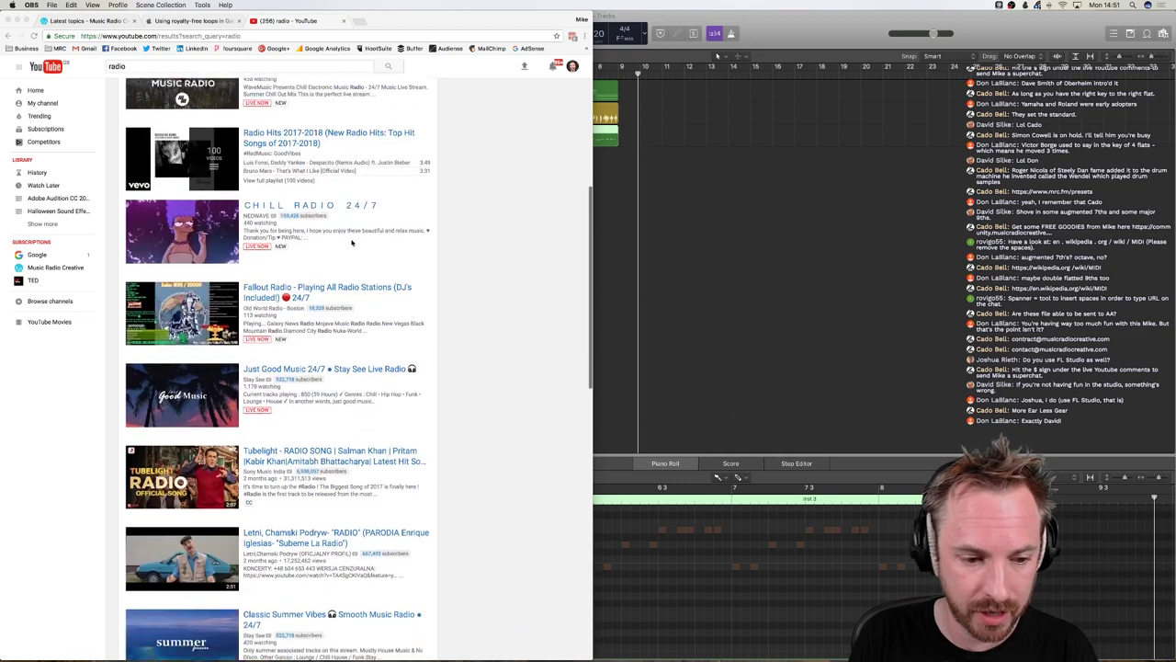
scroll(290, 246, "up", 8)
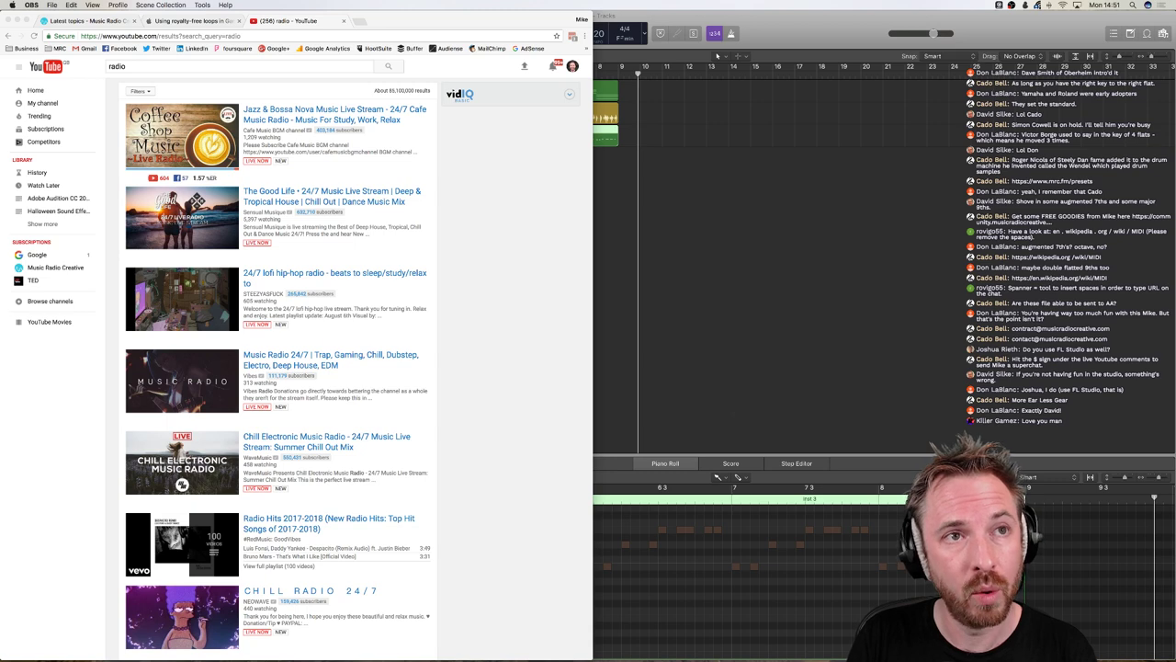
- Switch back to Logic Pro X and export all tracks as 32-bit float AIFF audio files to the Downloads folder
left_click(682, 160)
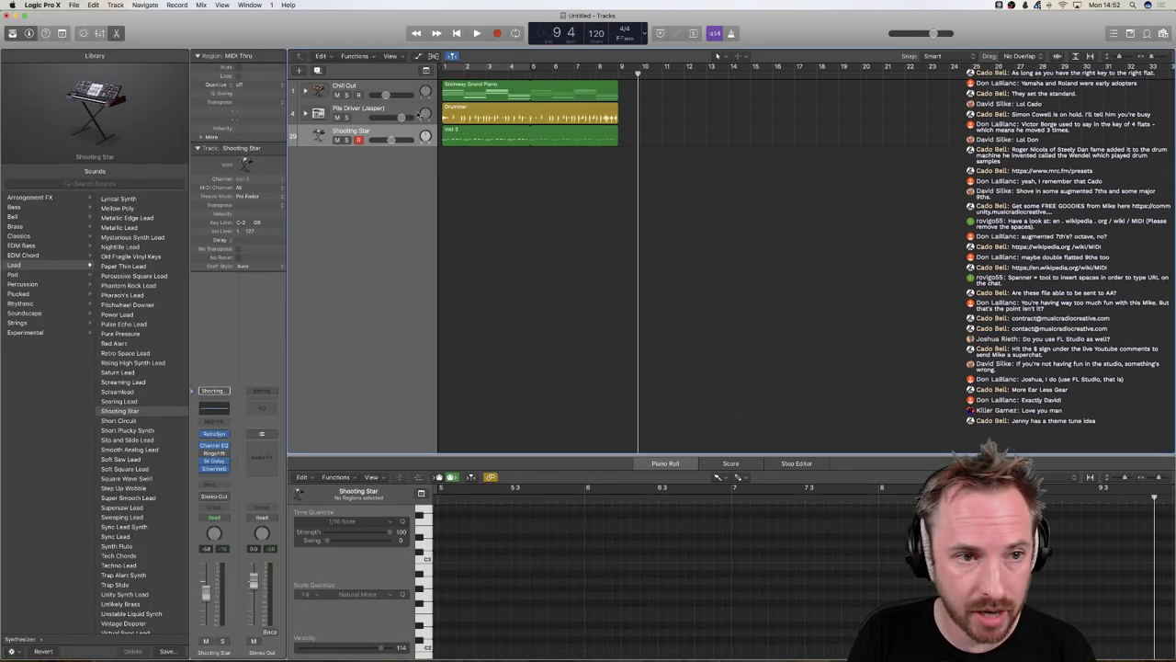
left_click(74, 4)
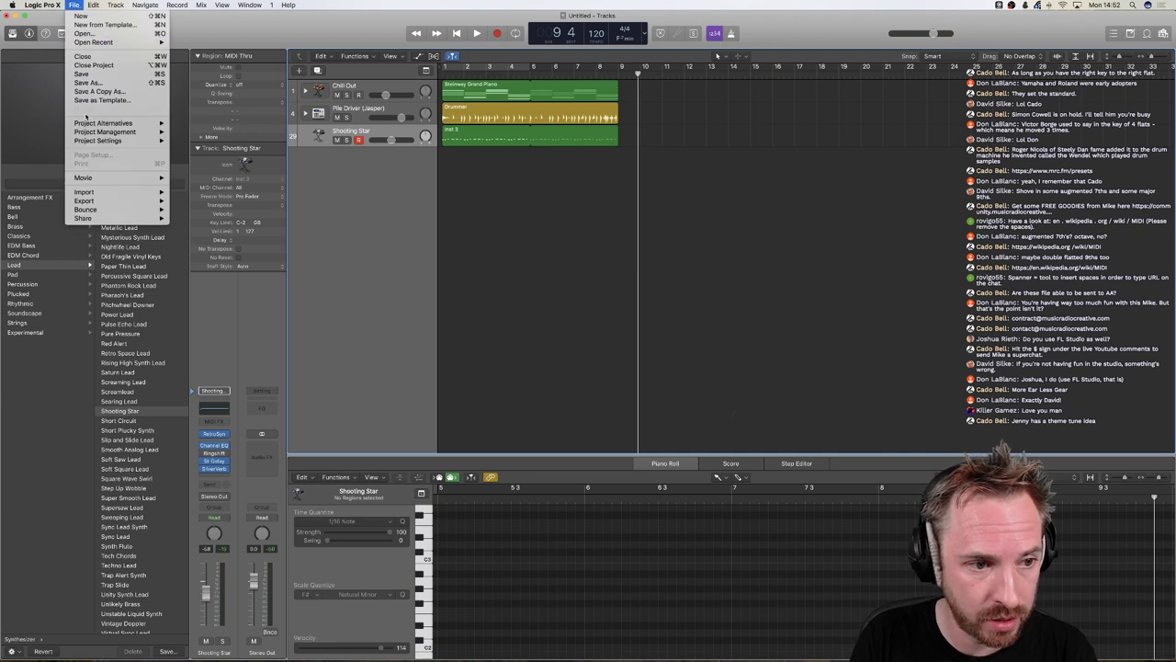
mouse_move(102, 203)
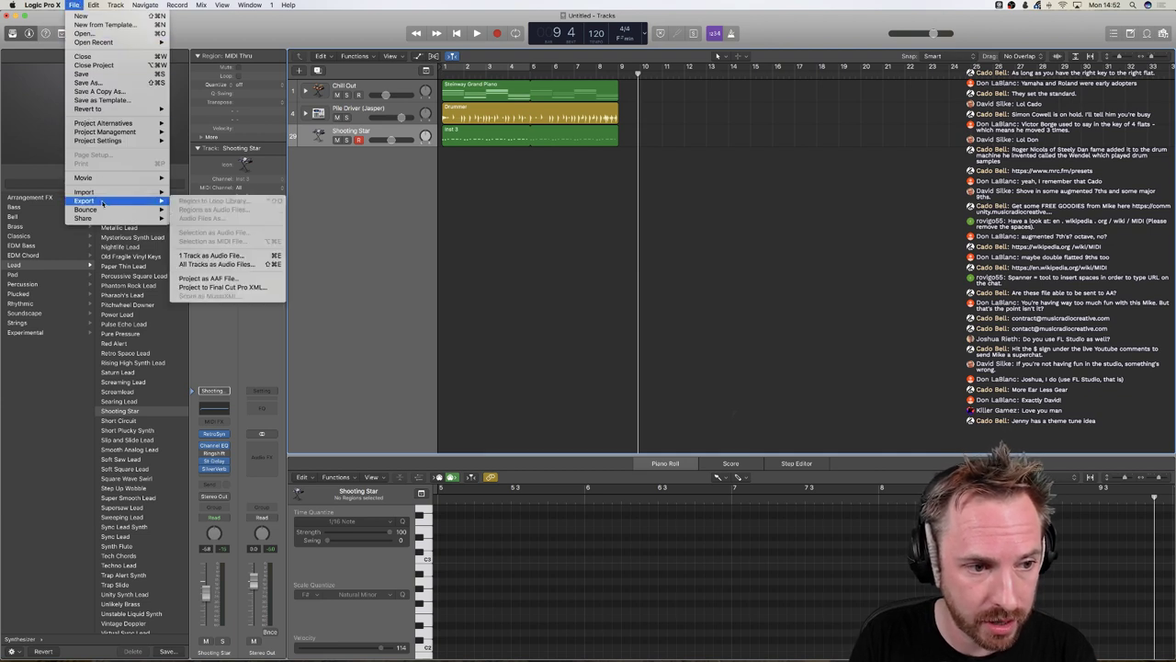
left_click(219, 265)
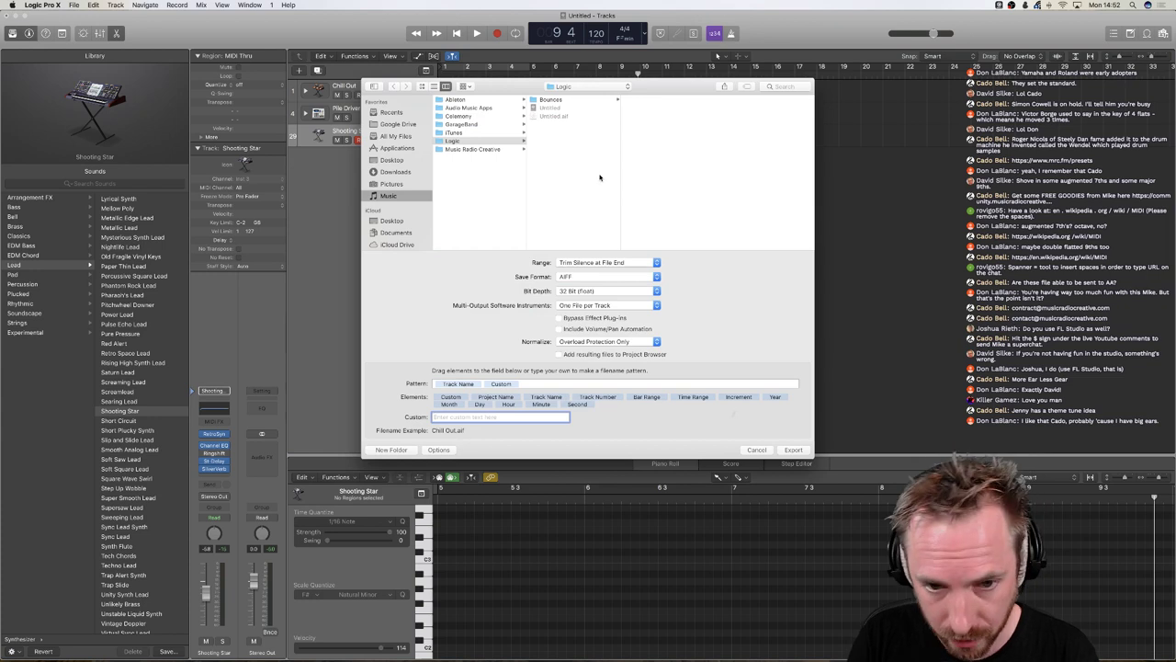
left_click(396, 172)
left_click(793, 450)
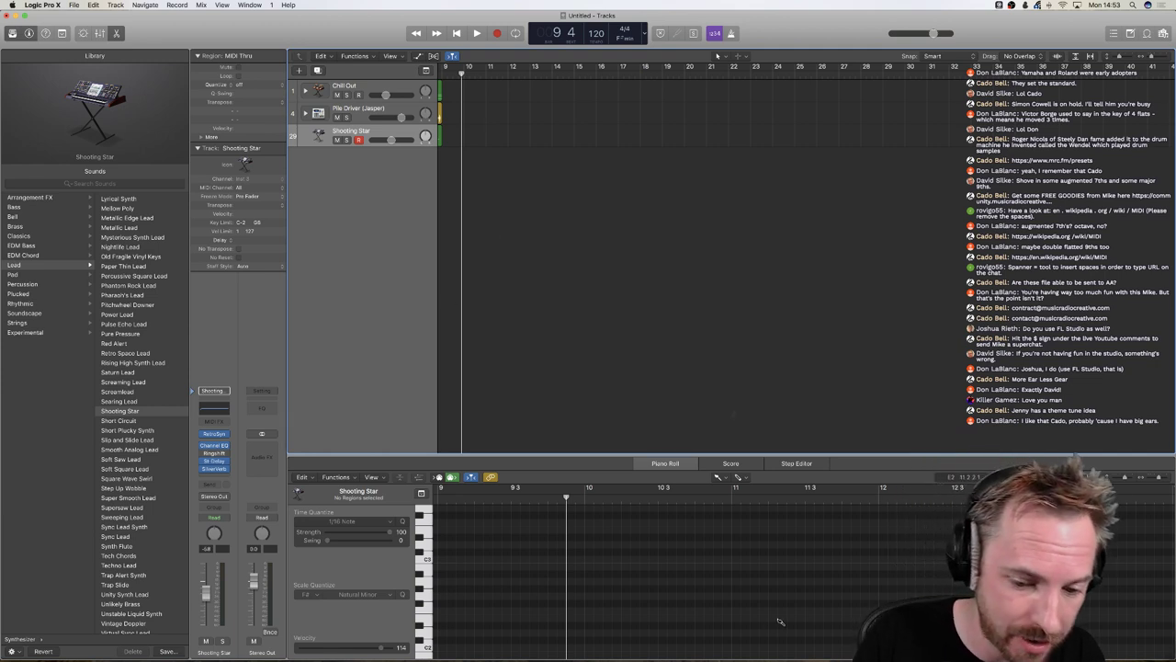
- Switch to Adobe Audition CC 2017
mouse_move(649, 659)
left_click(548, 641)
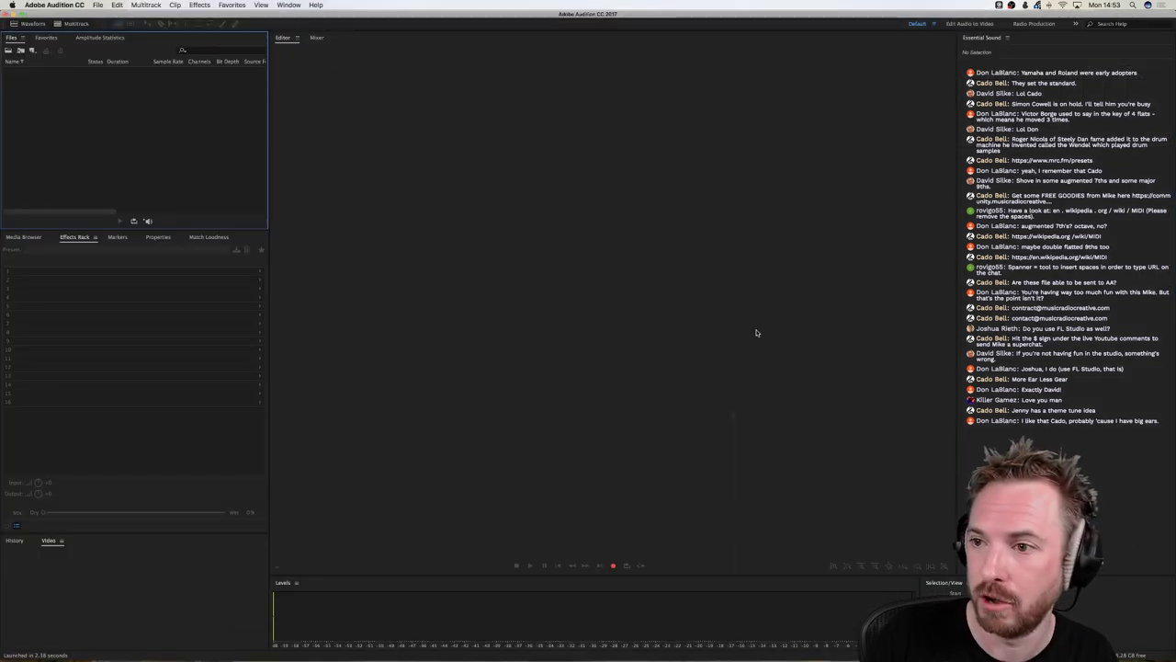
- Switch to the Downloads folder in Finder and import all three exported AIFF files into Adobe Audition
key("super+Tab")
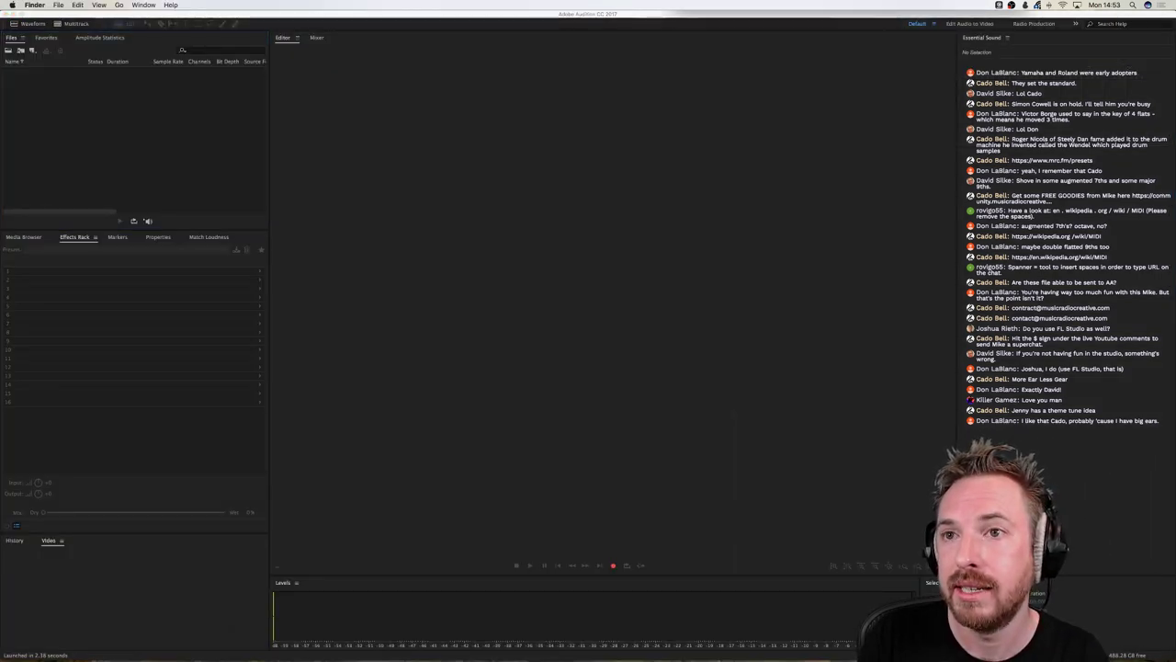
left_click_drag(807, 2, 580, 174)
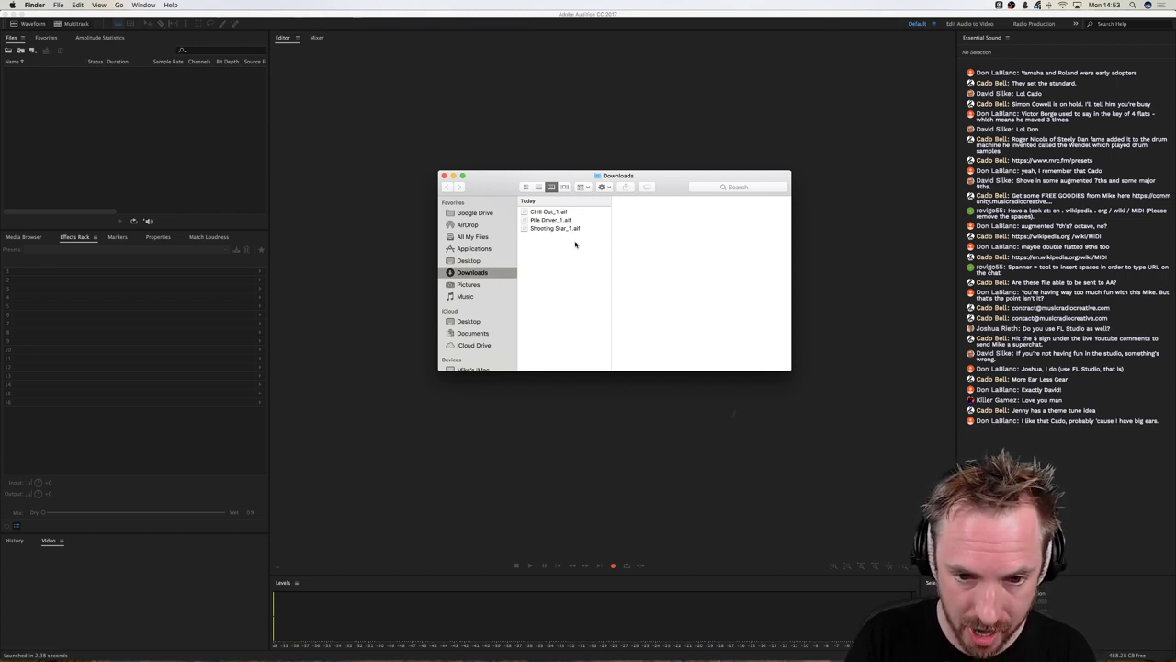
key("super+a")
left_click_drag(538, 216, 461, 391)
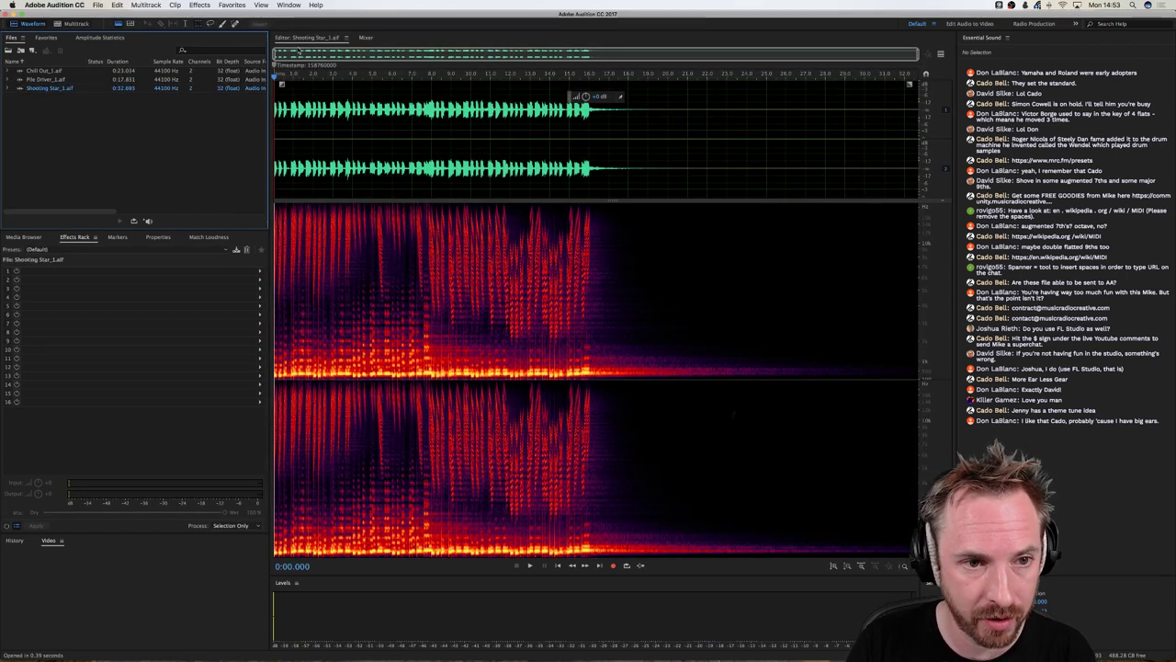
- Listen to the start of Shooting Star_1.aif, Pile Driver_1.aif and Chill Out_1.aif, and stop playback
key("space")
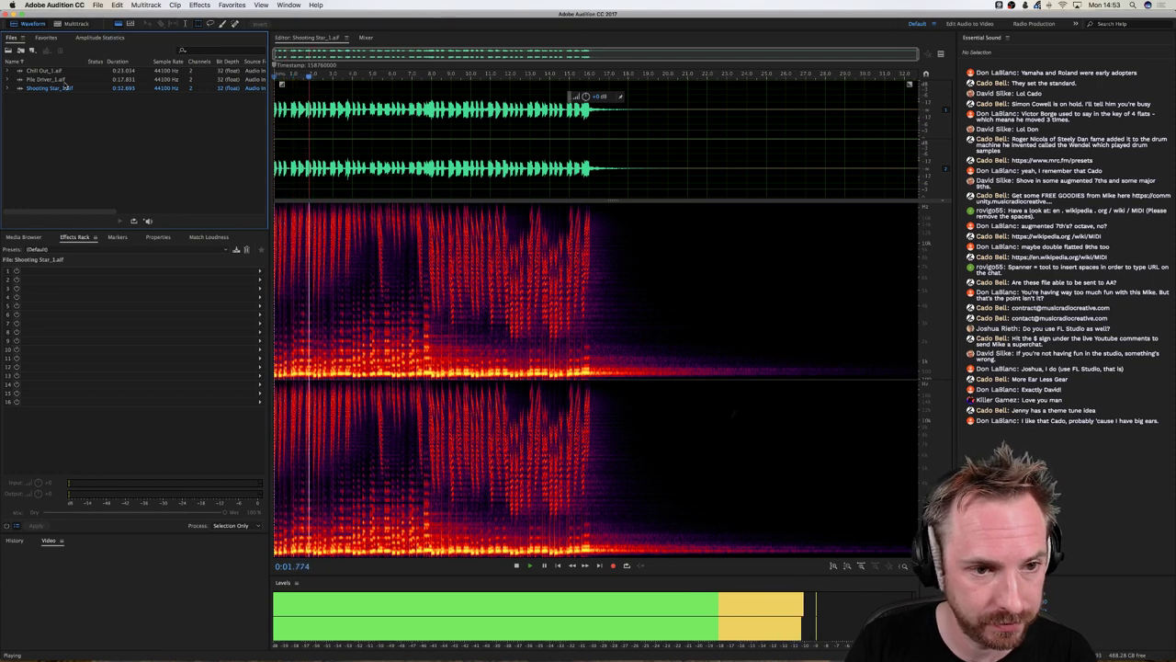
left_click(53, 79)
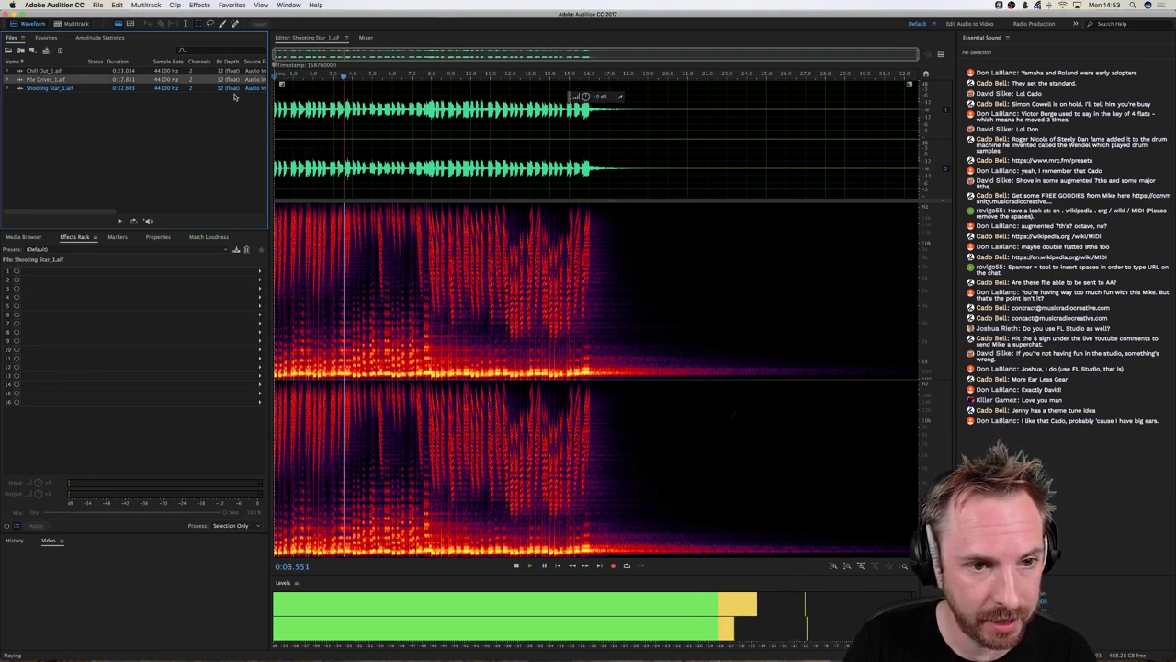
key("space")
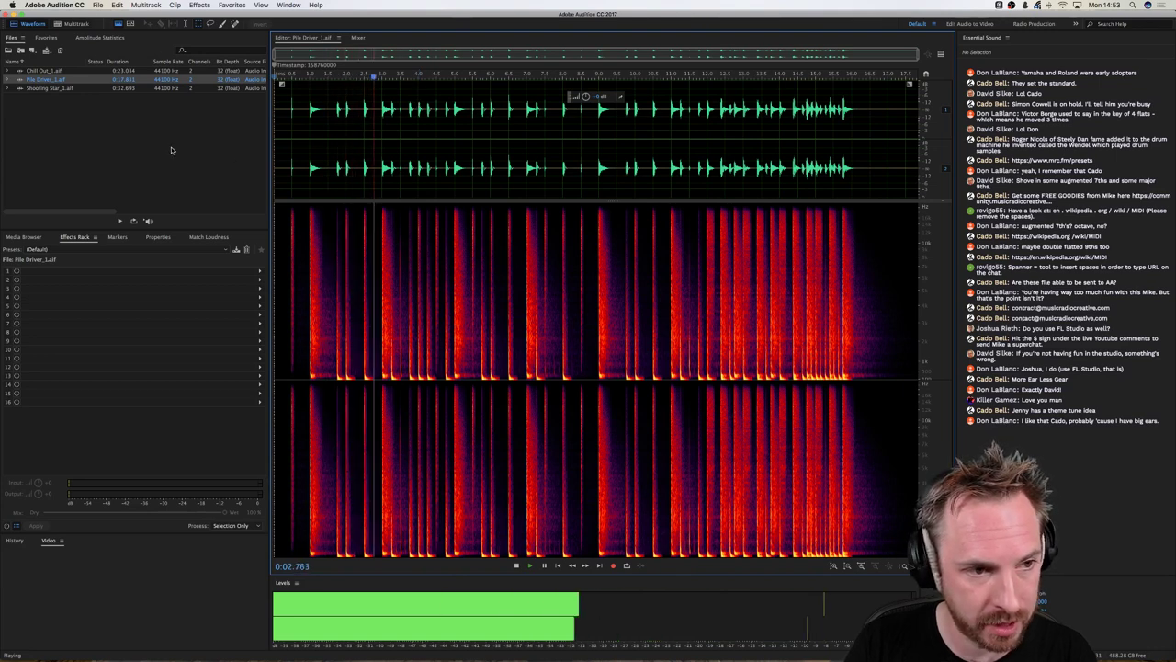
key("space")
left_click(45, 70)
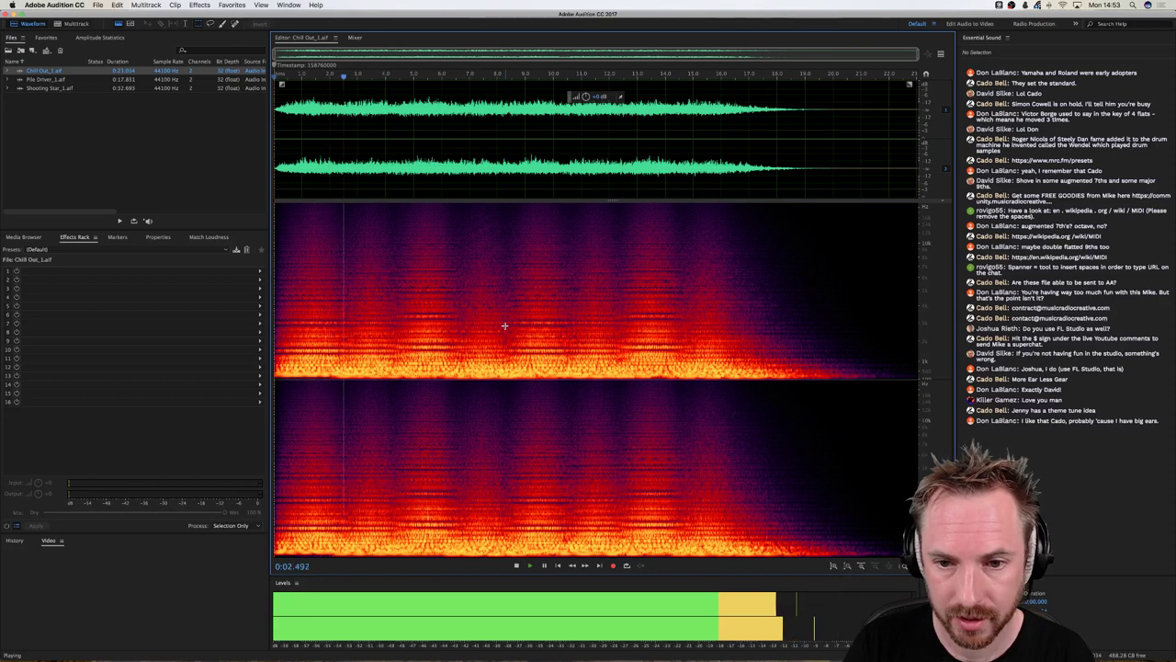
key("space")
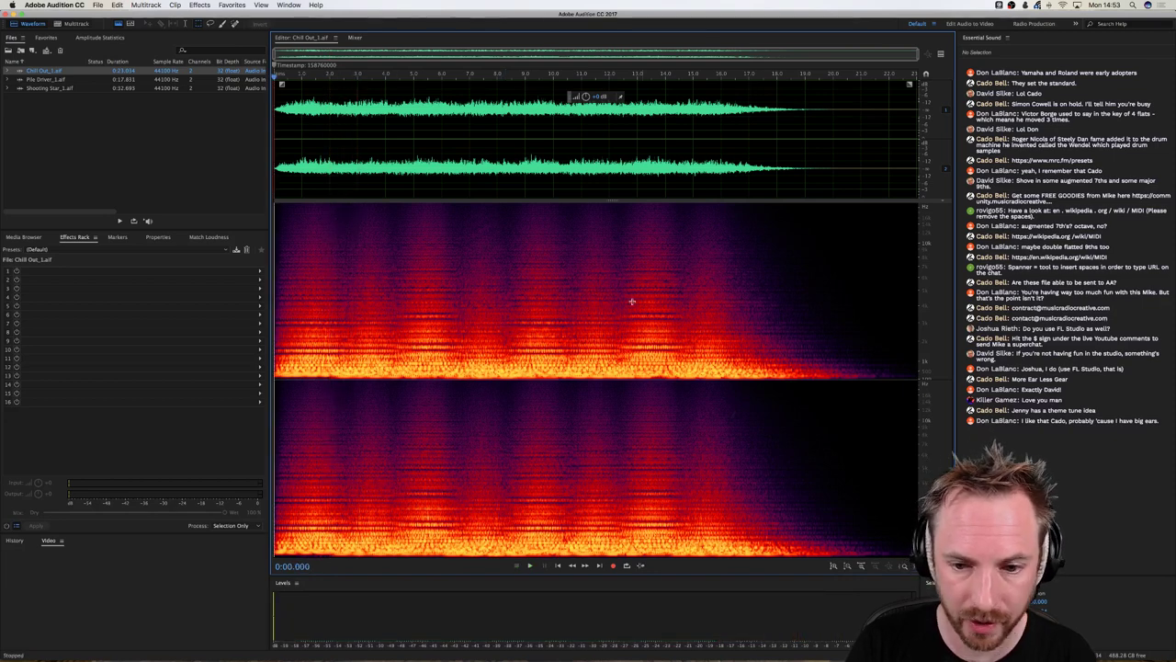
- Create a multitrack session named New Track in the Downloads folder using the MRC template
left_click(66, 24)
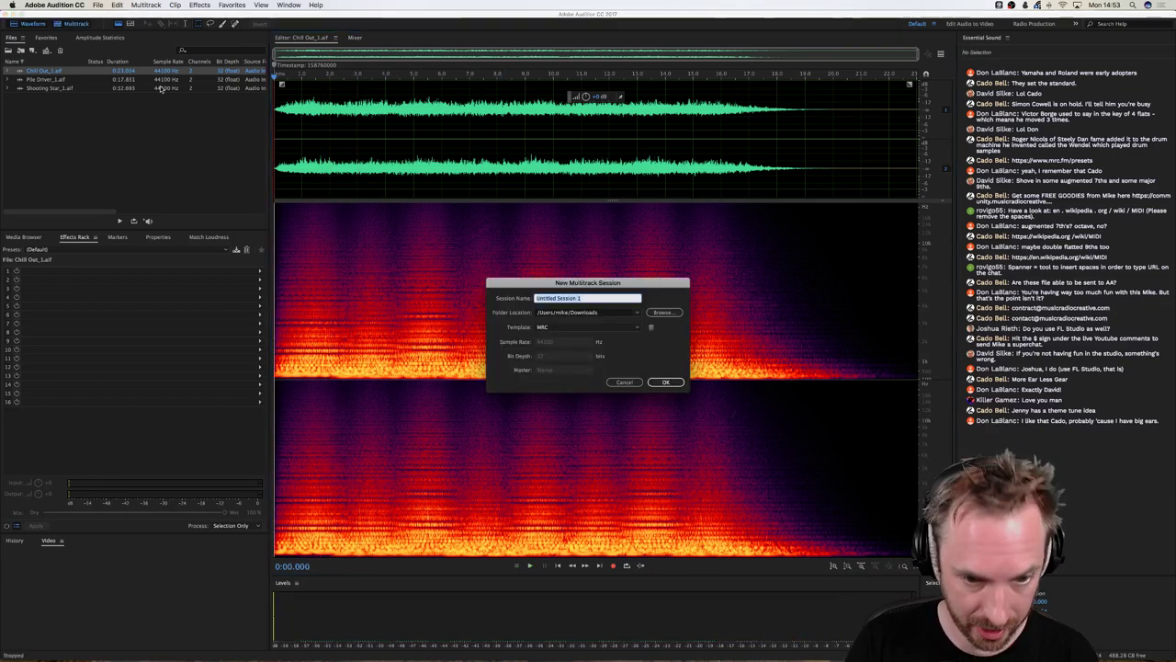
type("New Track")
key("Return")
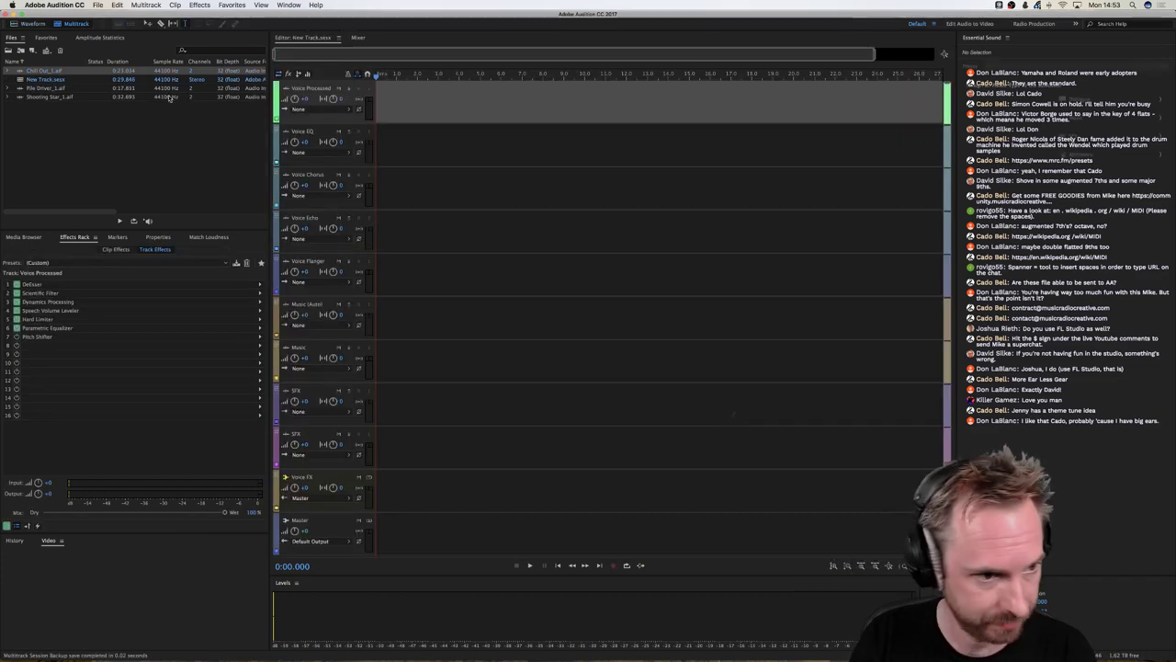
- Create a template-free 44100 Hz, 32-bit float stereo multitrack session named New New Track and place the three AIFF files on Tracks 1 to 3
left_click(45, 77, "super")
left_click_drag(44, 72, 80, 128)
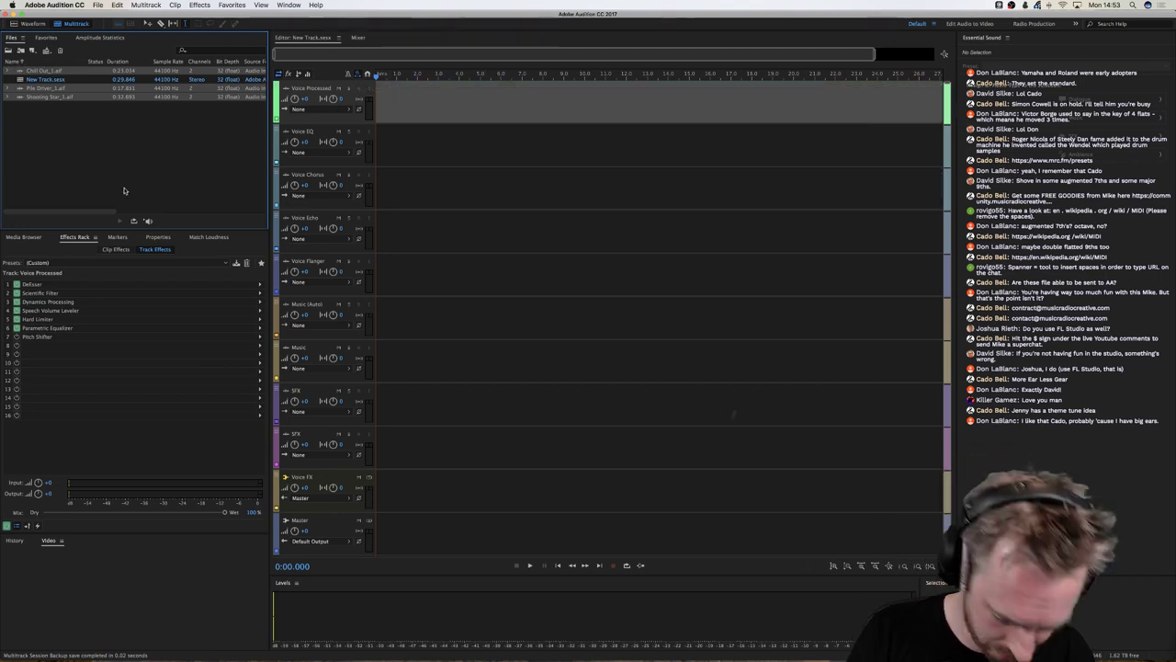
key("super+n")
left_click(576, 327)
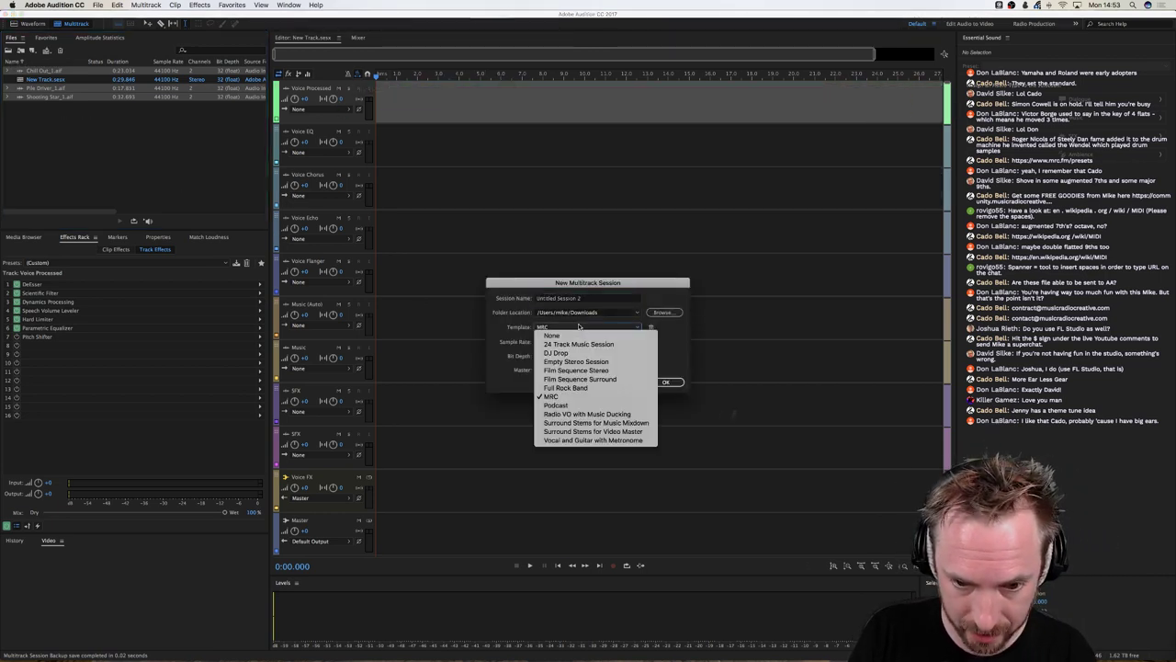
left_click(572, 336)
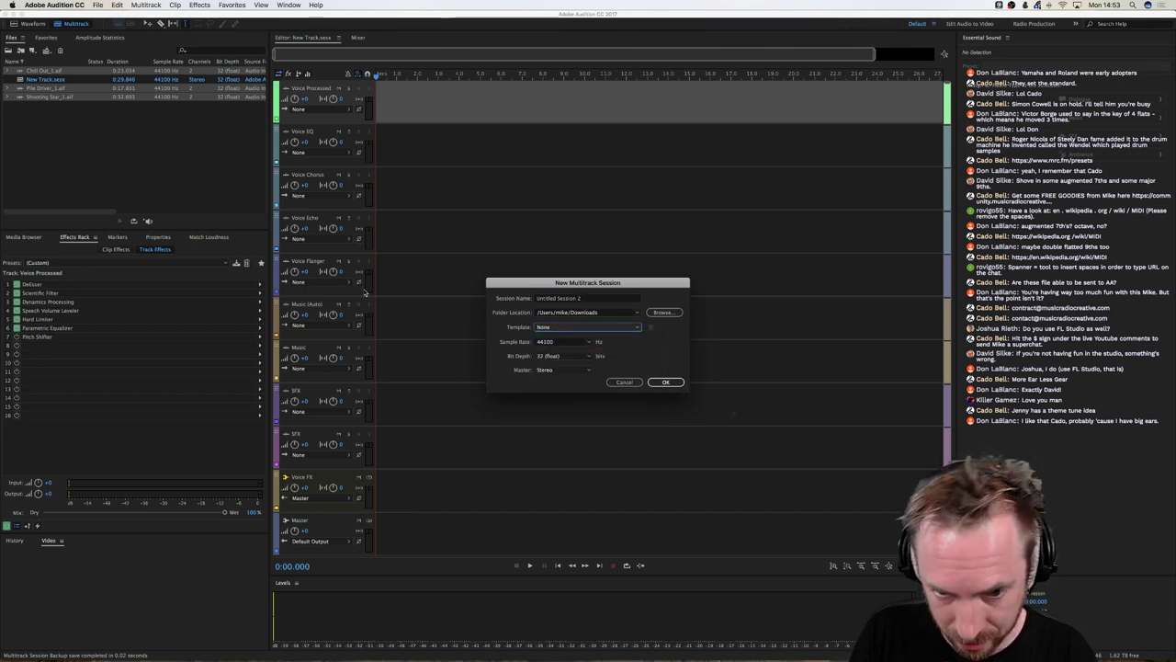
key("Tab")
type("New New Track")
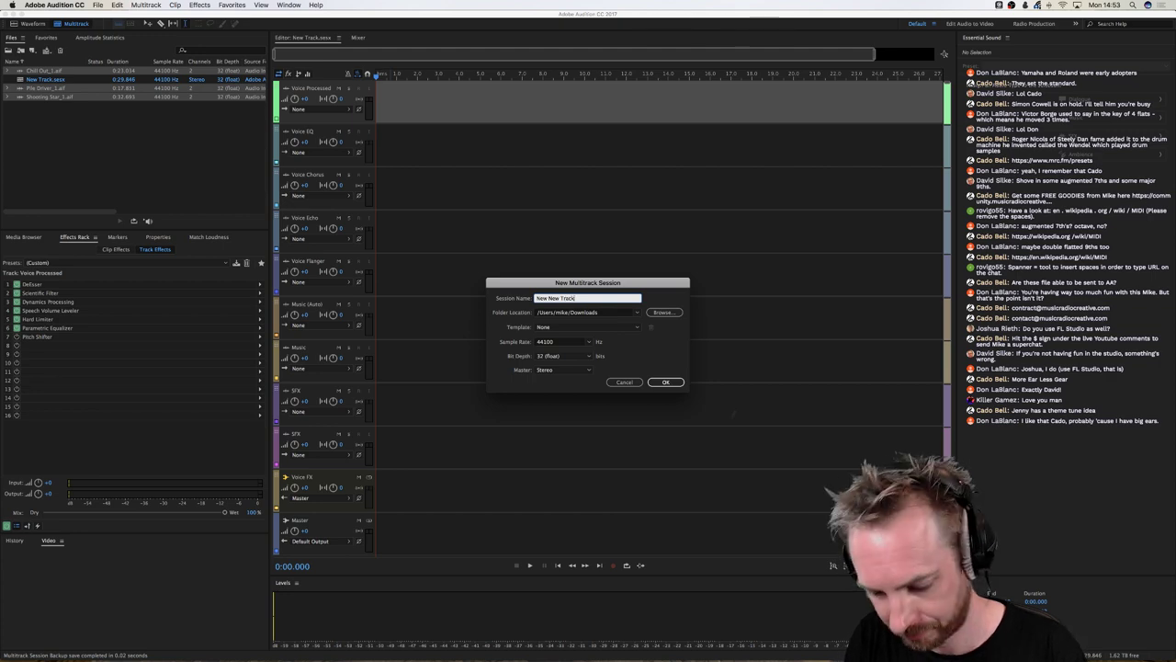
key("Return")
left_click_drag(57, 97, 378, 126)
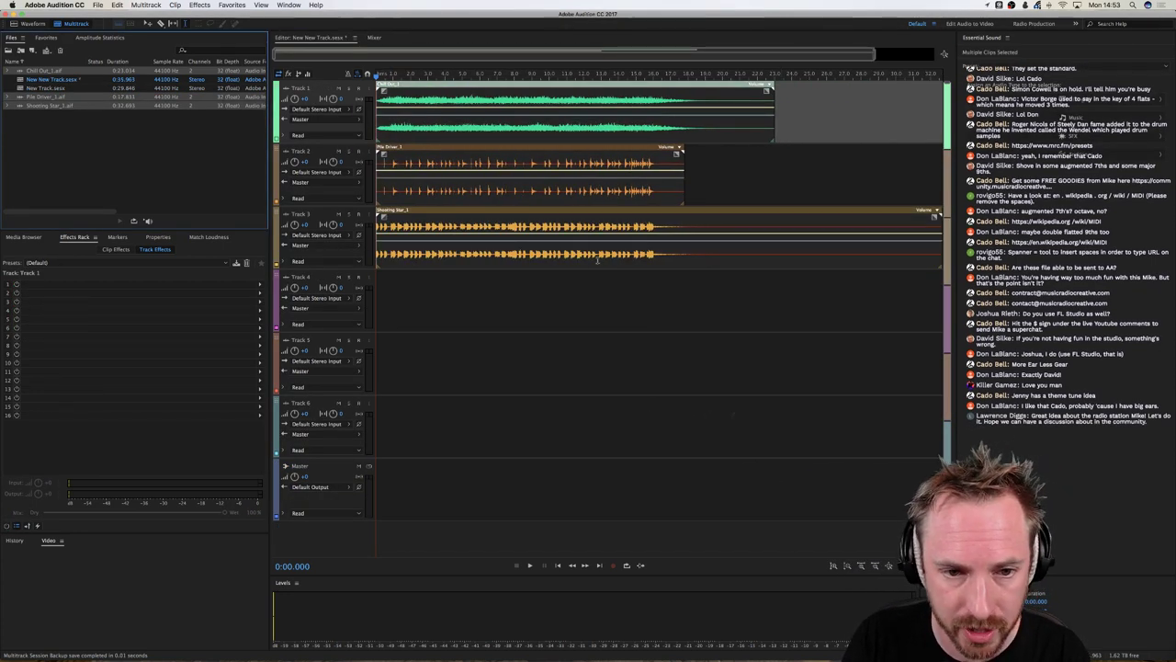
- Balance the mix during playback by setting the volume of Track 1 to about -6.6 dB, Track 2 to +1.3 dB and Track 3 to -3.3 dB
key("space")
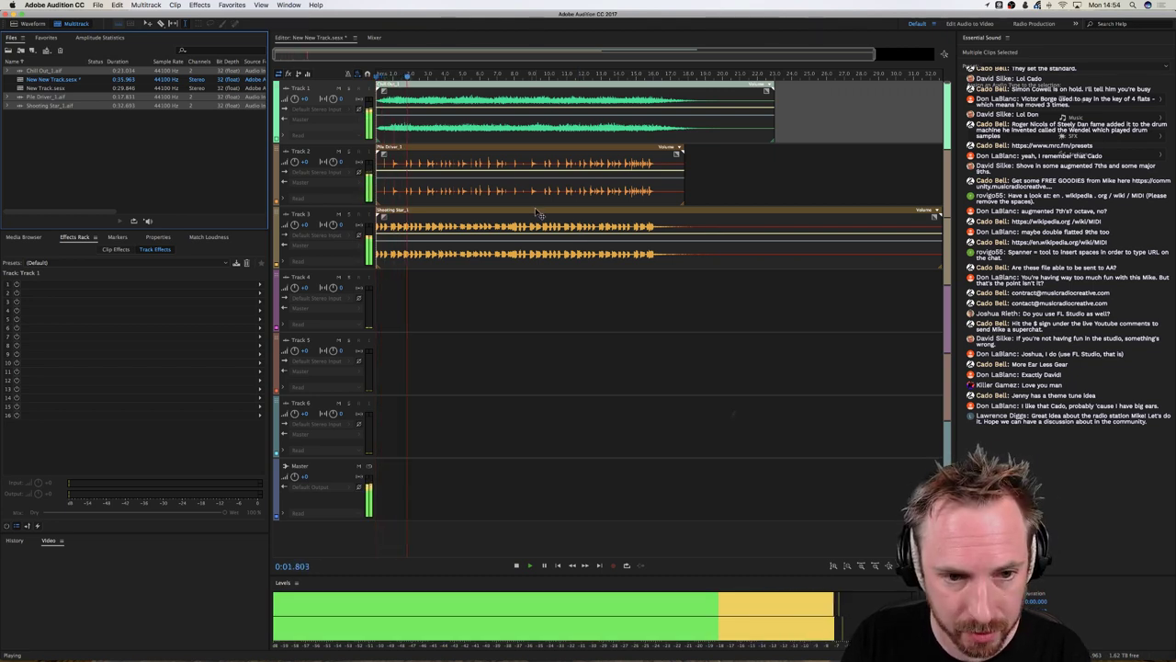
left_click(294, 230)
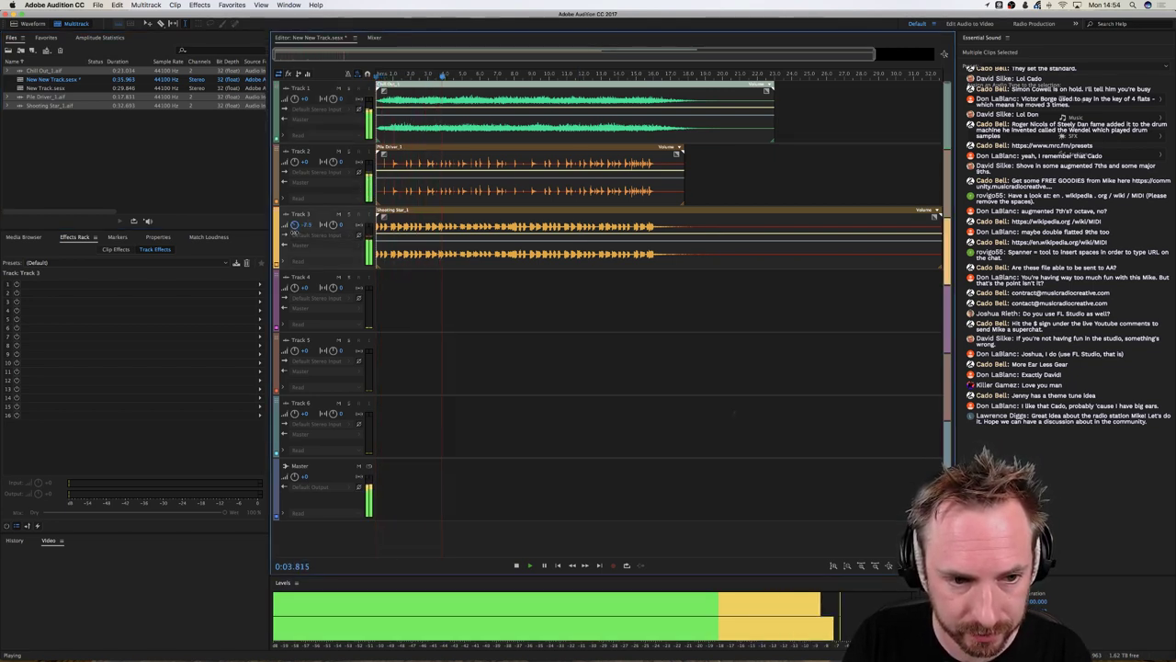
left_click(294, 108)
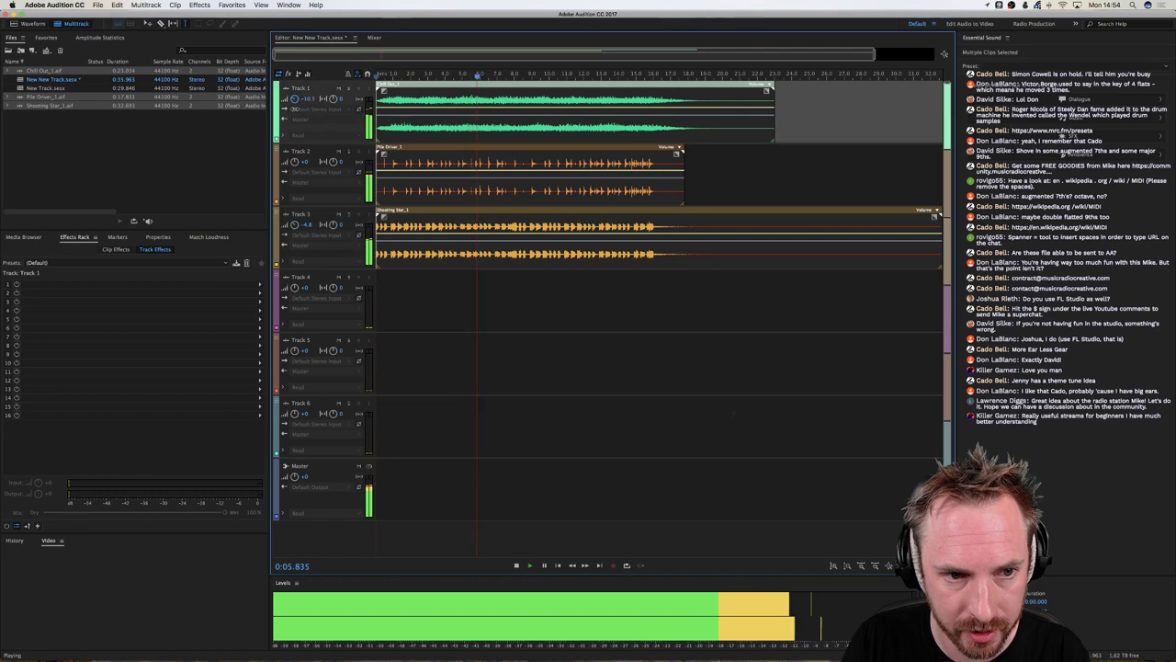
left_click(298, 159)
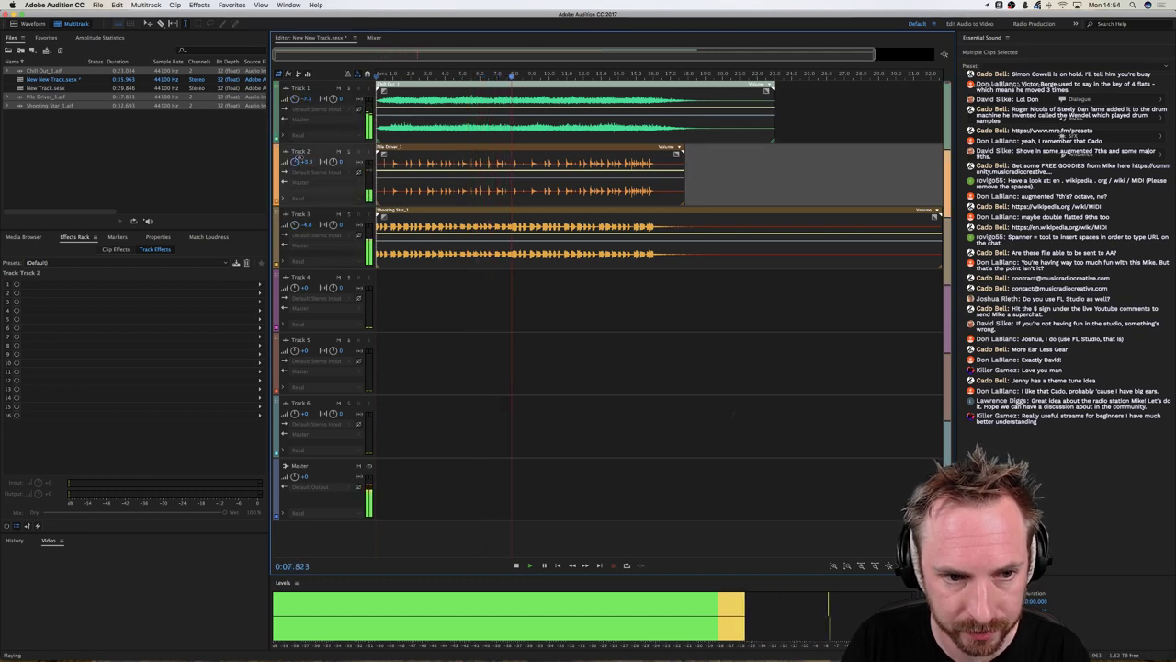
left_click(294, 230)
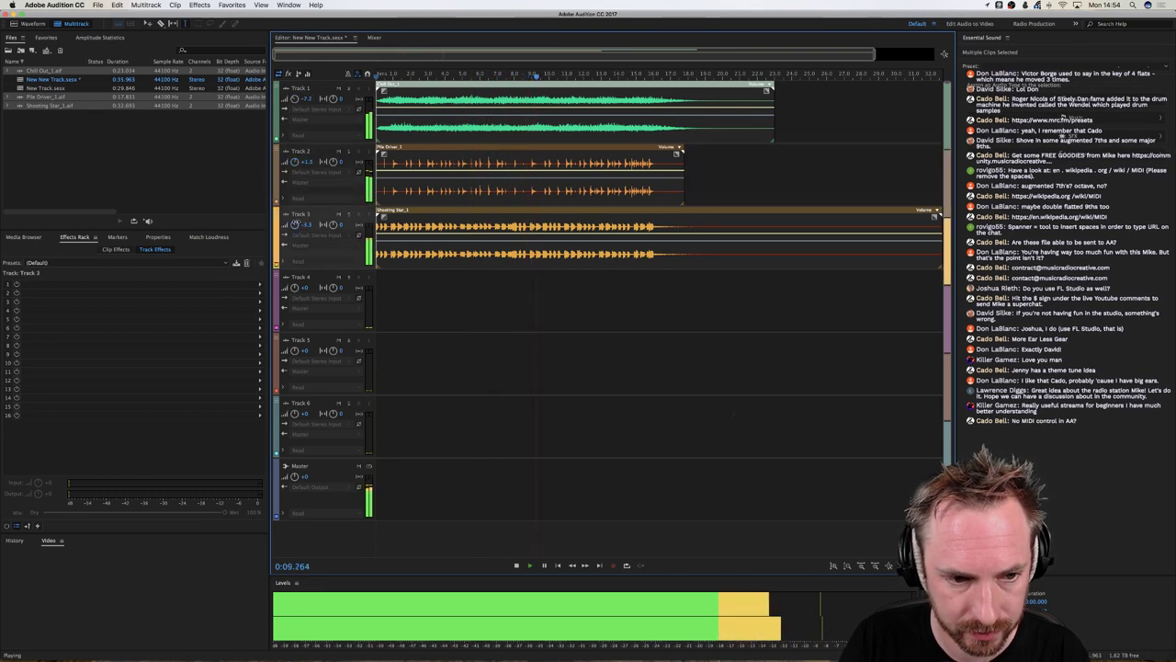
left_click(296, 110)
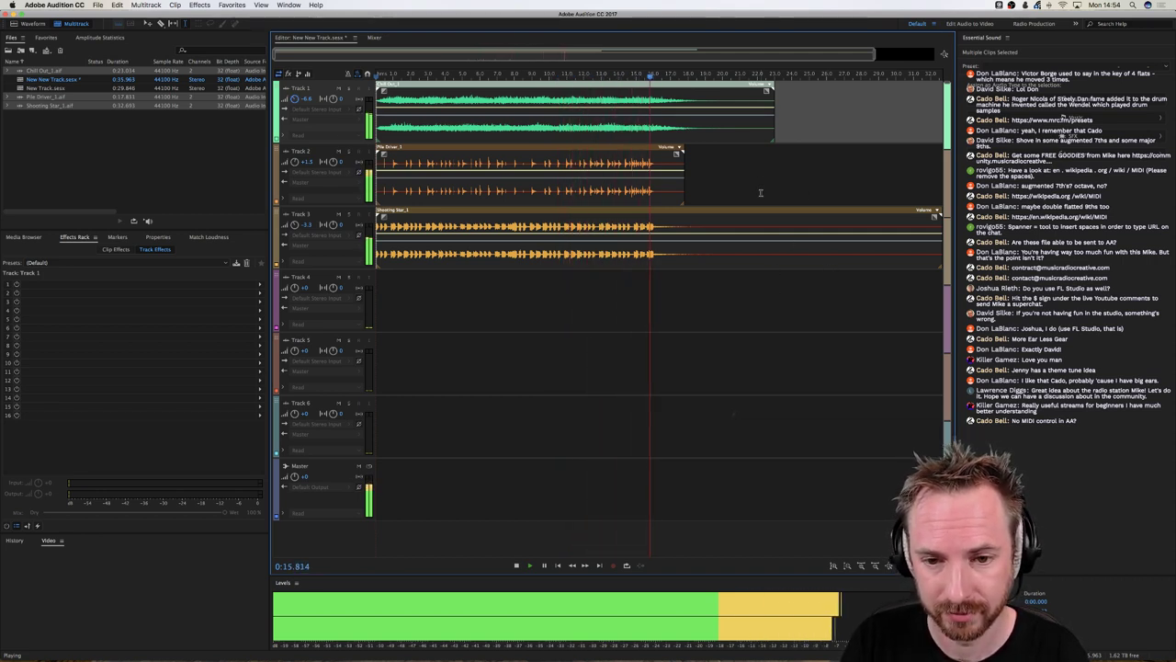
key("space")
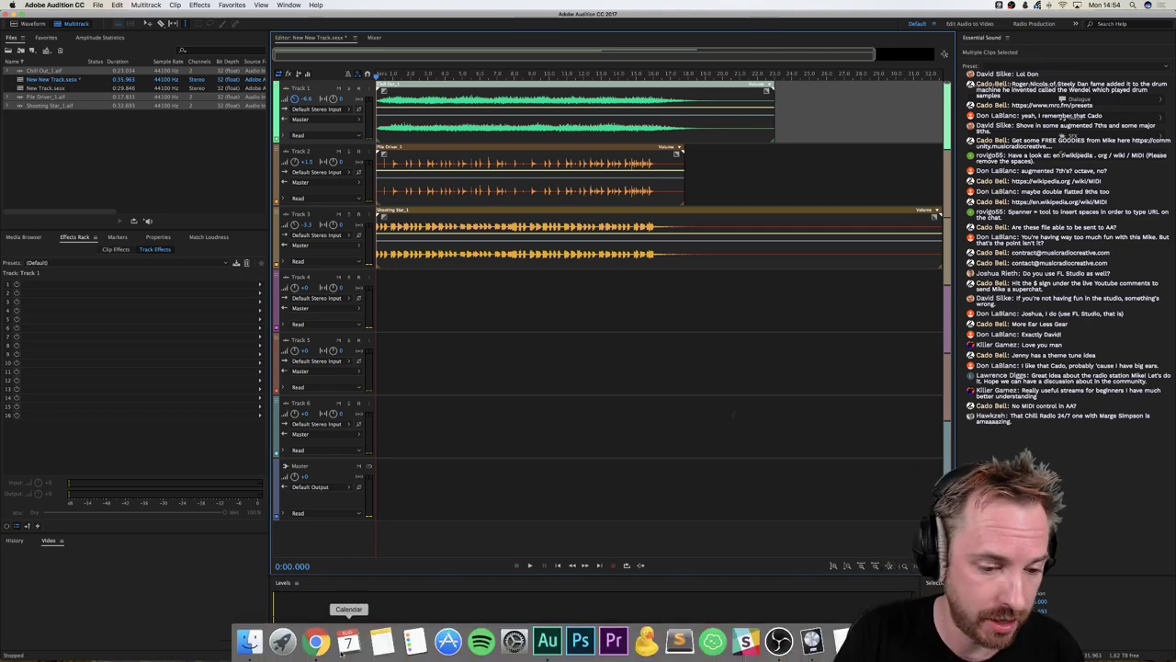
- Switch to Chrome and open the CHILL RADIO 24/7 live stream from the YouTube search results
left_click(328, 640)
left_click(124, 20)
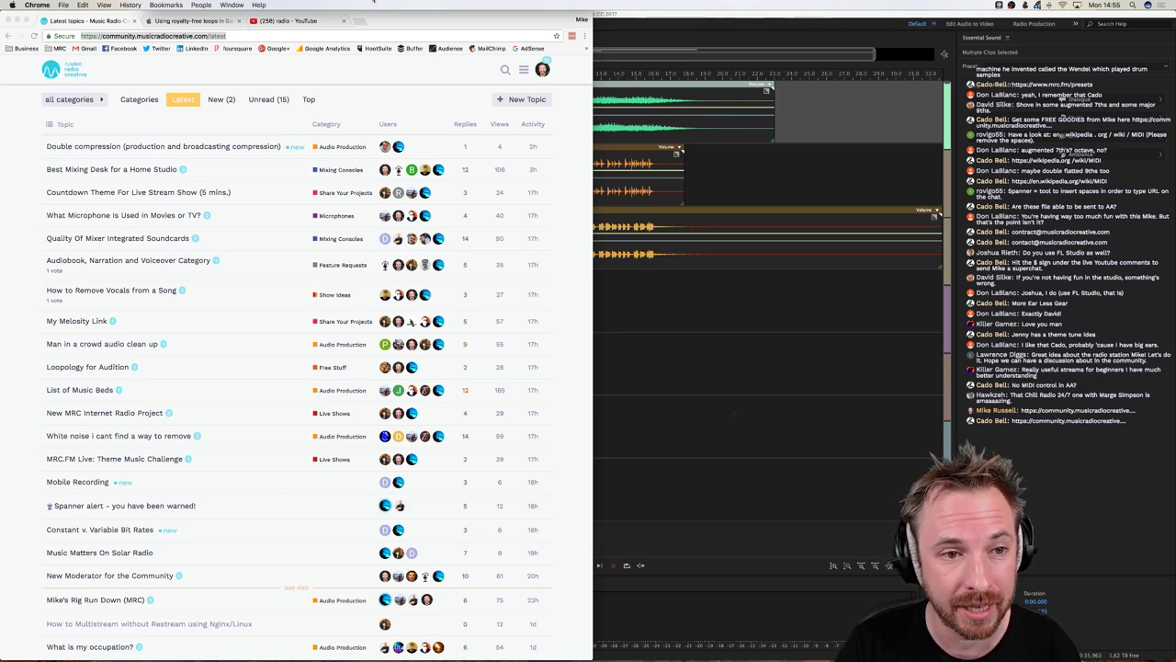
left_click(285, 21)
scroll(269, 433, "down", 3)
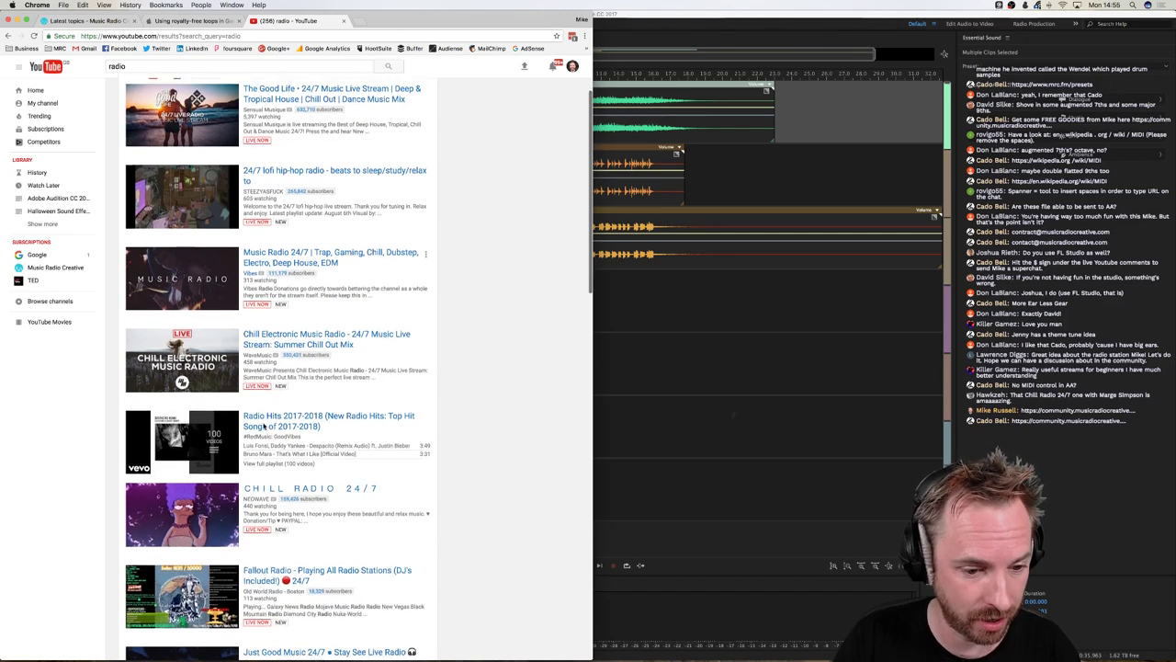
left_click(337, 482)
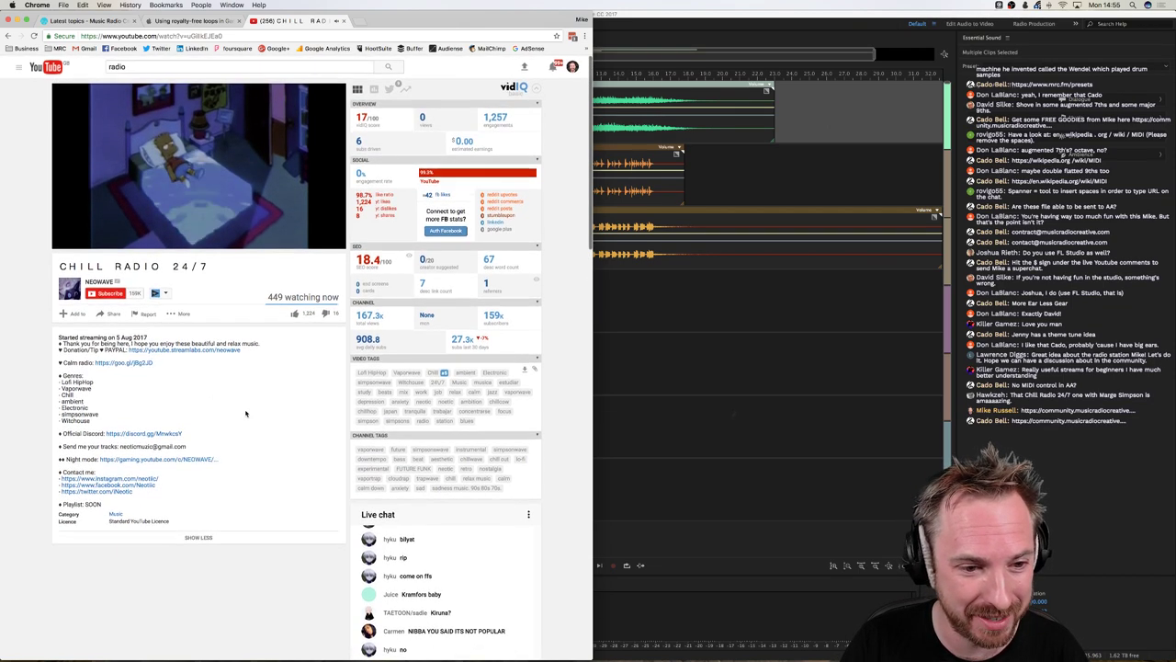
- Examine the CHILL RADIO 24/7 stream's description, channel statistics, live chat and suggested videos
scroll(250, 414, "down", 1)
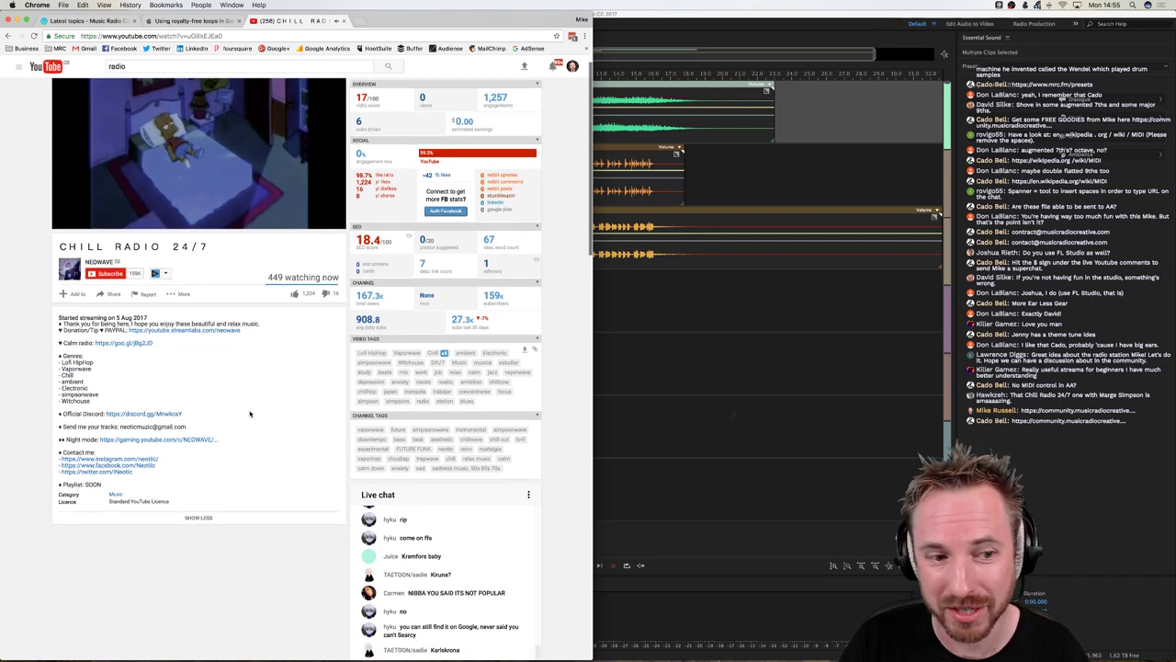
scroll(250, 414, "down", 1)
scroll(250, 413, "up", 2)
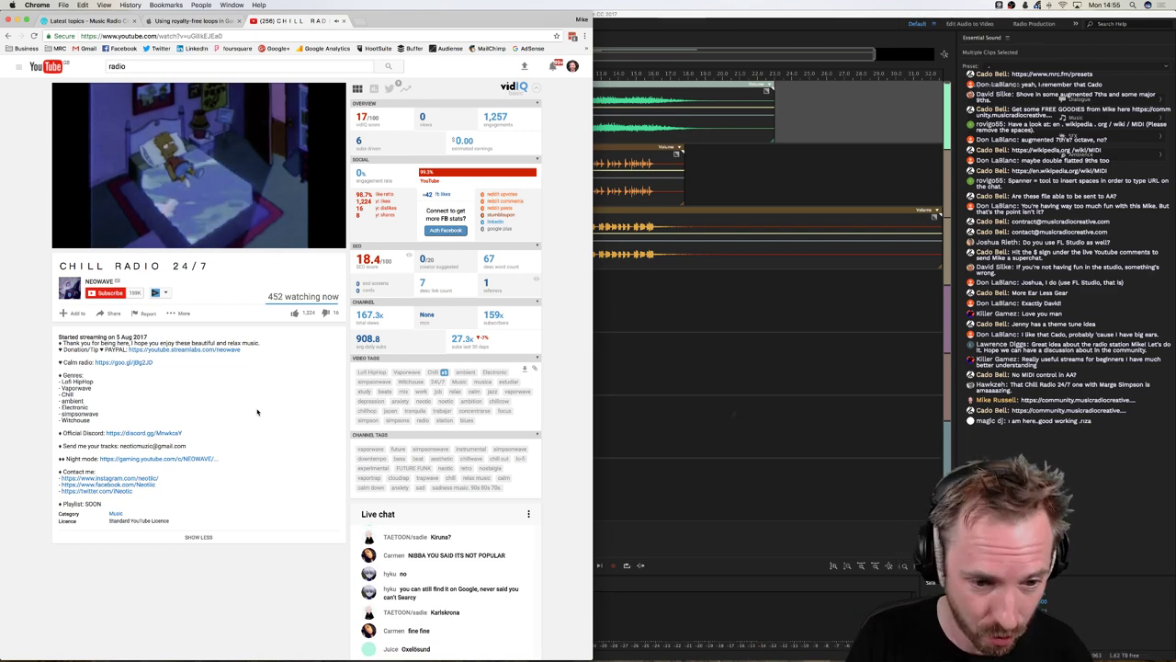
scroll(260, 397, "down", 3)
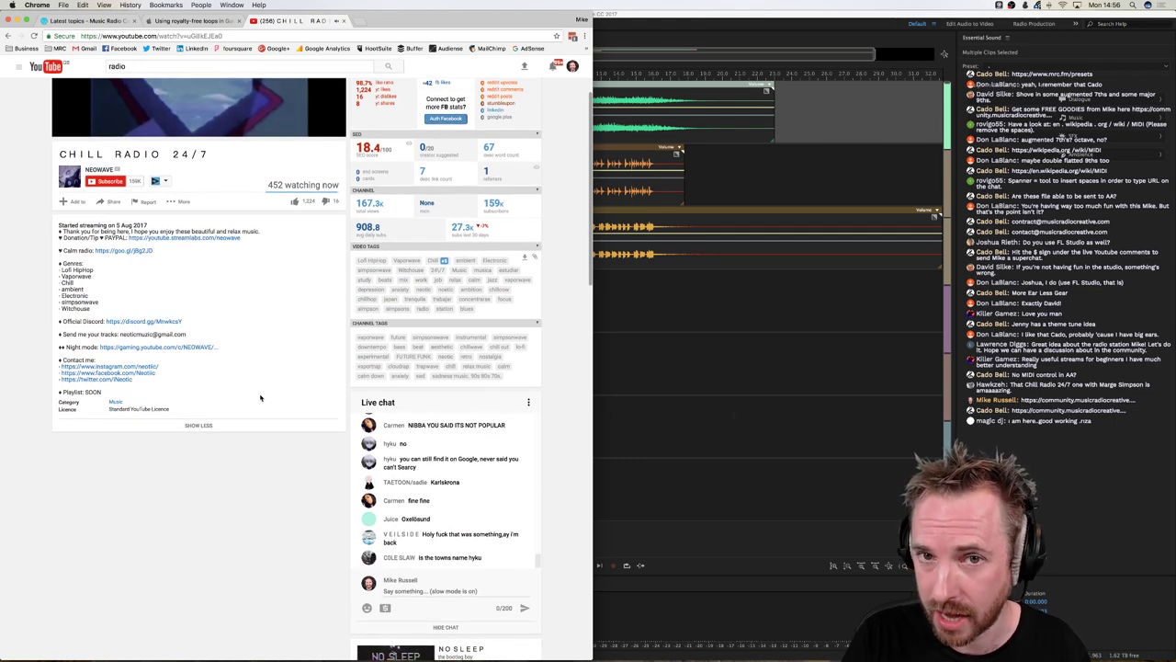
scroll(260, 397, "down", 1)
scroll(260, 397, "down", 1)
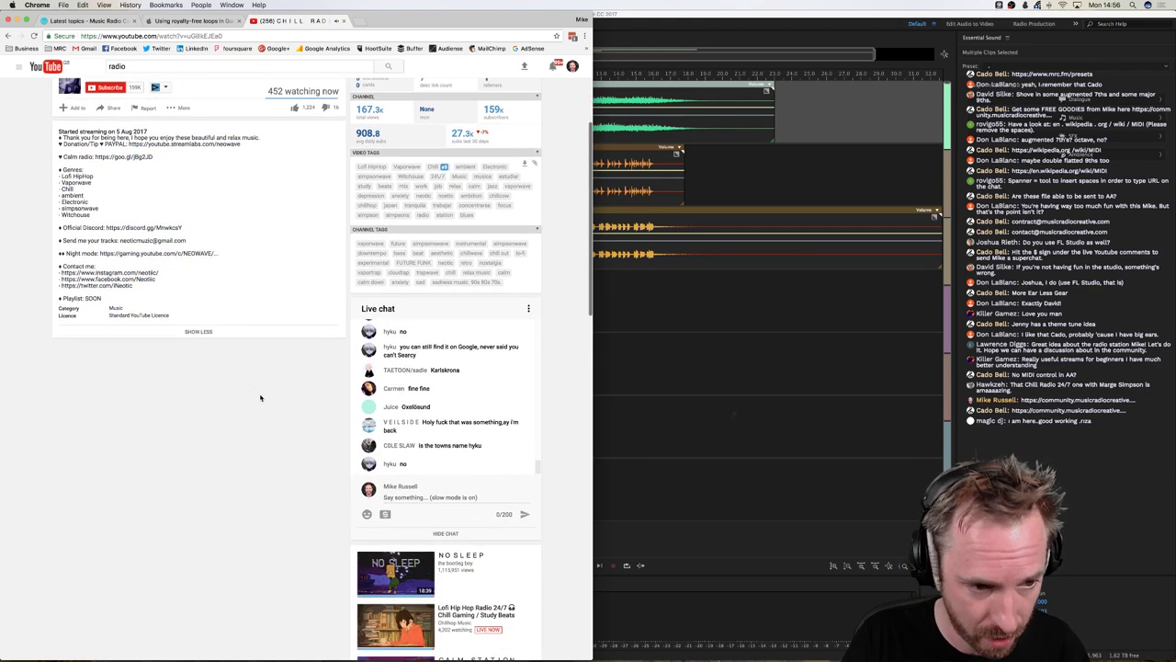
scroll(260, 397, "up", 4)
scroll(260, 397, "down", 4)
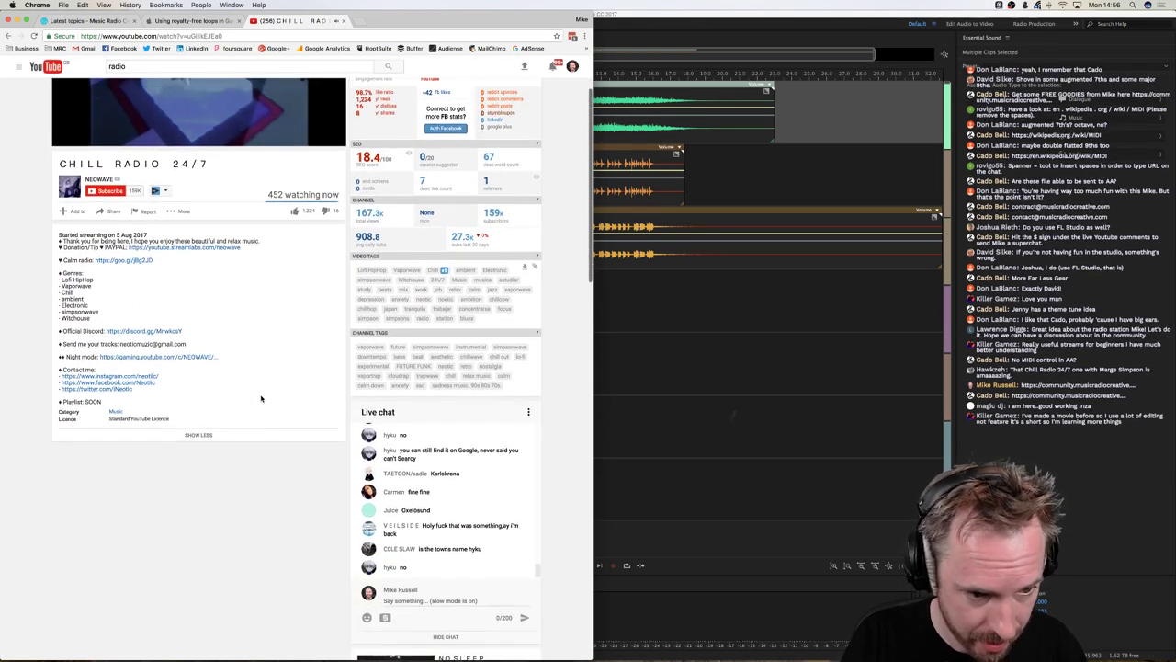